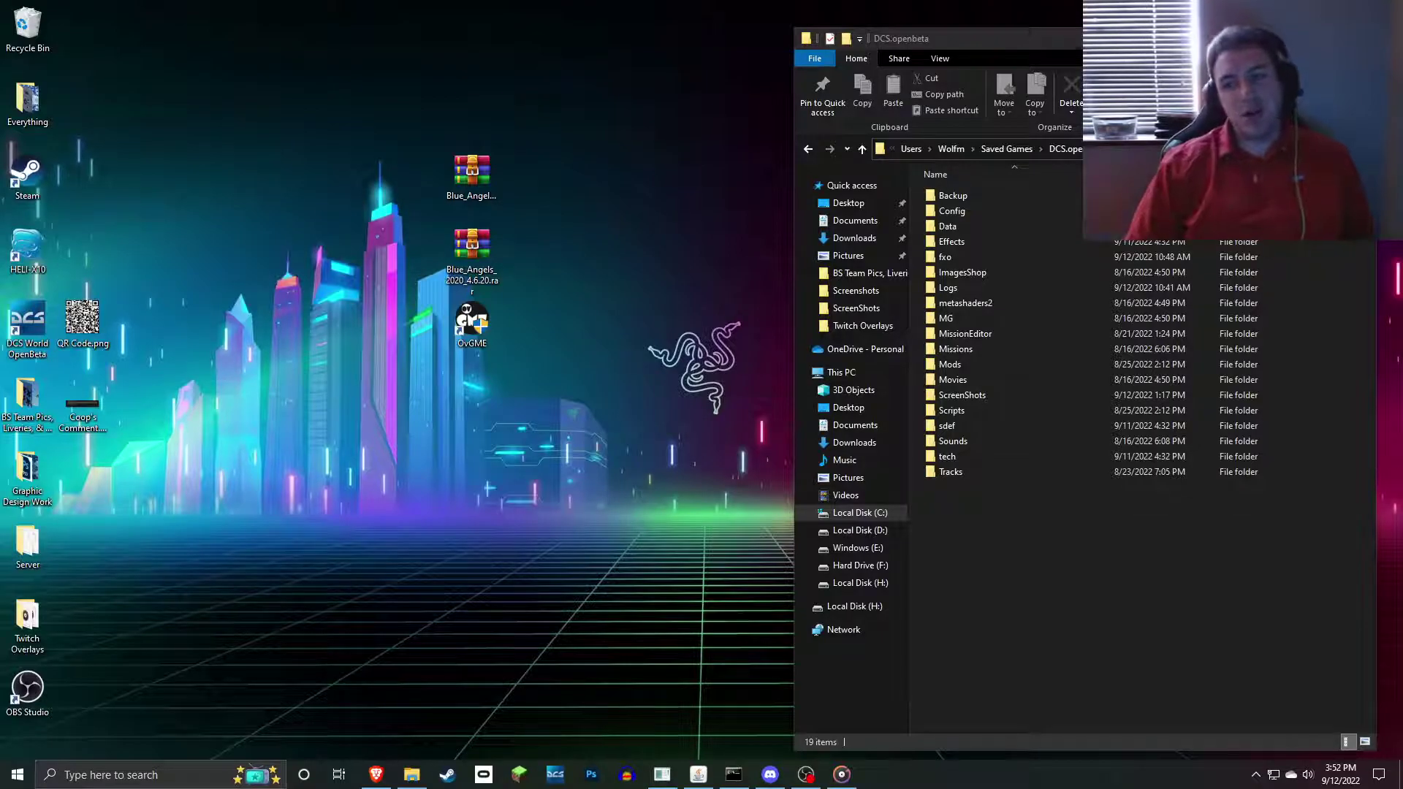
- Close the DCS.openbeta folder window and move the two Blue Angels archives and the OvGME shortcut together towards the middle of the desktop
{"action": "left_click", "coordinate": [1360, 38]}
{"action": "left_click_drag", "start_coordinate": [632, 442], "coordinate": [439, 127]}
{"action": "left_click_drag", "start_coordinate": [472, 175], "coordinate": [694, 249]}
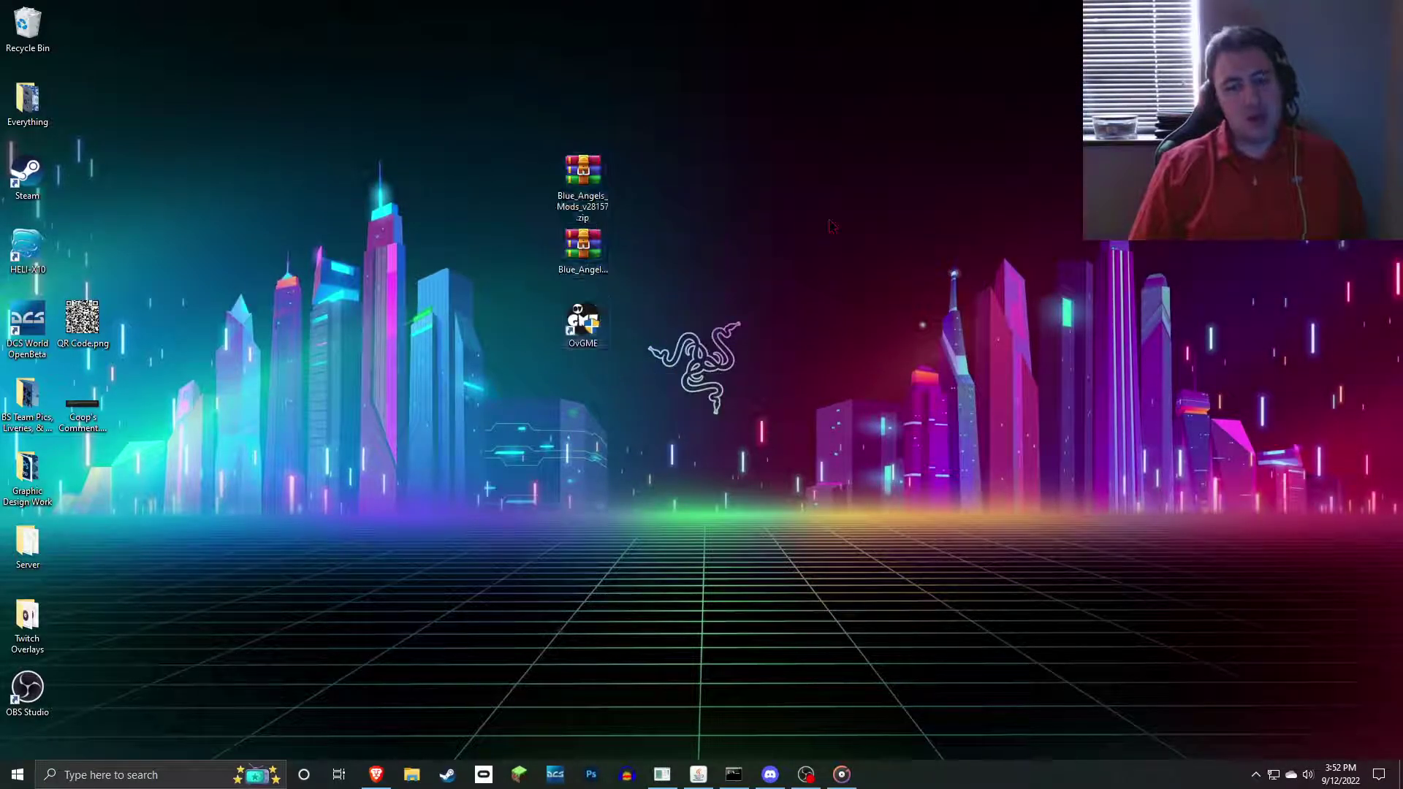
{"action": "left_click_drag", "start_coordinate": [663, 436], "coordinate": [478, 154]}
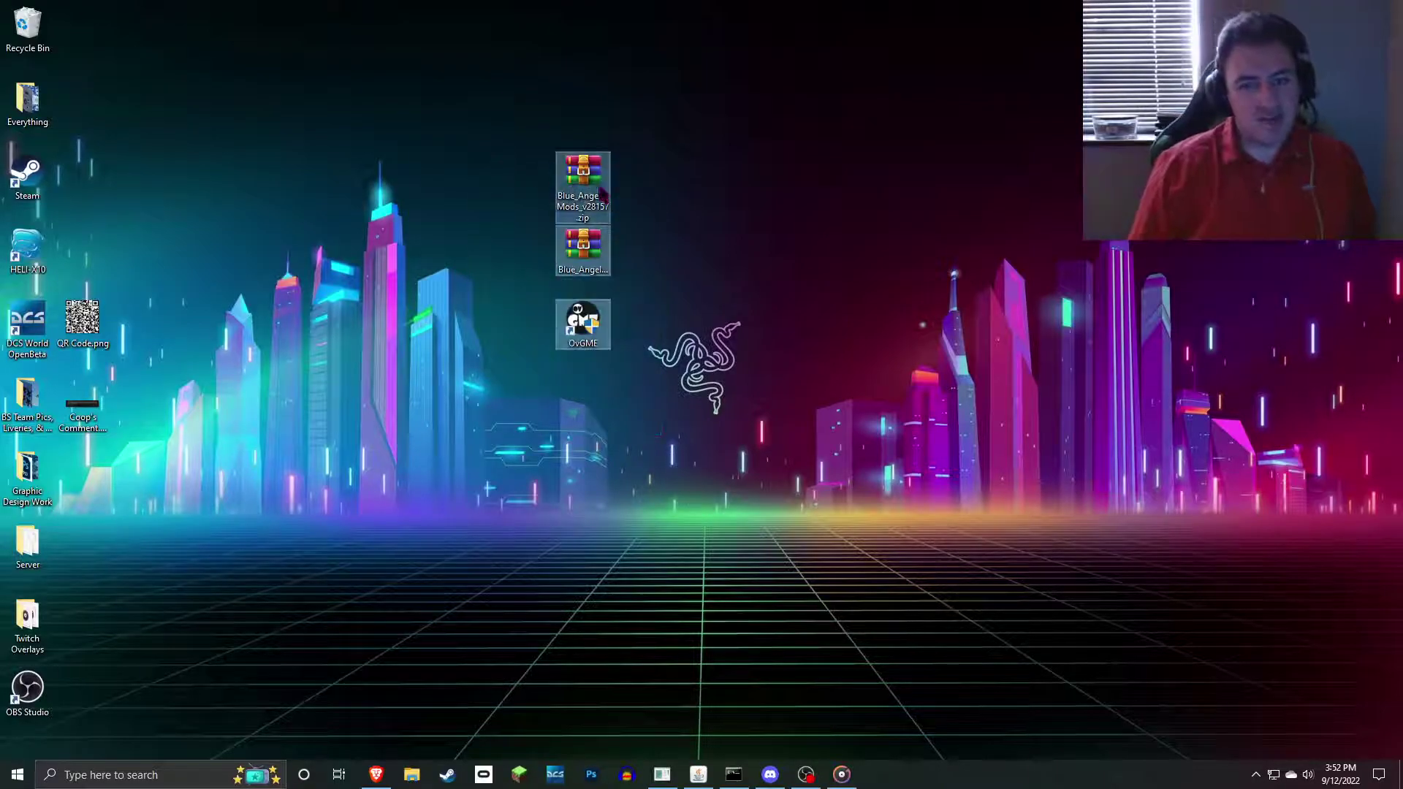
{"action": "left_click", "coordinate": [777, 249]}
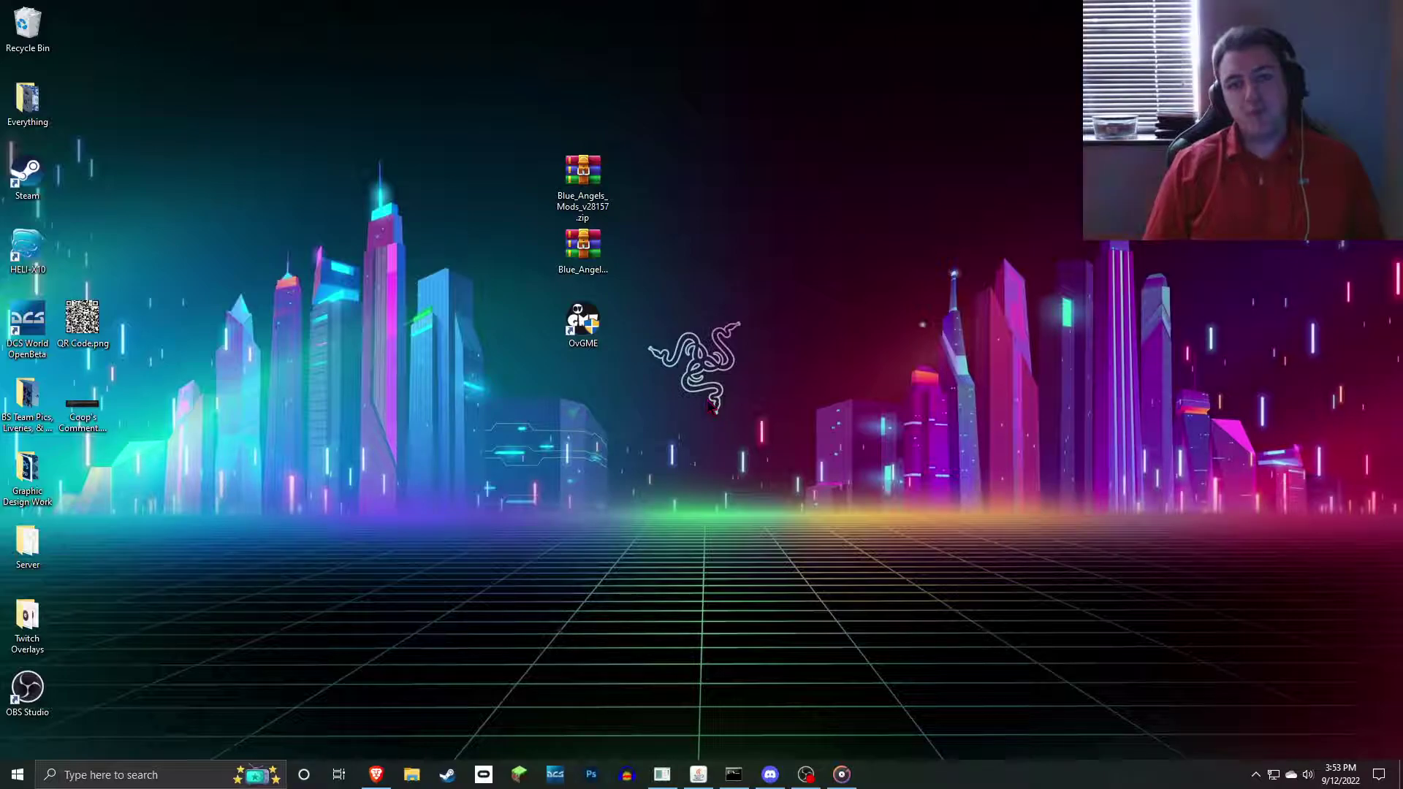
{"action": "left_click_drag", "start_coordinate": [697, 393], "coordinate": [481, 298]}
{"action": "left_click", "coordinate": [710, 433]}
{"action": "left_click_drag", "start_coordinate": [710, 432], "coordinate": [429, 63]}
{"action": "left_click", "coordinate": [730, 183]}
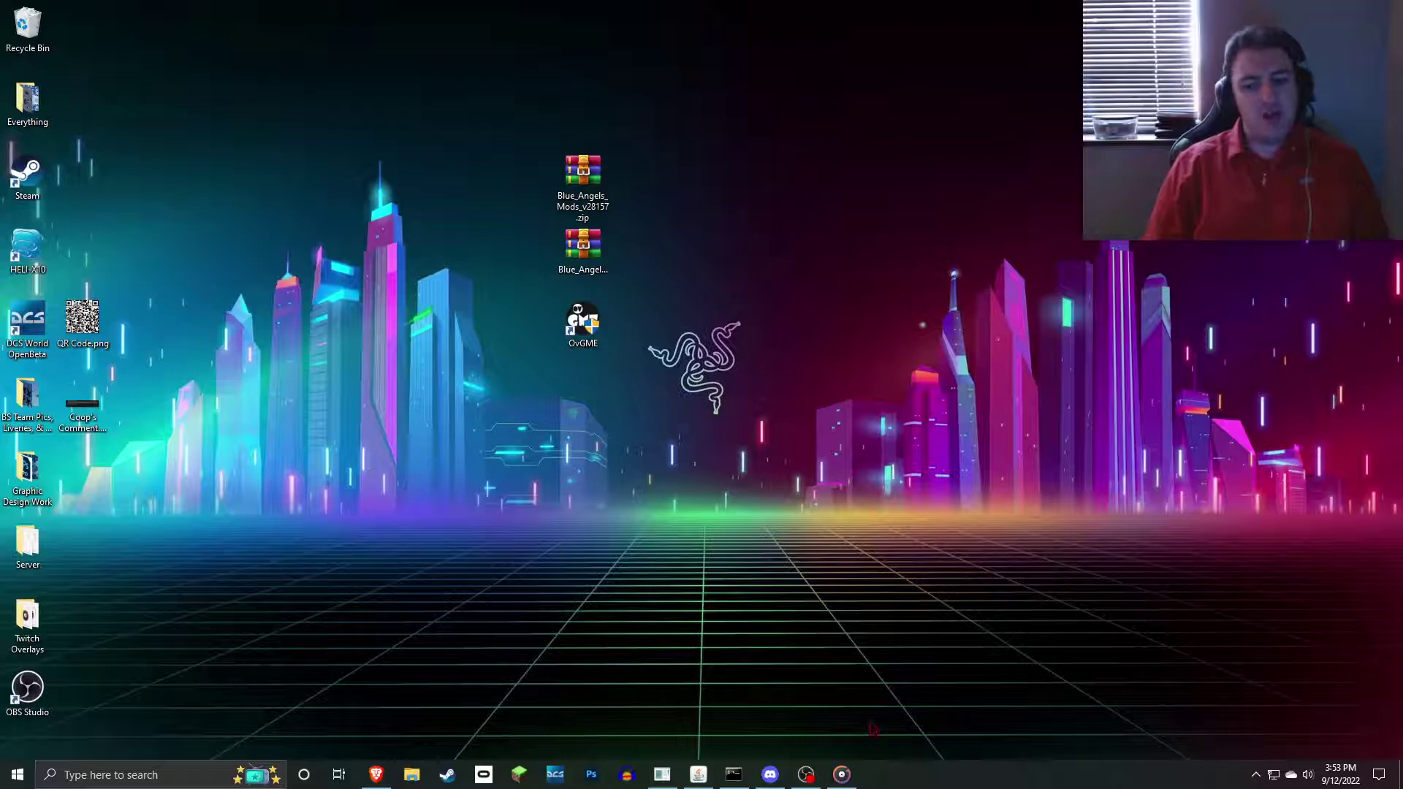
{"action": "left_click", "coordinate": [841, 775]}
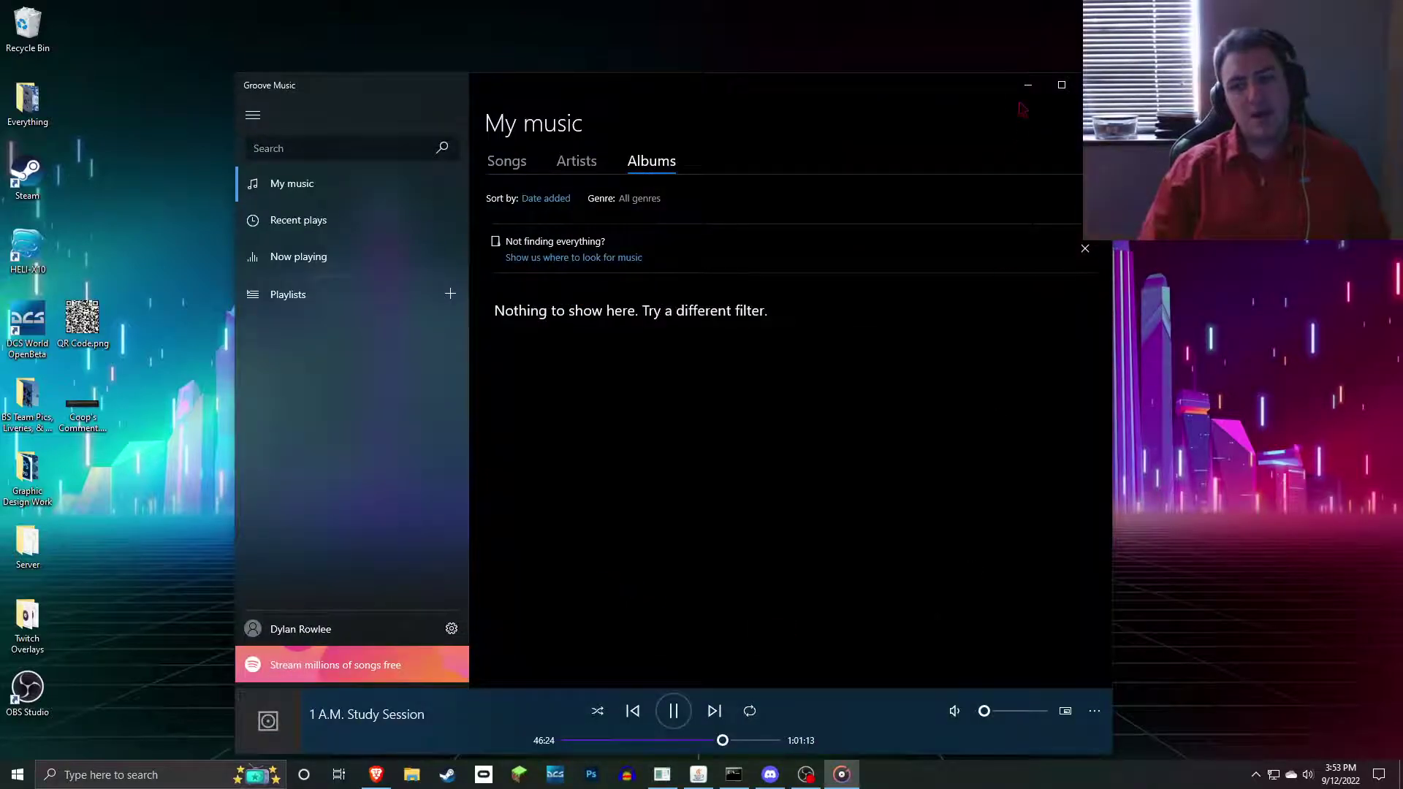
{"action": "left_click", "coordinate": [1027, 85]}
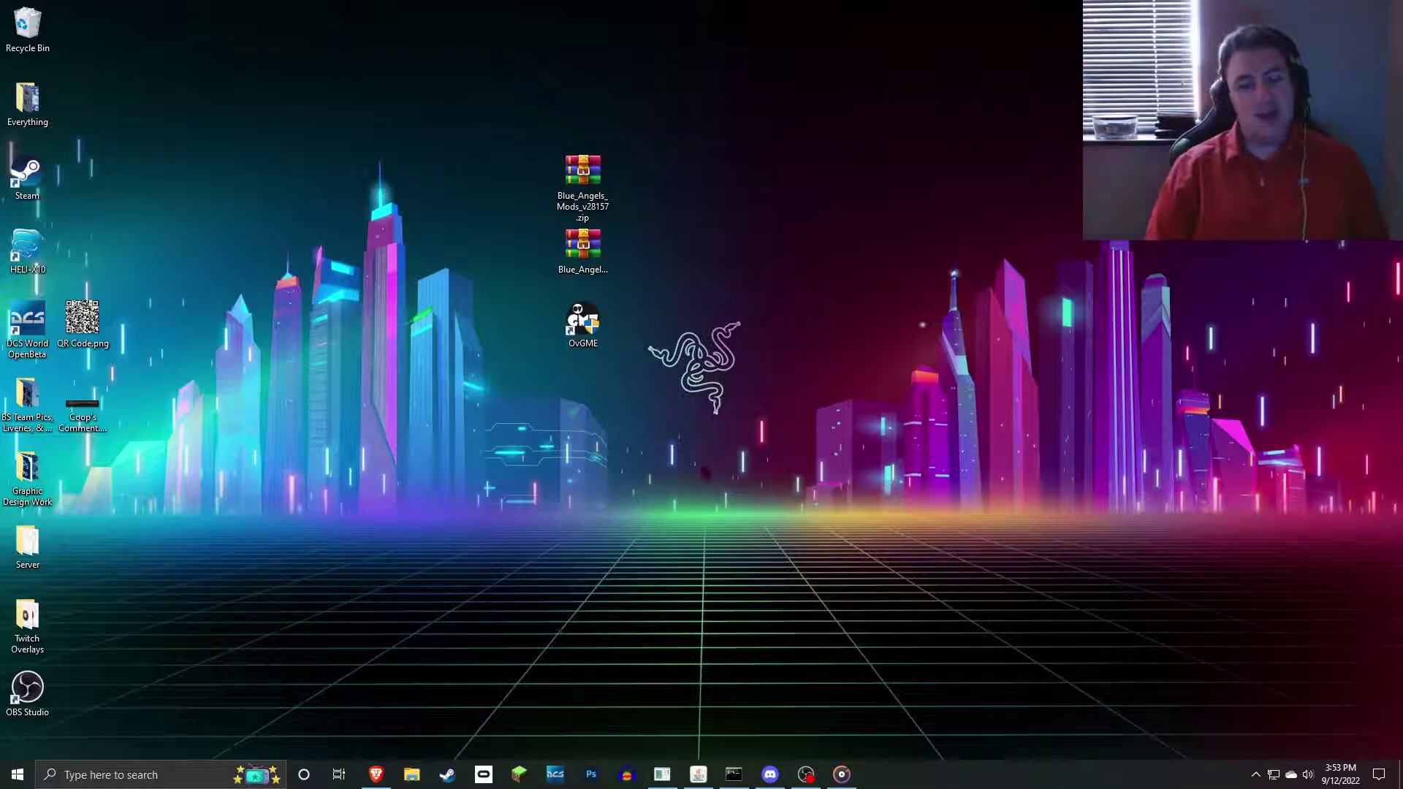
- Switch to the Brave browser and return to the Blue Angels Equipment mod page
{"action": "left_click", "coordinate": [376, 774]}
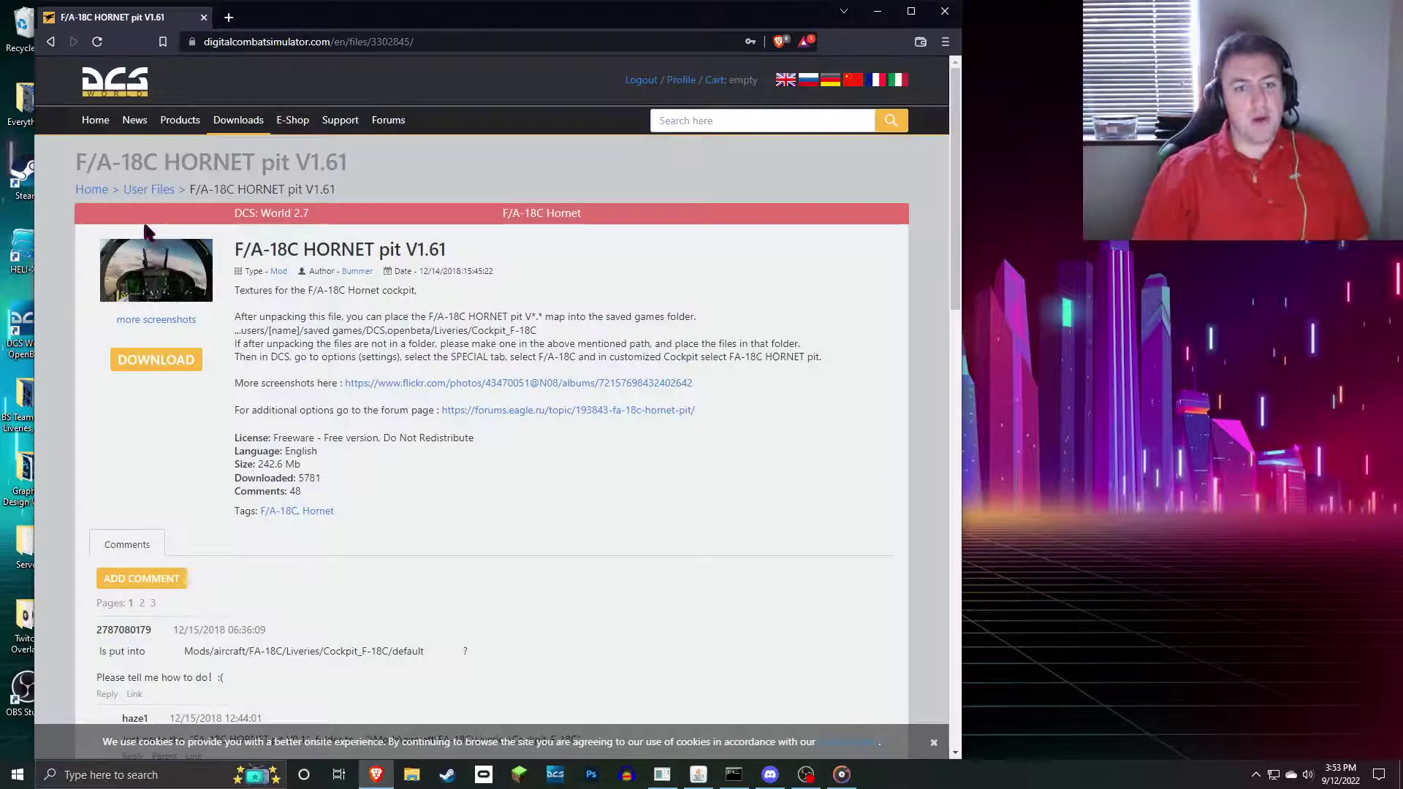
{"action": "left_click", "coordinate": [51, 41]}
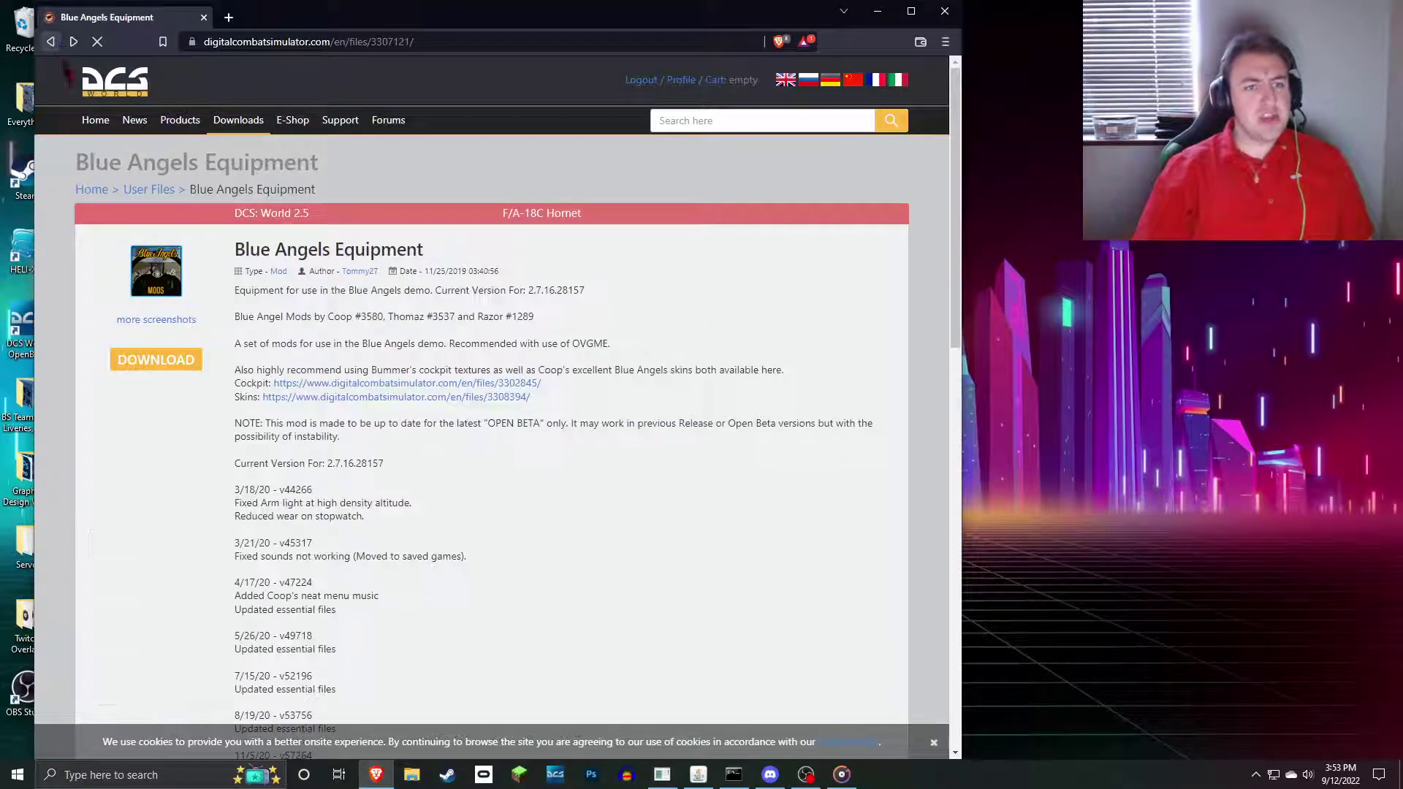
{"action": "left_click_drag", "start_coordinate": [232, 252], "coordinate": [477, 244]}
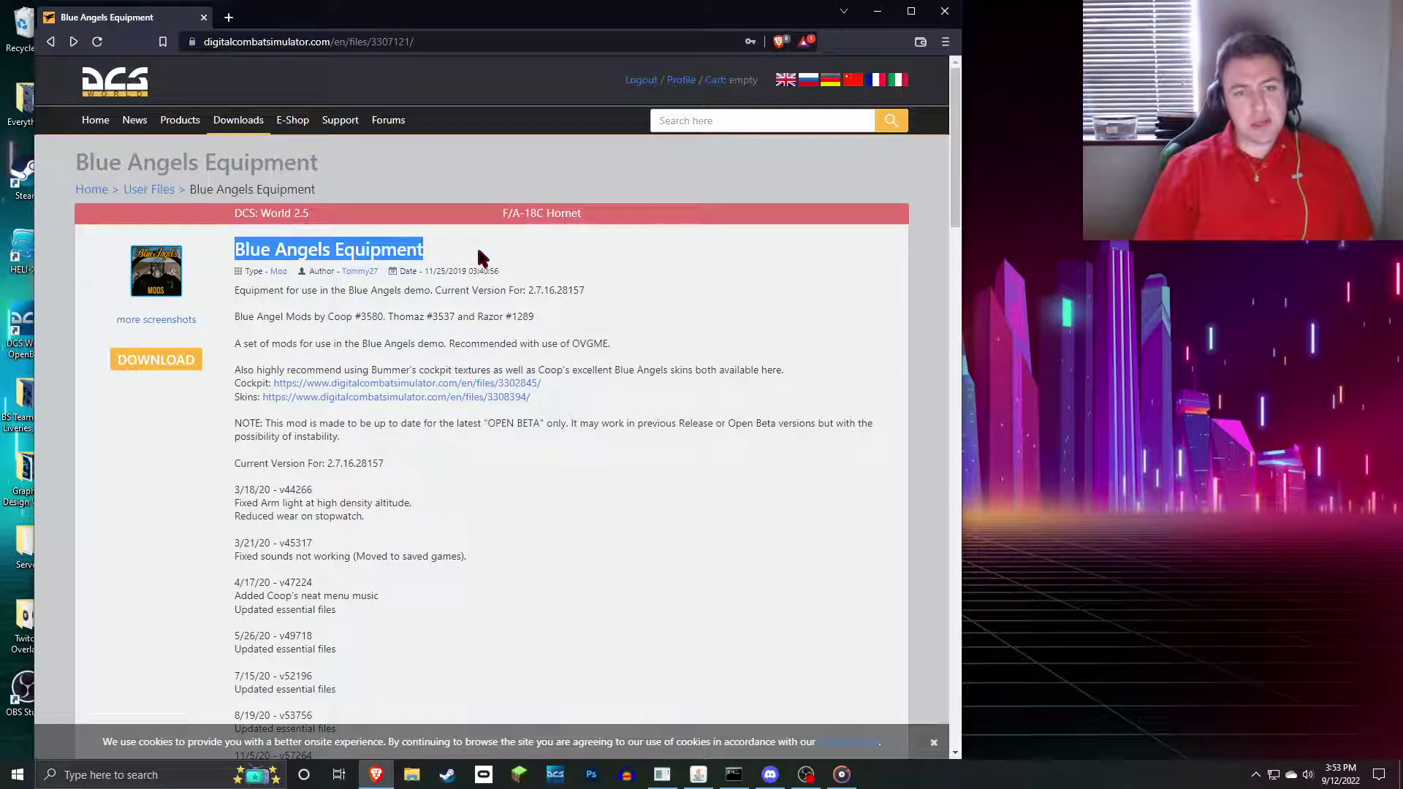
{"action": "left_click", "coordinate": [637, 247]}
- Open the skins link of the Blue Angels Equipment page in a new tab and view the U.S. Navy Blue Angels - 2020 page
{"action": "right_click", "coordinate": [287, 397]}
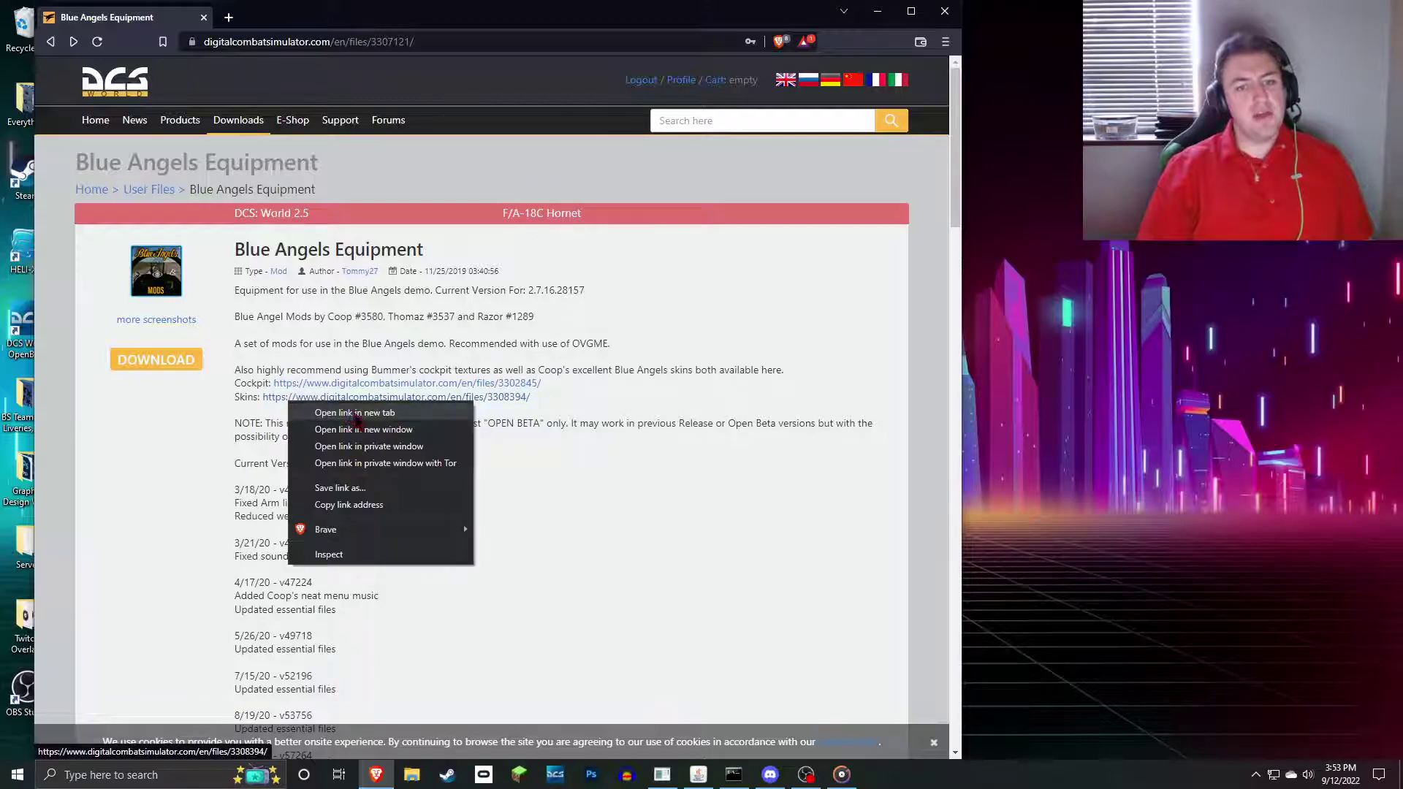
{"action": "left_click", "coordinate": [343, 407]}
{"action": "left_click", "coordinate": [275, 19]}
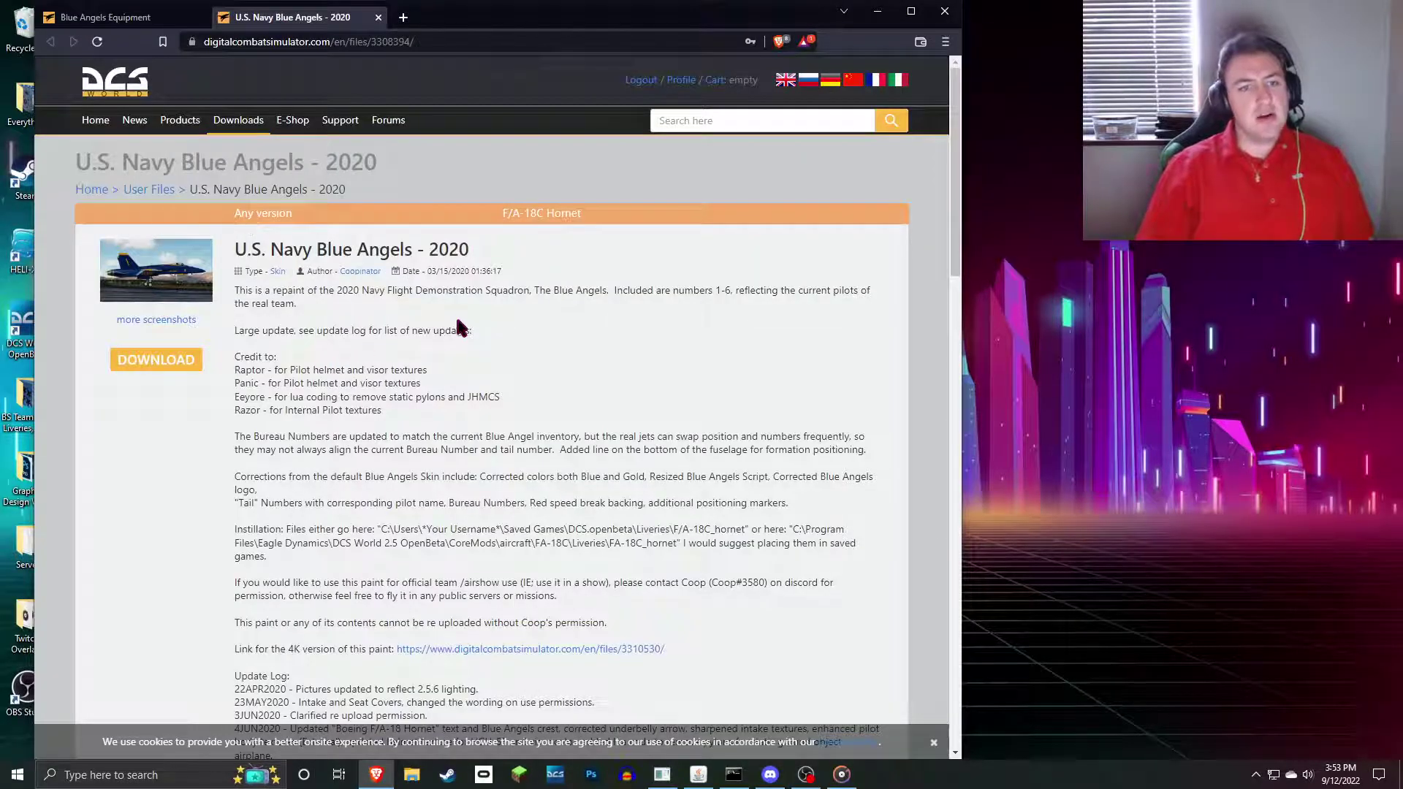
{"action": "left_click_drag", "start_coordinate": [695, 358], "coordinate": [76, 155]}
{"action": "left_click", "coordinate": [126, 449]}
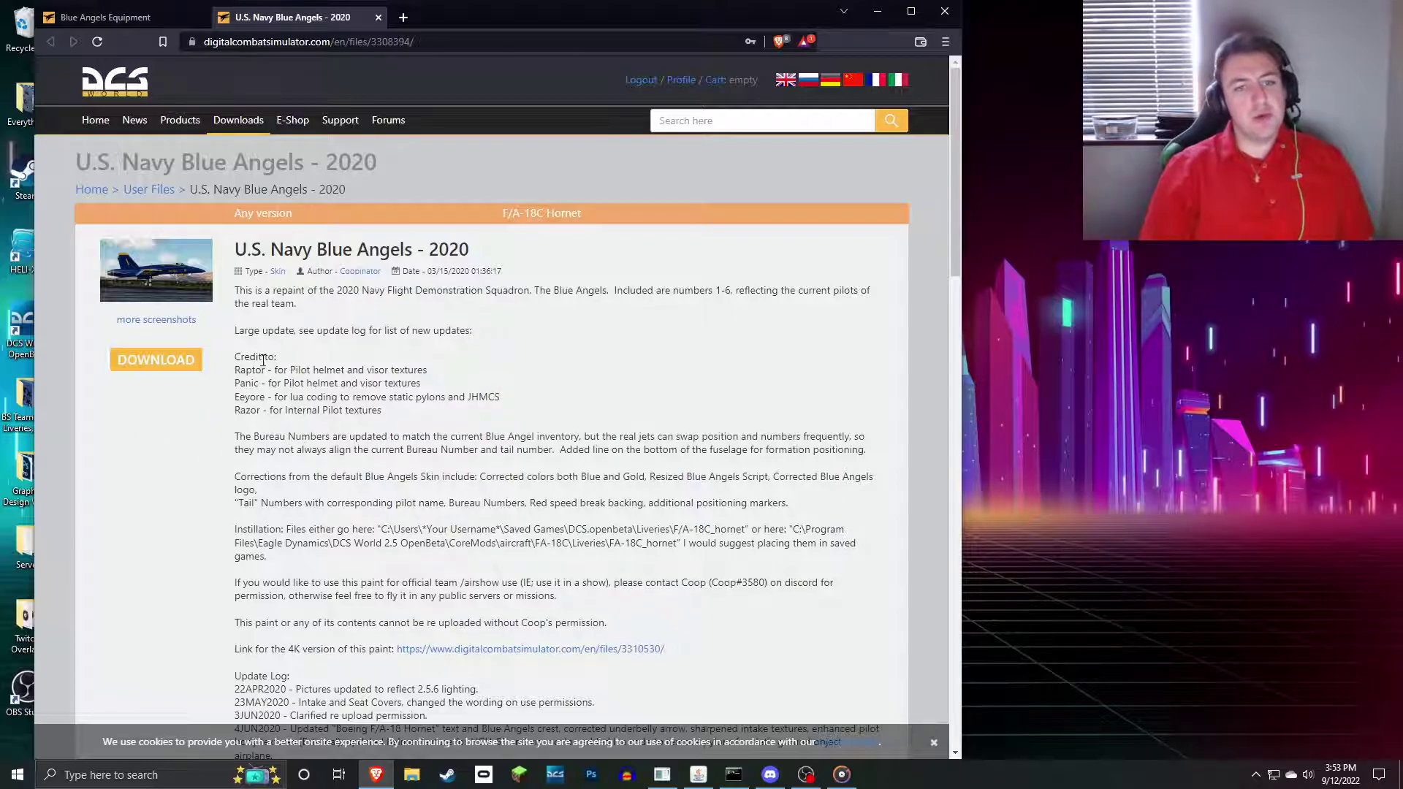
- Review both Blue Angels download pages, and move the browser window aside to uncover the downloaded archives on the desktop
{"action": "key", "text": "ctrl+Tab"}
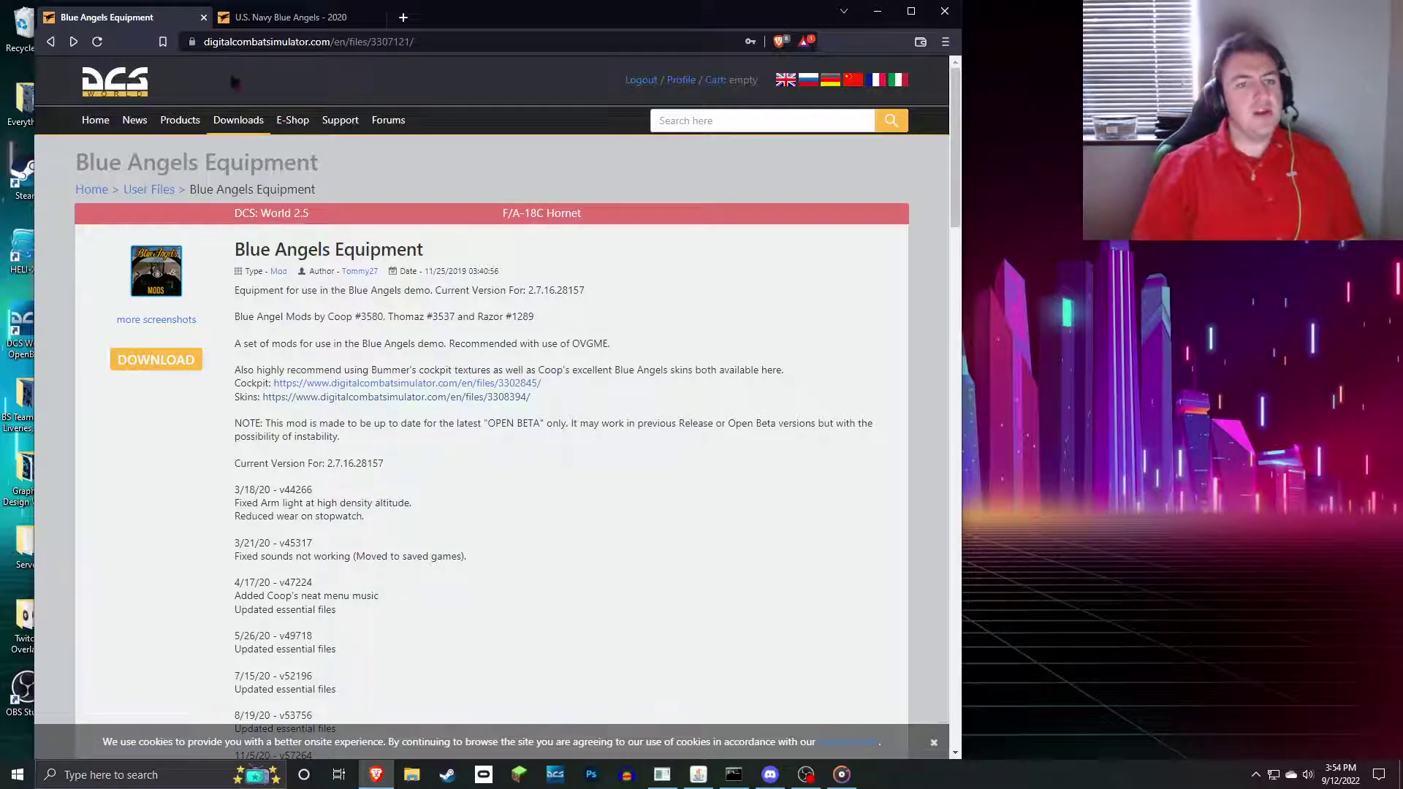
{"action": "left_click", "coordinate": [280, 22]}
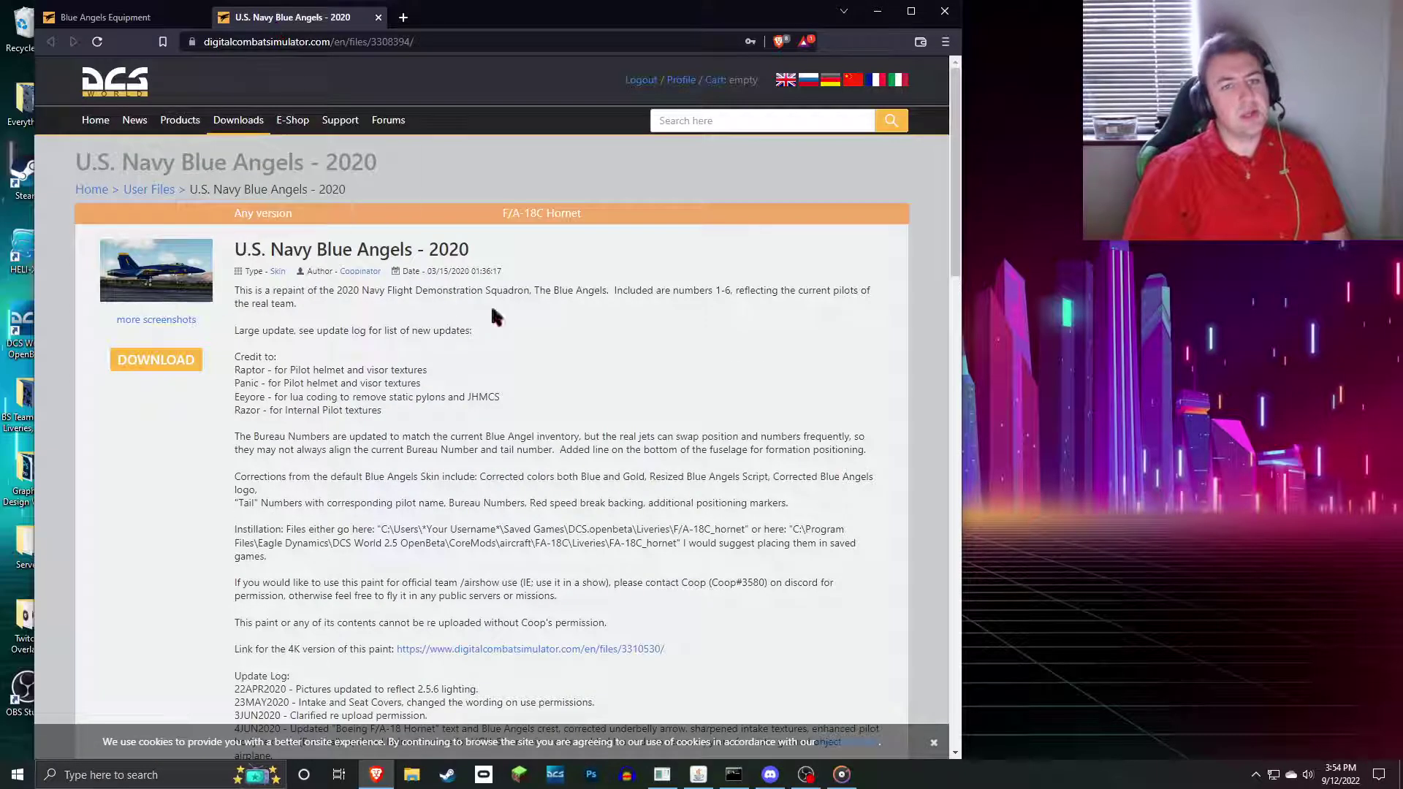
{"action": "left_click", "coordinate": [117, 22]}
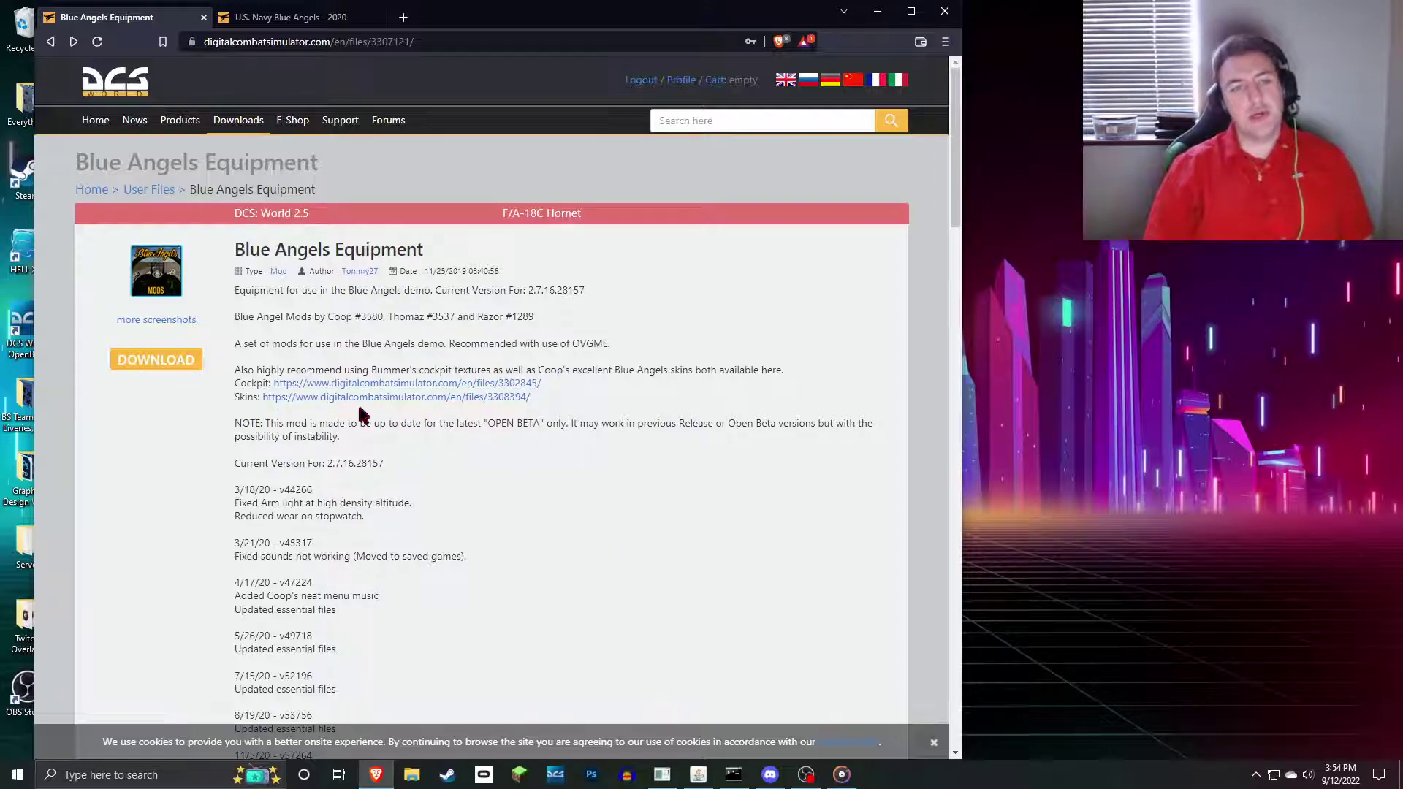
{"action": "left_click_drag", "start_coordinate": [454, 23], "coordinate": [1078, 349]}
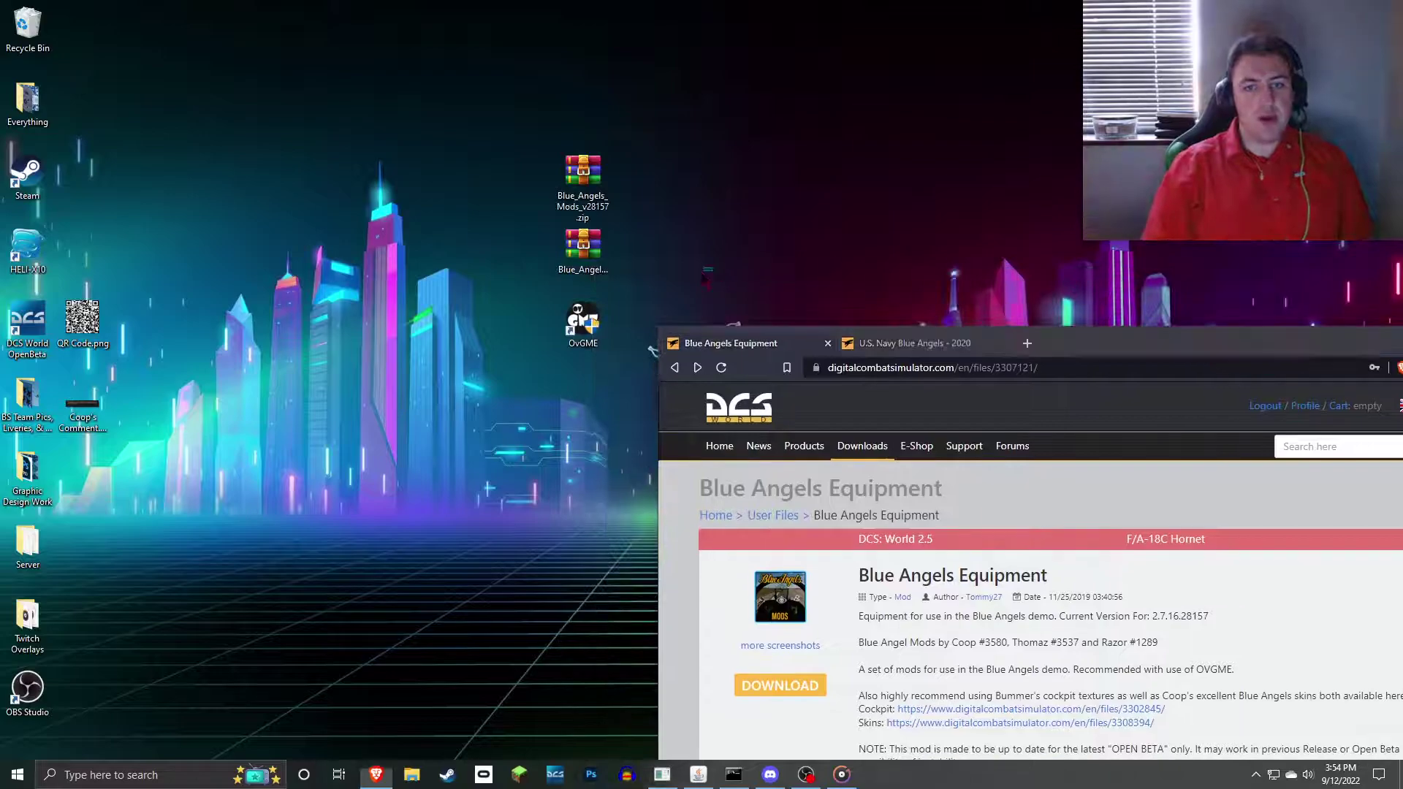
{"action": "left_click_drag", "start_coordinate": [441, 103], "coordinate": [714, 280]}
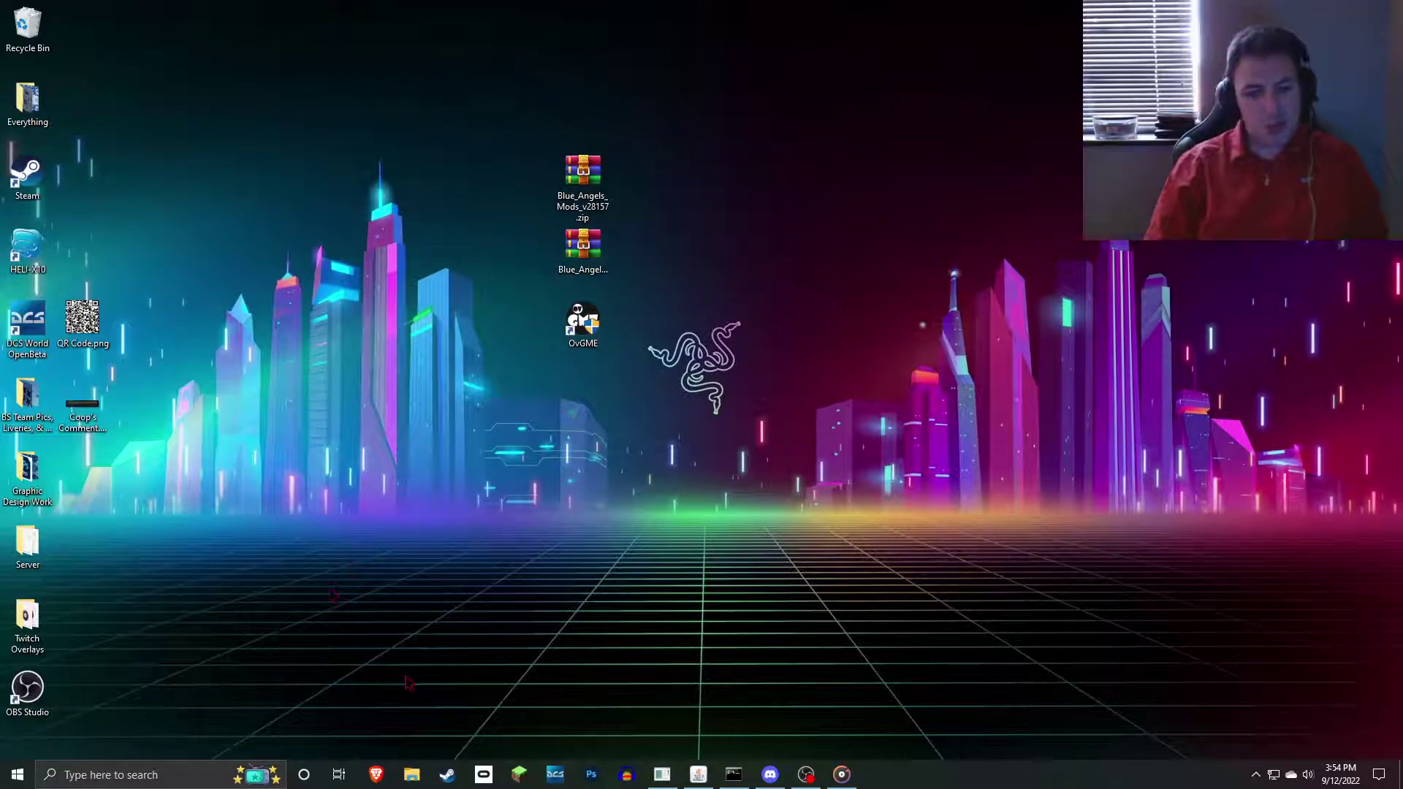
- Search the web for ovgme in a new browser window, view the installer section of the Hoggit DCS World Wiki article, and return to the desktop
{"action": "key", "text": "super+1"}
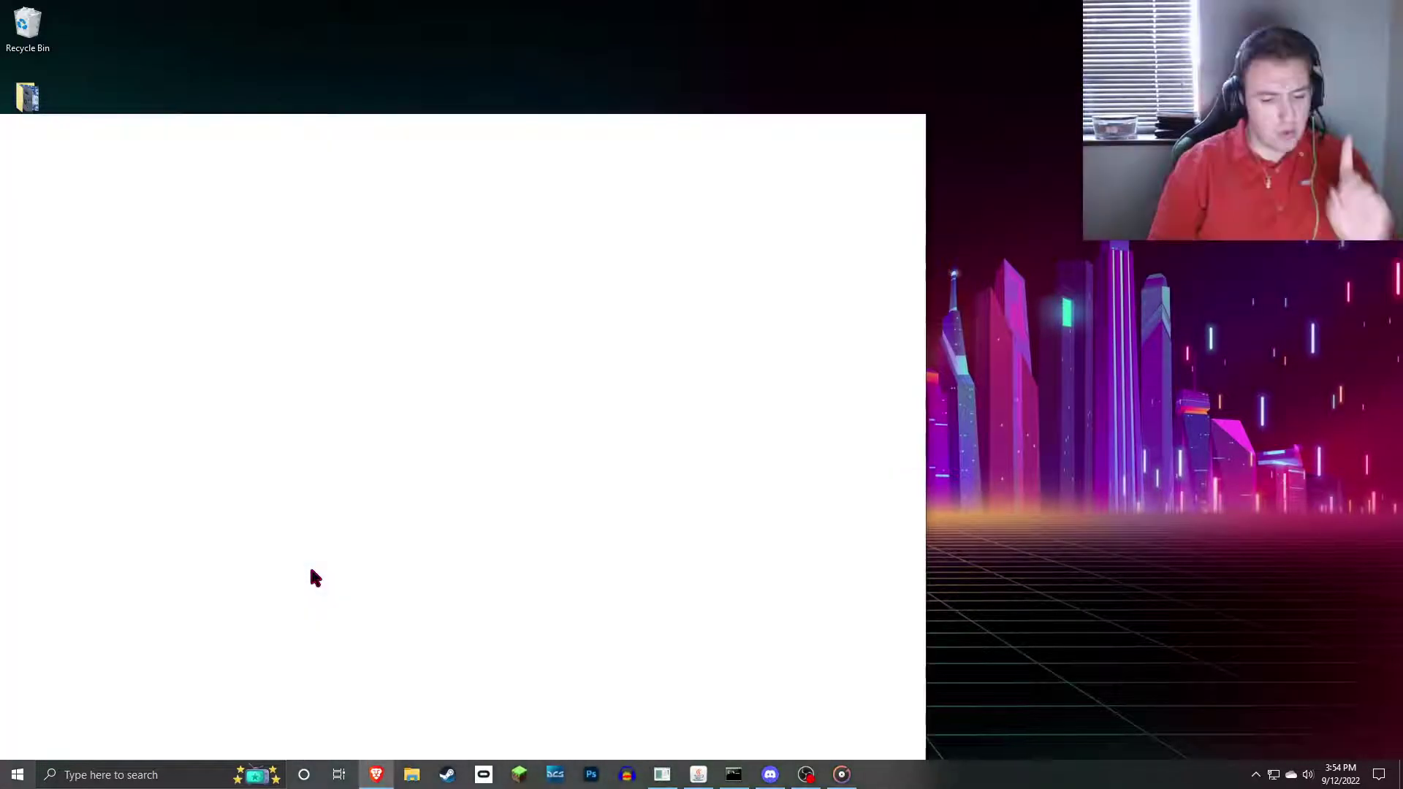
{"action": "type", "text": "ovgme"}
{"action": "key", "text": "Return"}
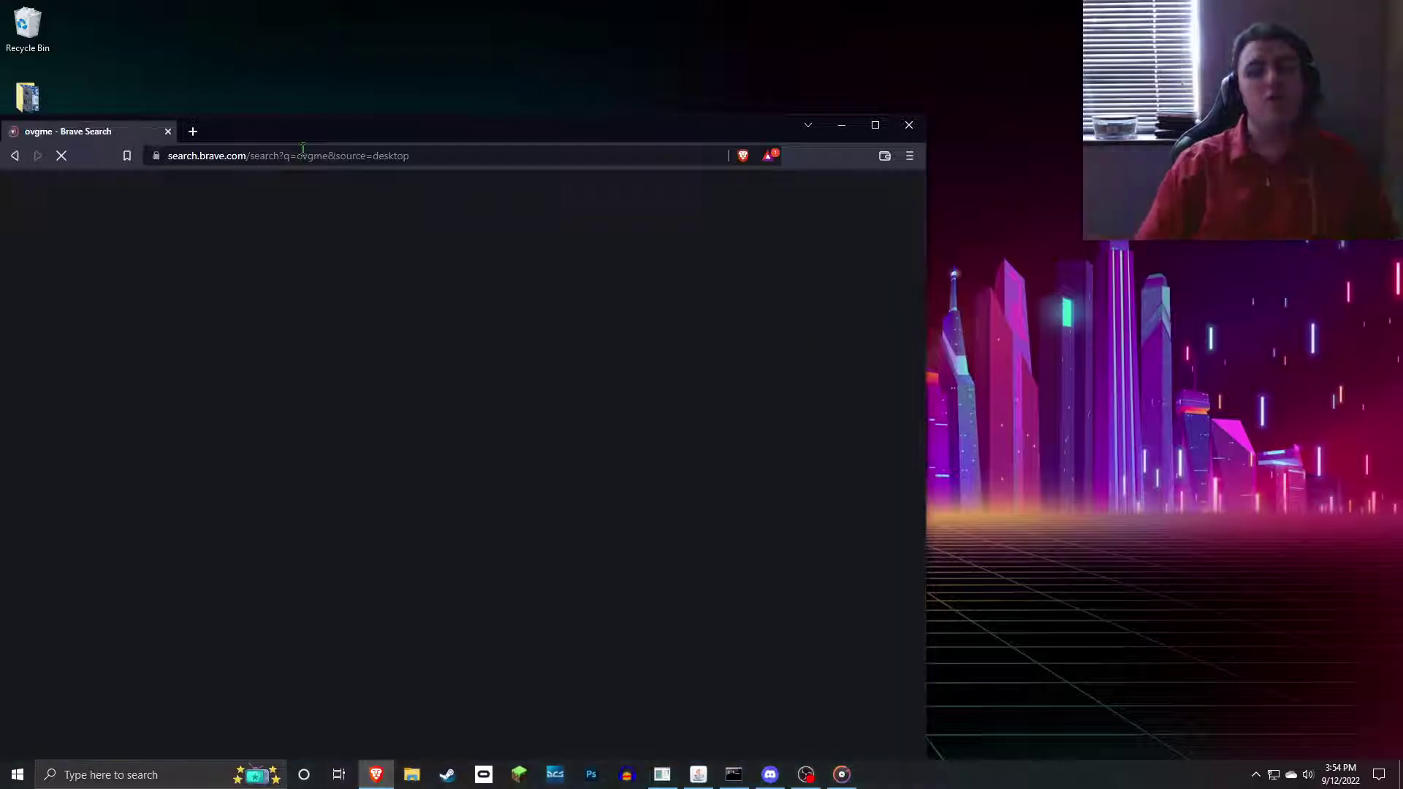
{"action": "left_click_drag", "start_coordinate": [319, 144], "coordinate": [577, 56]}
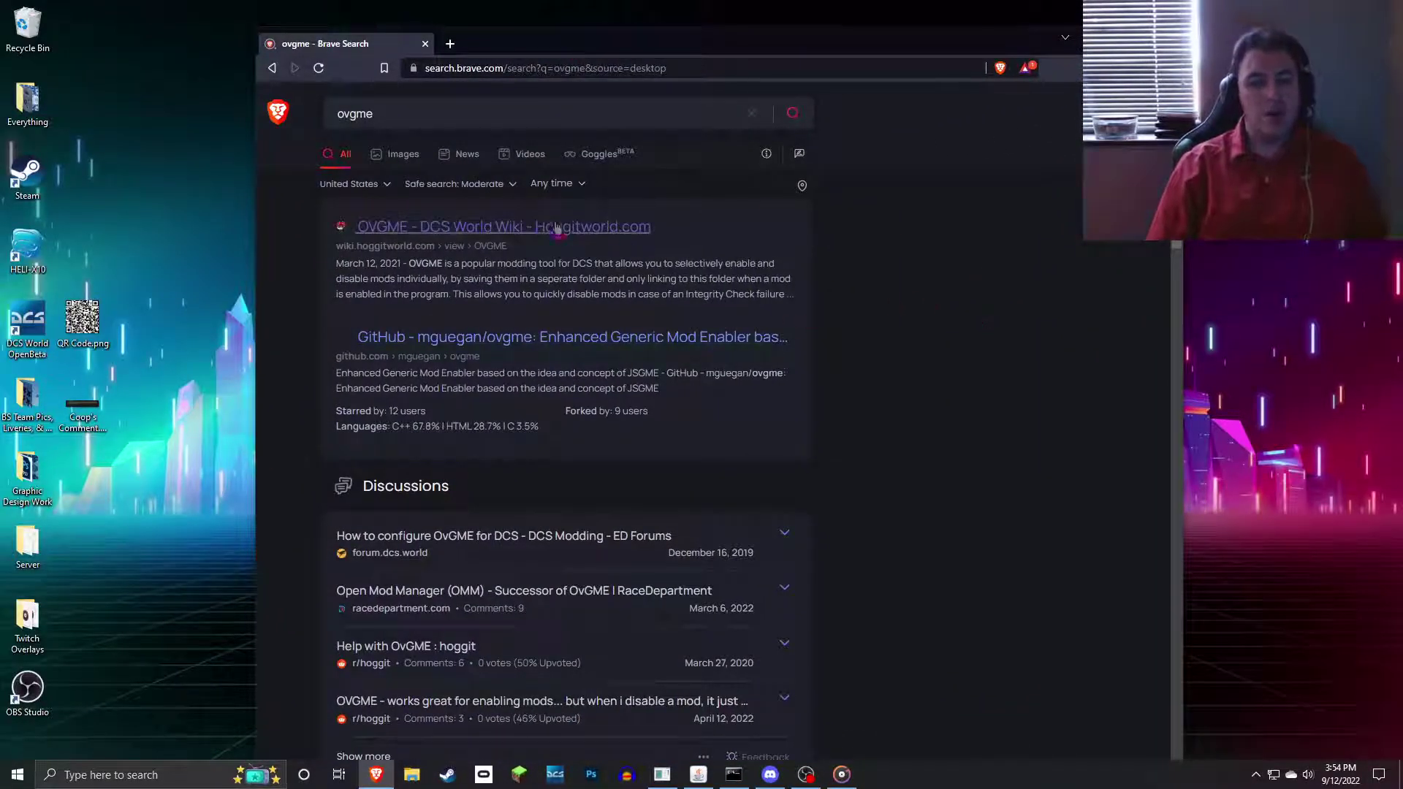
{"action": "left_click", "coordinate": [424, 232]}
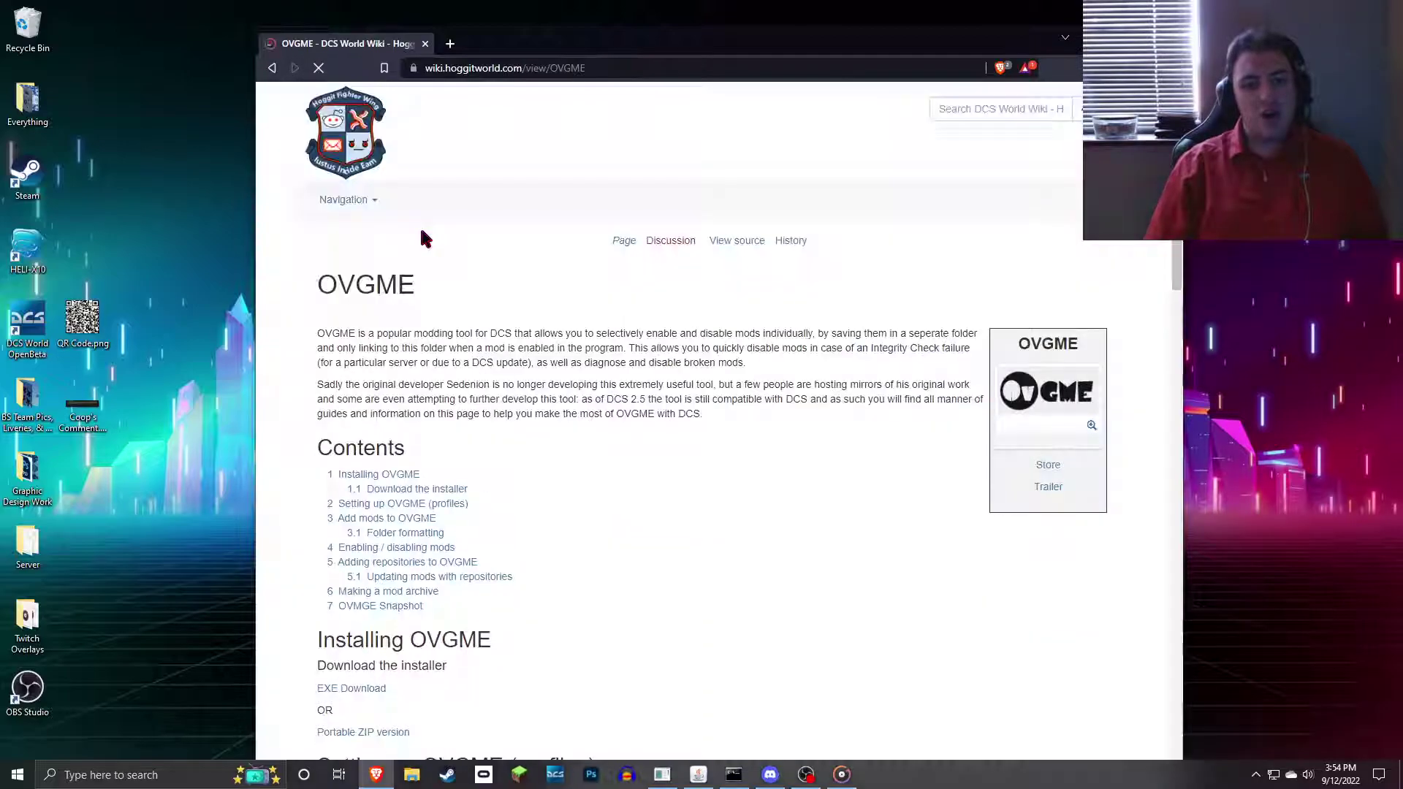
{"action": "scroll", "coordinate": [407, 315], "scroll_direction": "down", "scroll_amount": 4}
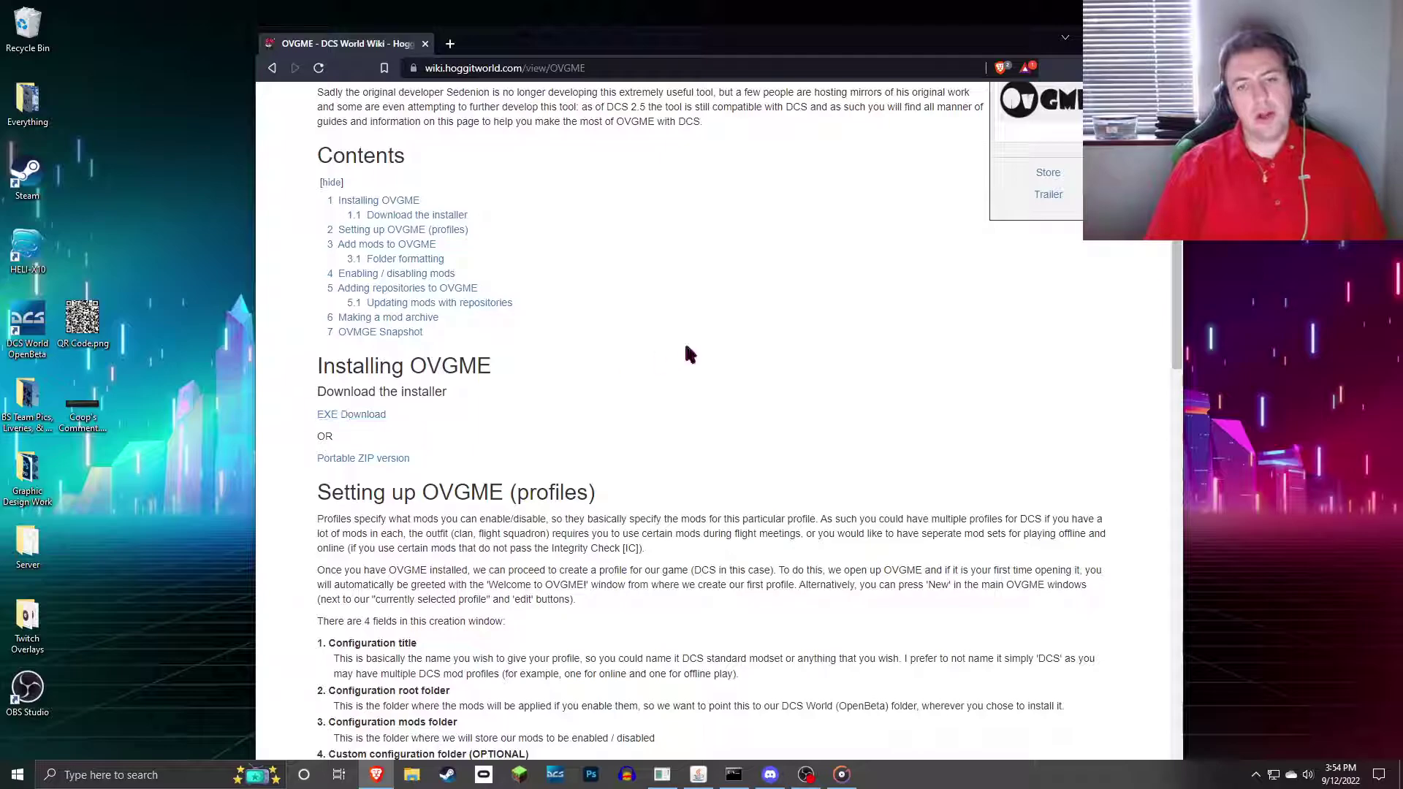
{"action": "key", "text": "super+d"}
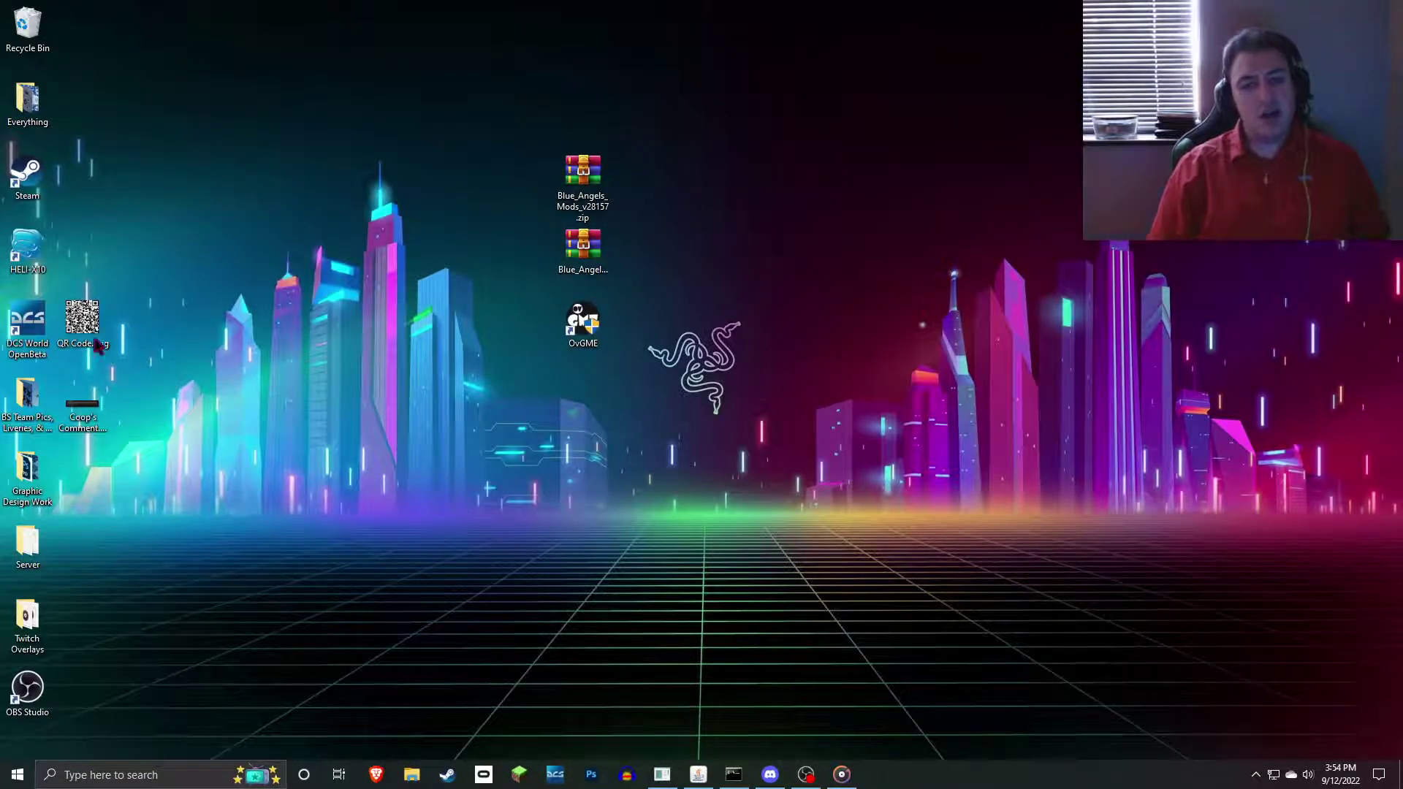
{"action": "left_click_drag", "start_coordinate": [508, 478], "coordinate": [684, 152]}
{"action": "left_click", "coordinate": [871, 65]}
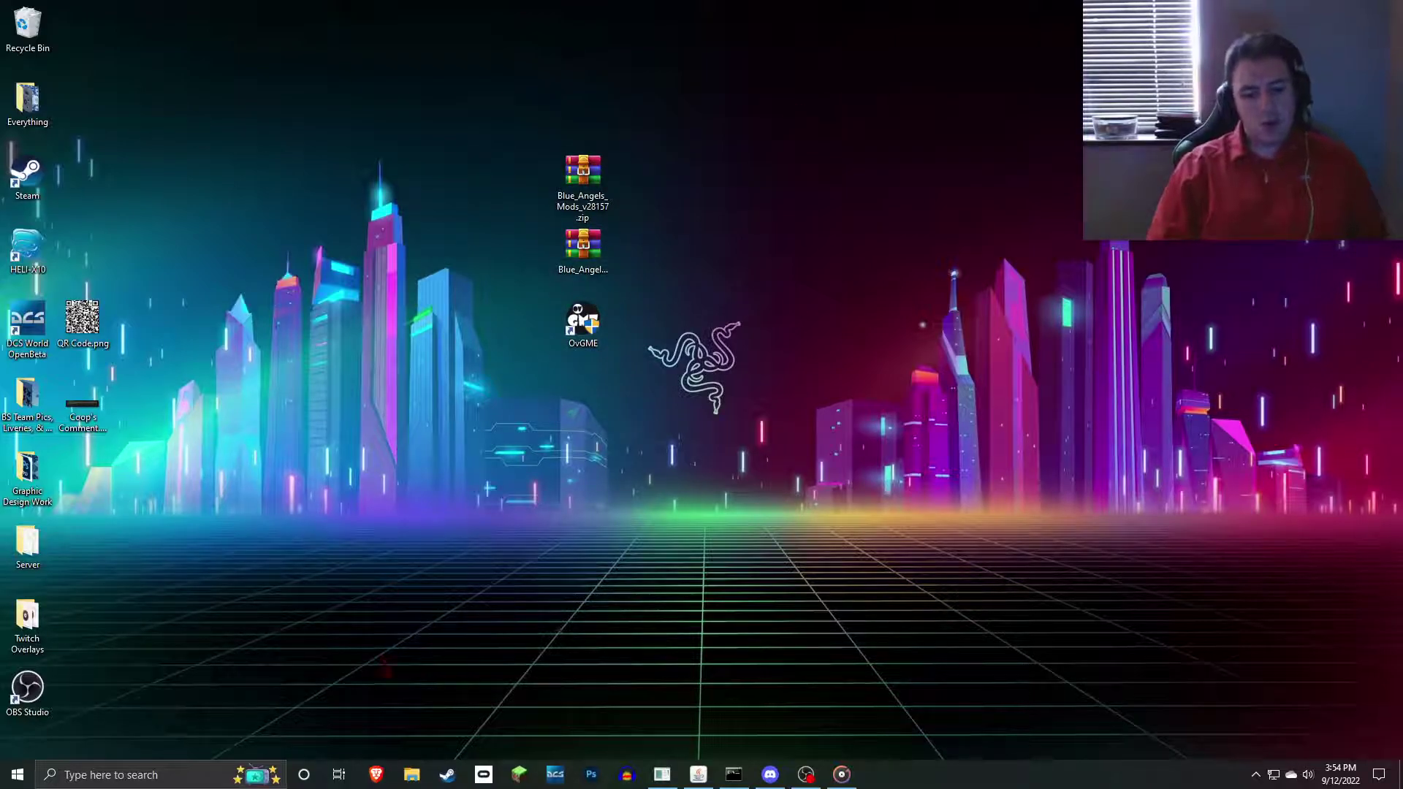
- Open a File Explorer window, widen it and reposition it slightly higher on the desktop
{"action": "key", "text": "super+e"}
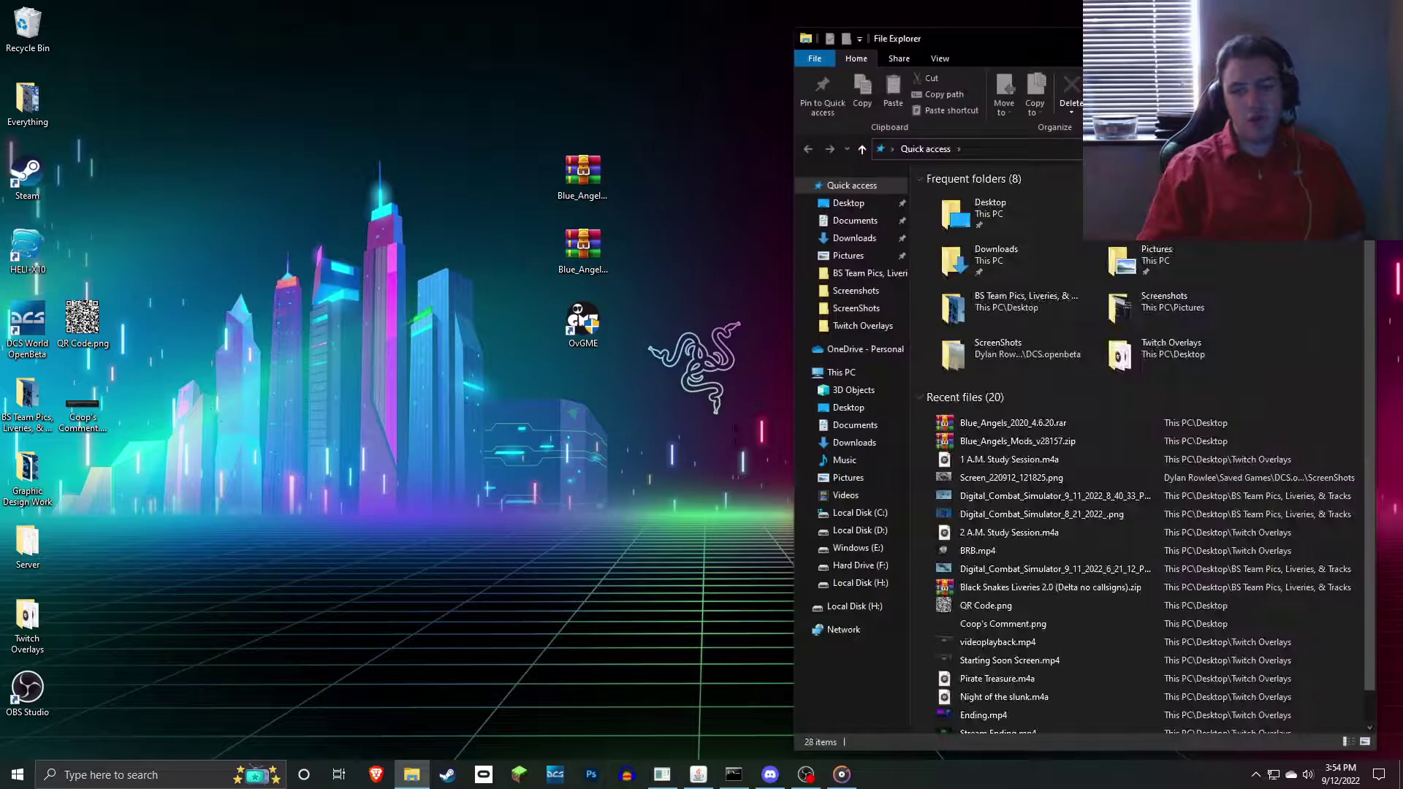
{"action": "left_click_drag", "start_coordinate": [794, 380], "coordinate": [612, 369]}
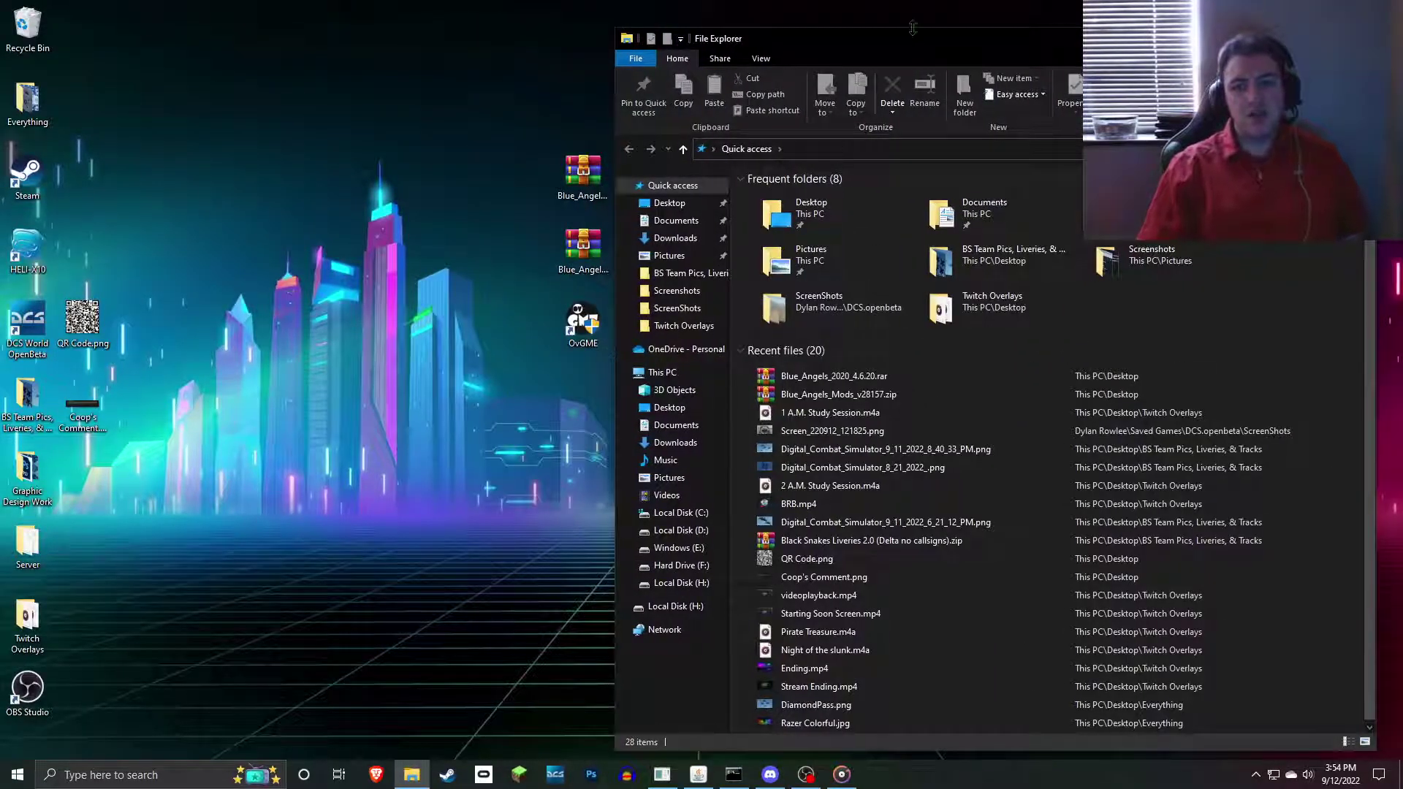
{"action": "mouse_move", "coordinate": [942, 41]}
{"action": "left_mouse_down"}
{"action": "mouse_move", "coordinate": [968, 32]}
{"action": "mouse_move", "coordinate": [950, 25]}
{"action": "left_mouse_up"}
- Move the two Blue Angels archives and the OvGME shortcut together on the desktop, clear of the File Explorer window
{"action": "left_click", "coordinate": [457, 369]}
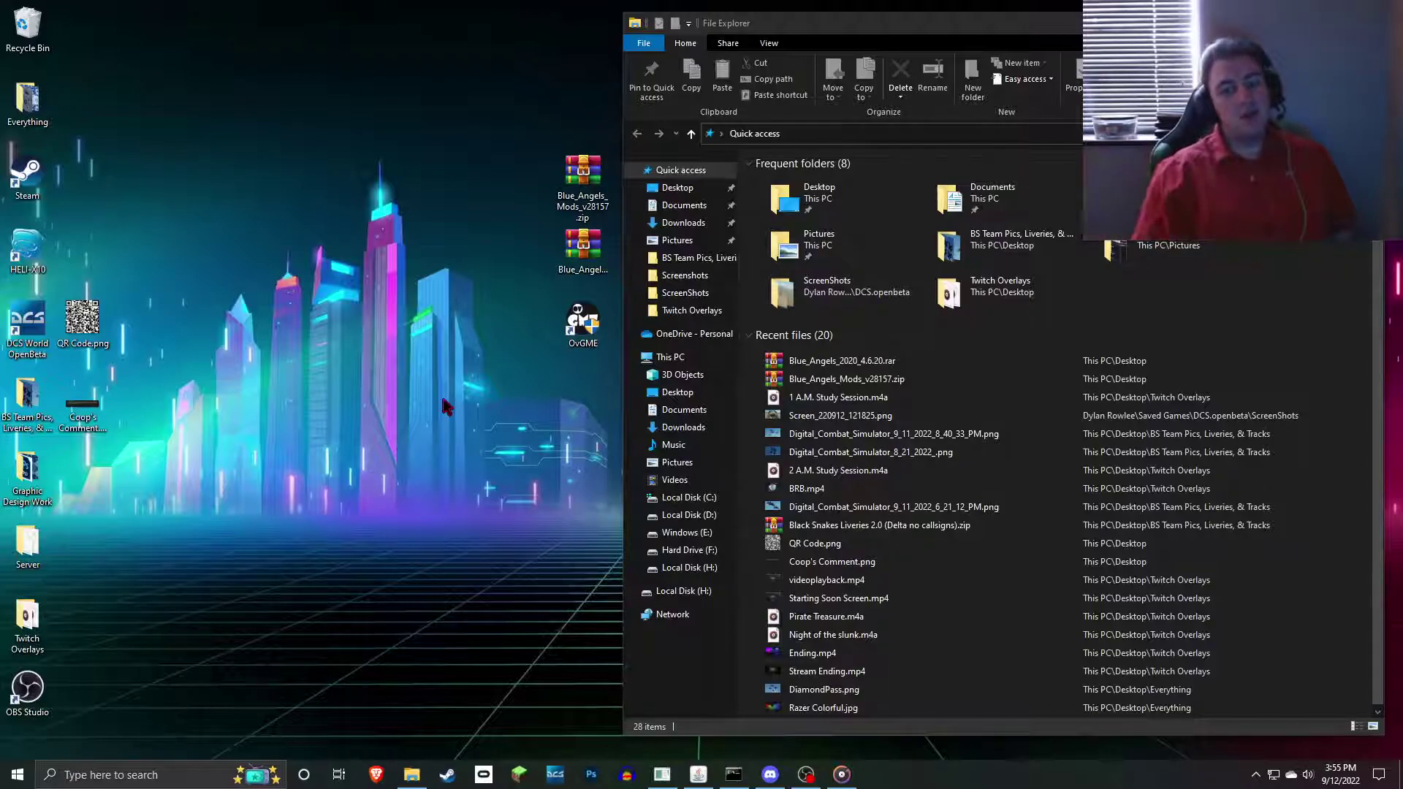
{"action": "left_click_drag", "start_coordinate": [462, 381], "coordinate": [612, 154]}
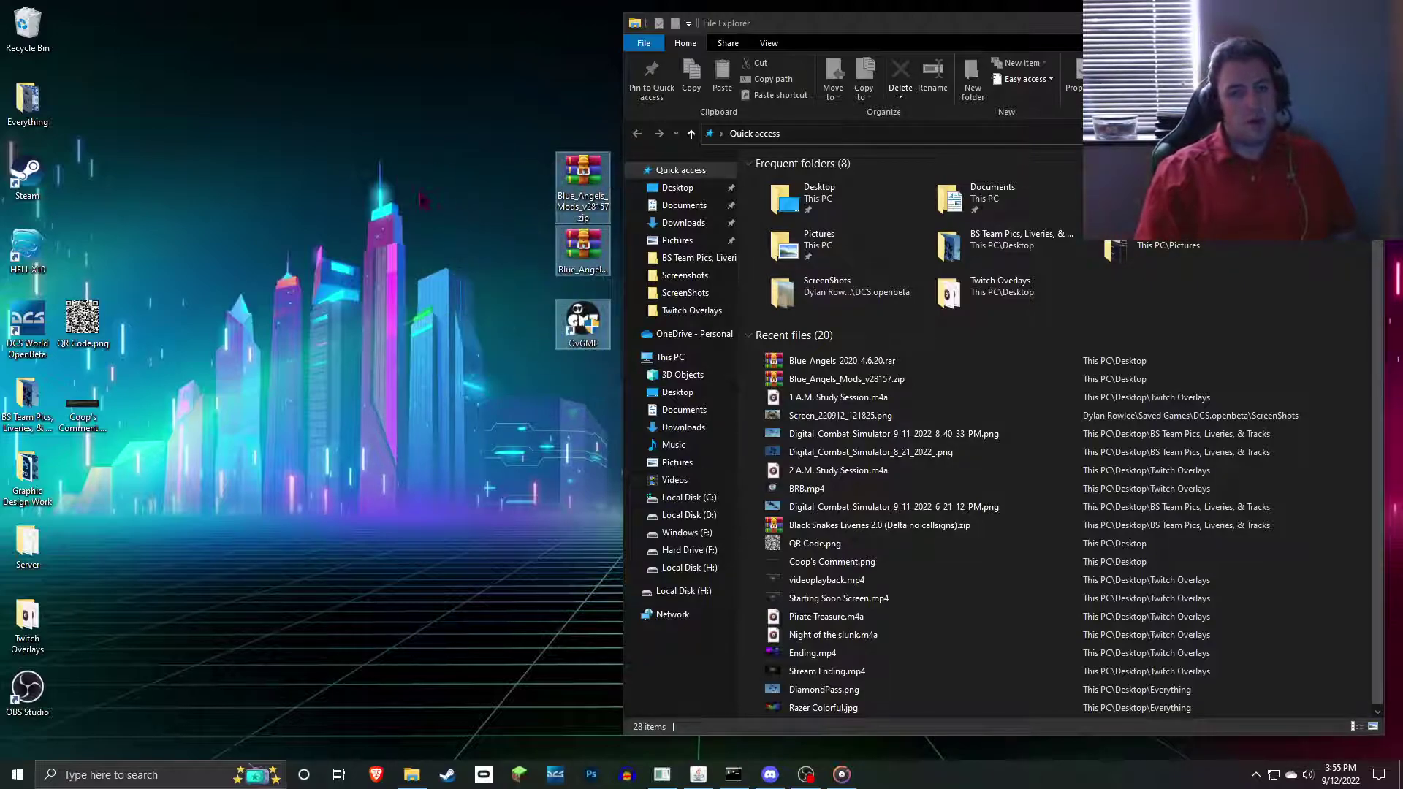
{"action": "left_click_drag", "start_coordinate": [422, 199], "coordinate": [418, 197]}
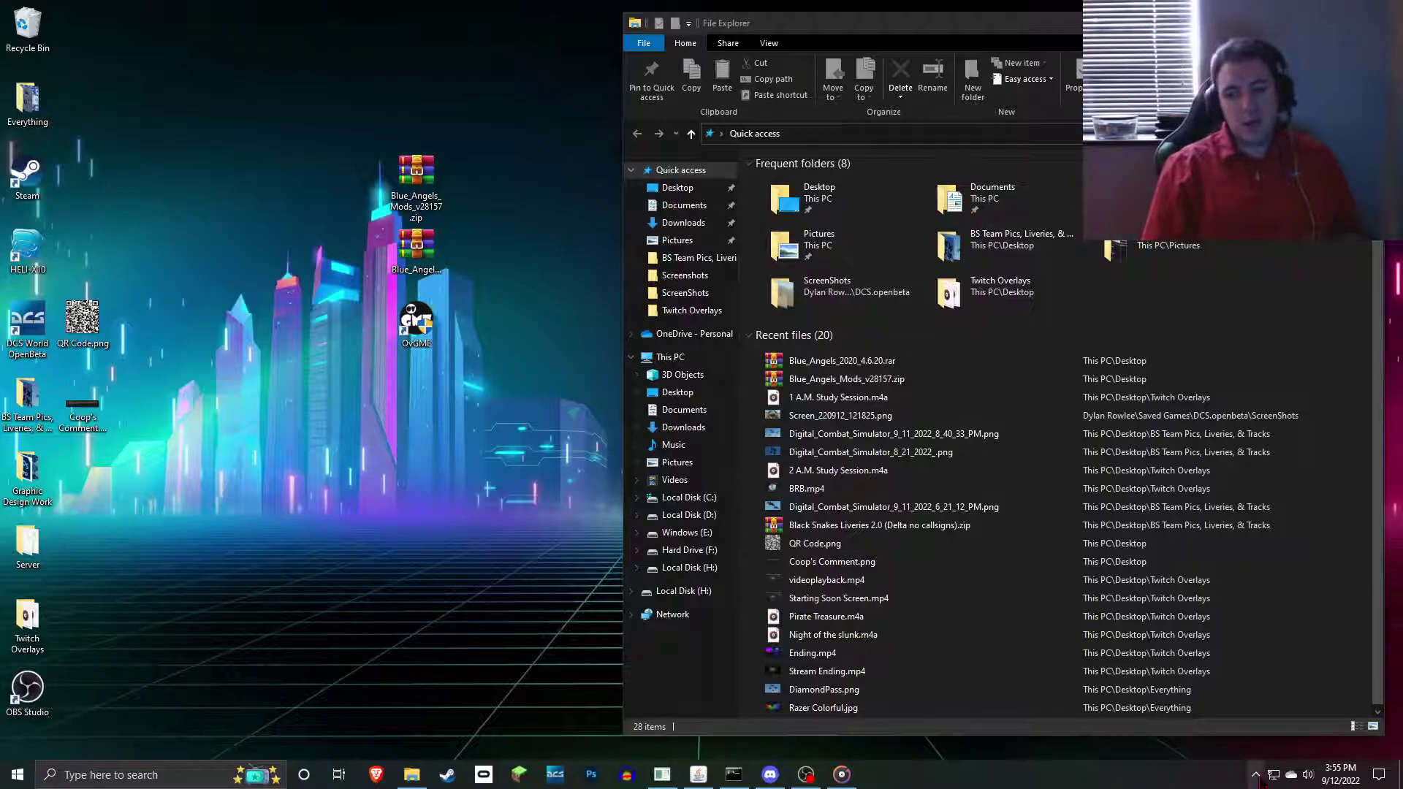
- Switch to Steam and show the game library
{"action": "left_click", "coordinate": [1256, 775]}
{"action": "right_click", "coordinate": [1225, 719]}
{"action": "left_click", "coordinate": [1246, 612]}
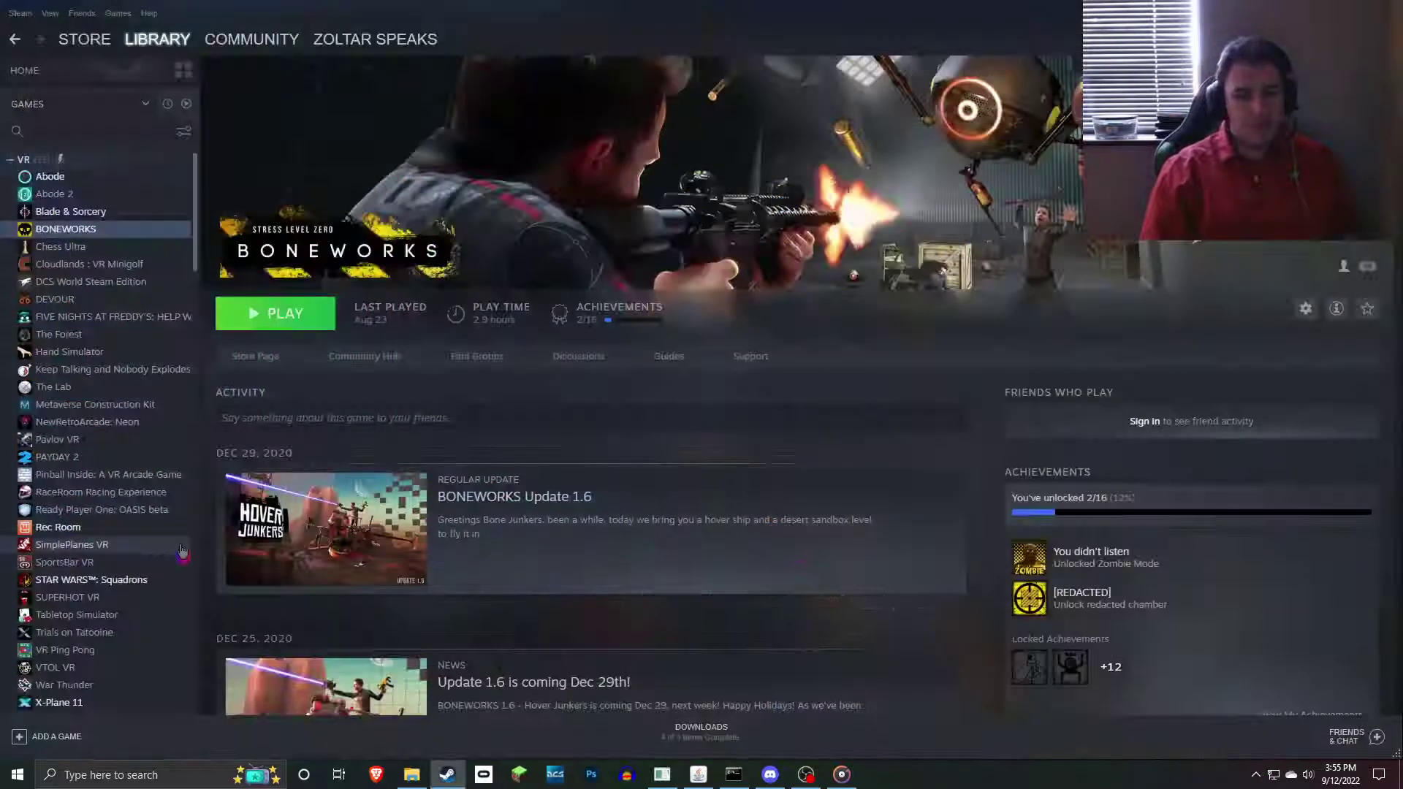
- Browse the install folder of BONEWORKS from its local files properties, and close the folder and the properties dialog
{"action": "right_click", "coordinate": [88, 229]}
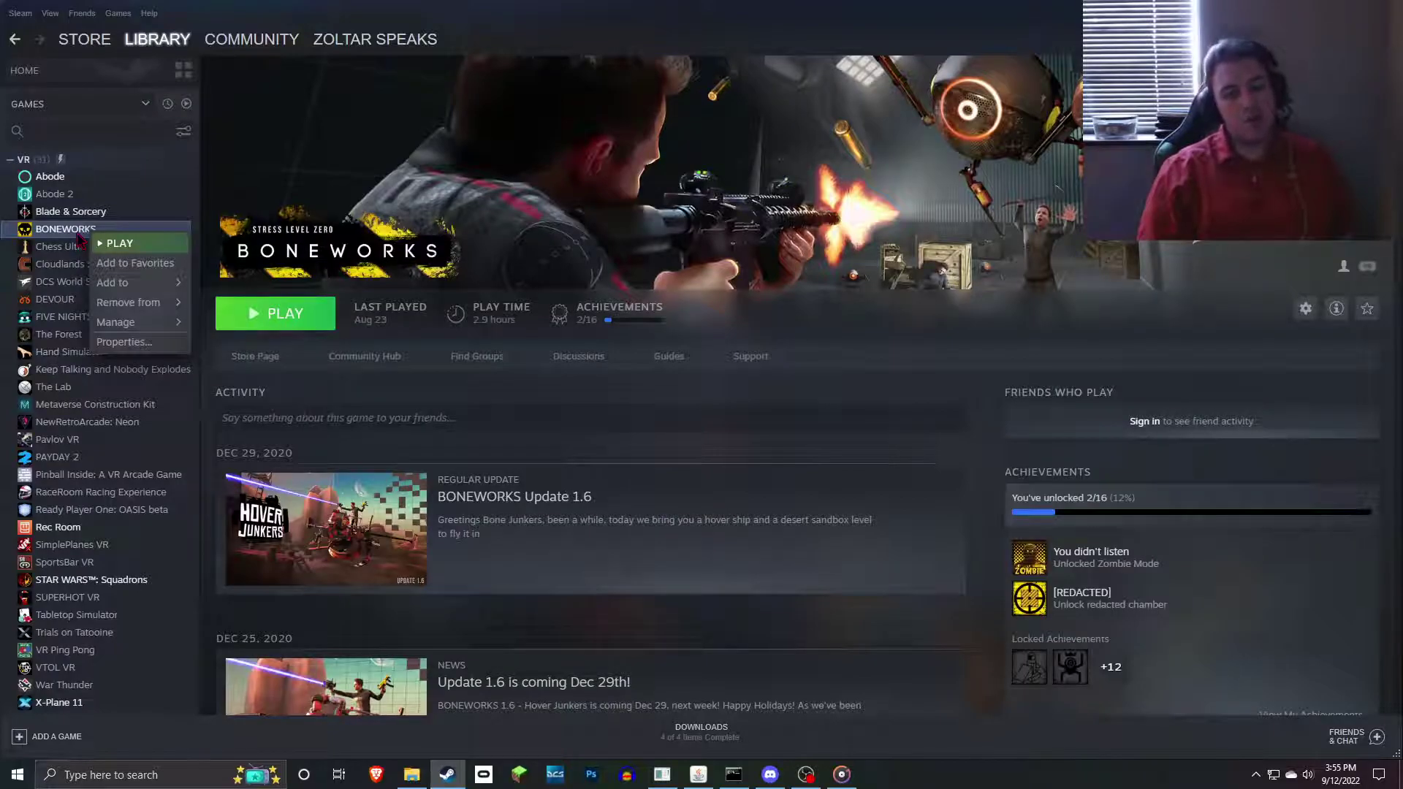
{"action": "left_click", "coordinate": [126, 343]}
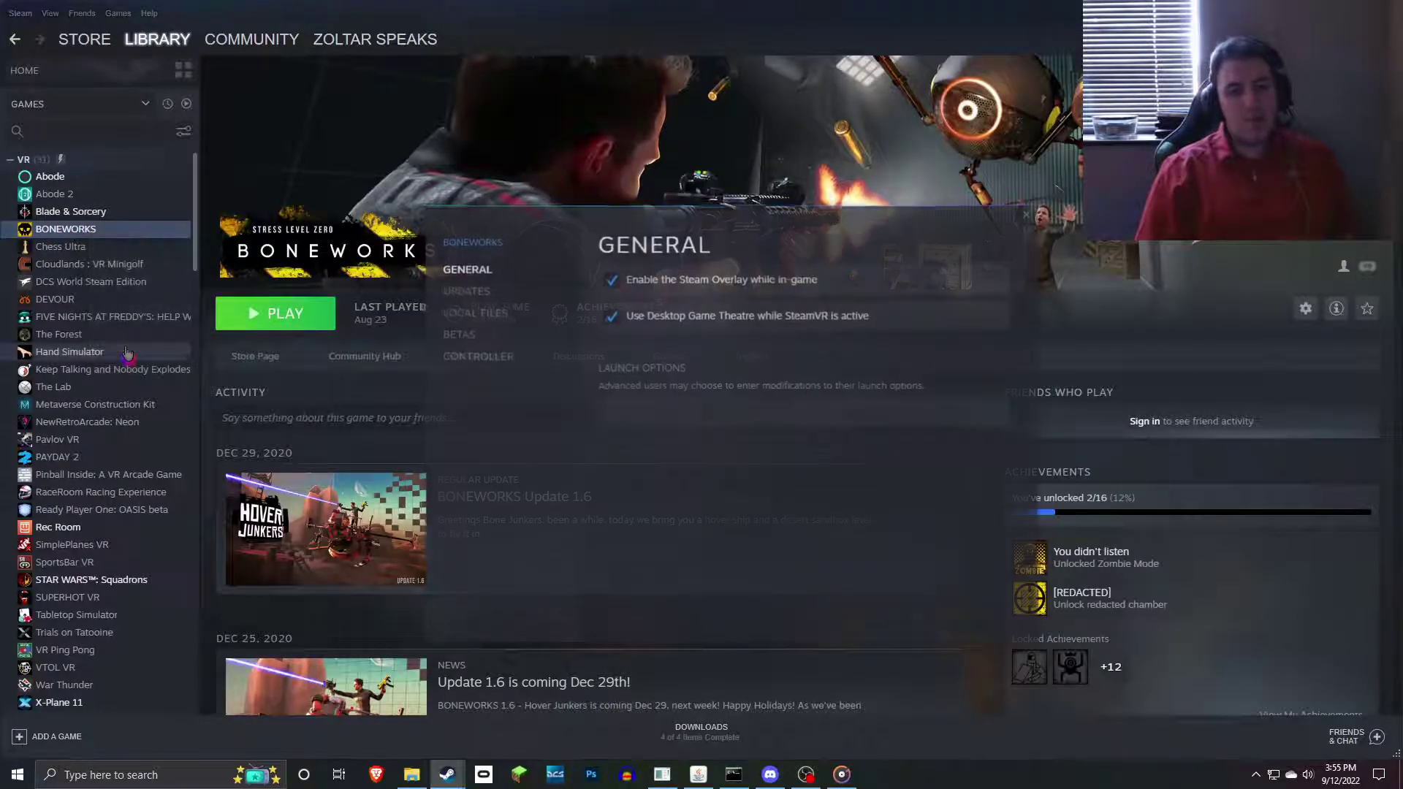
{"action": "left_click", "coordinate": [485, 320]}
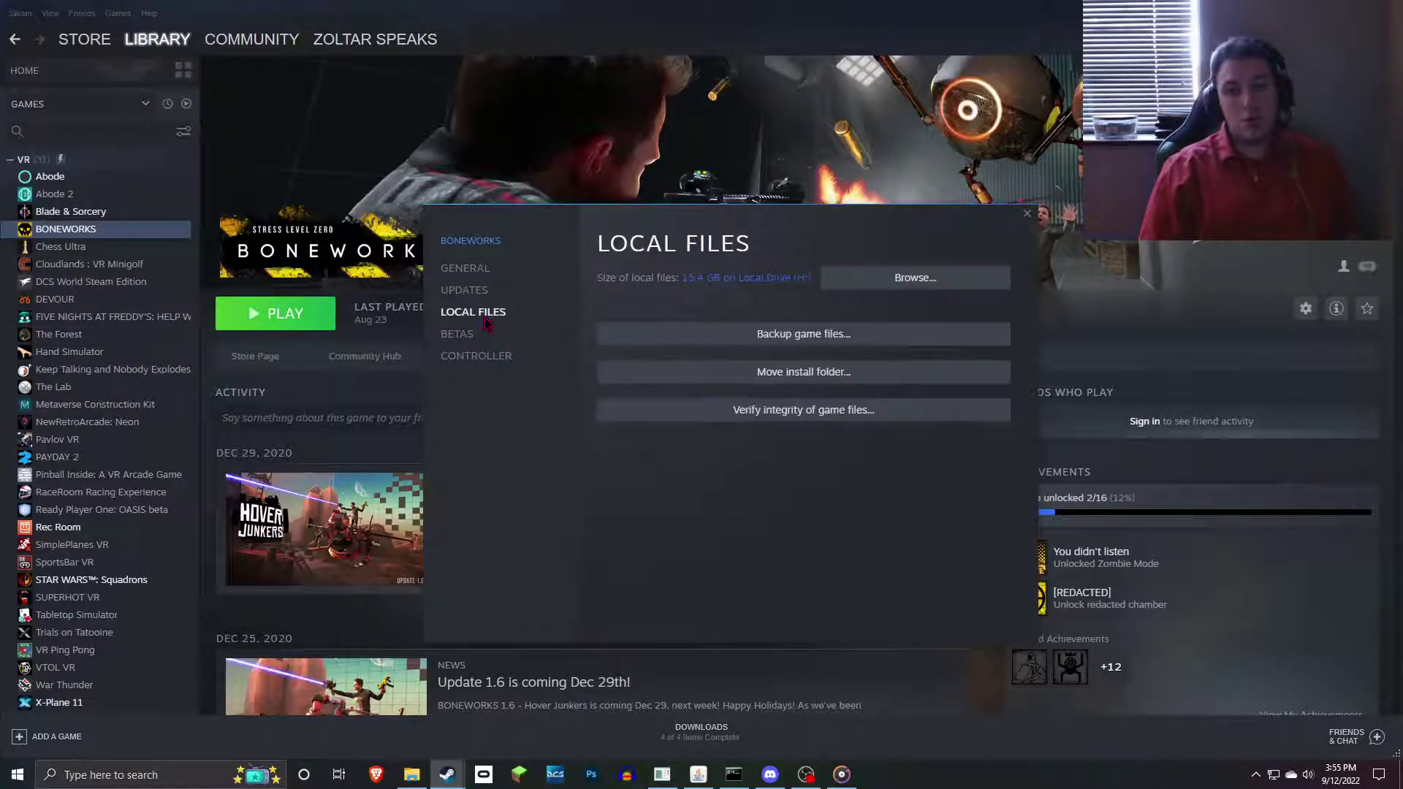
{"action": "left_click", "coordinate": [915, 277]}
{"action": "left_click_drag", "start_coordinate": [394, 406], "coordinate": [564, 286]}
{"action": "left_click", "coordinate": [749, 11]}
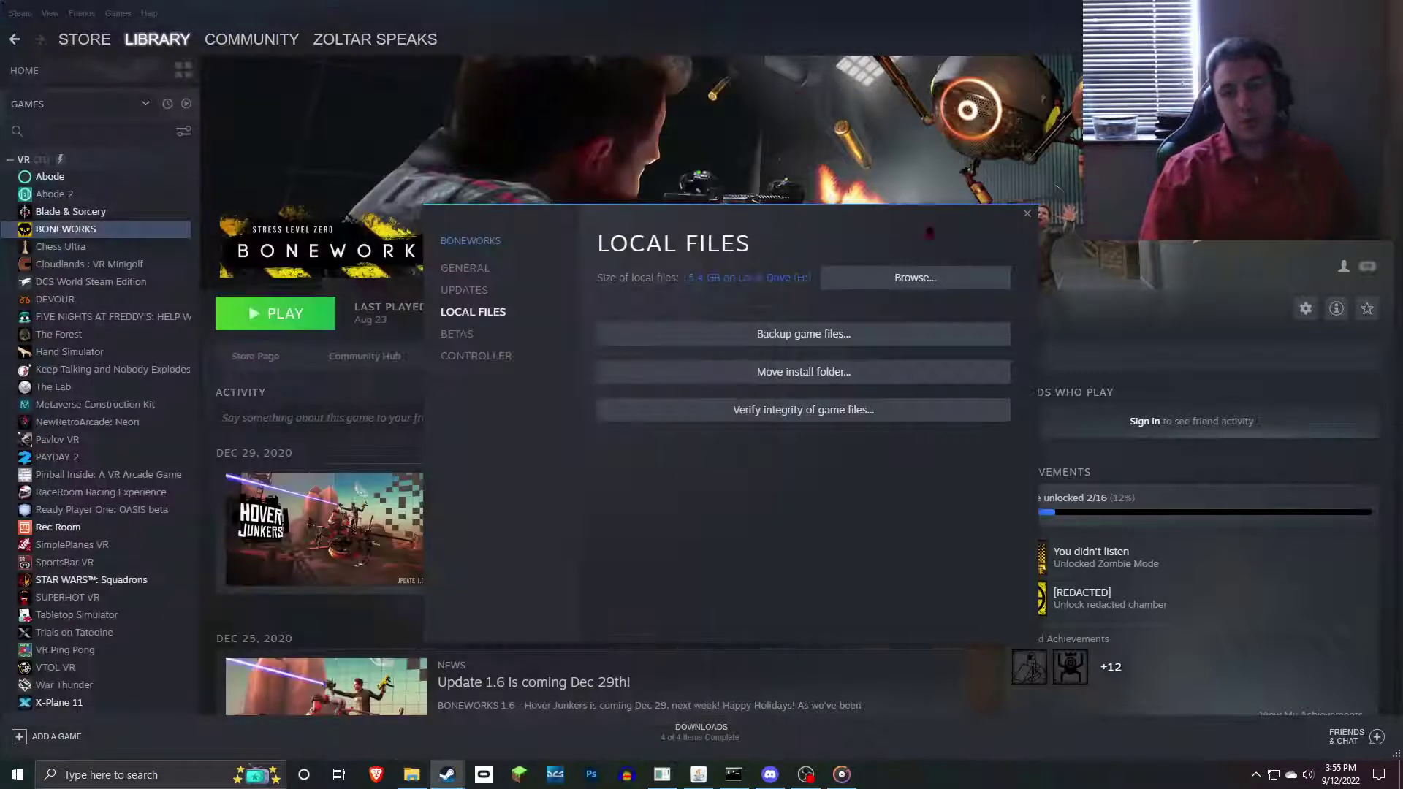
{"action": "left_click", "coordinate": [1026, 214]}
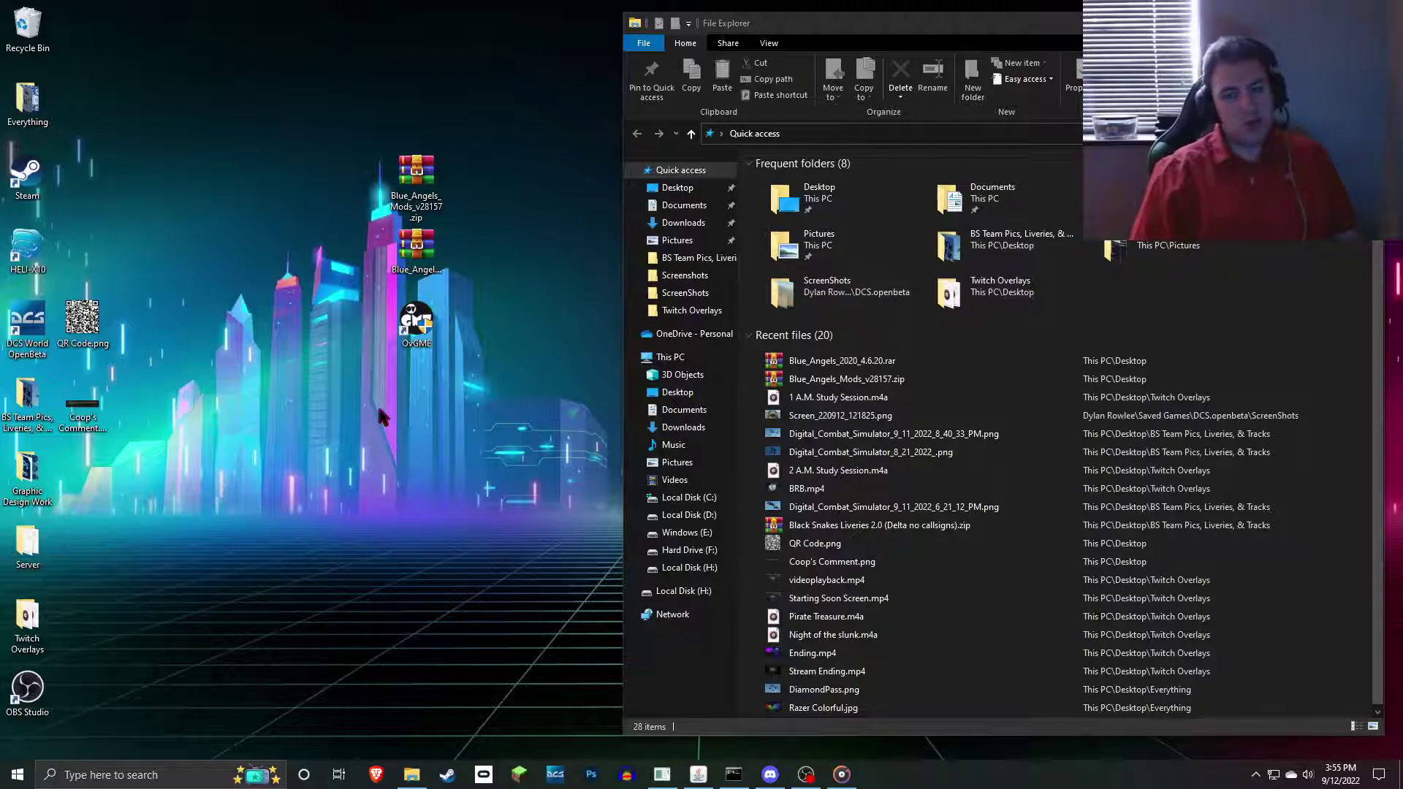
- Open the DCS World OpenBeta folder inside the DCS folder on Hard Drive (F:)
{"action": "left_click", "coordinate": [689, 550]}
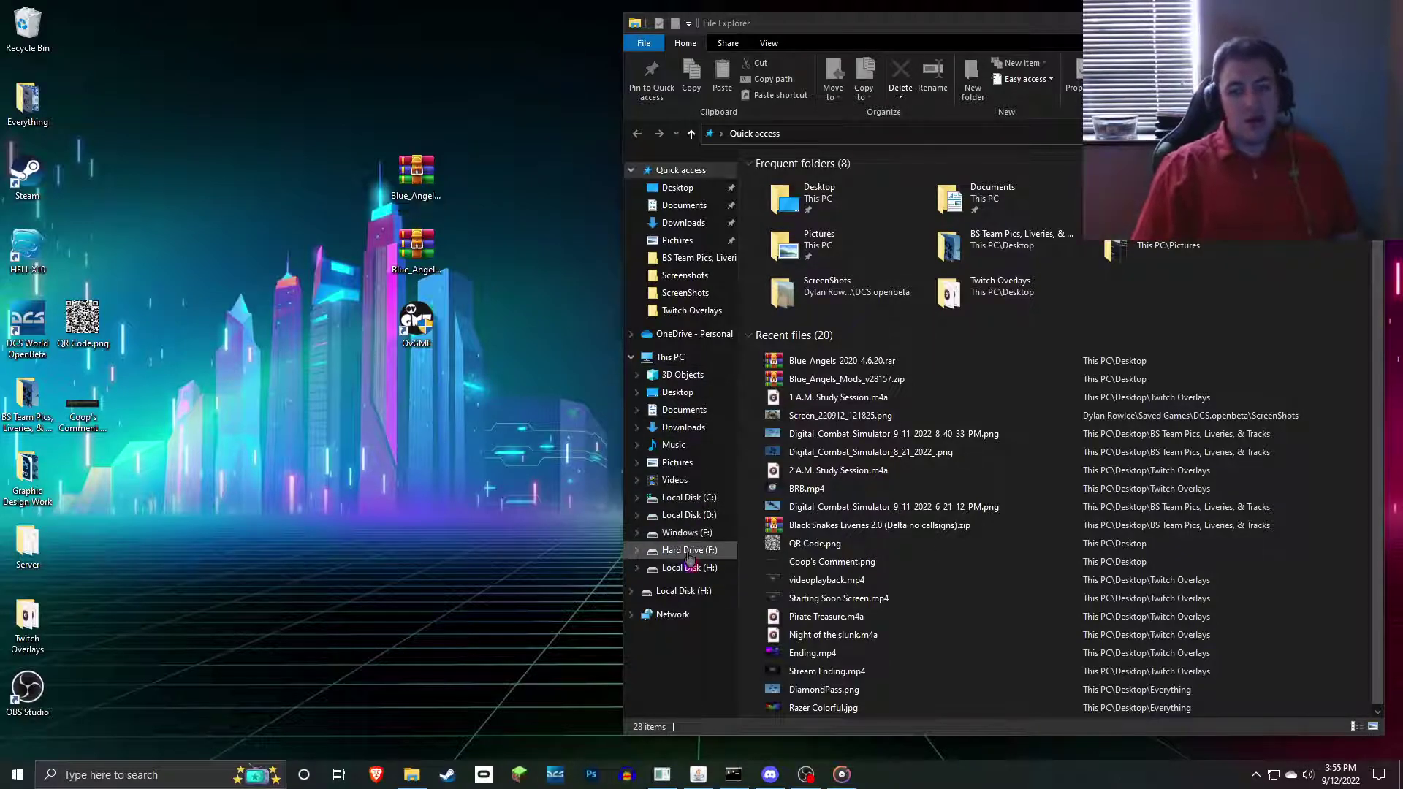
{"action": "double_click", "coordinate": [776, 180]}
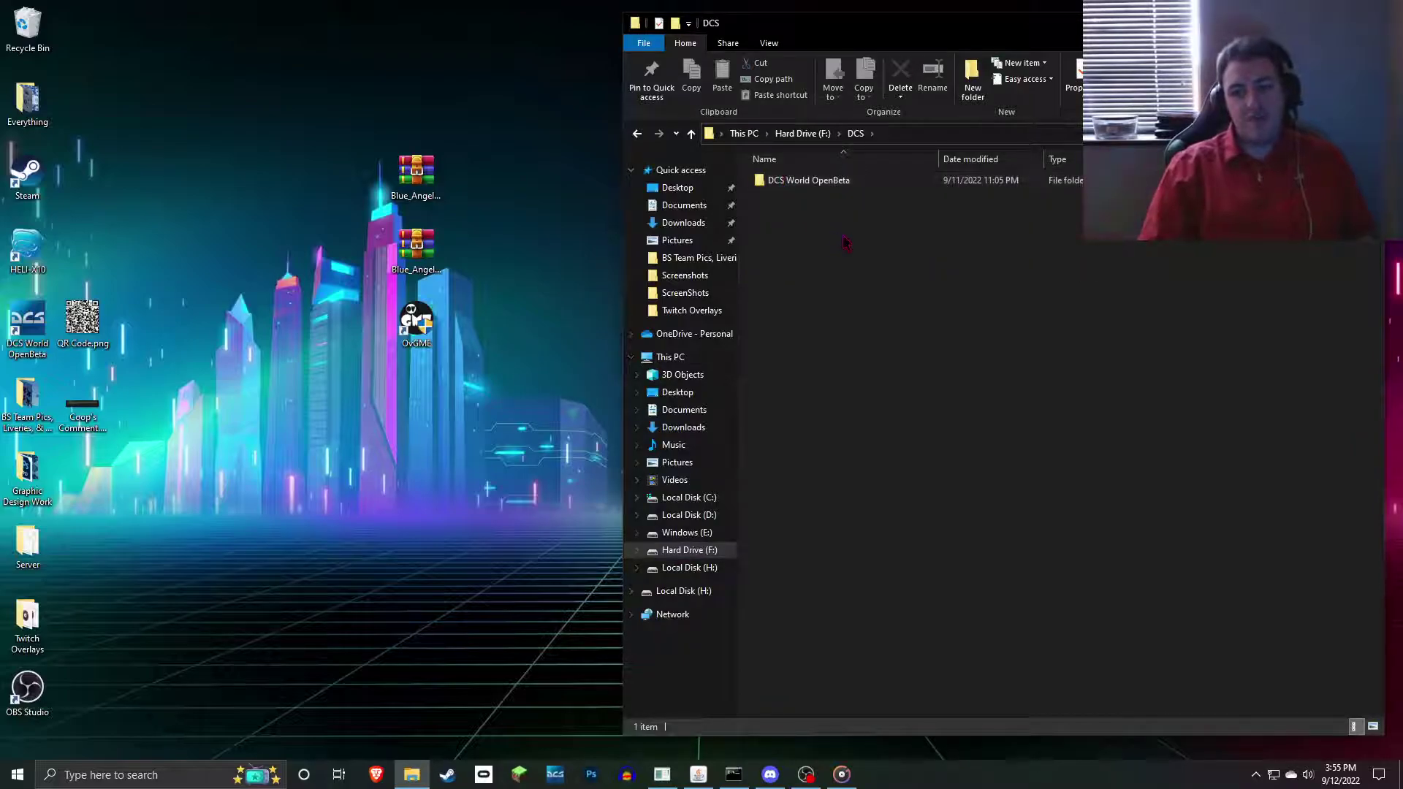
{"action": "left_click_drag", "start_coordinate": [1080, 241], "coordinate": [672, 175]}
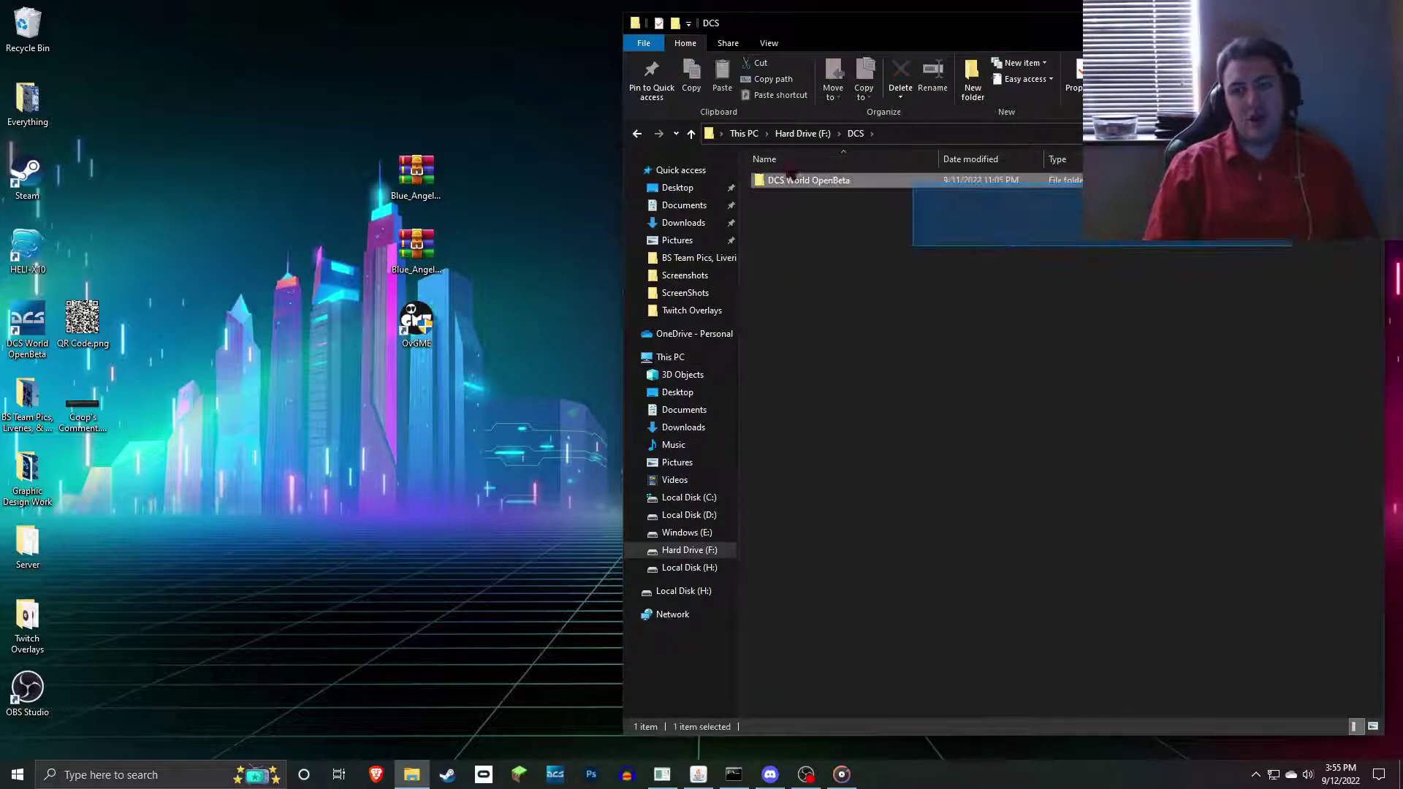
{"action": "double_click", "coordinate": [839, 182]}
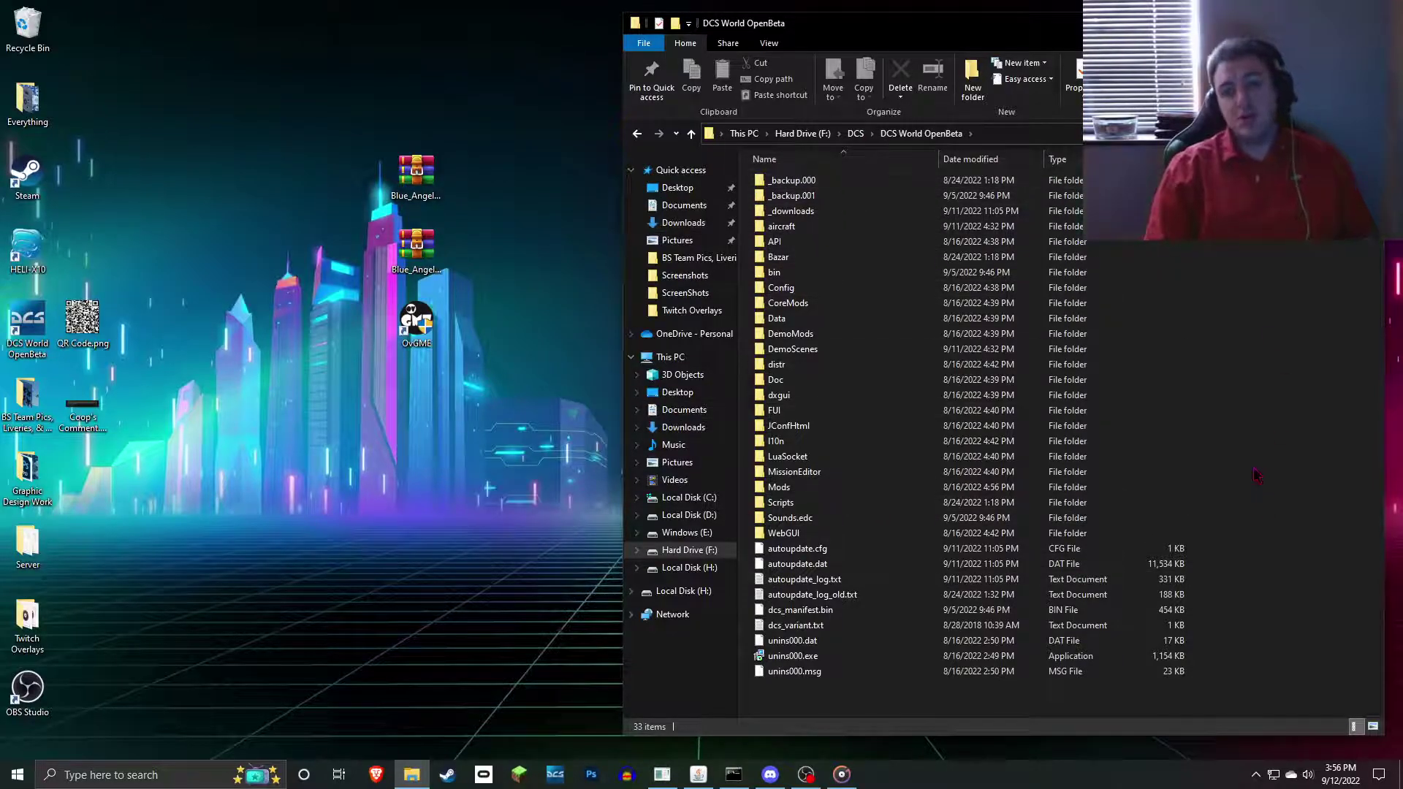
{"action": "left_click_drag", "start_coordinate": [1313, 671], "coordinate": [1327, 326]}
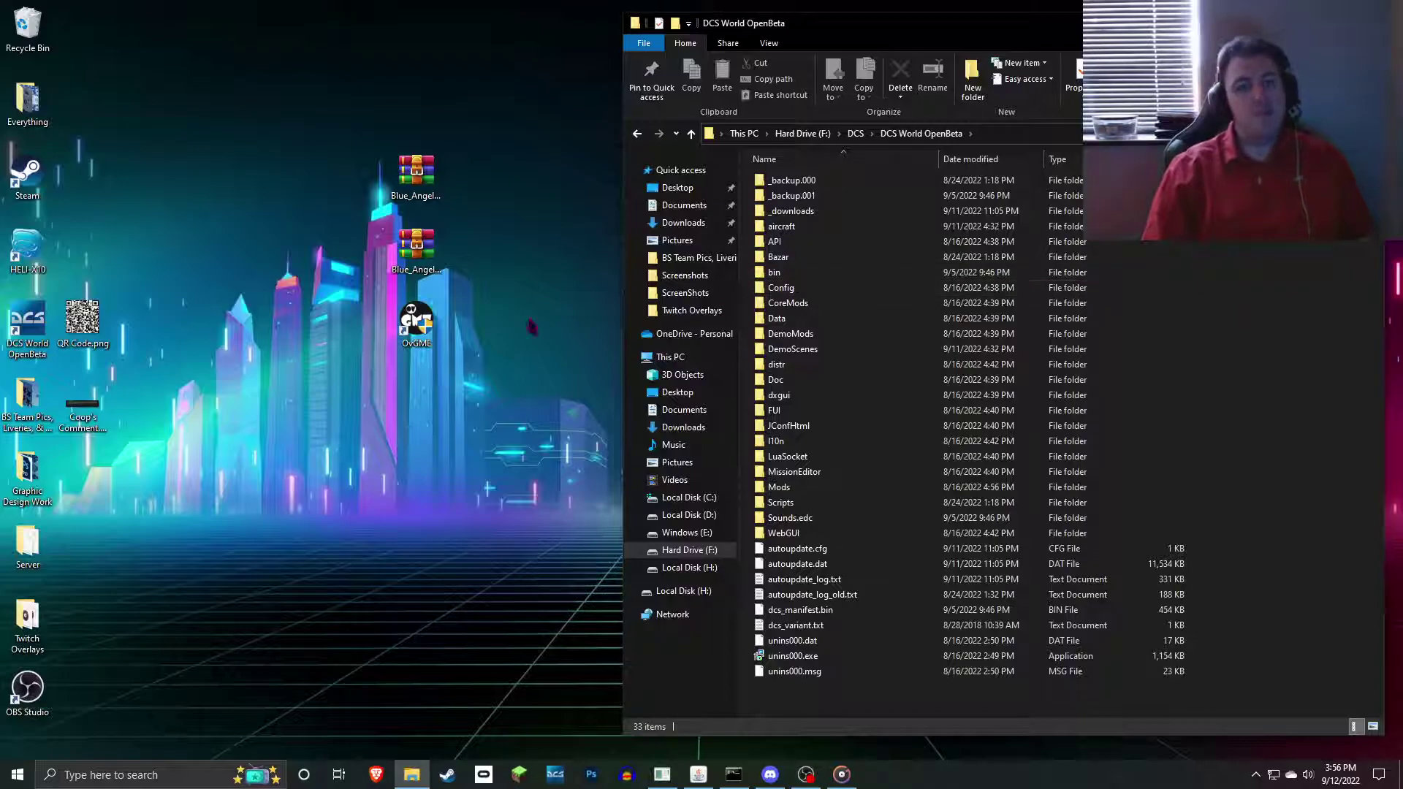
- Open the Blue_Angels_Mods_v28157.zip archive from the desktop beside the game folder
{"action": "left_click", "coordinate": [417, 248]}
{"action": "left_click", "coordinate": [416, 179]}
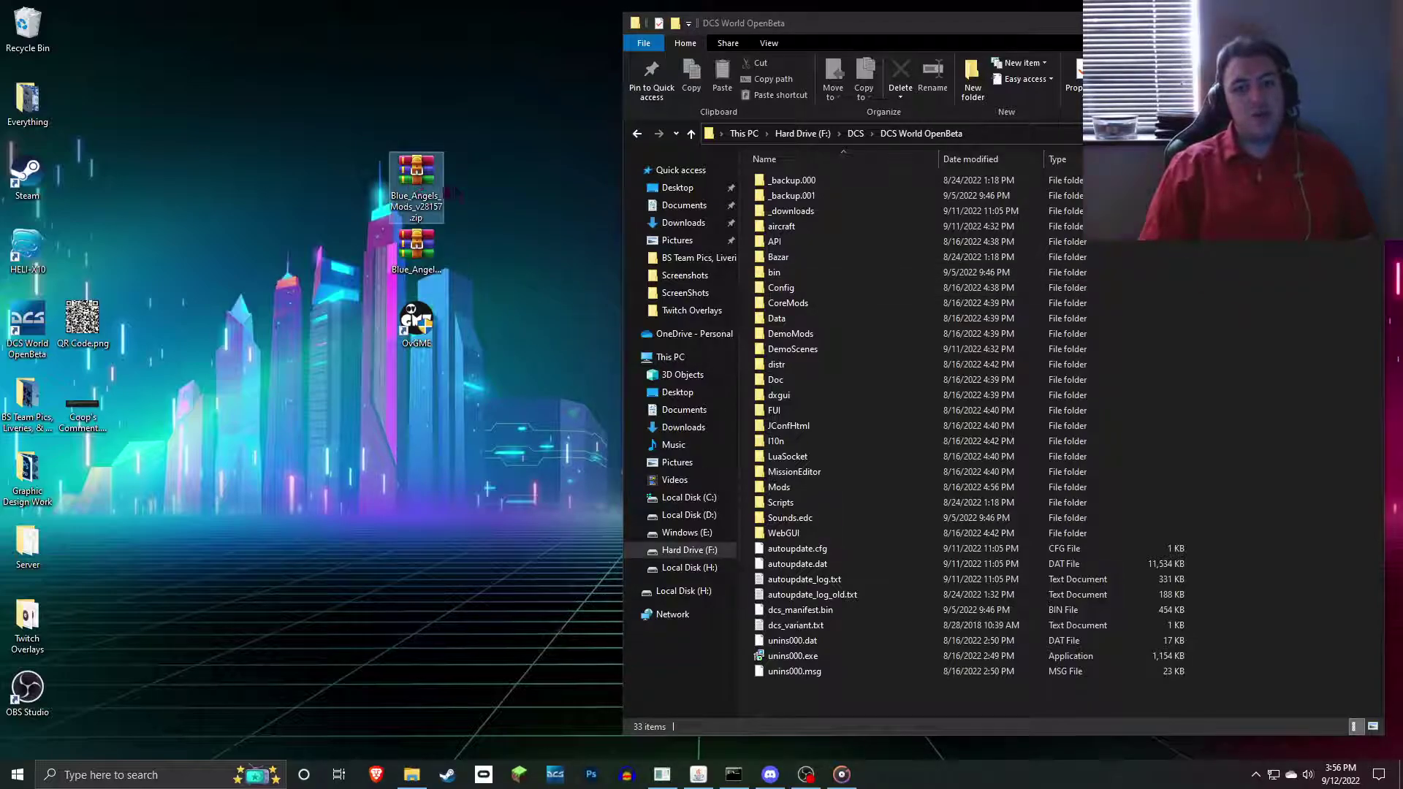
{"action": "double_click", "coordinate": [416, 174]}
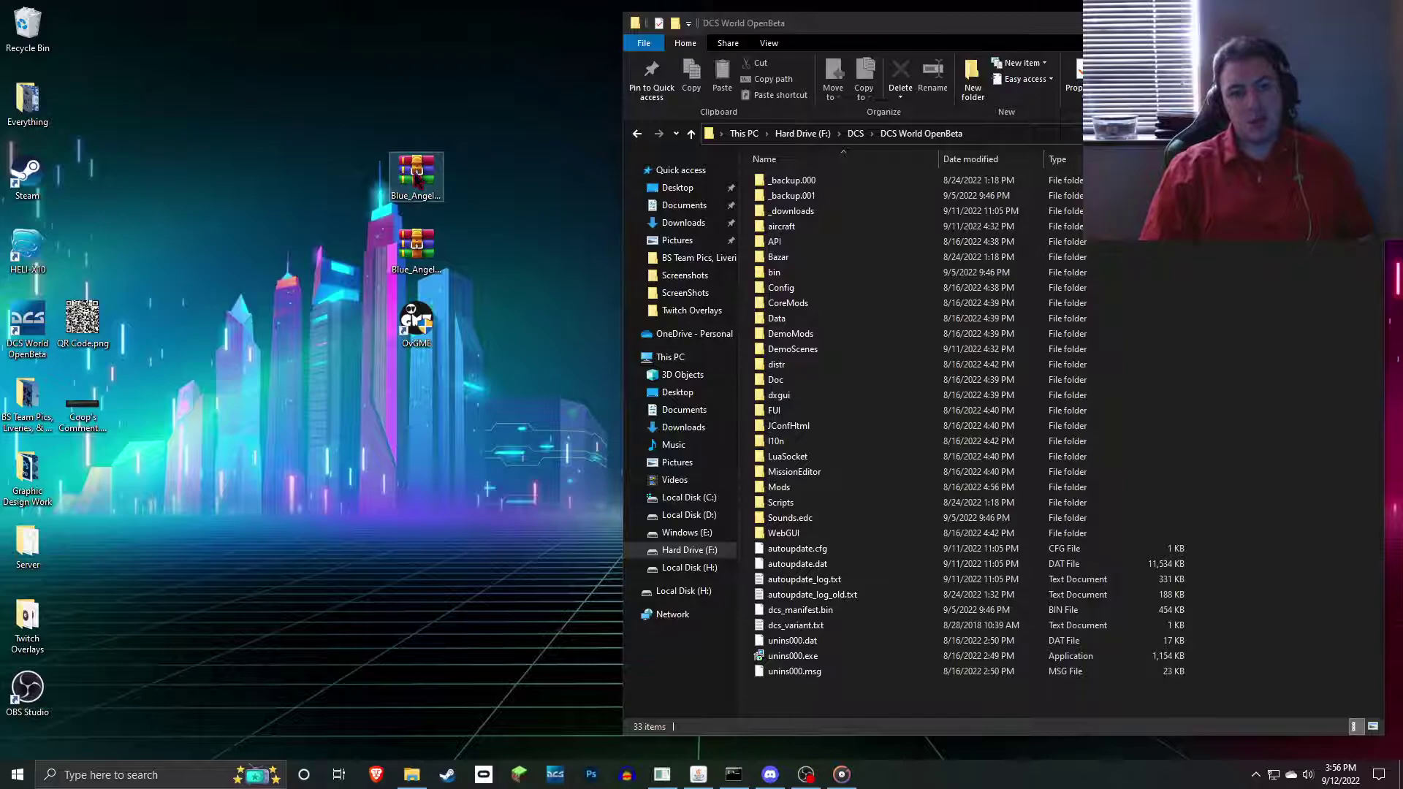
{"action": "left_click_drag", "start_coordinate": [381, 381], "coordinate": [391, 154]}
{"action": "left_click", "coordinate": [262, 414]}
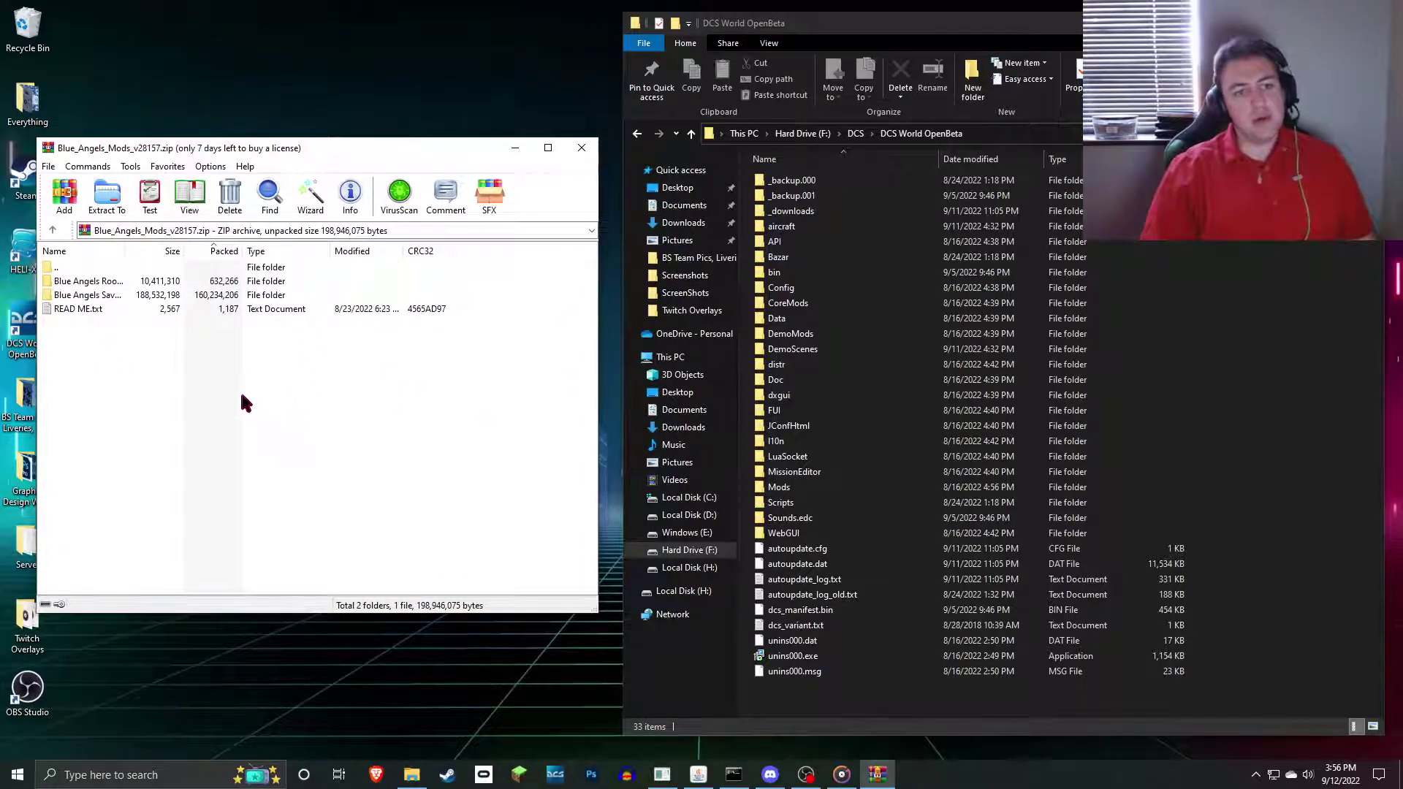
{"action": "left_click_drag", "start_coordinate": [394, 420], "coordinate": [300, 486]}
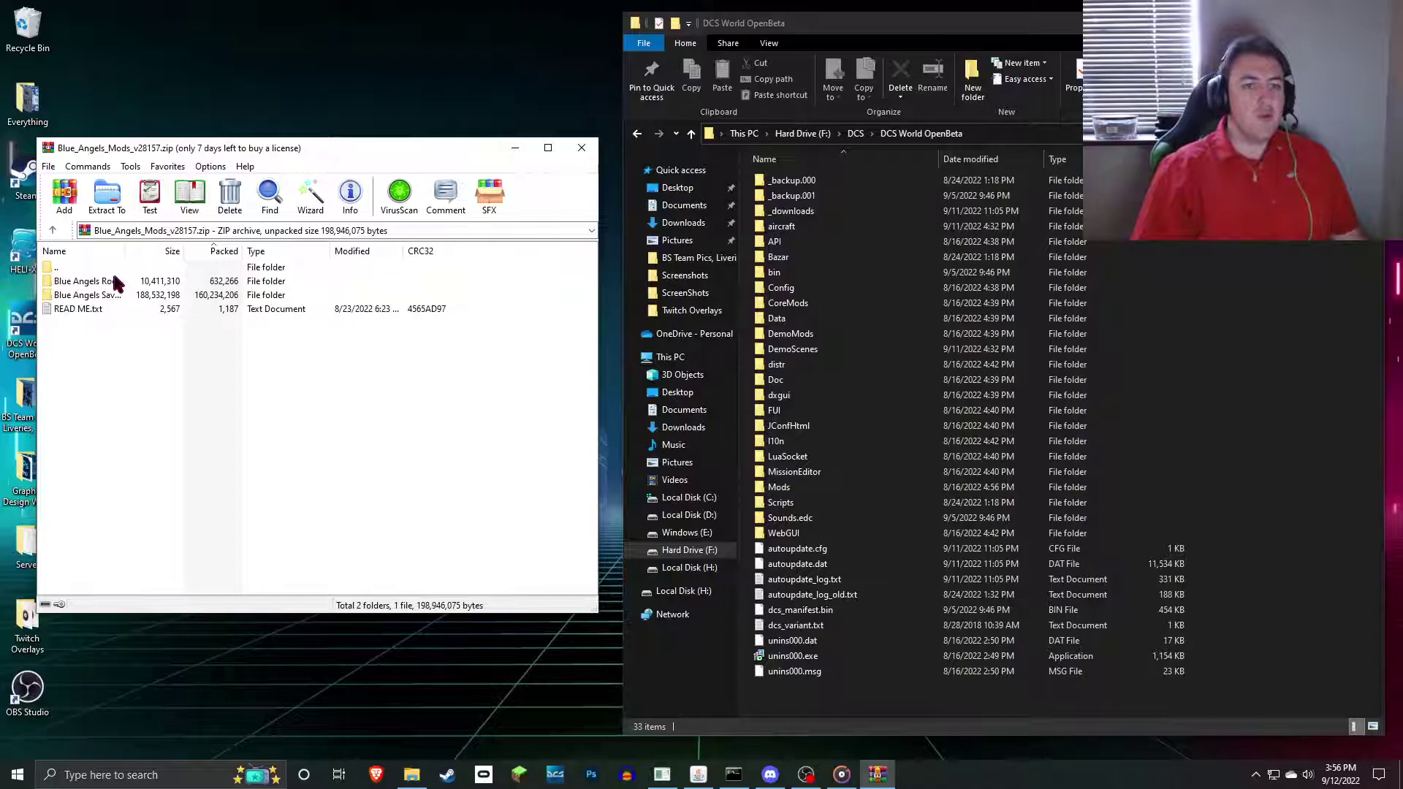
- Copy Scripts, CoreMods and Mods from the archive's Blue Angels Root Mods folder into DCS World OpenBeta, replacing existing files, and close the archive
{"action": "double_click", "coordinate": [81, 282]}
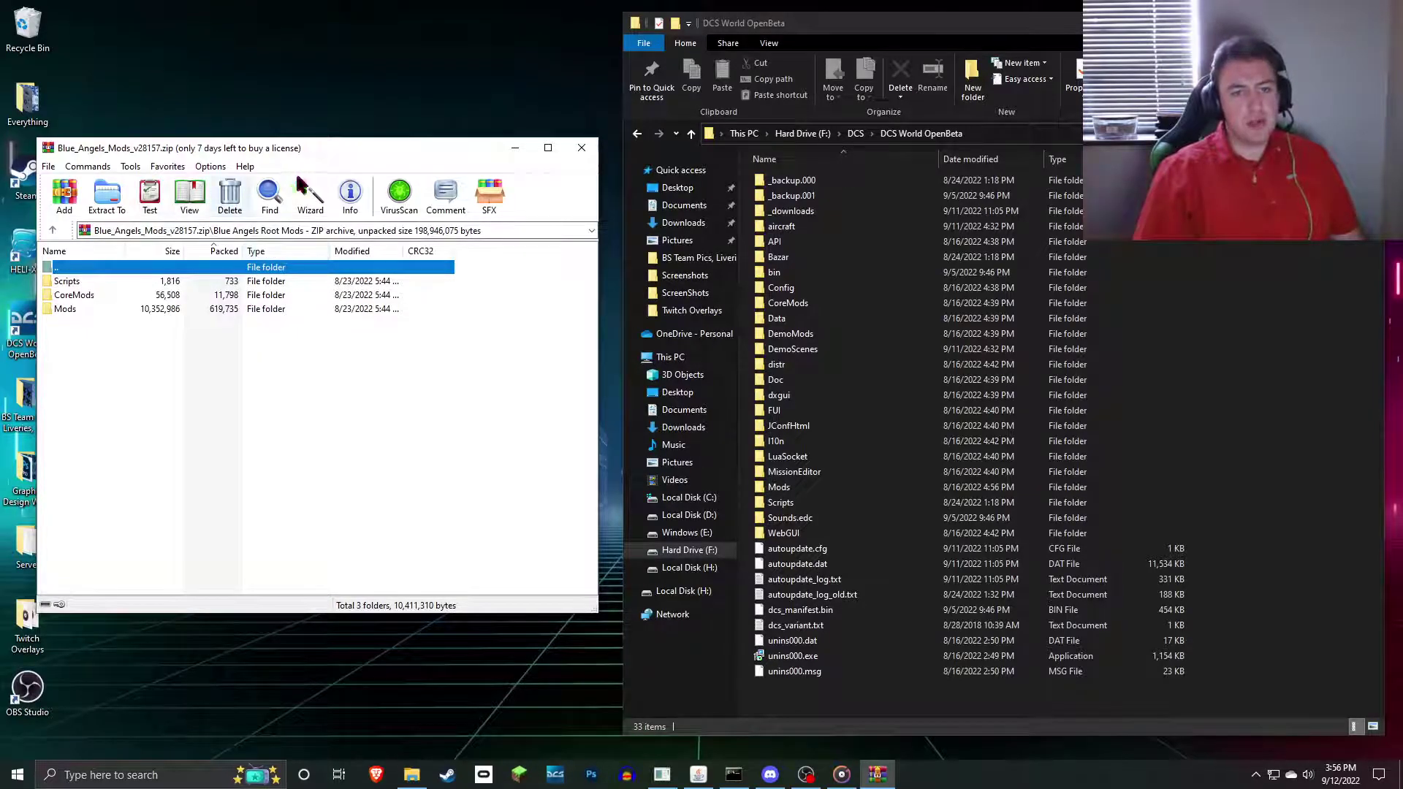
{"action": "left_click", "coordinate": [174, 376]}
{"action": "left_click_drag", "start_coordinate": [297, 411], "coordinate": [46, 276]}
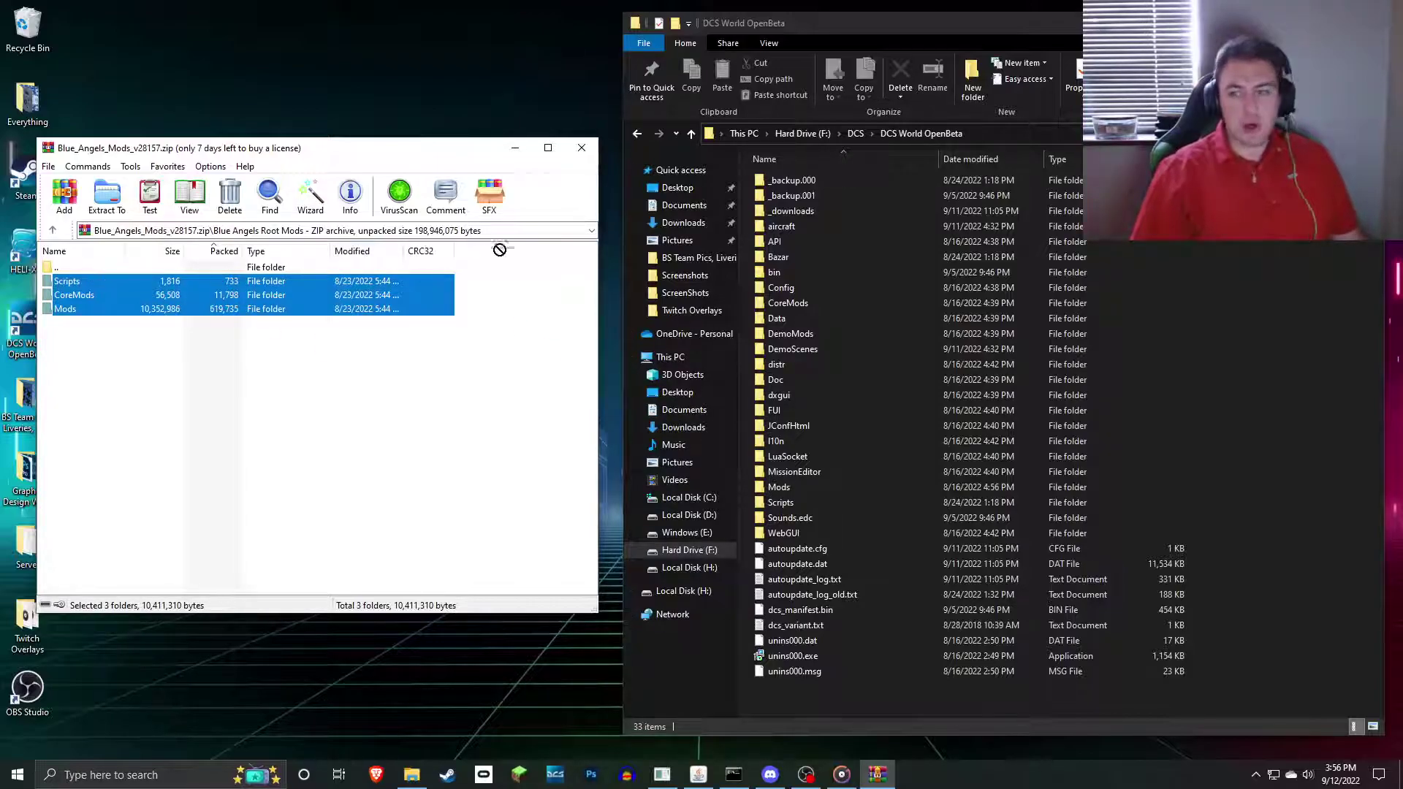
{"action": "left_click_drag", "start_coordinate": [499, 250], "coordinate": [1279, 296]}
{"action": "left_click_drag", "start_coordinate": [1287, 353], "coordinate": [1288, 350]}
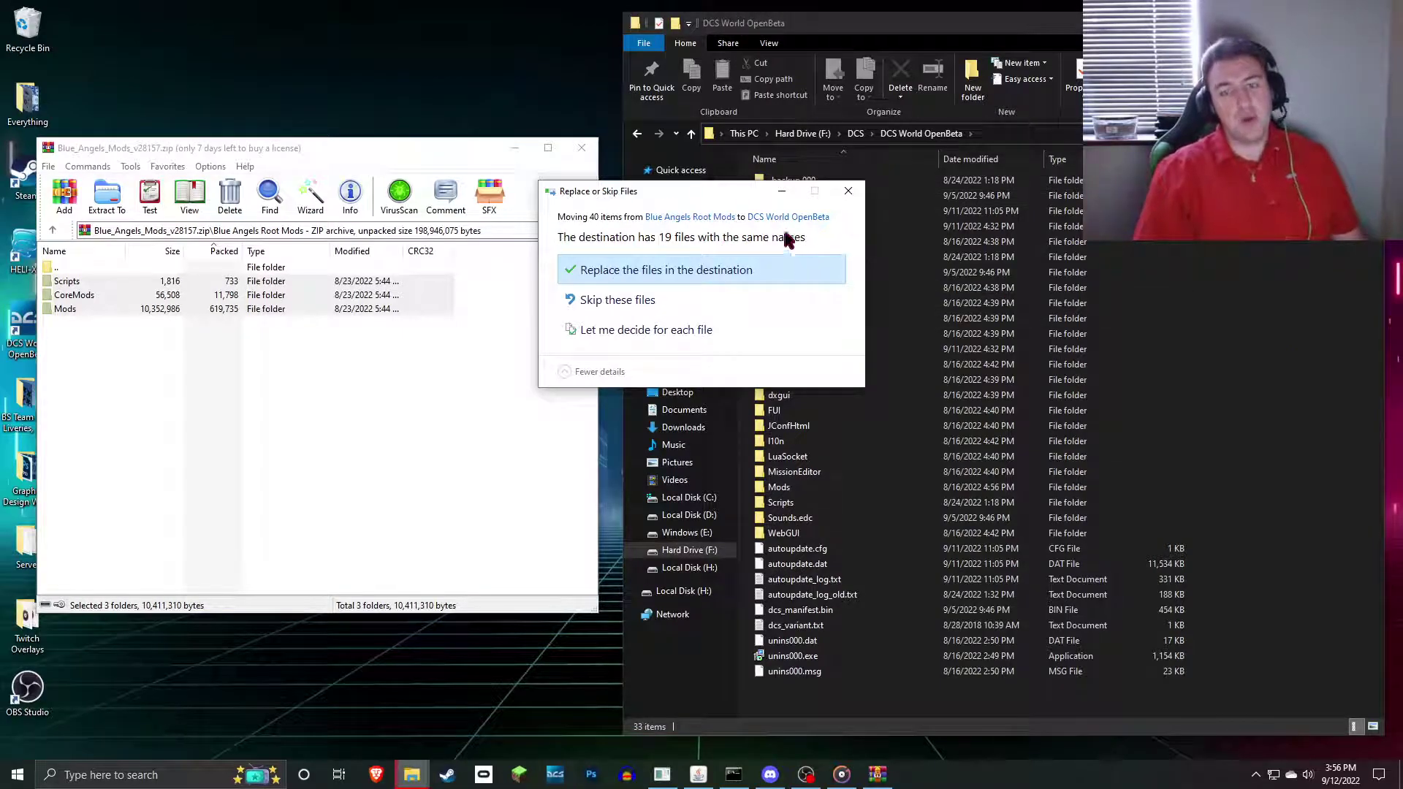
{"action": "left_click", "coordinate": [653, 271]}
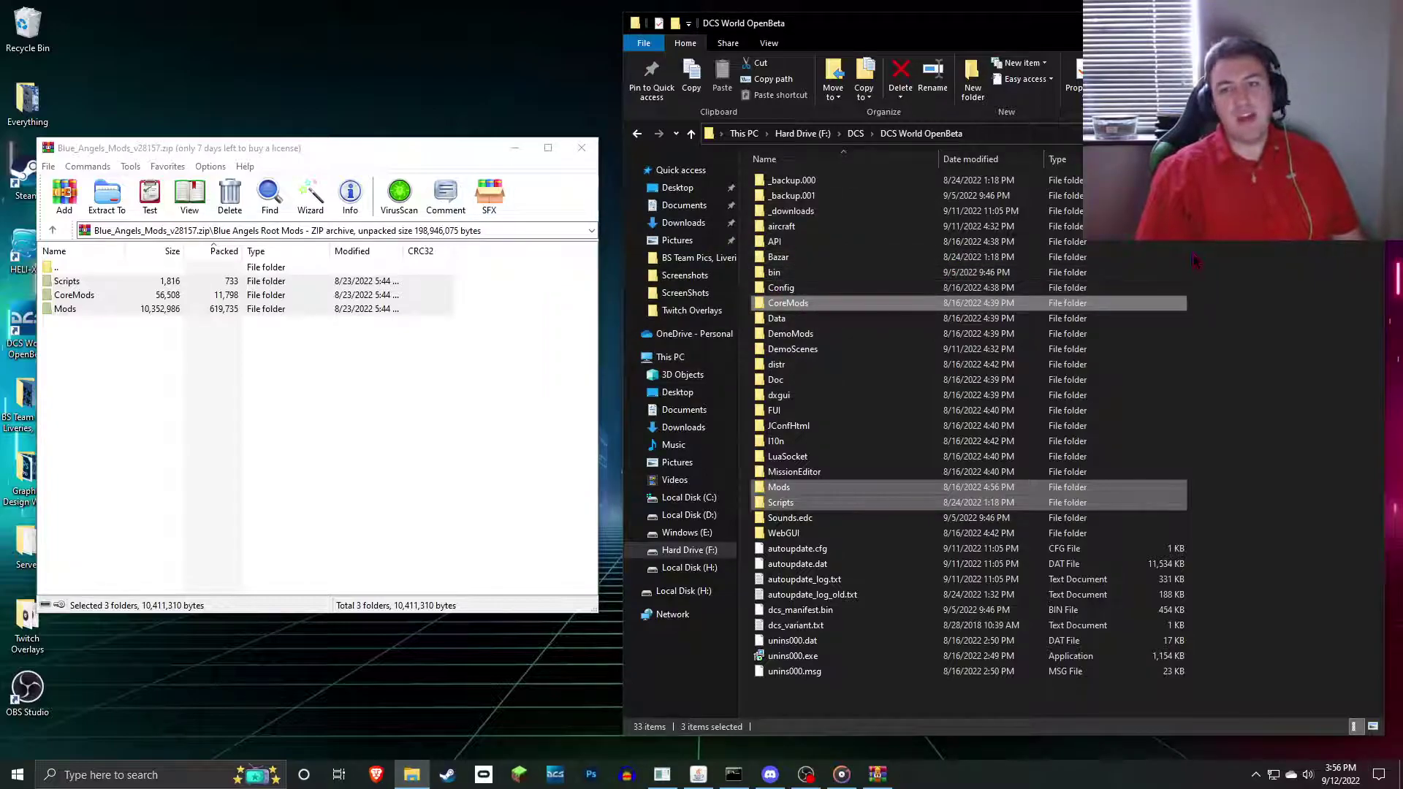
{"action": "left_click", "coordinate": [1277, 276]}
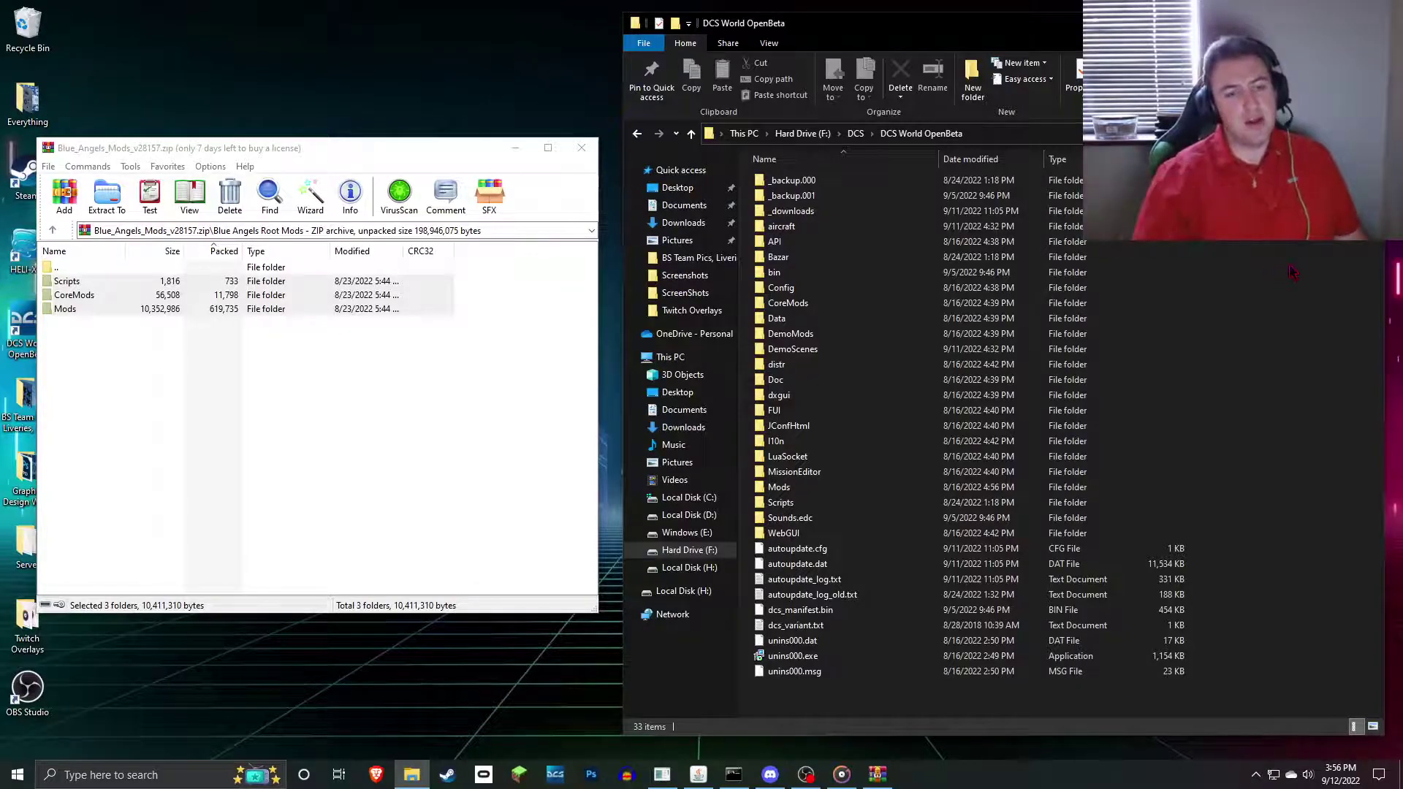
{"action": "left_click", "coordinate": [391, 399]}
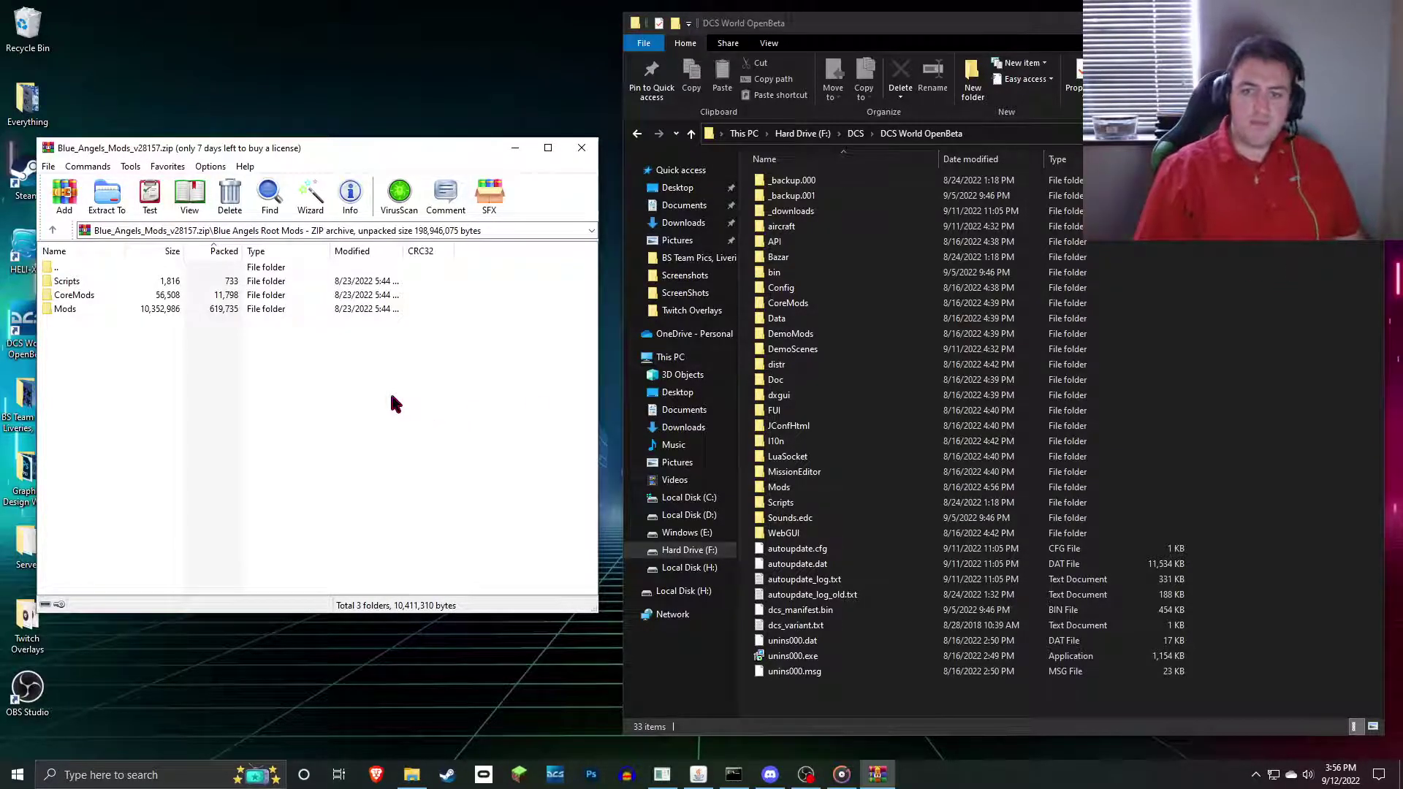
{"action": "left_click", "coordinate": [583, 149]}
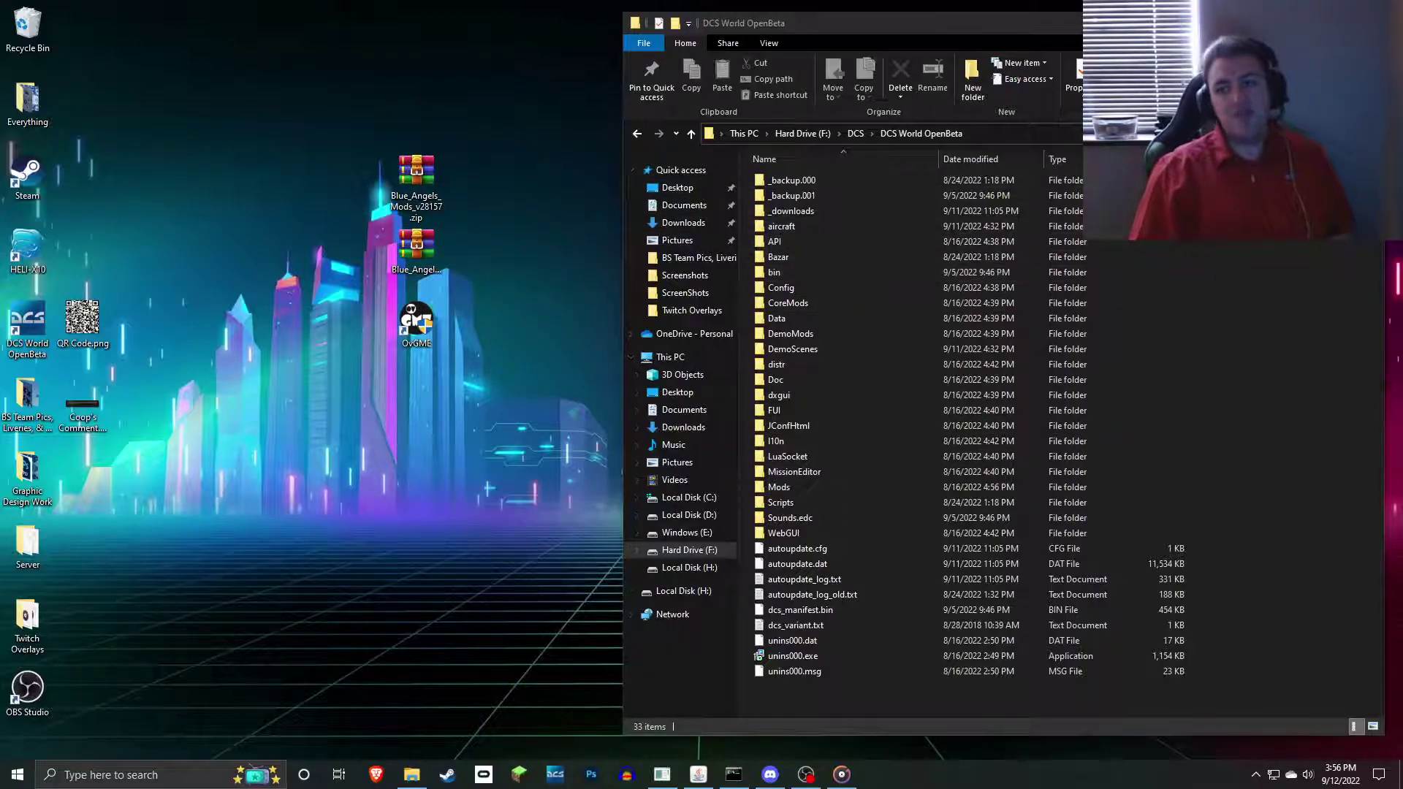
- Browse from DCS World OpenBeta through CoreMods, aircraft, FA-18C and Liveries to the FA-18C_hornet folder
{"action": "left_click", "coordinate": [1318, 378]}
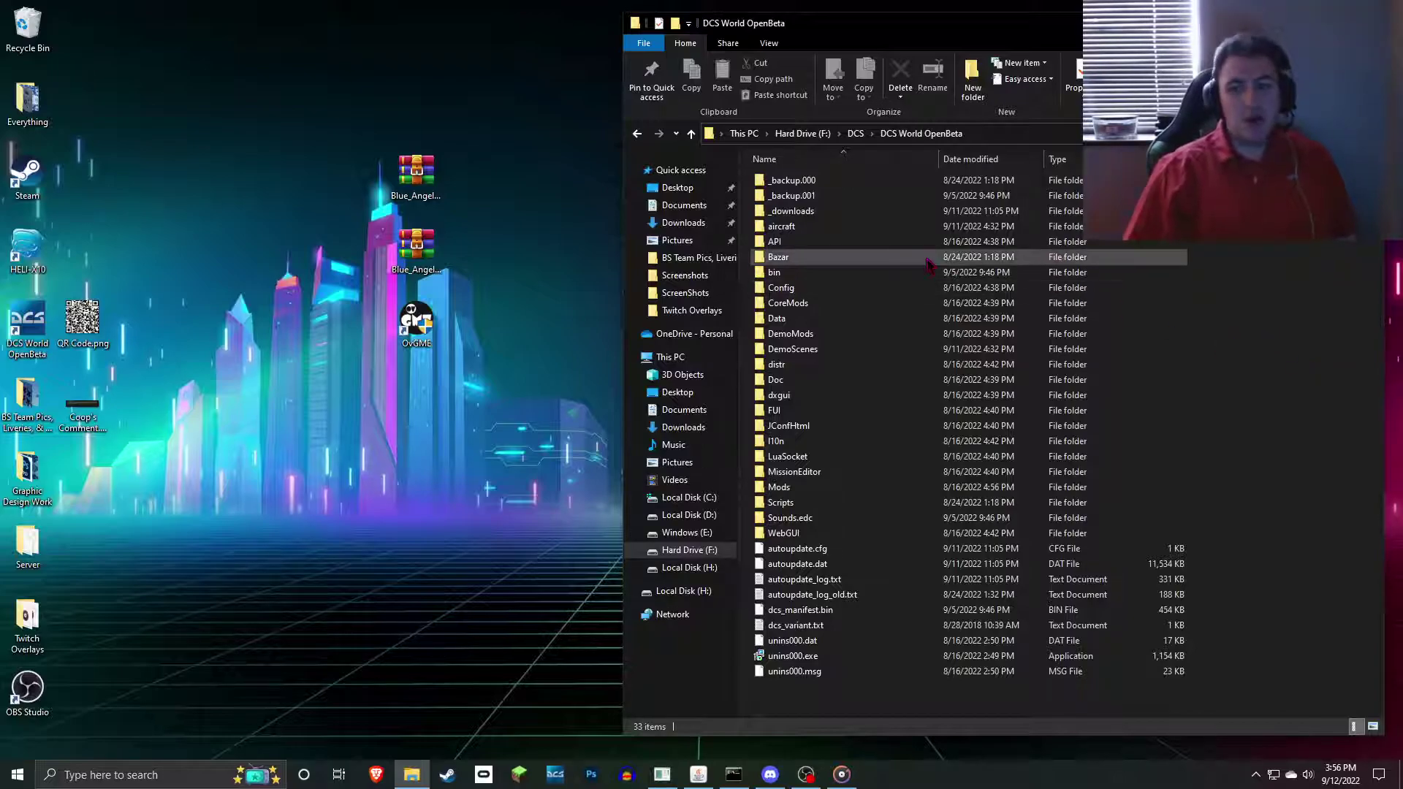
{"action": "double_click", "coordinate": [795, 303]}
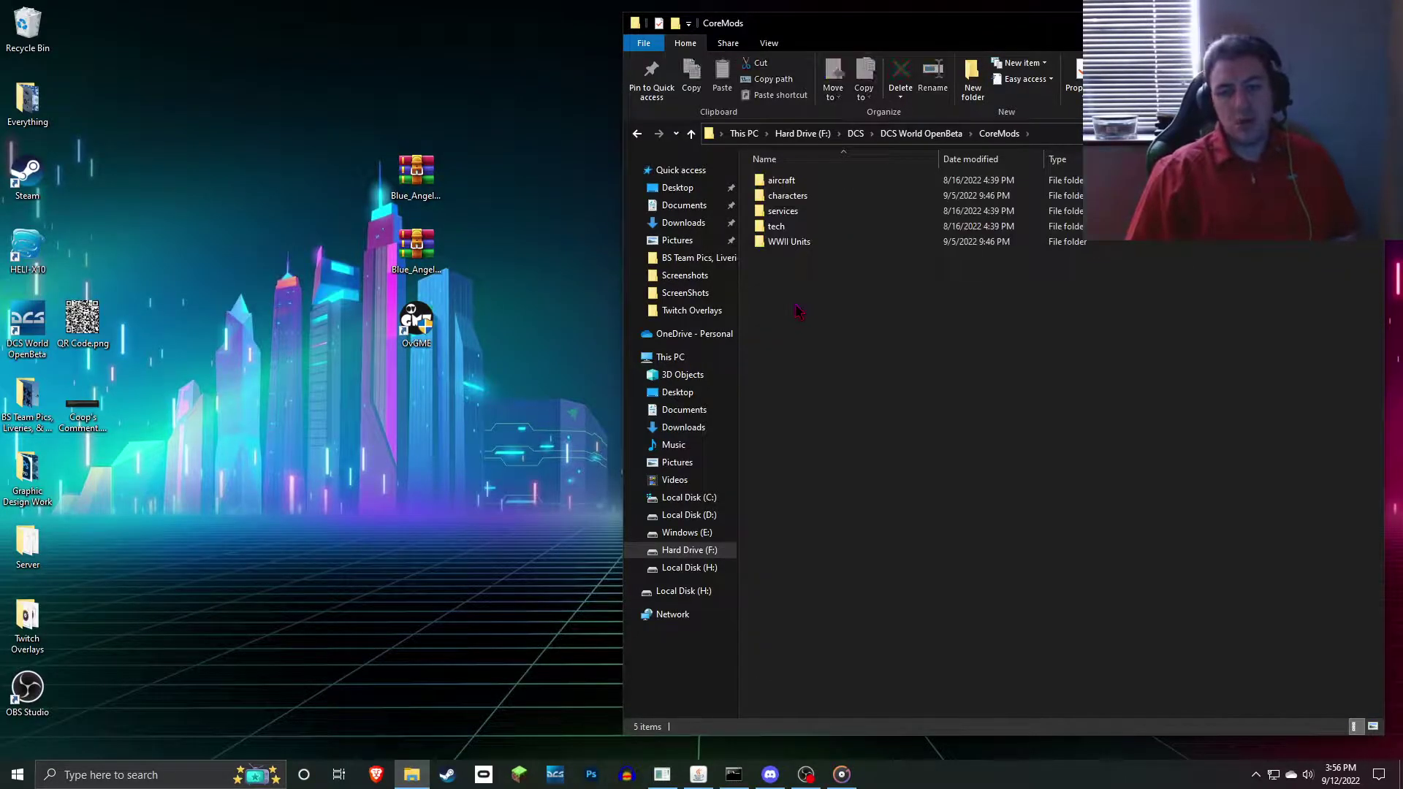
{"action": "double_click", "coordinate": [781, 180]}
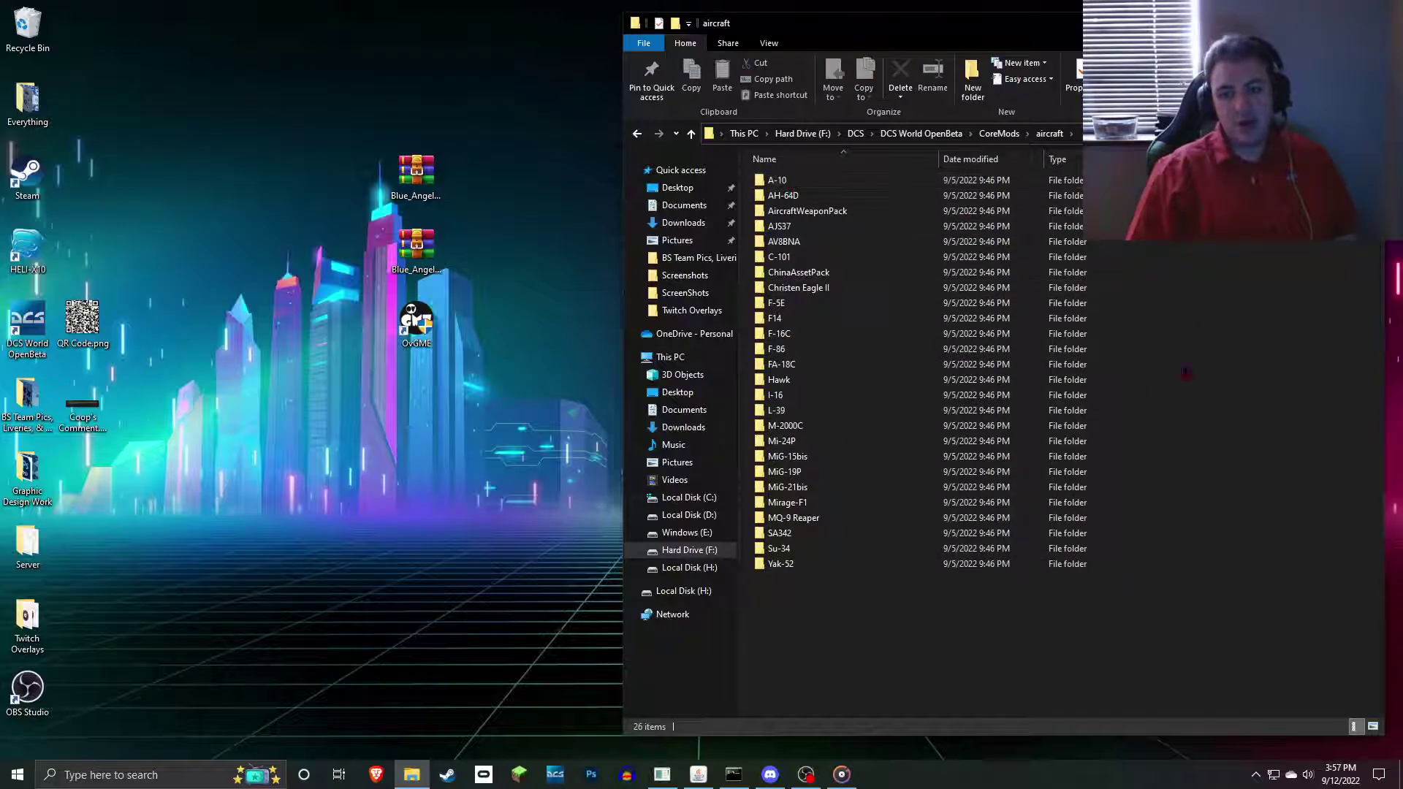
{"action": "double_click", "coordinate": [814, 369]}
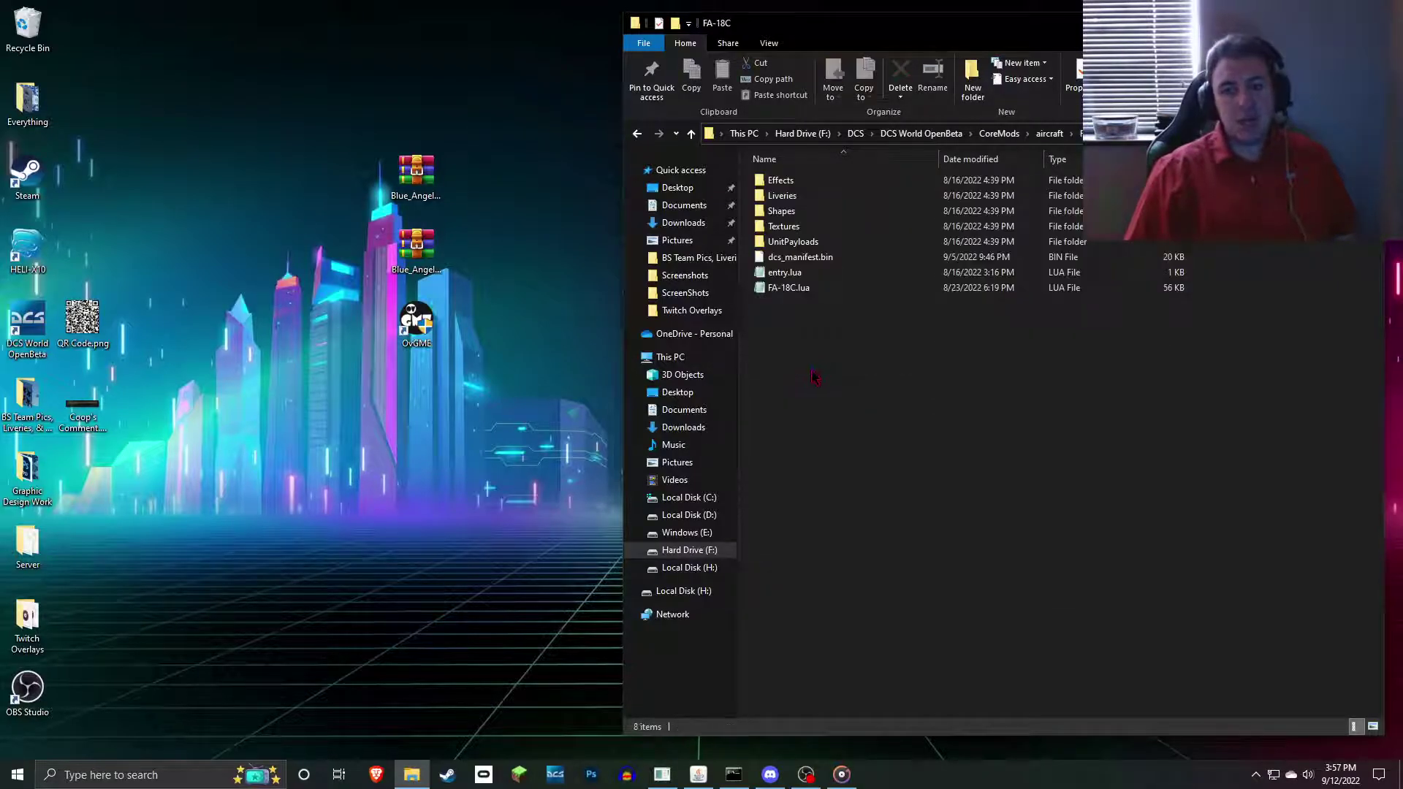
{"action": "double_click", "coordinate": [825, 197]}
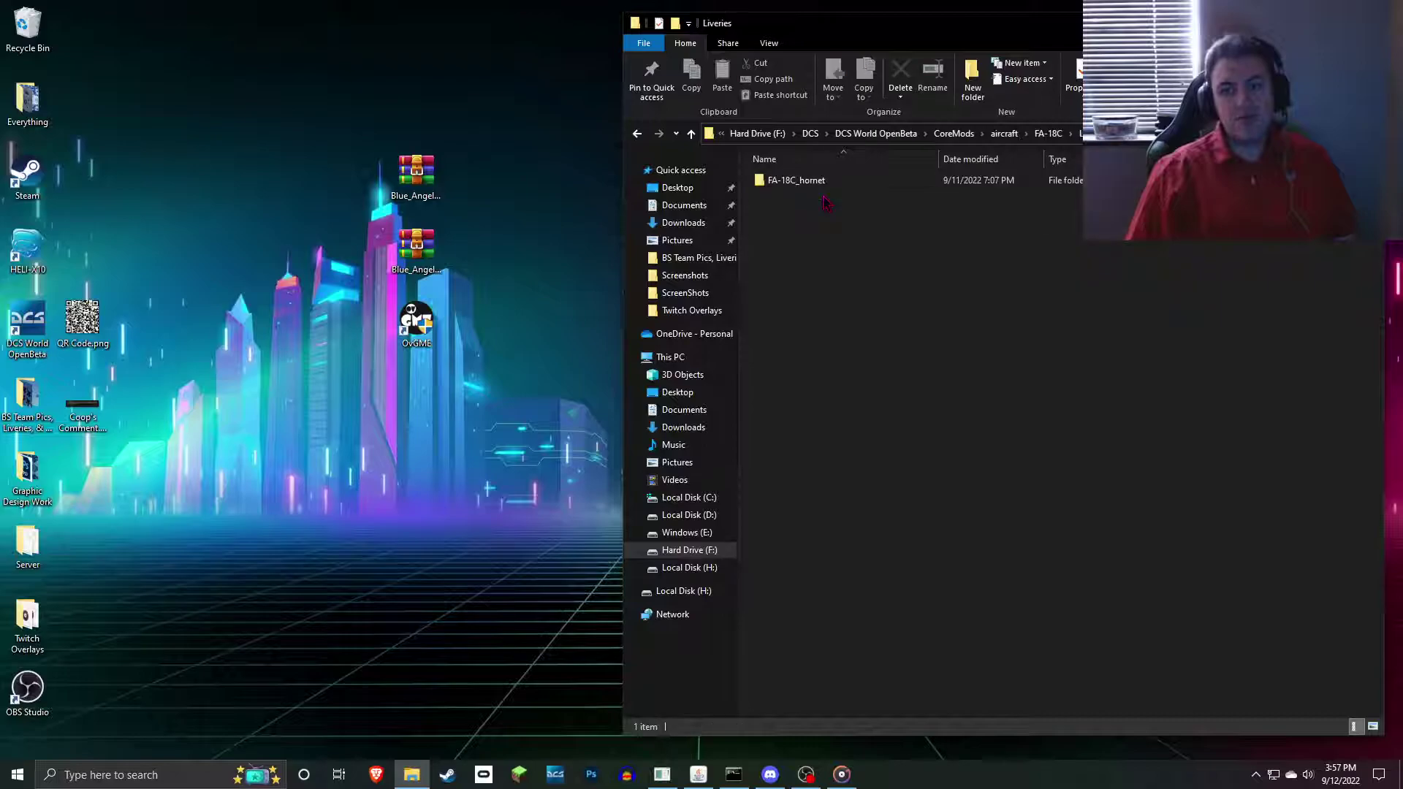
{"action": "double_click", "coordinate": [804, 180]}
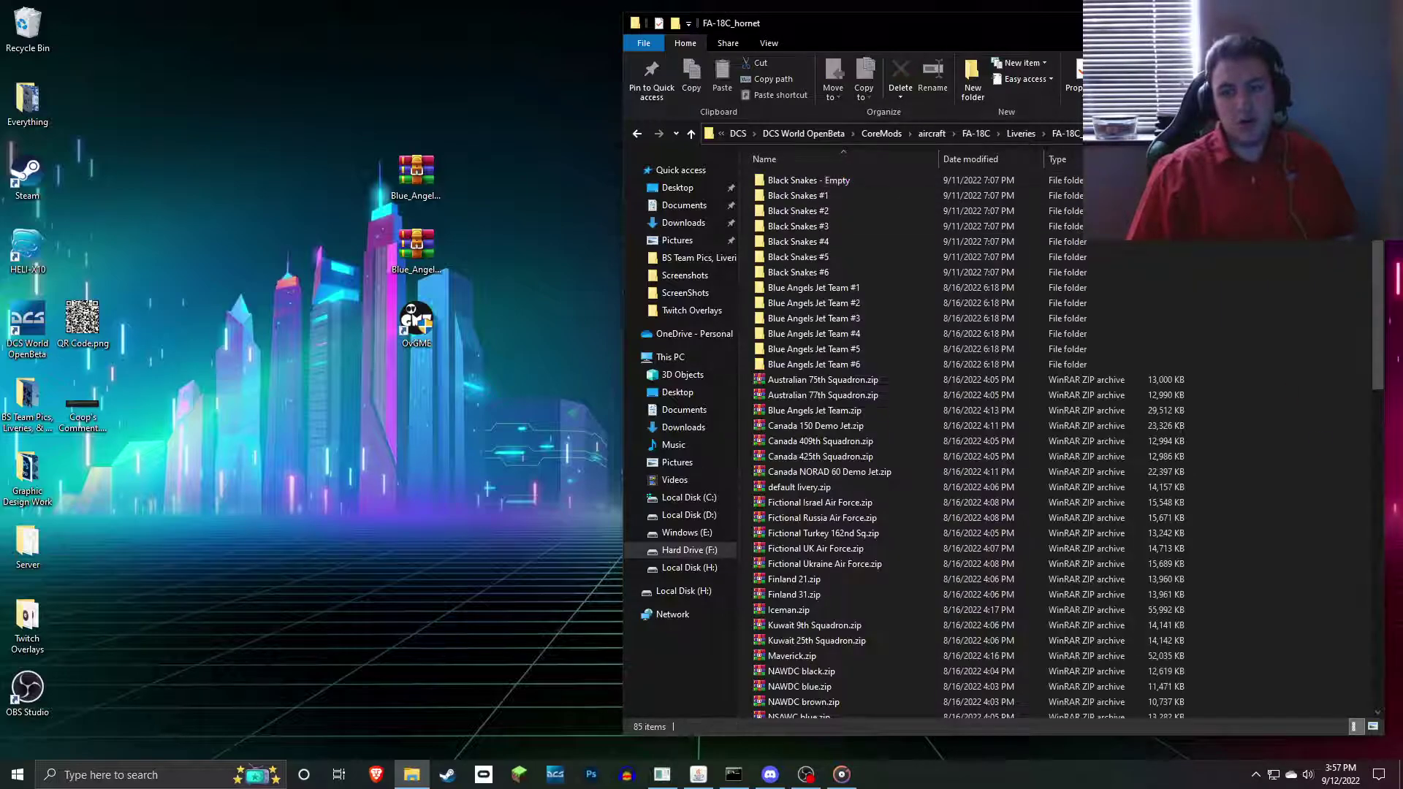
- Highlight the Blue Angels Jet Team #1 to #6 livery folders in FA-18C_hornet, and clear the selection
{"action": "left_click_drag", "start_coordinate": [1315, 400], "coordinate": [760, 176]}
{"action": "left_click", "coordinate": [840, 364]}
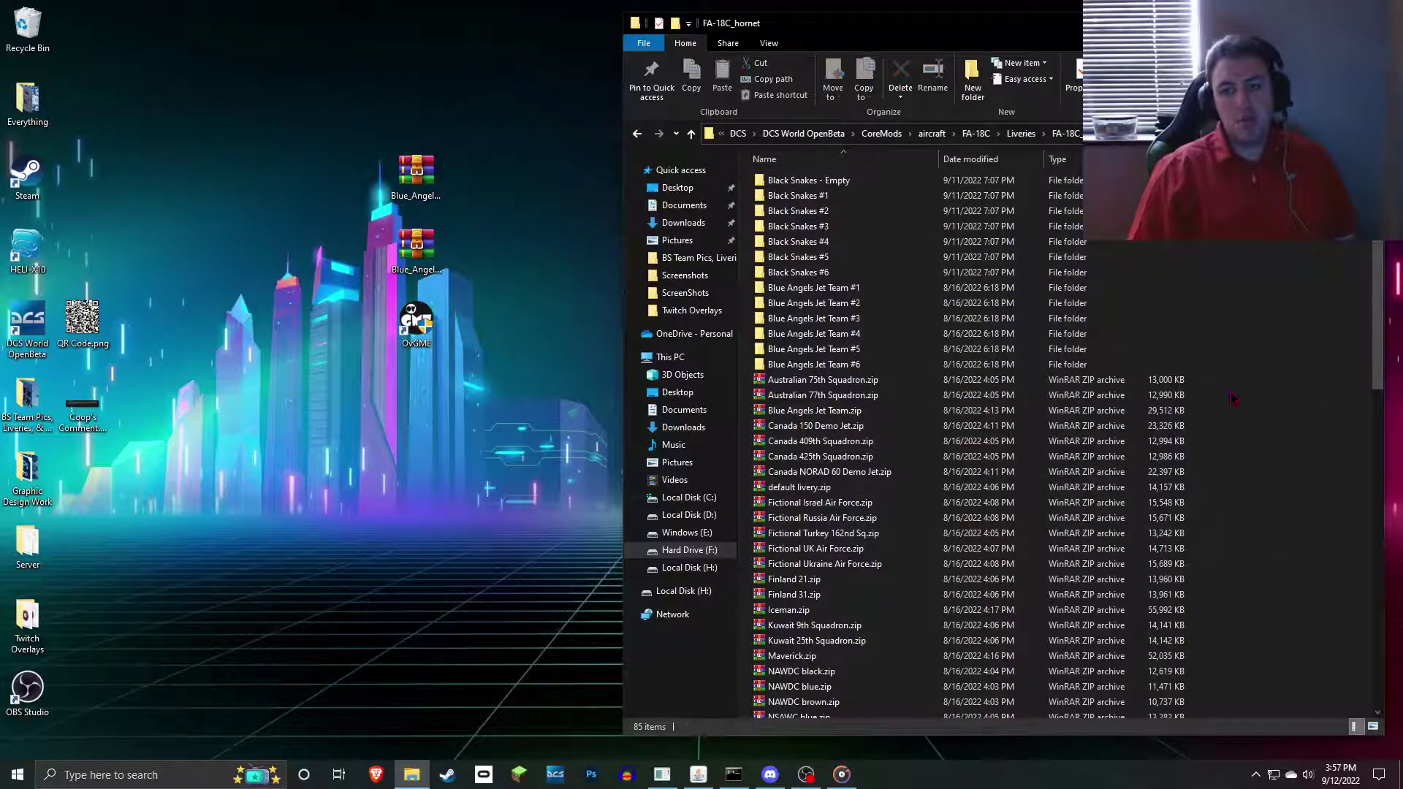
{"action": "left_click_drag", "start_coordinate": [919, 383], "coordinate": [698, 293]}
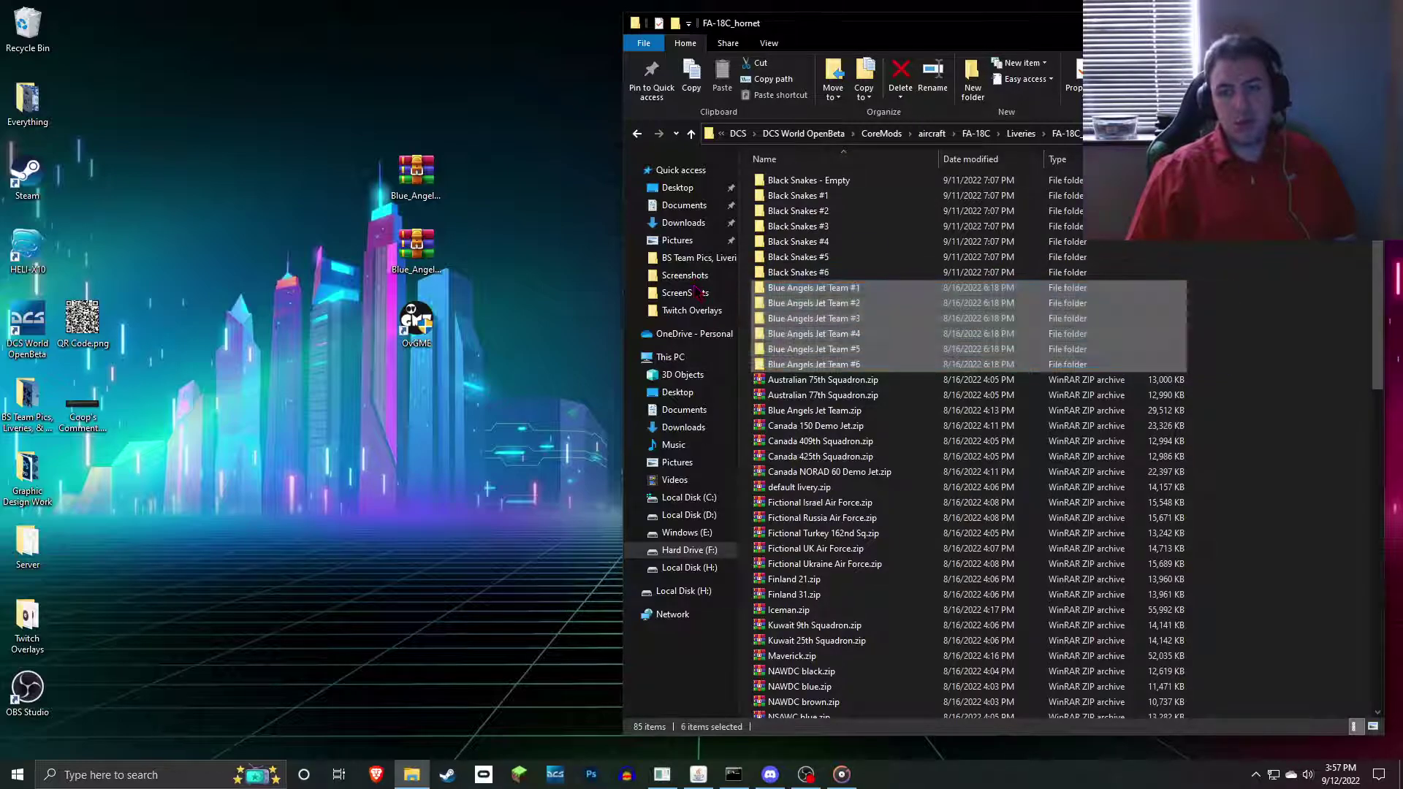
{"action": "left_click", "coordinate": [1345, 340]}
- Inspect the Blue Angels jet folders inside Blue_Angels_2020_4.6.20.rar, close the archive and delete it from the desktop
{"action": "double_click", "coordinate": [417, 247]}
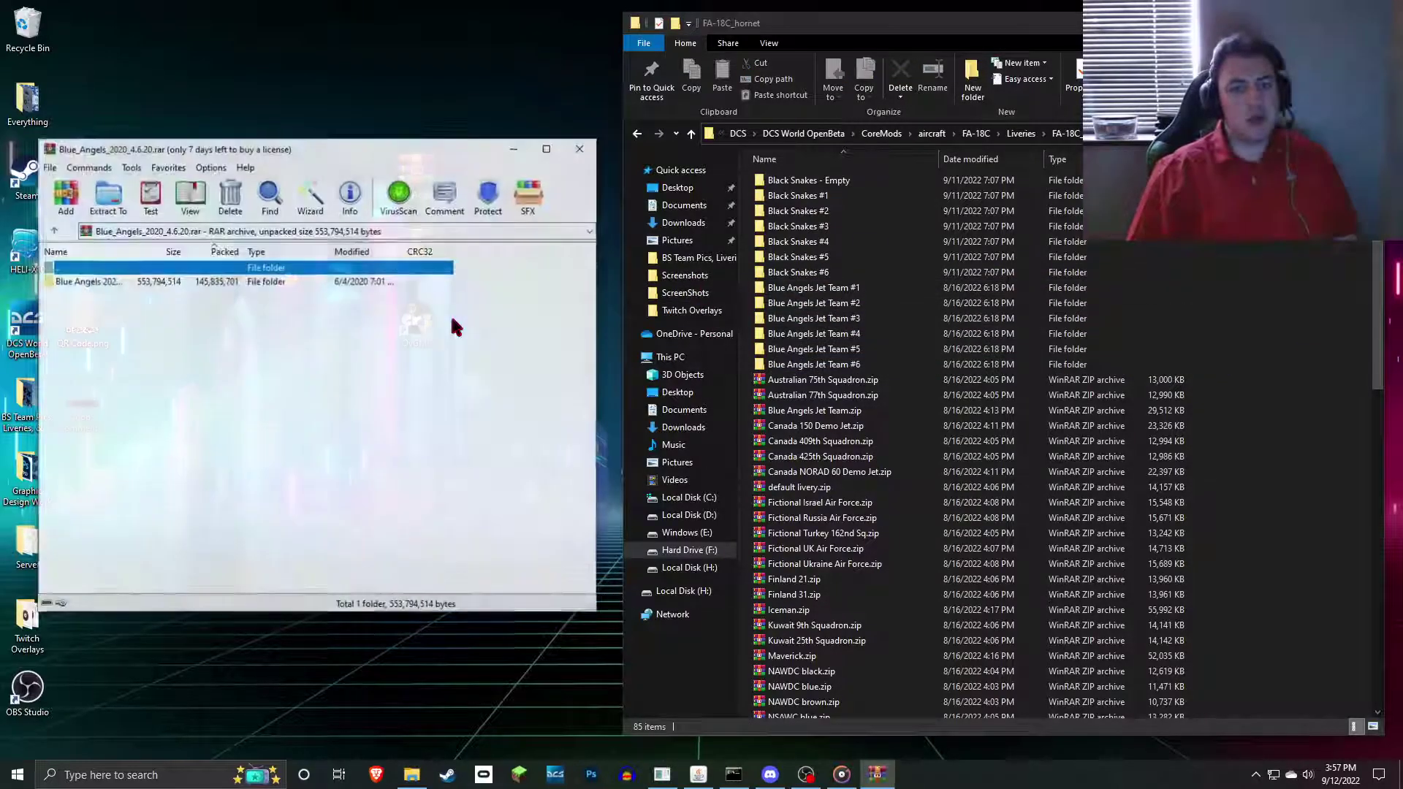
{"action": "double_click", "coordinate": [153, 289]}
{"action": "left_click_drag", "start_coordinate": [224, 402], "coordinate": [51, 283]}
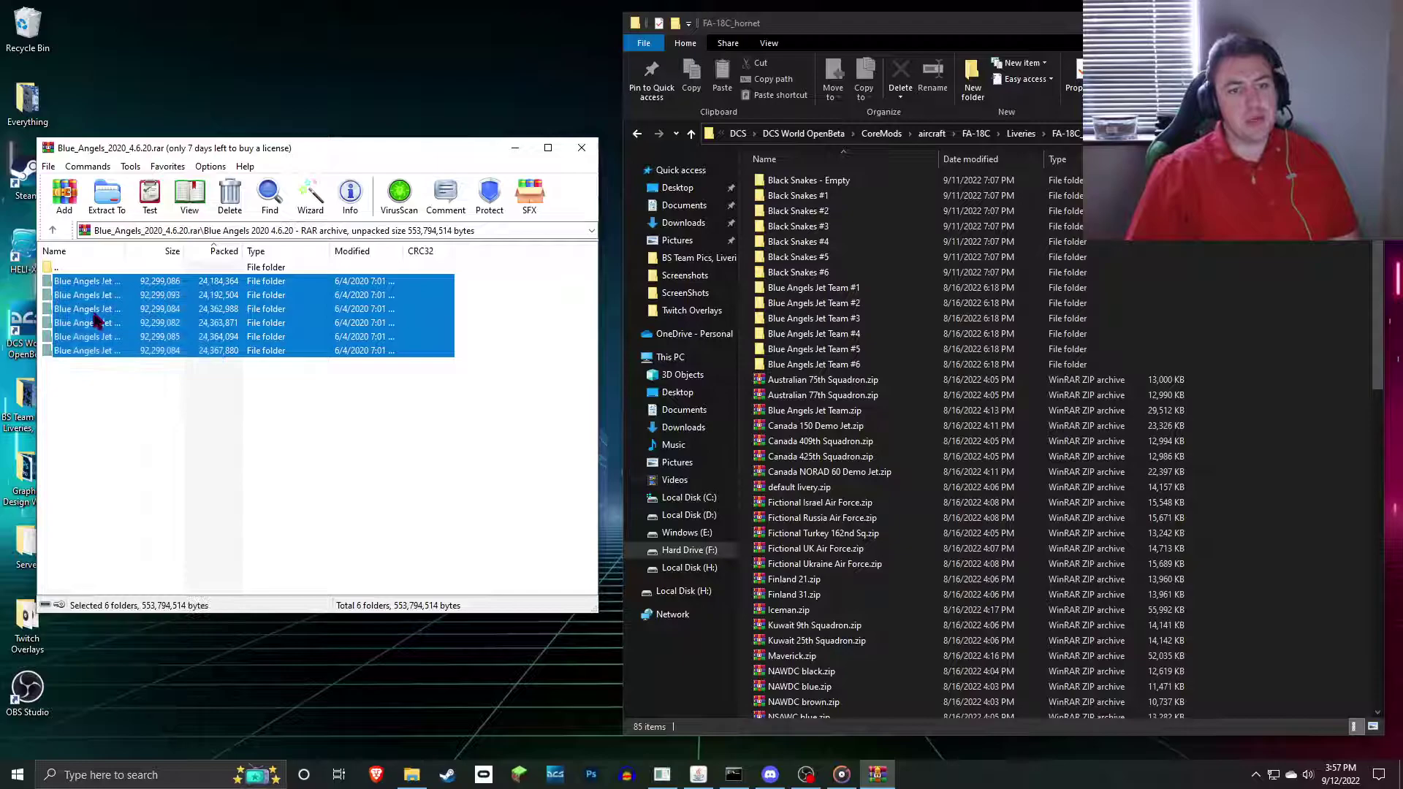
{"action": "left_click", "coordinate": [446, 495]}
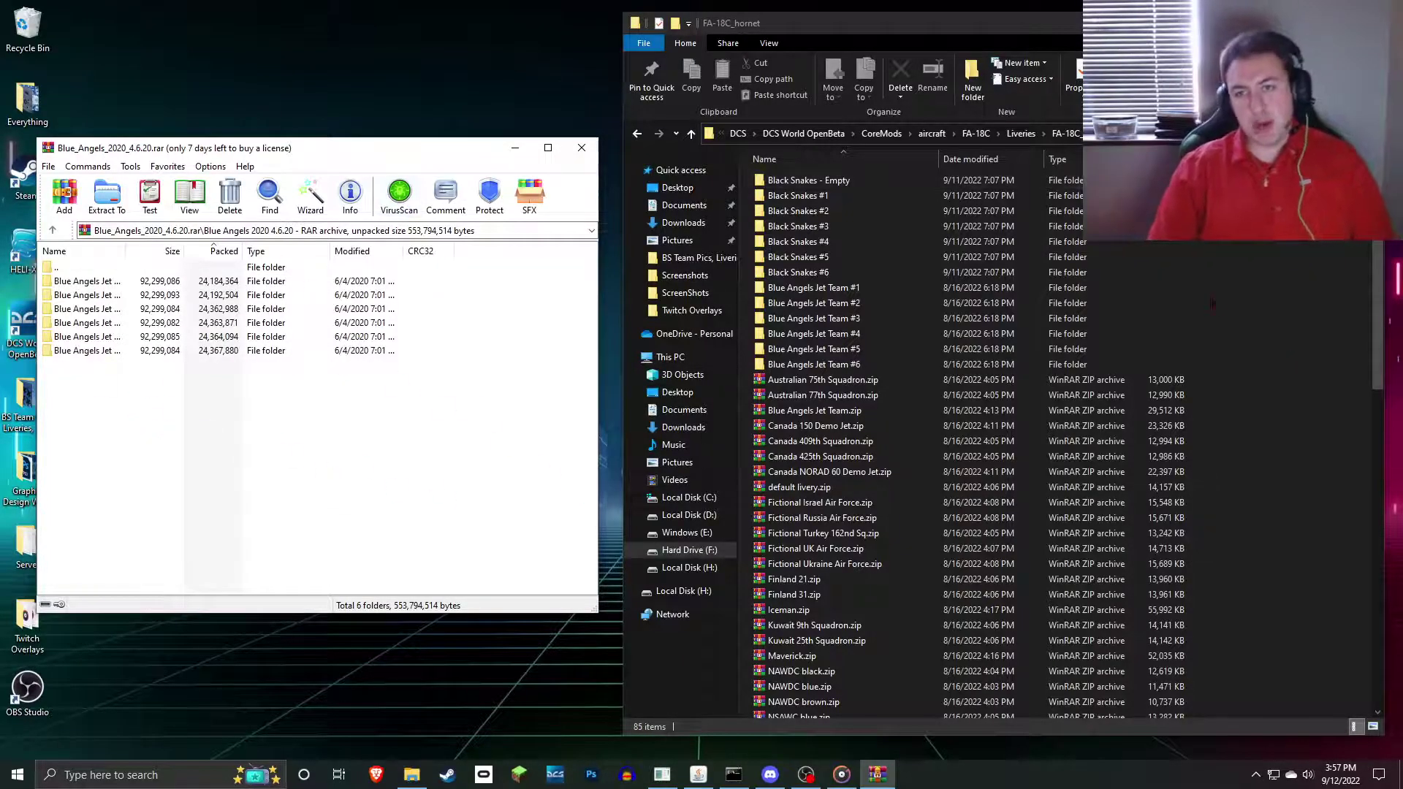
{"action": "left_click", "coordinate": [582, 147]}
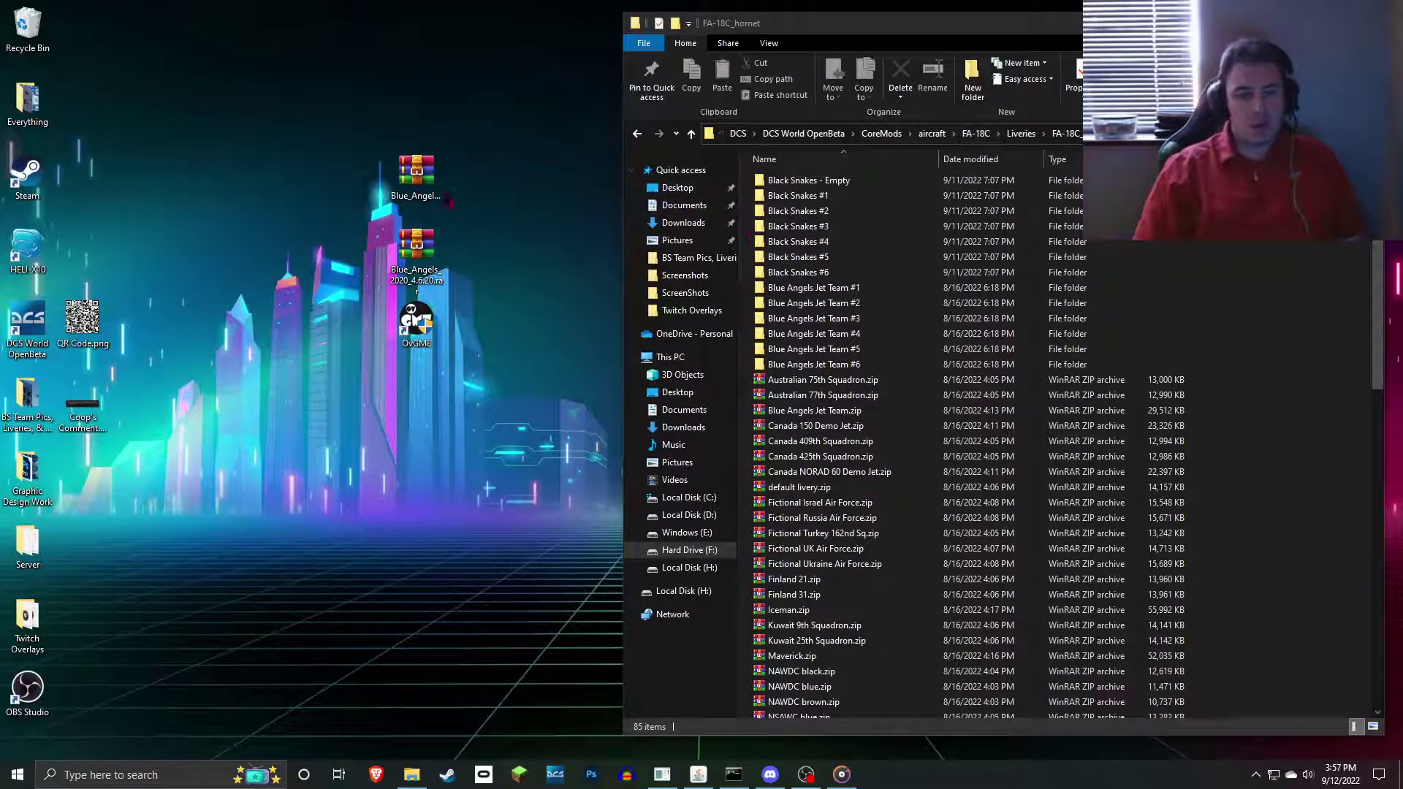
{"action": "key", "text": "Delete"}
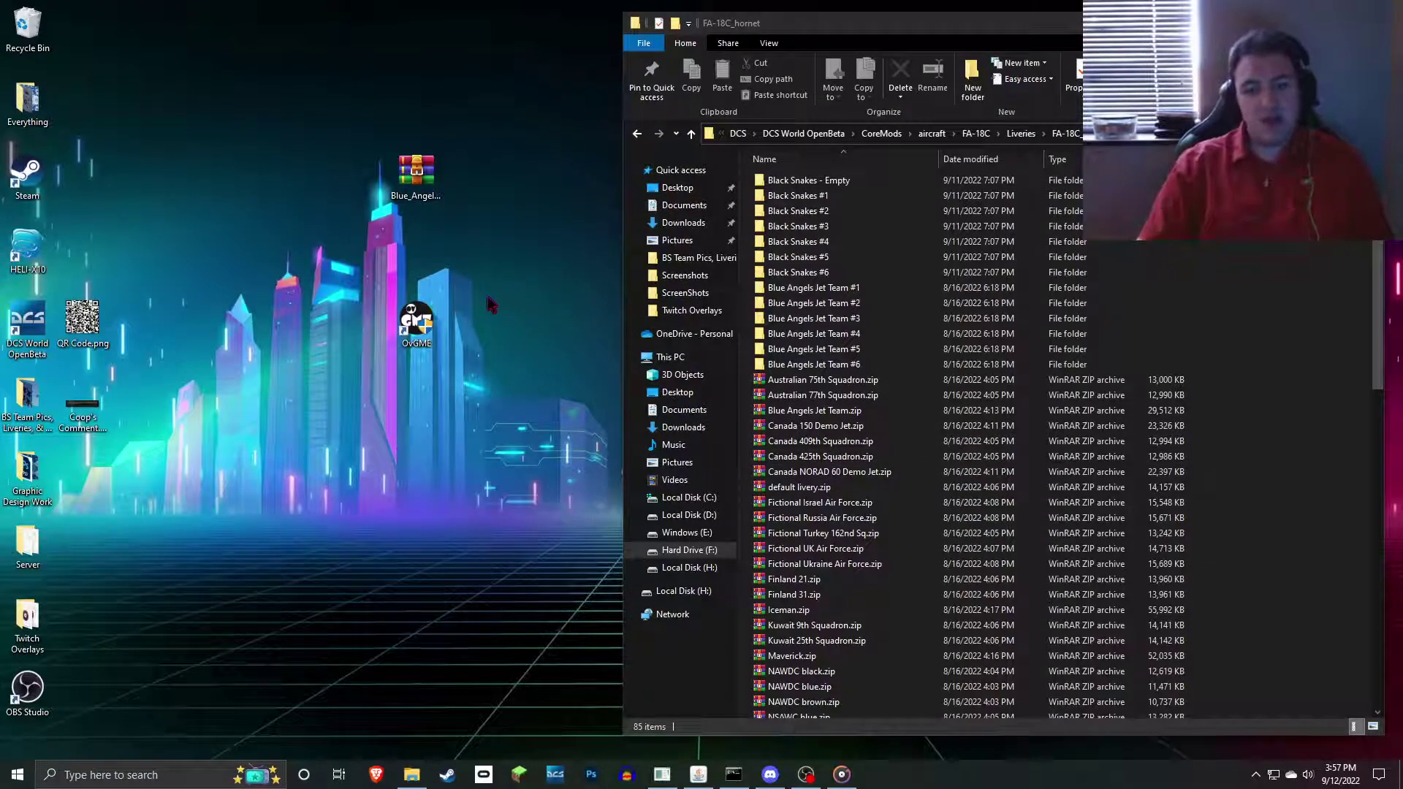
- Open the DCS.openbeta folder in the user profile's Saved Games on drive C: and select Blue_Angels_Mods_v28157.zip on the desktop
{"action": "left_click", "coordinate": [708, 500]}
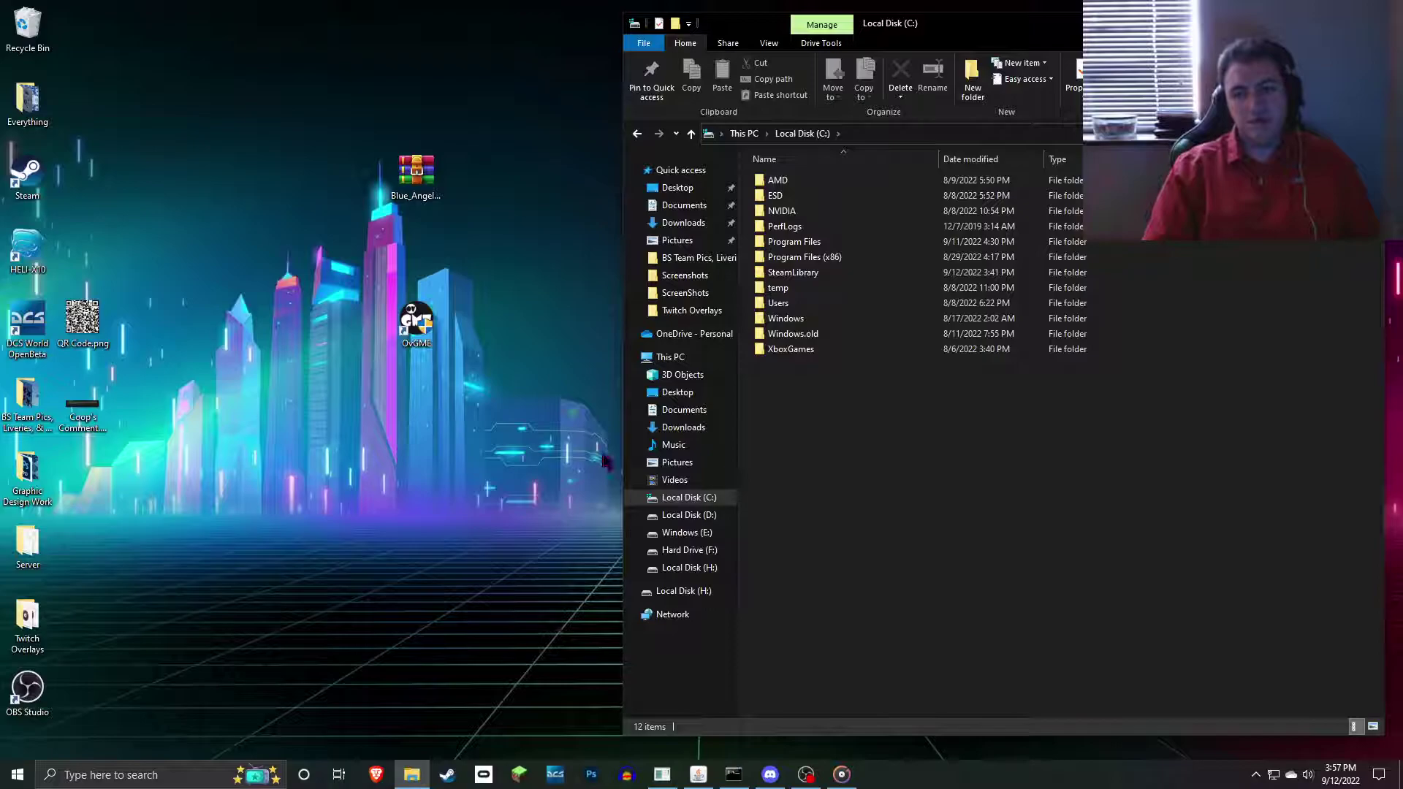
{"action": "double_click", "coordinate": [807, 305]}
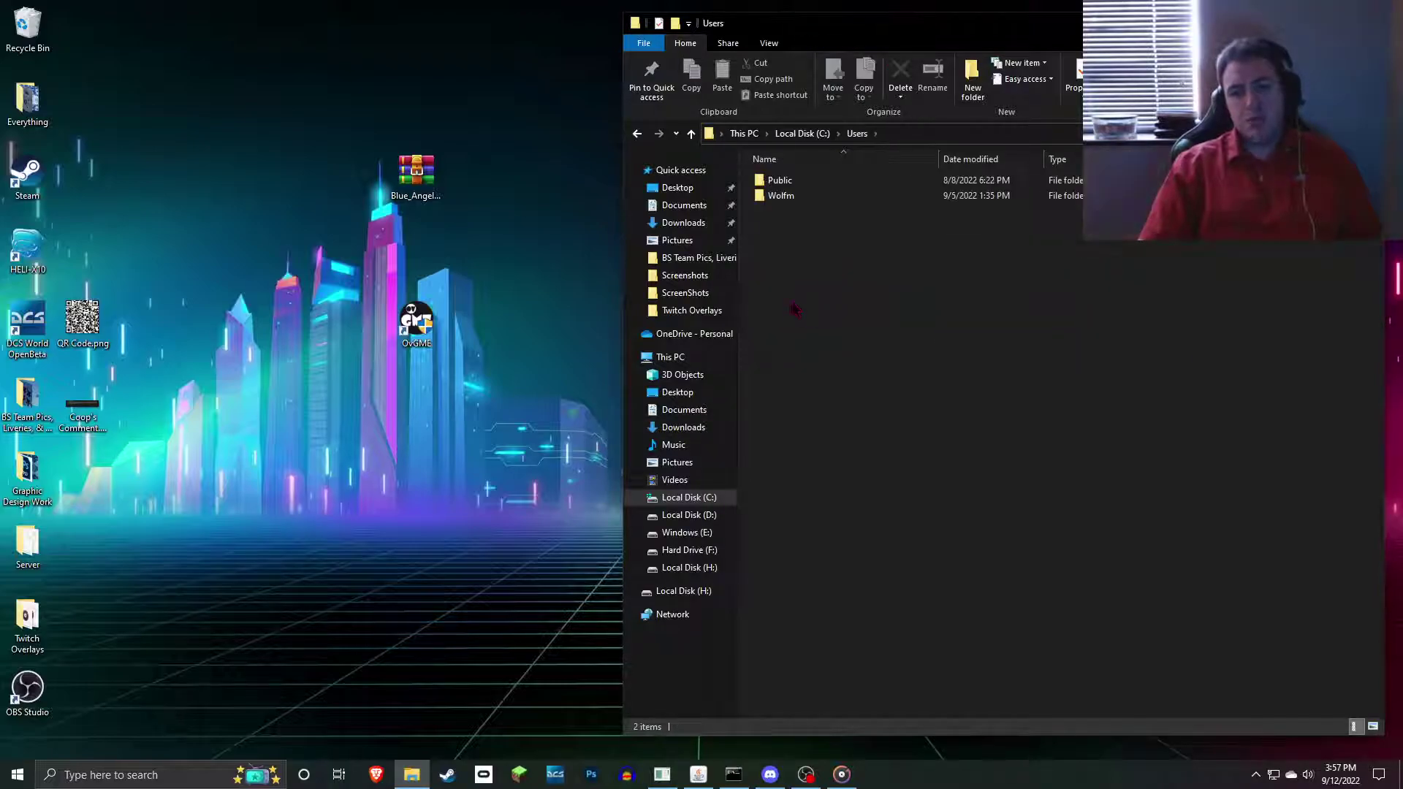
{"action": "double_click", "coordinate": [811, 199]}
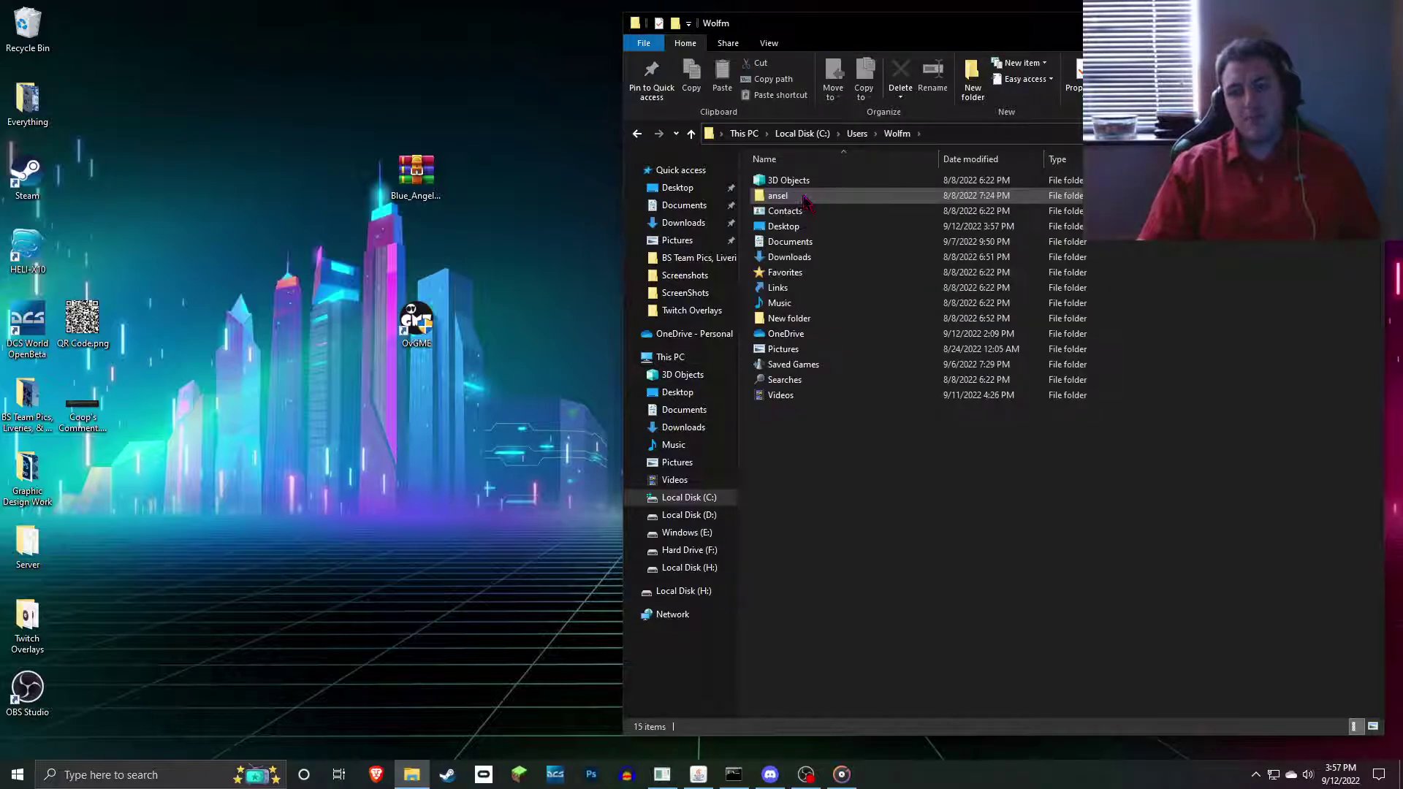
{"action": "double_click", "coordinate": [833, 370]}
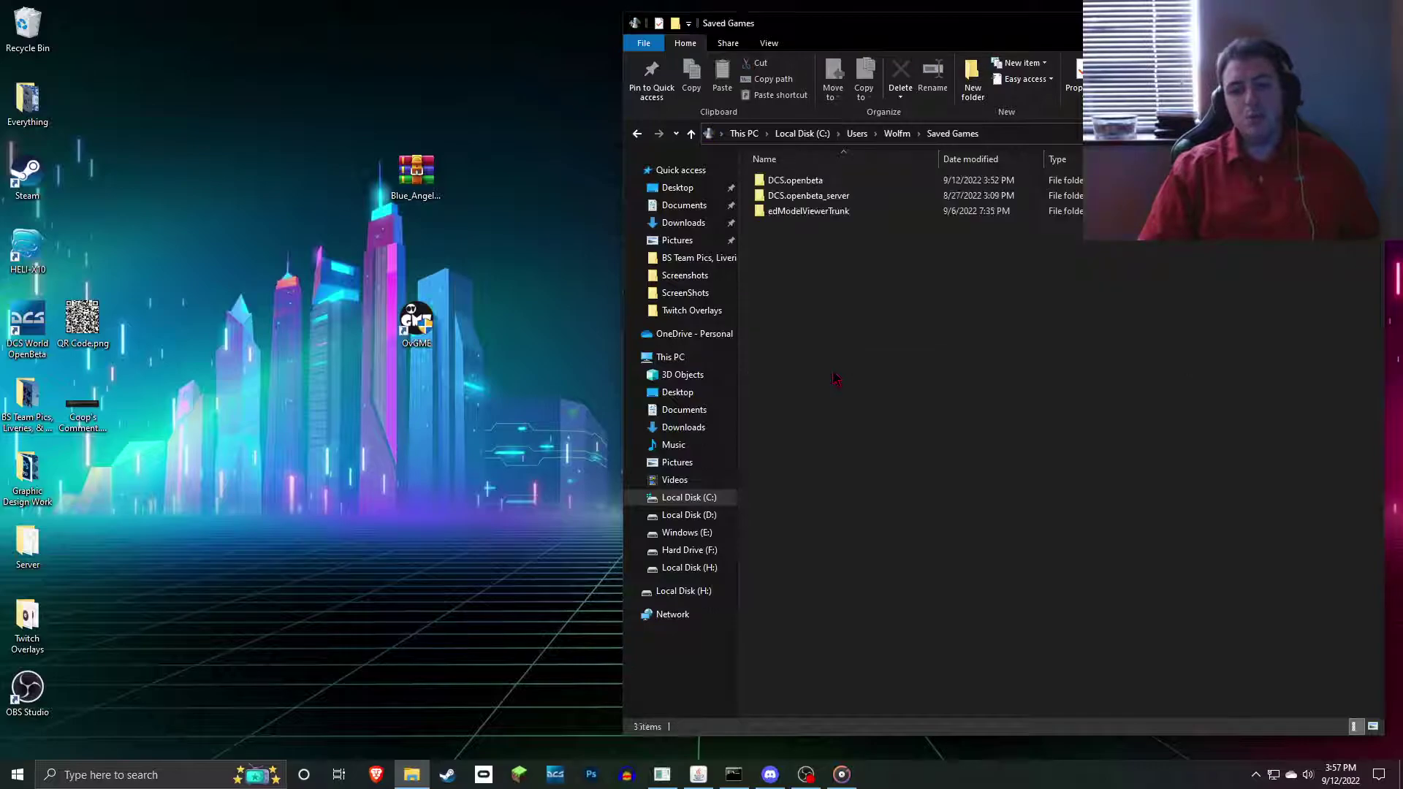
{"action": "double_click", "coordinate": [809, 183]}
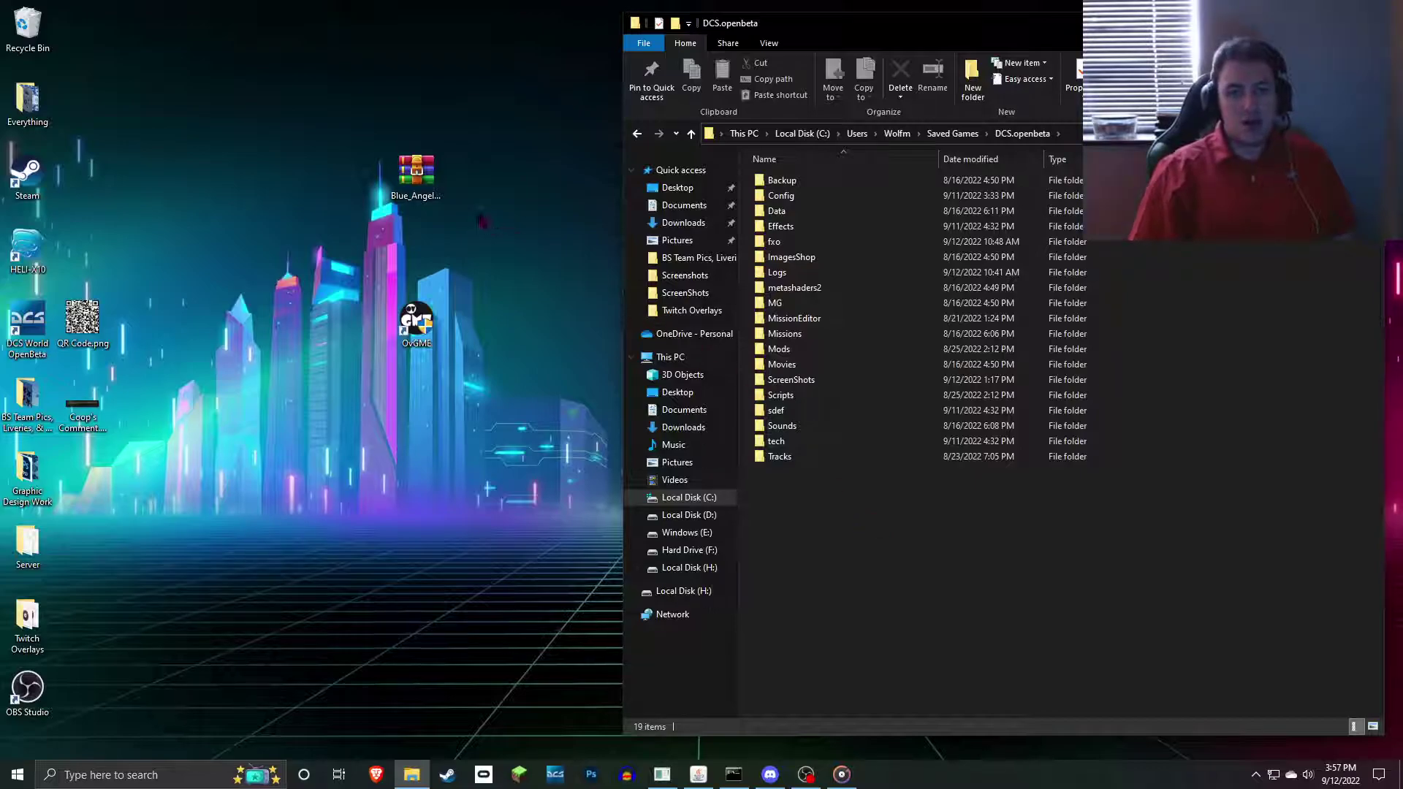
{"action": "left_click", "coordinate": [418, 176]}
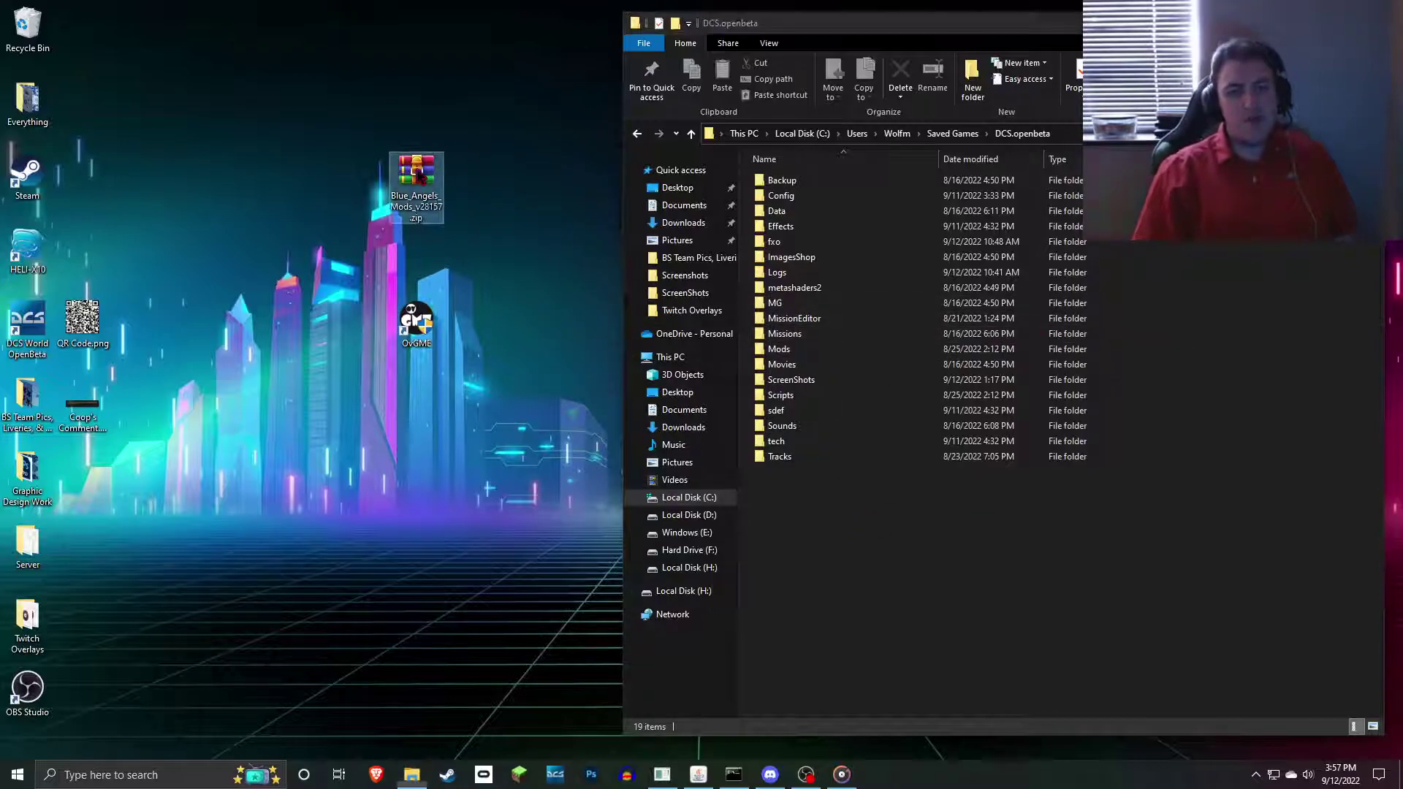
- Extract Sounds and Mods from the Blue Angels Saved Games Mods folder of Blue_Angels_Mods_v28157.zip into DCS.openbeta, replacing existing files, and close both windows
{"action": "double_click", "coordinate": [418, 175]}
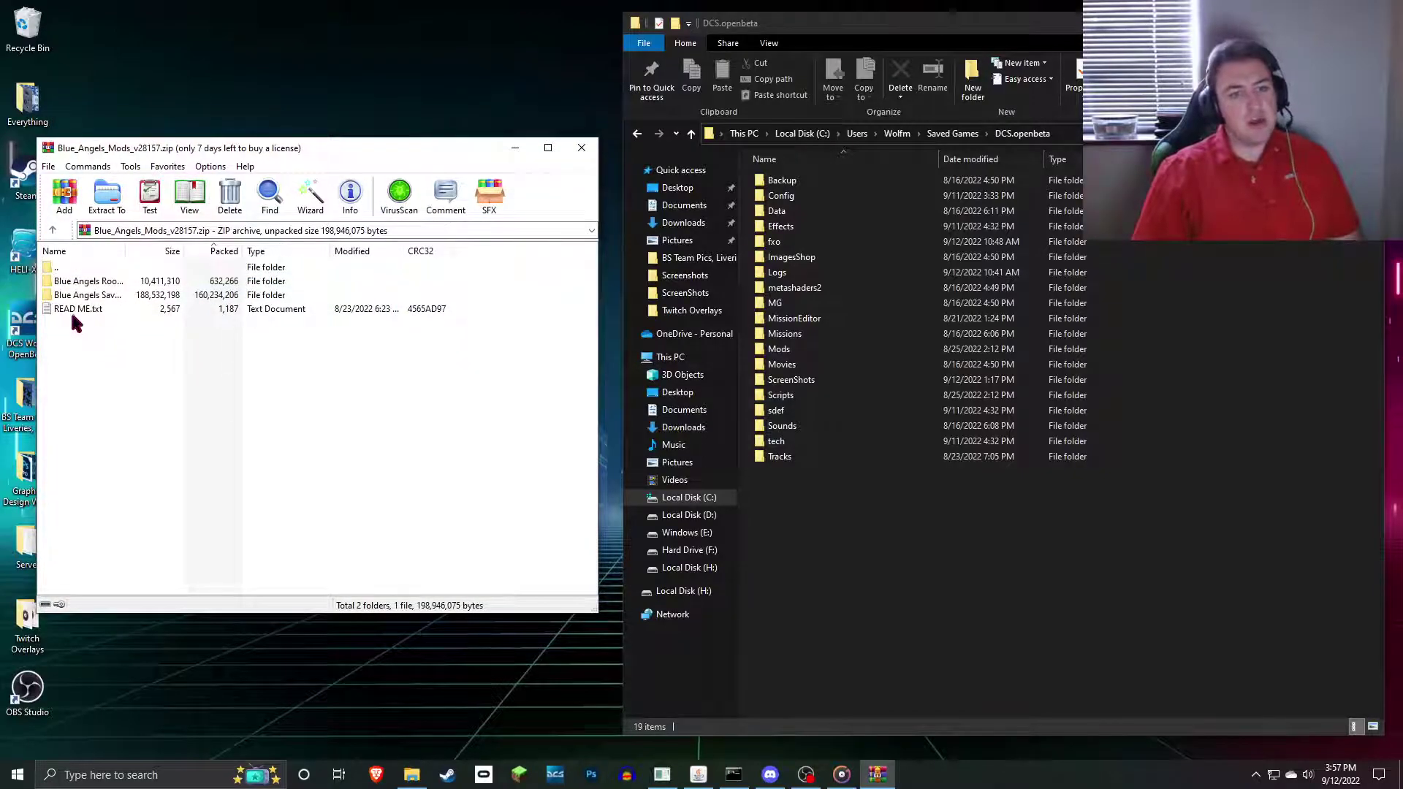
{"action": "double_click", "coordinate": [76, 294]}
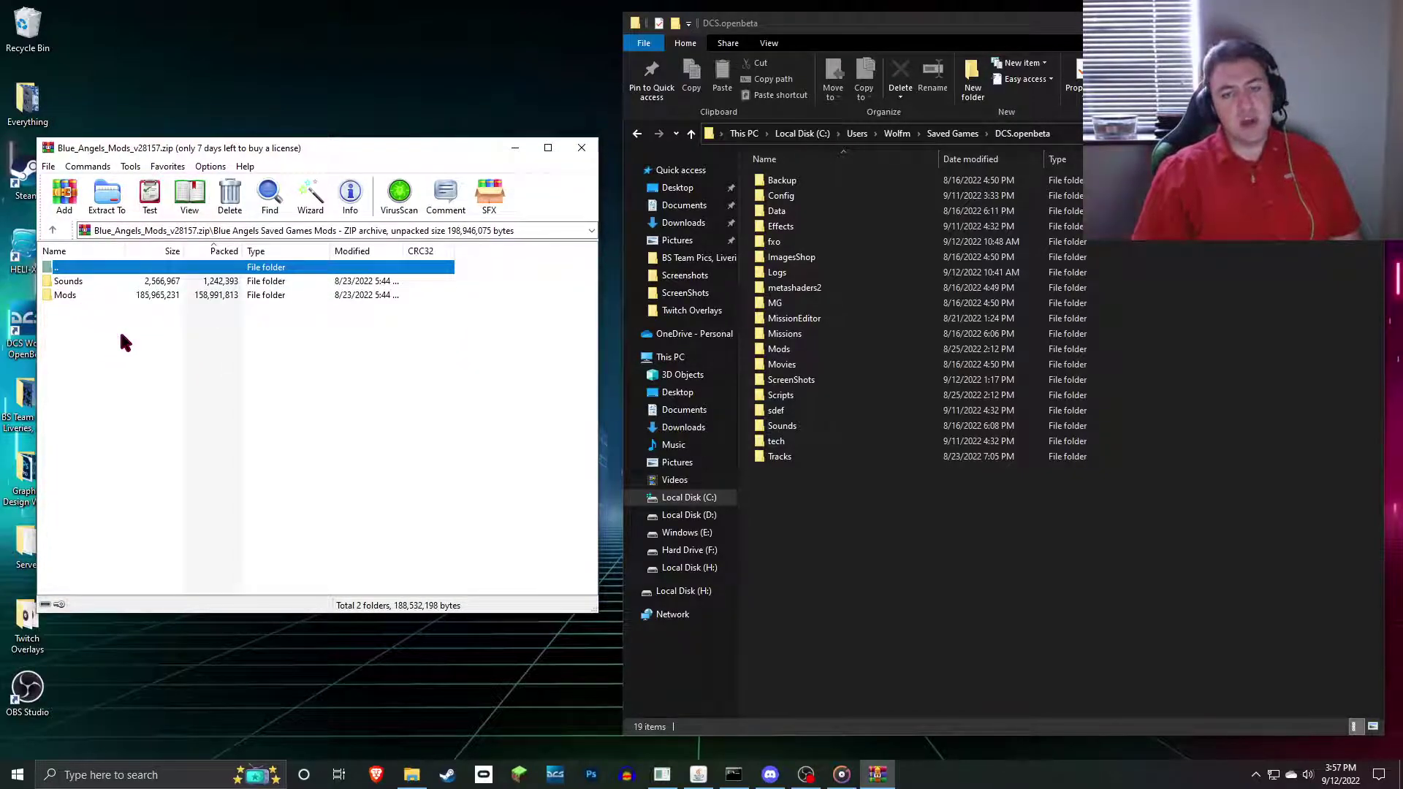
{"action": "left_click_drag", "start_coordinate": [219, 362], "coordinate": [1150, 574]}
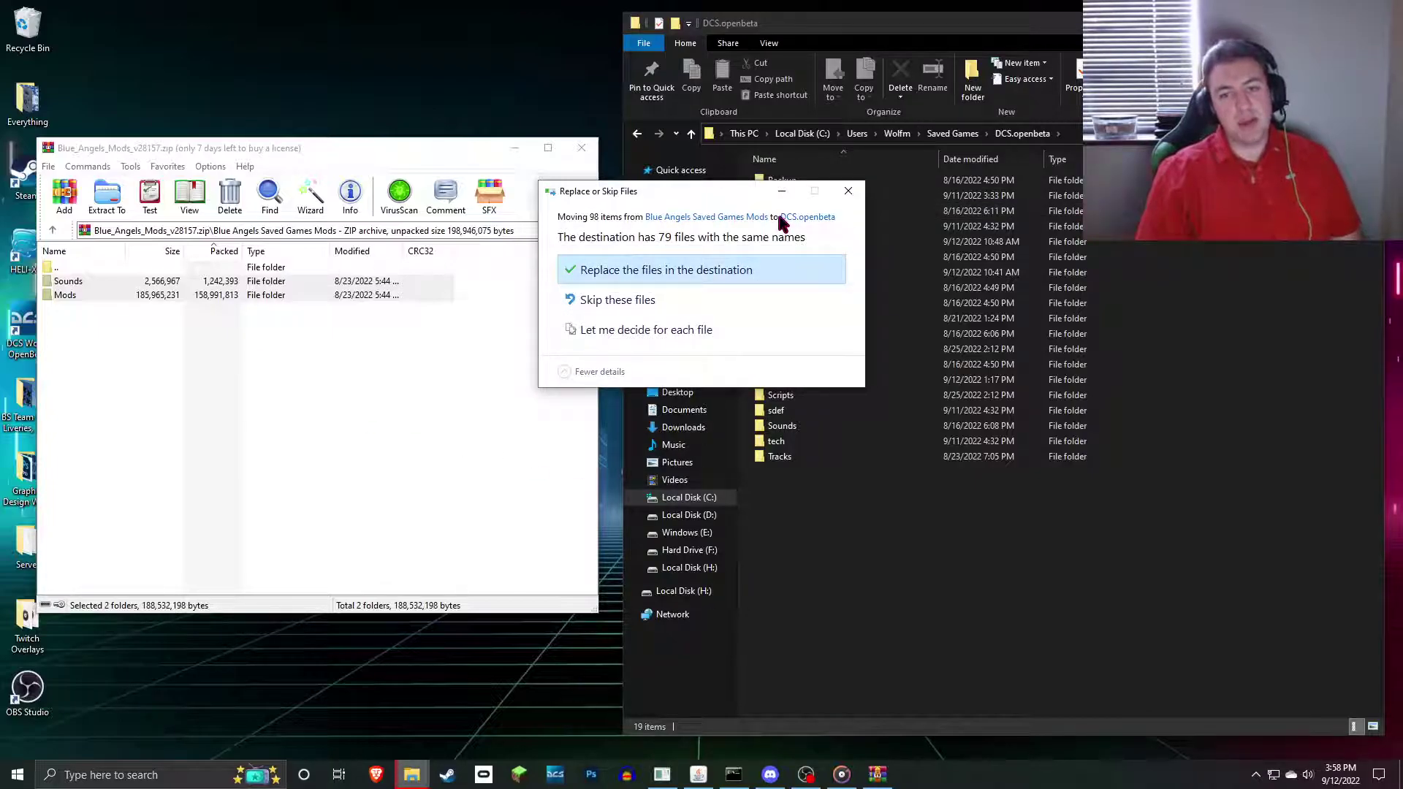
{"action": "left_click", "coordinate": [692, 278]}
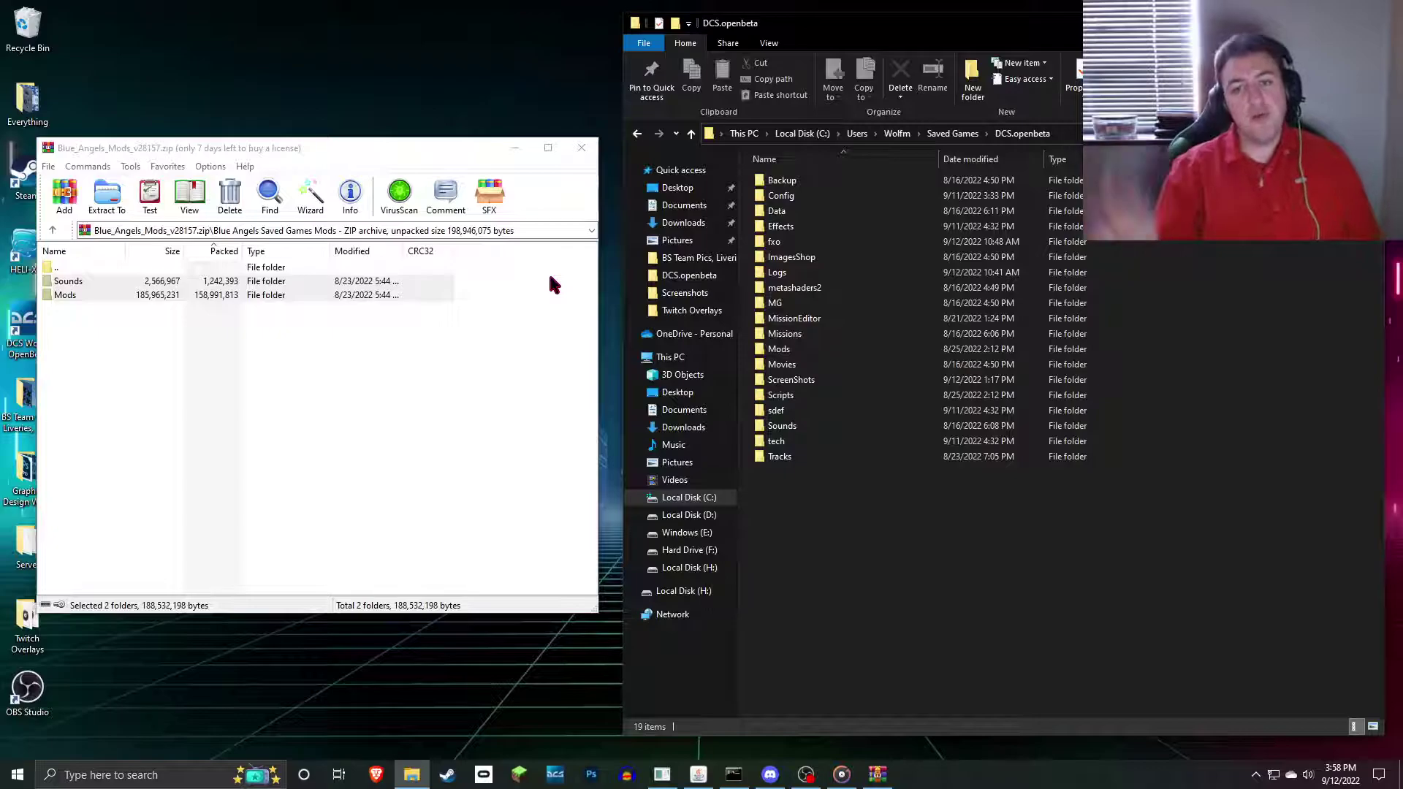
{"action": "left_click", "coordinate": [582, 148]}
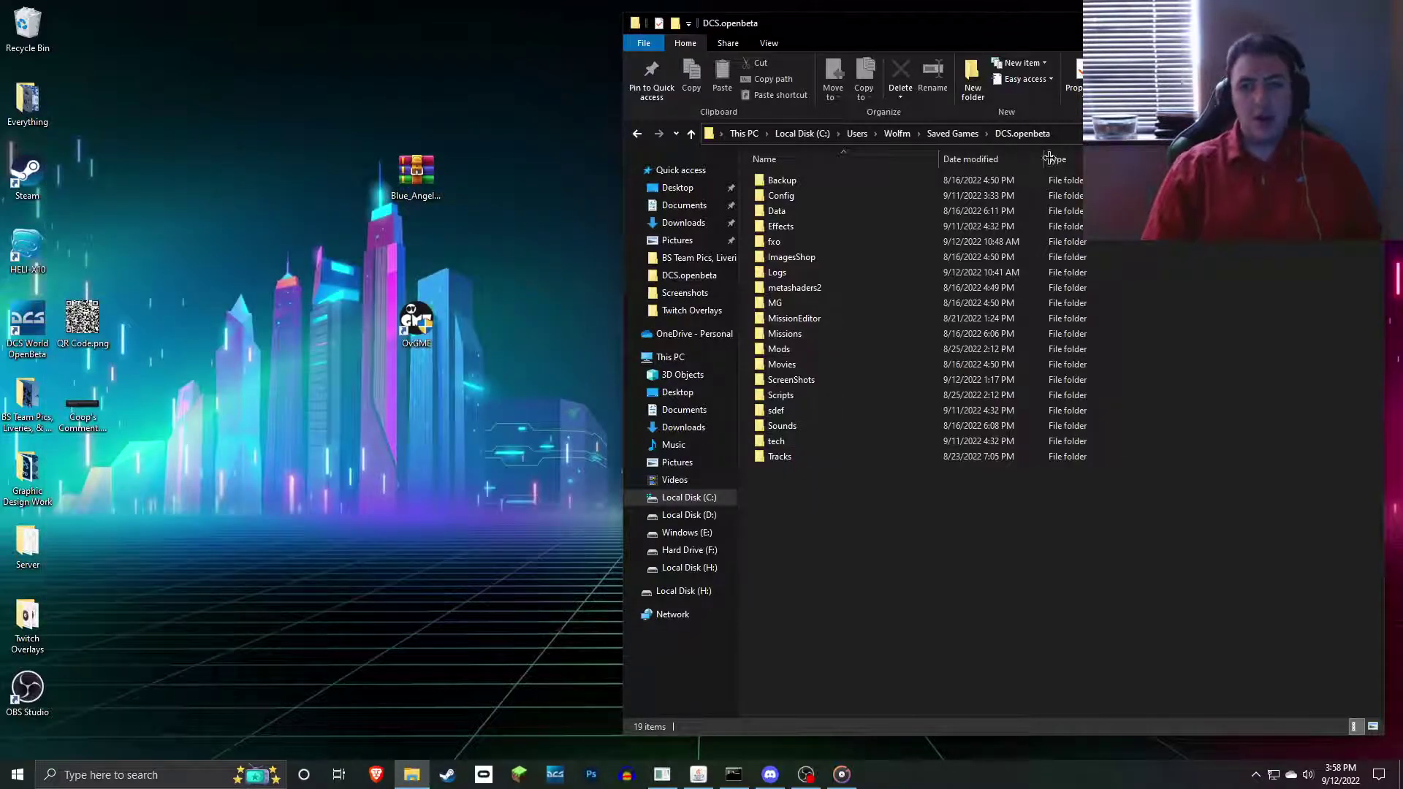
{"action": "left_click", "coordinate": [1365, 22]}
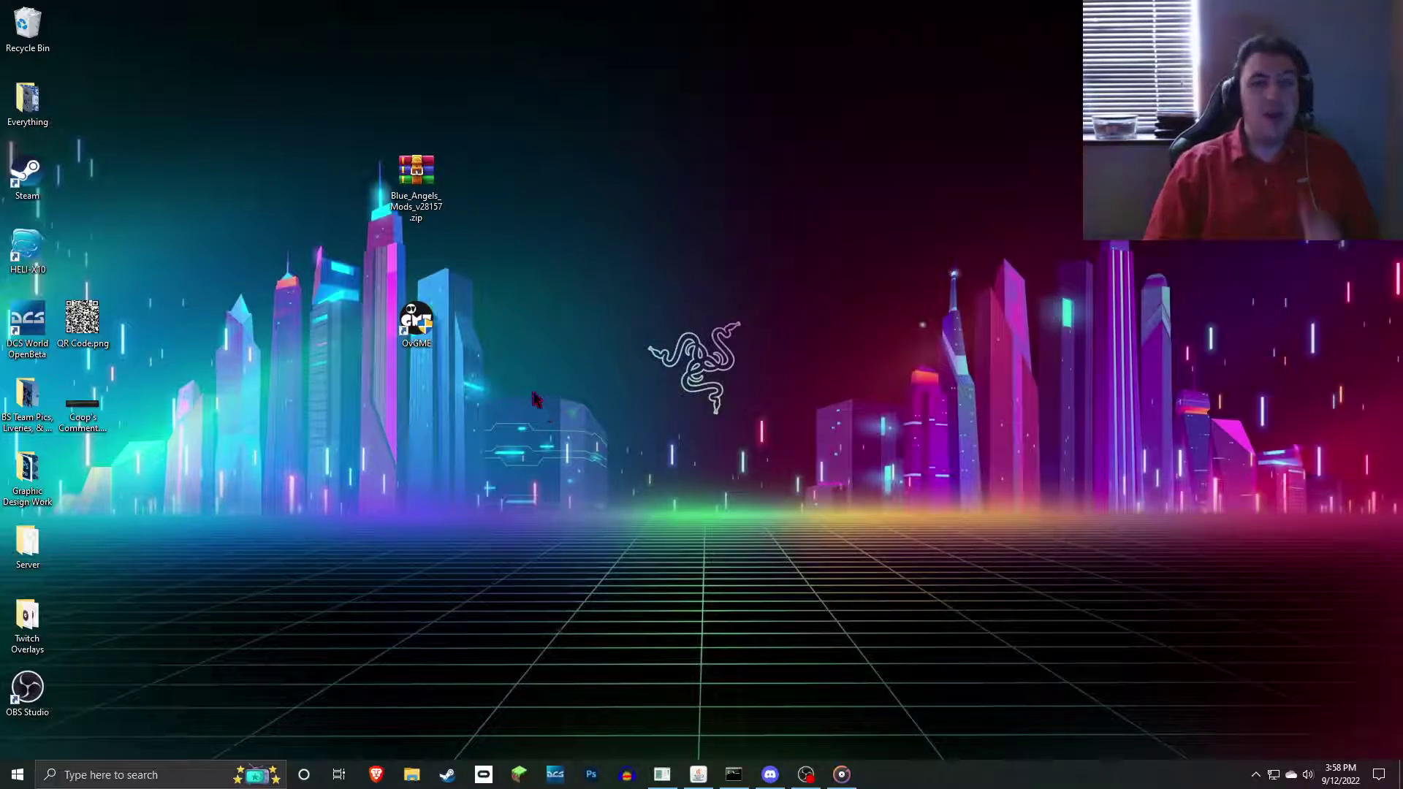
- Create a new folder on the desktop named Blues Mods
{"action": "right_click", "coordinate": [526, 342]}
{"action": "left_click", "coordinate": [527, 300]}
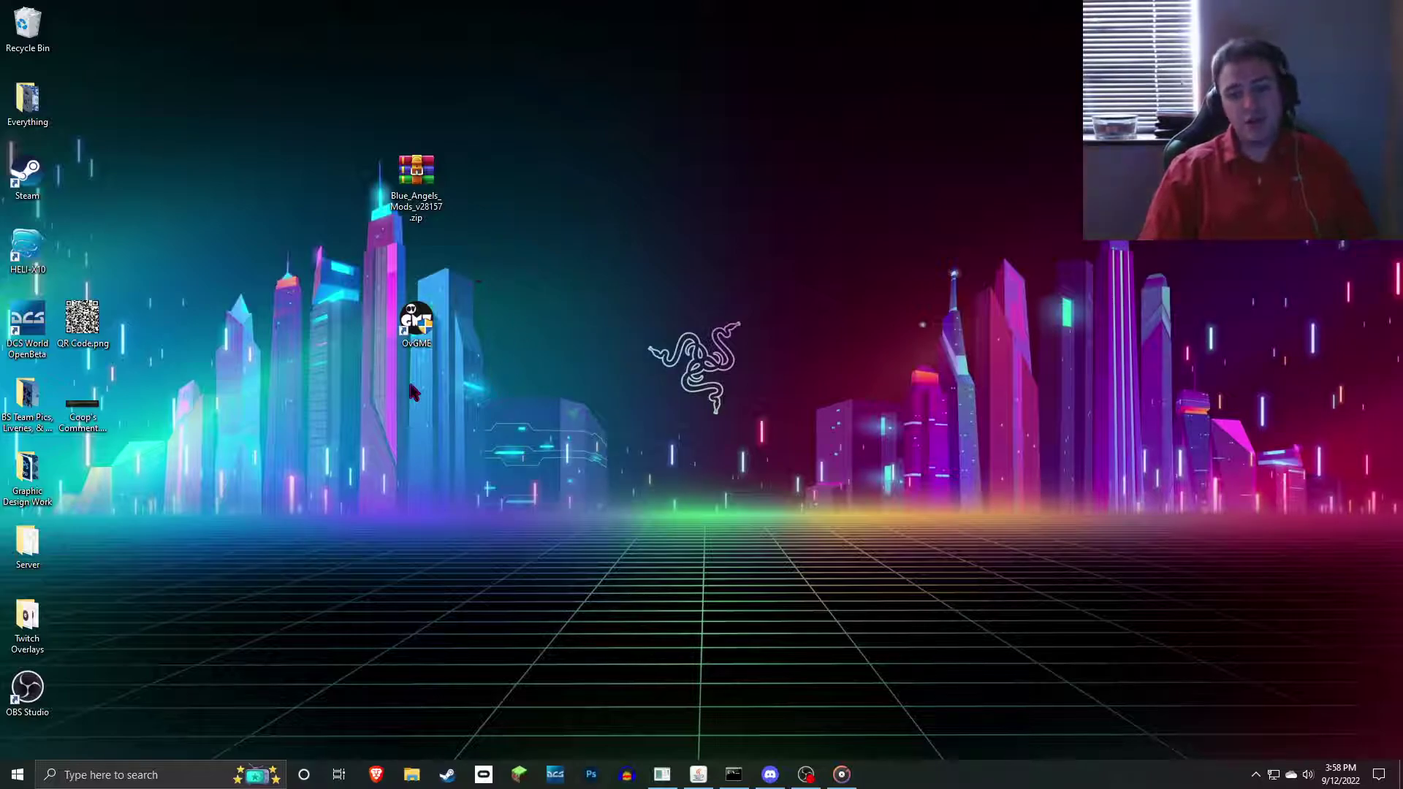
{"action": "right_click", "coordinate": [510, 320]}
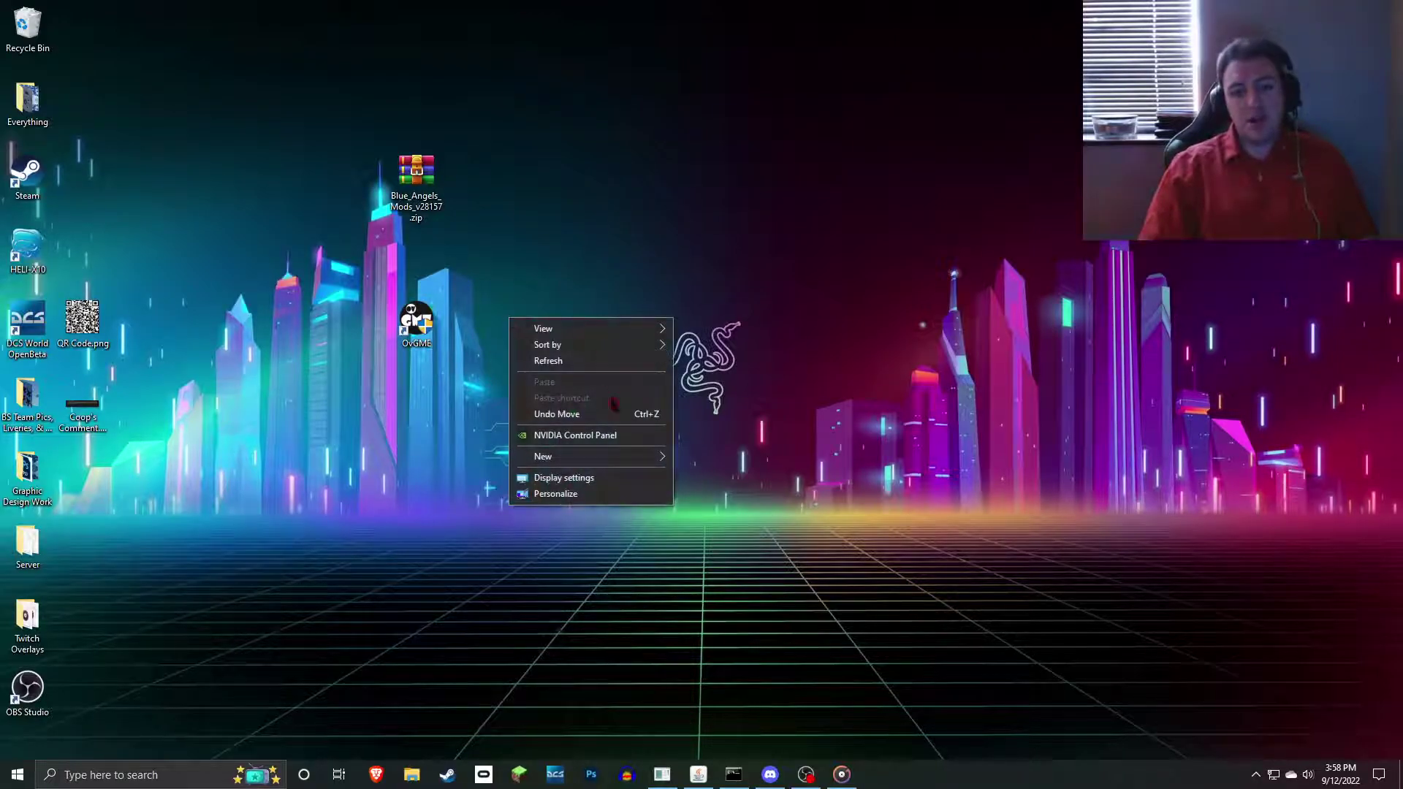
{"action": "mouse_move", "coordinate": [590, 458]}
{"action": "left_click", "coordinate": [707, 458]}
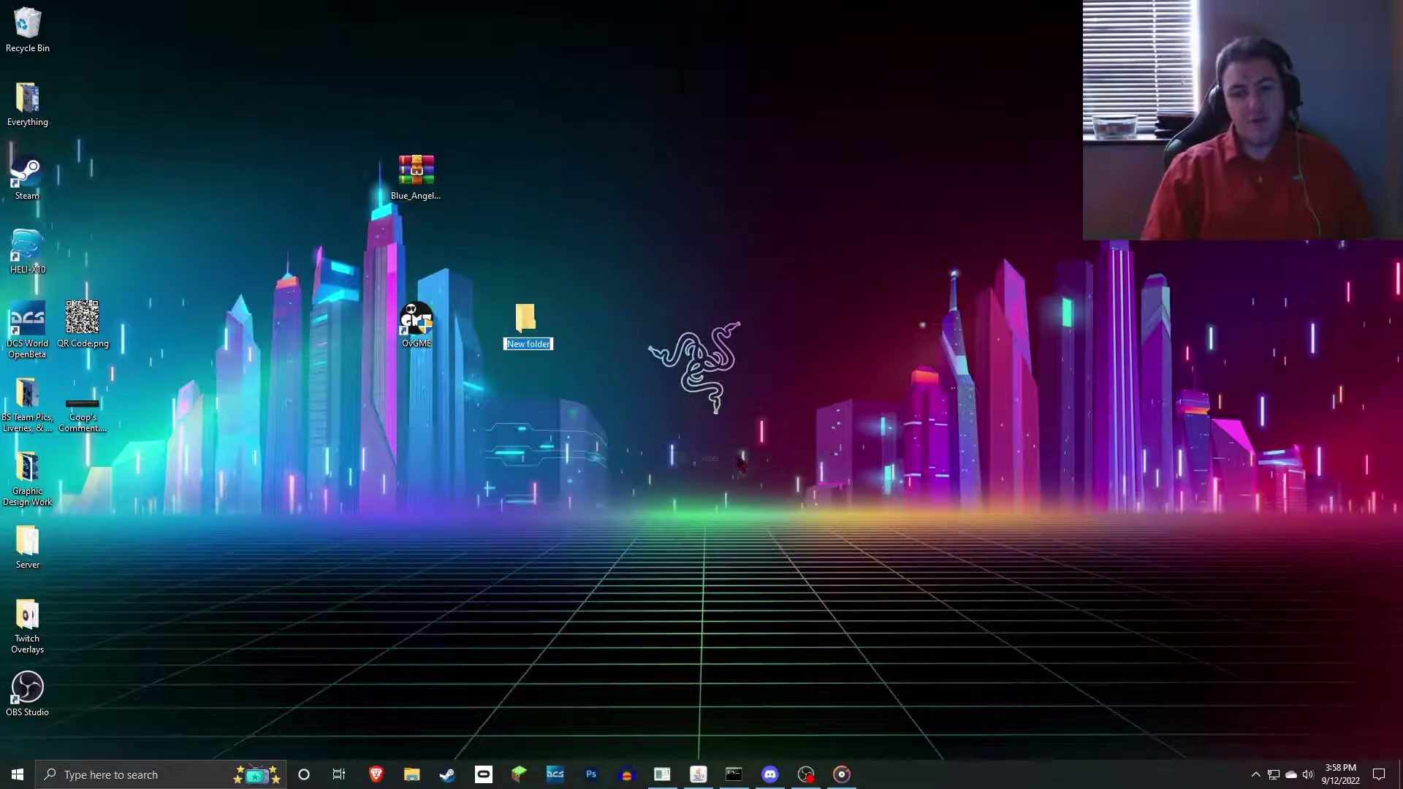
{"action": "key", "text": "BackSpace"}
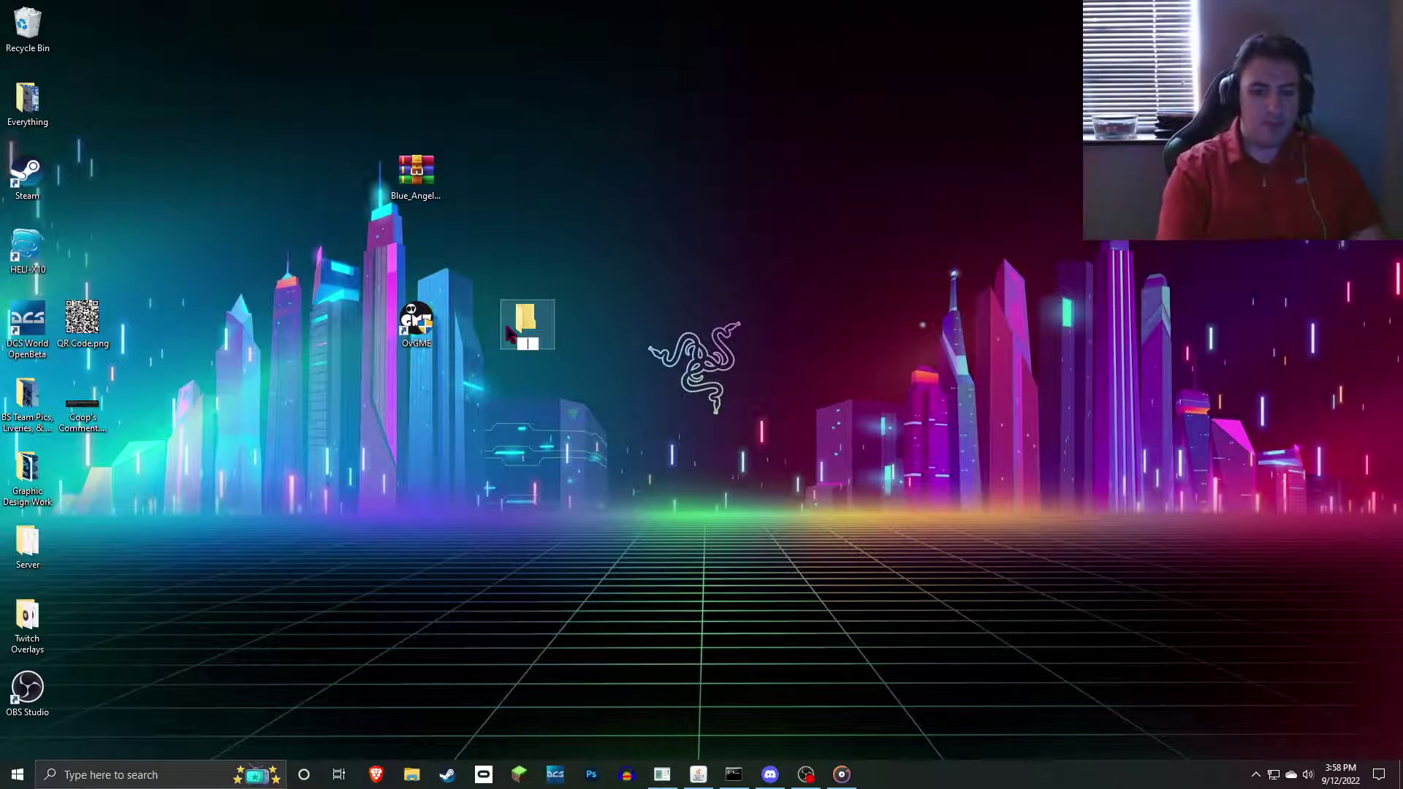
{"action": "type", "text": "Blu"}
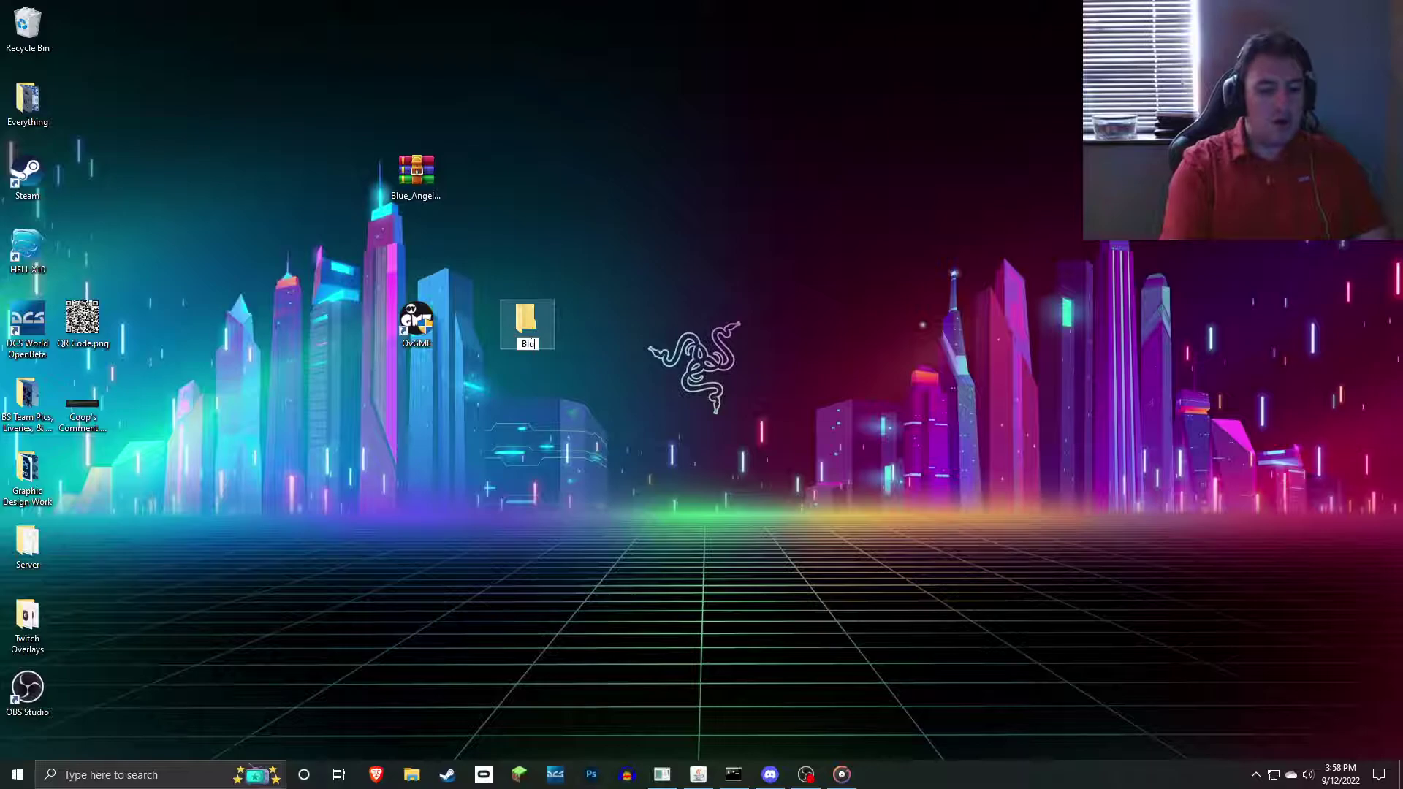
{"action": "type", "text": "es Mods"}
{"action": "key", "text": "Return"}
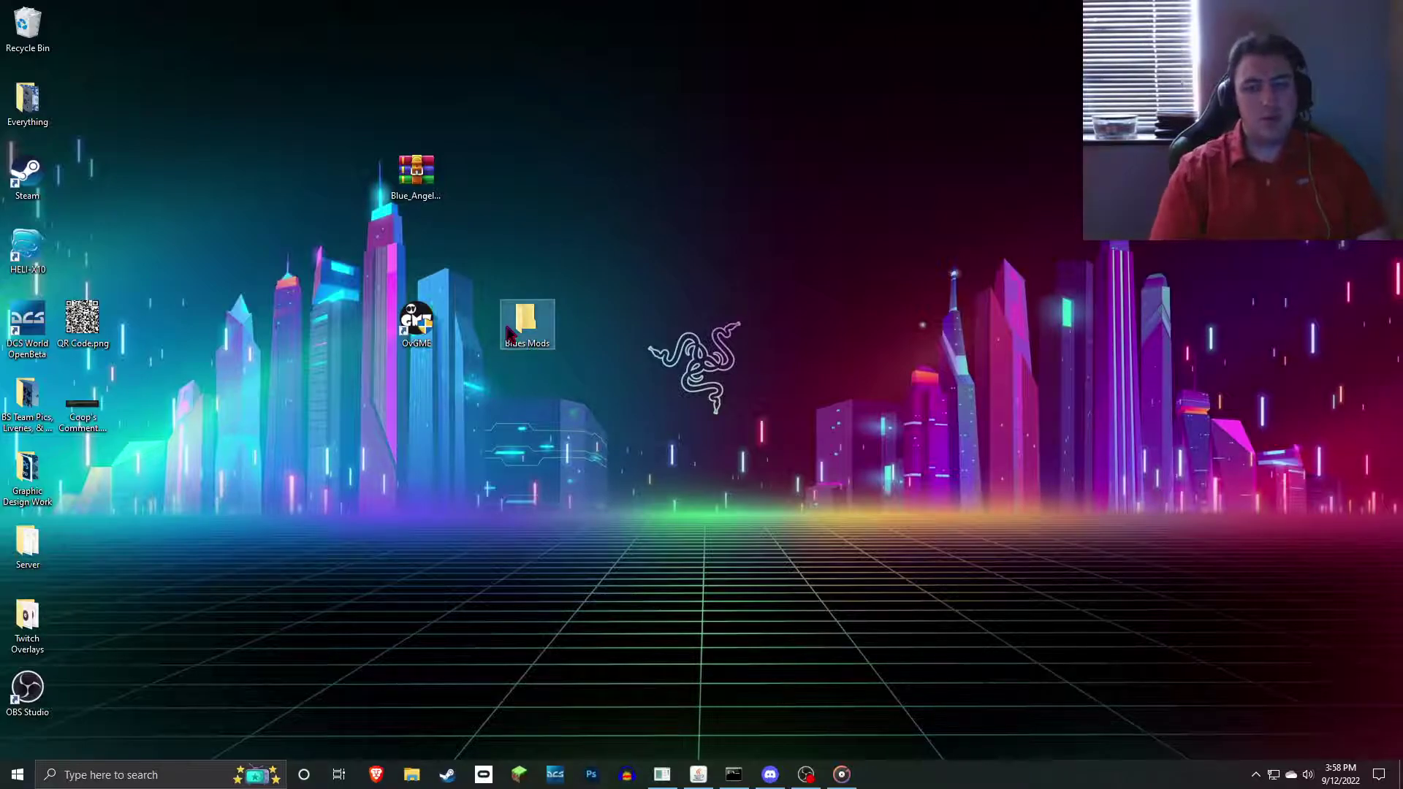
- Extract the Blue Angels Root Mods and Blue Angels Saved Games Mods folders from Blue_Angels_Mods_v28157.zip into Blues Mods, and close the folder and archive
{"action": "left_click", "coordinate": [542, 418]}
{"action": "double_click", "coordinate": [416, 174]}
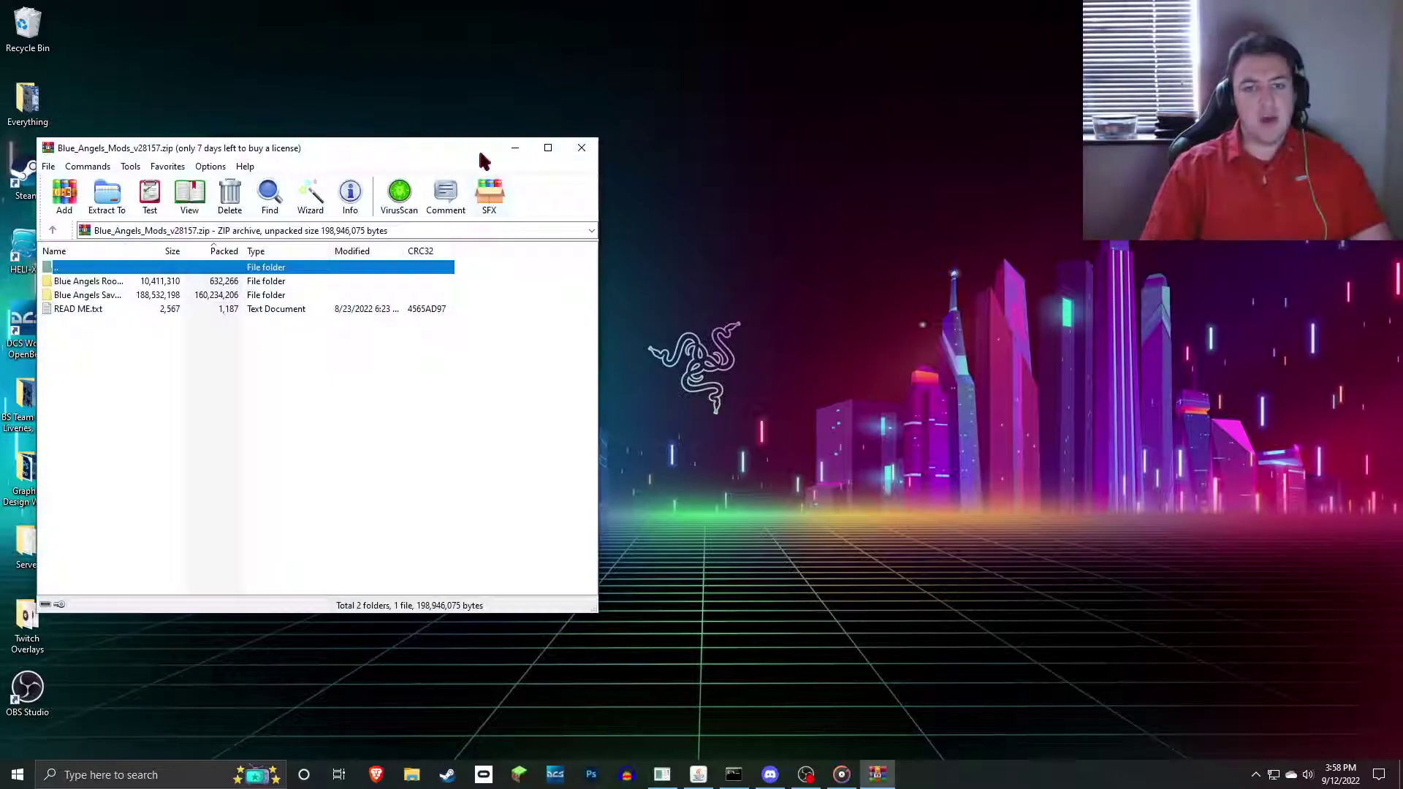
{"action": "left_click_drag", "start_coordinate": [291, 154], "coordinate": [960, 151]}
{"action": "double_click", "coordinate": [526, 322]}
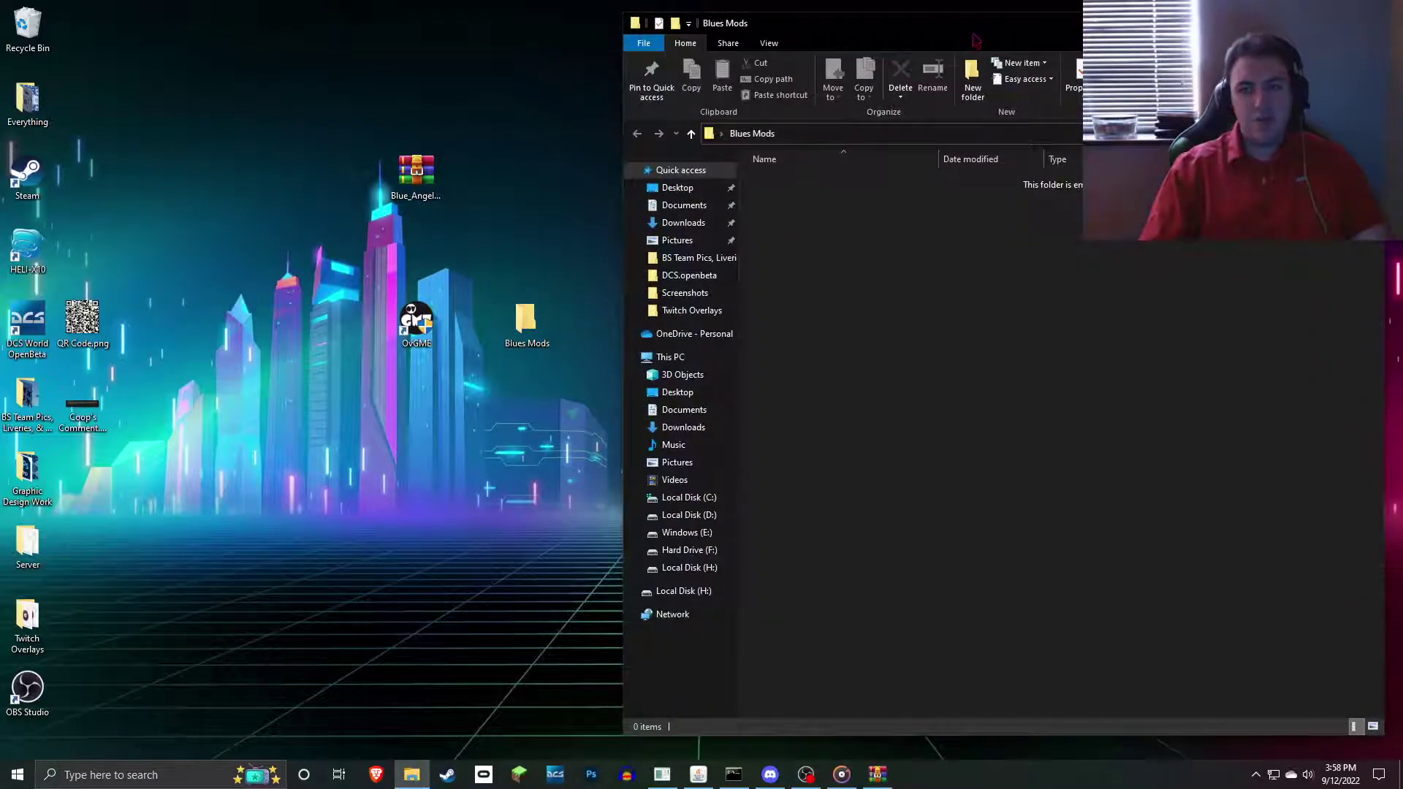
{"action": "left_click_drag", "start_coordinate": [976, 33], "coordinate": [303, 143]}
{"action": "left_click", "coordinate": [927, 366]}
{"action": "left_click_drag", "start_coordinate": [1166, 292], "coordinate": [894, 276]}
{"action": "left_click_drag", "start_coordinate": [356, 358], "coordinate": [355, 358]}
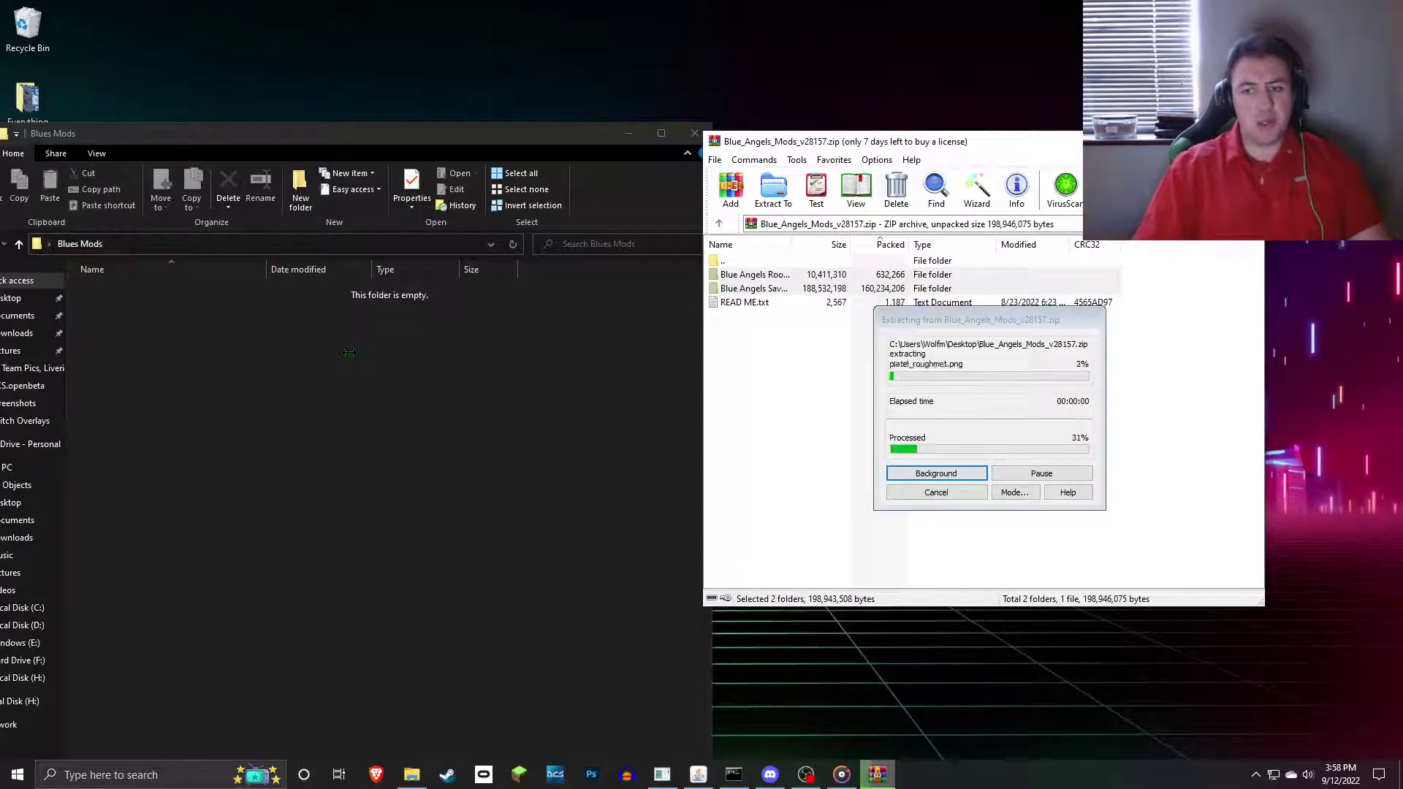
{"action": "left_click", "coordinate": [331, 368]}
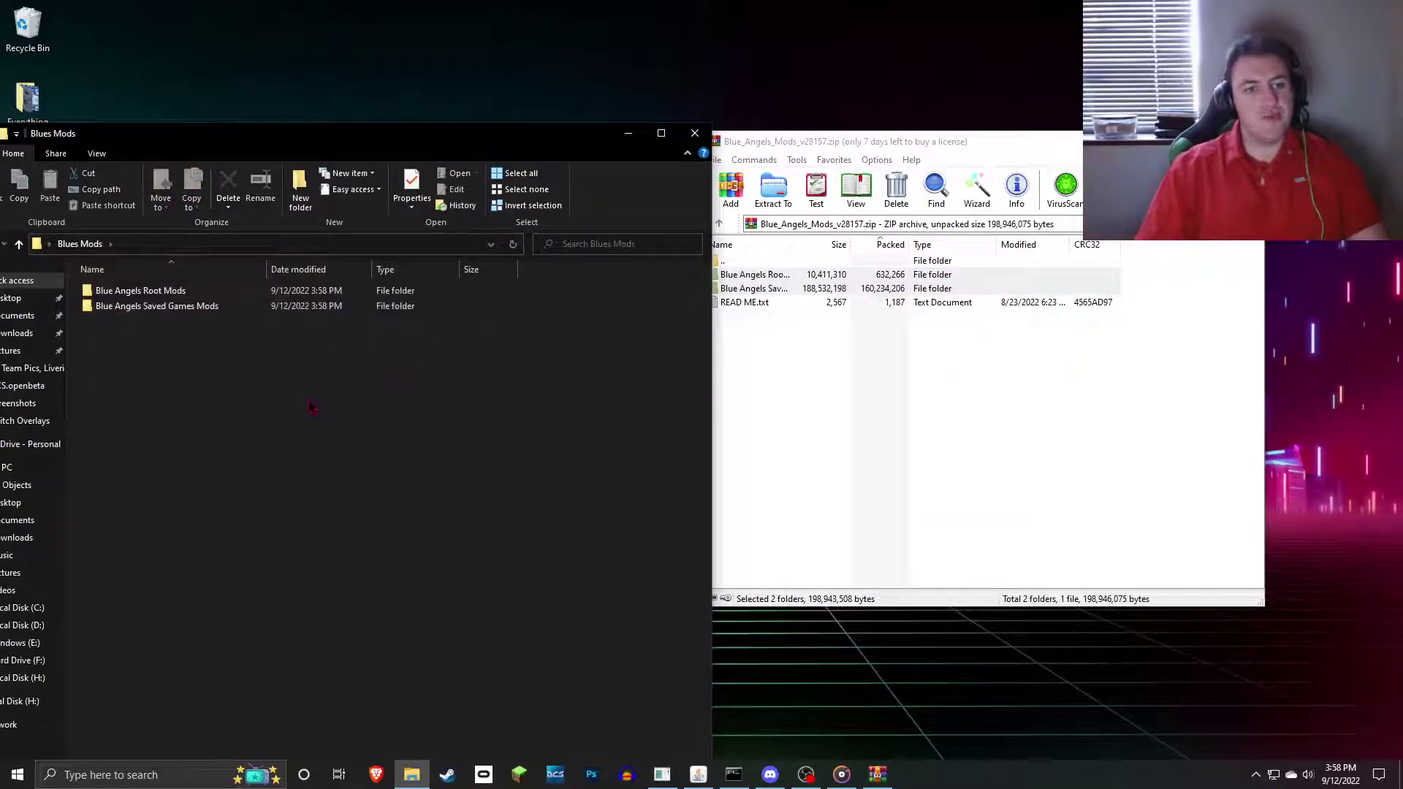
{"action": "left_click_drag", "start_coordinate": [534, 480], "coordinate": [378, 437]}
{"action": "left_click", "coordinate": [695, 133]}
{"action": "left_click", "coordinate": [1028, 339]}
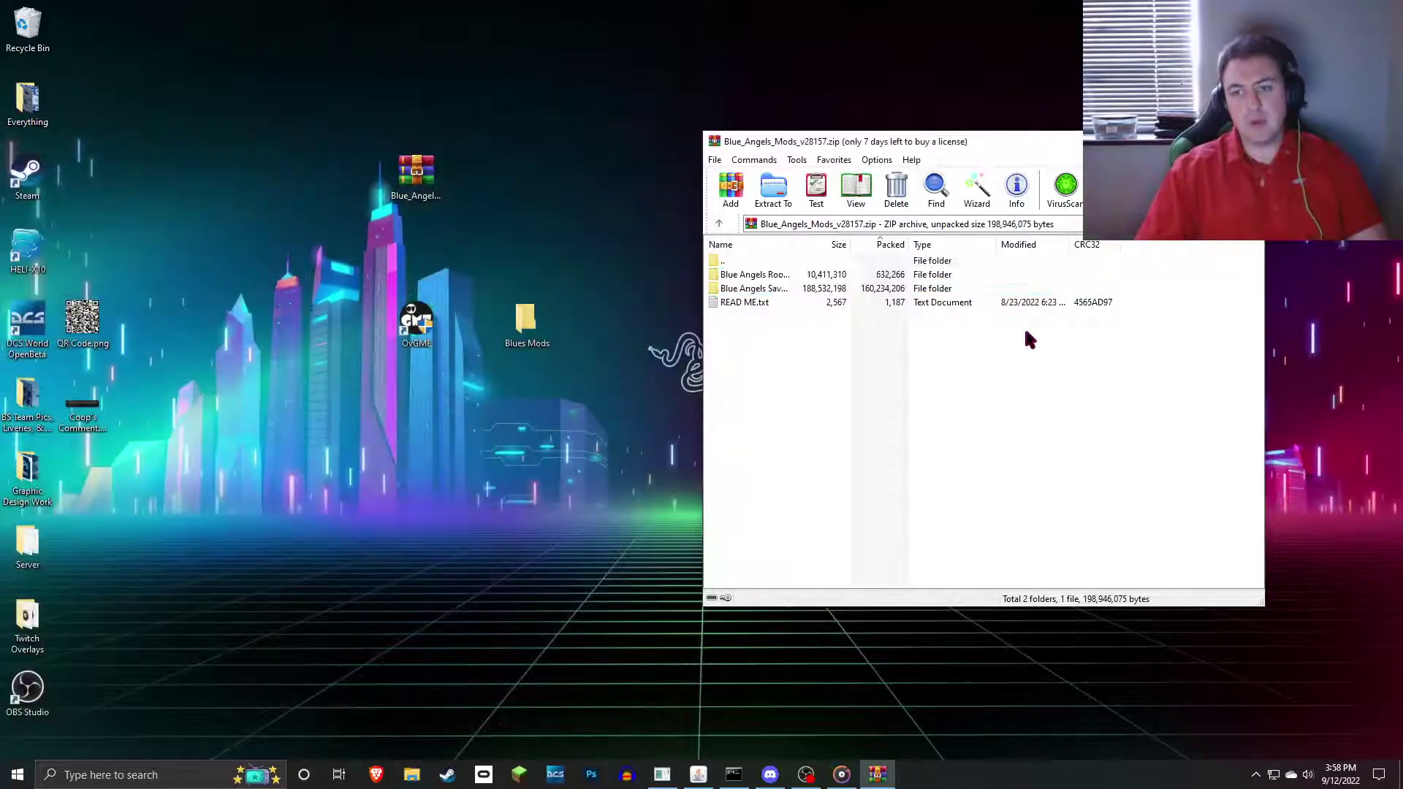
{"action": "key", "text": "alt+F4"}
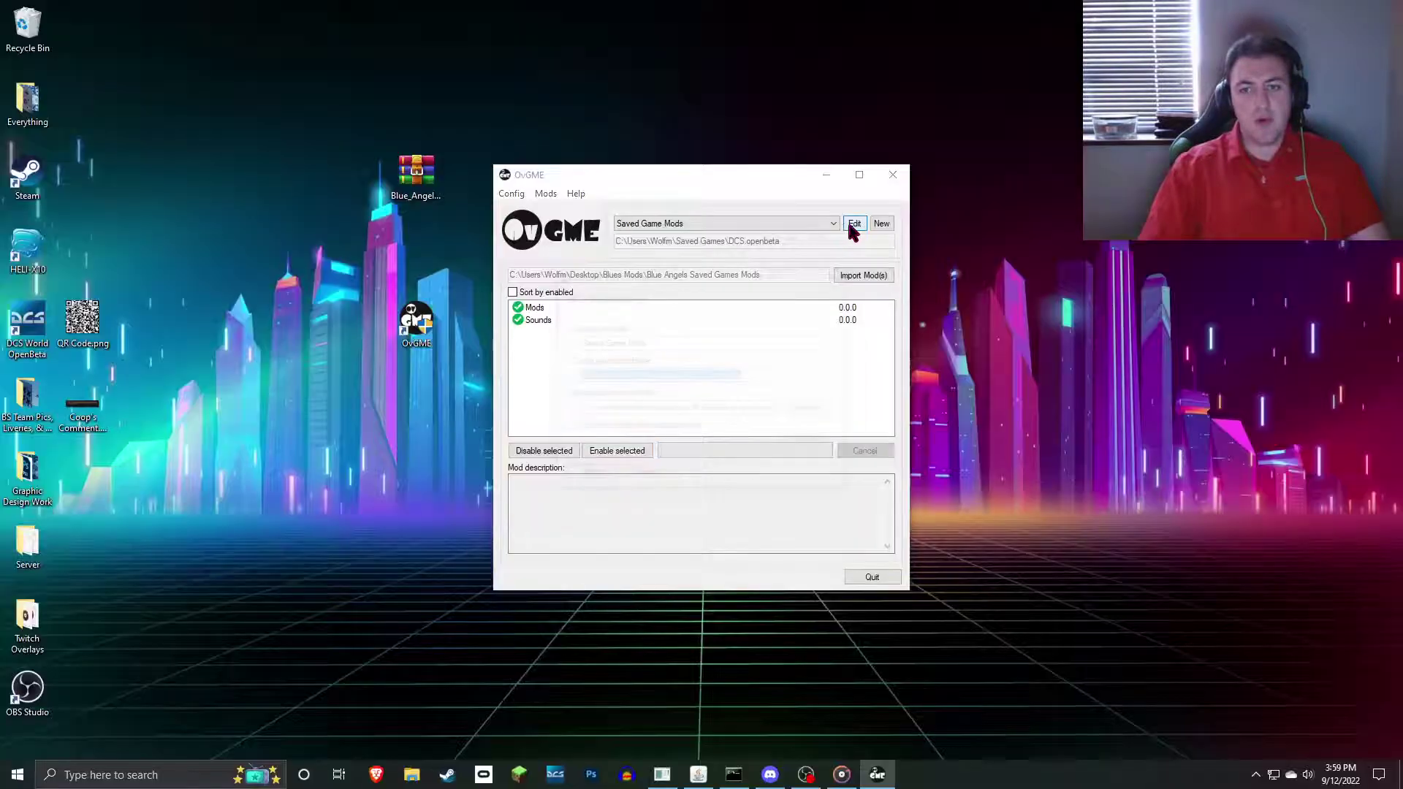
- In OvGME, disable Mods and Sounds in the Saved Game Mods configuration, and CoreMods, Mods and Scripts in the Root Mods configuration
{"action": "left_click", "coordinate": [854, 223]}
{"action": "left_click", "coordinate": [648, 474]}
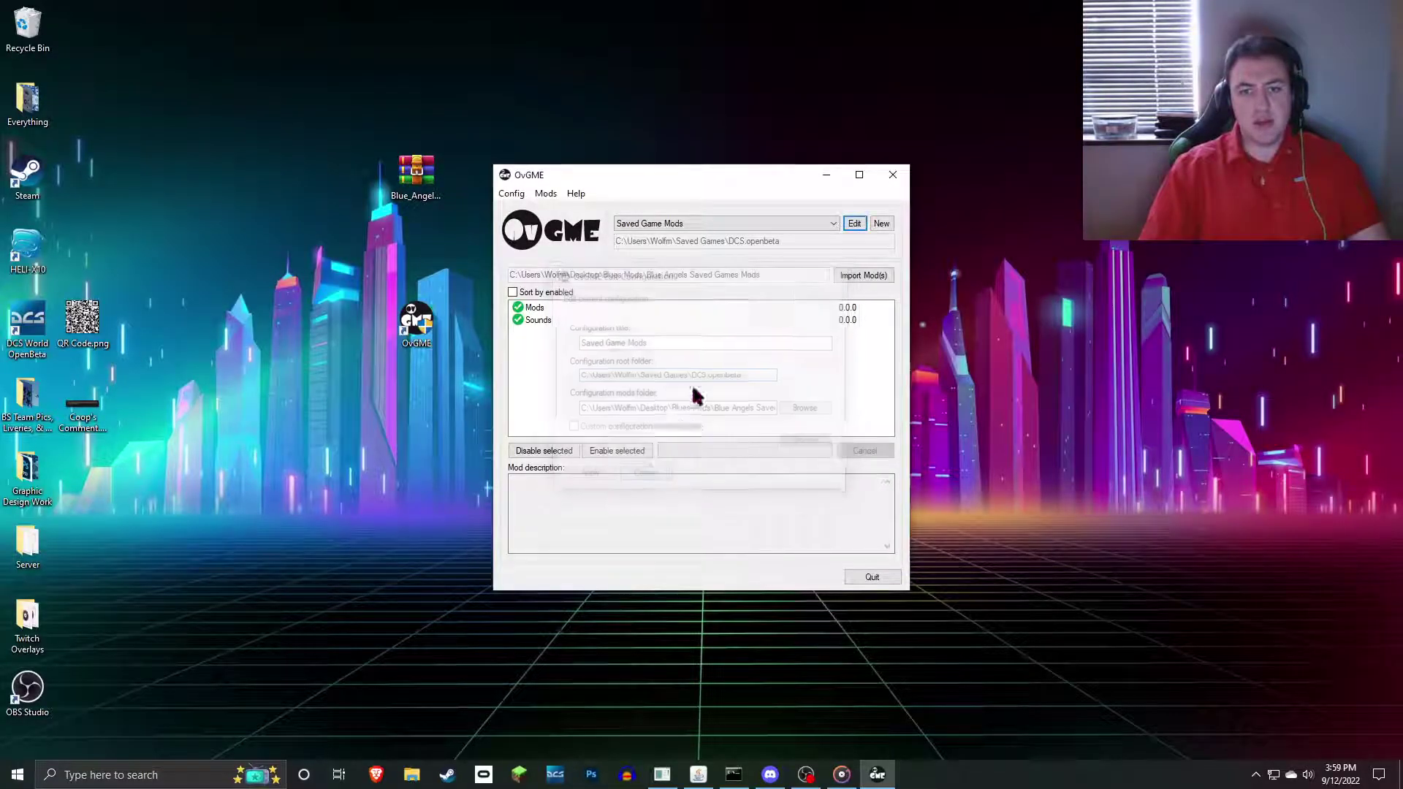
{"action": "left_click", "coordinate": [739, 223]}
{"action": "left_click", "coordinate": [739, 223]}
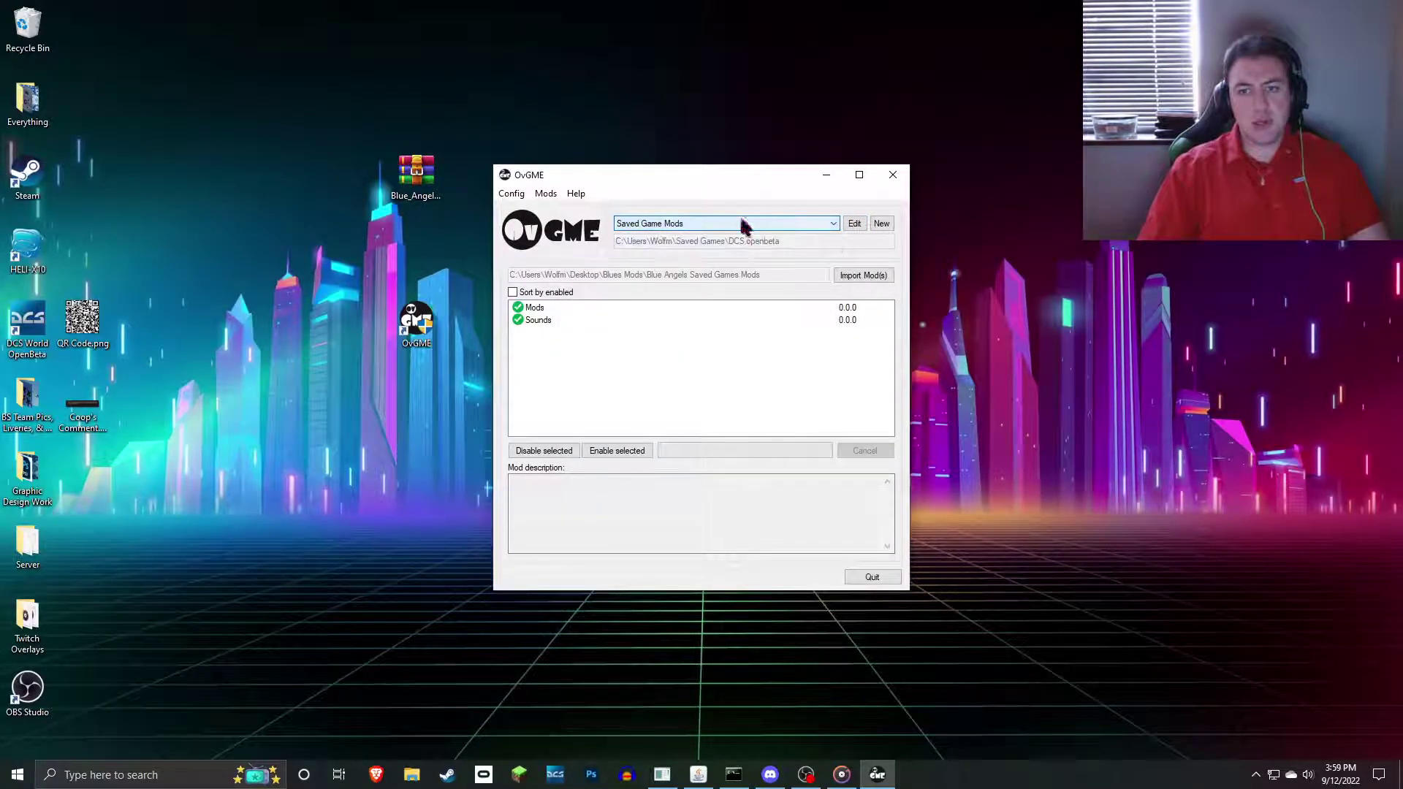
{"action": "left_click", "coordinate": [547, 451]}
{"action": "left_click", "coordinate": [530, 313]}
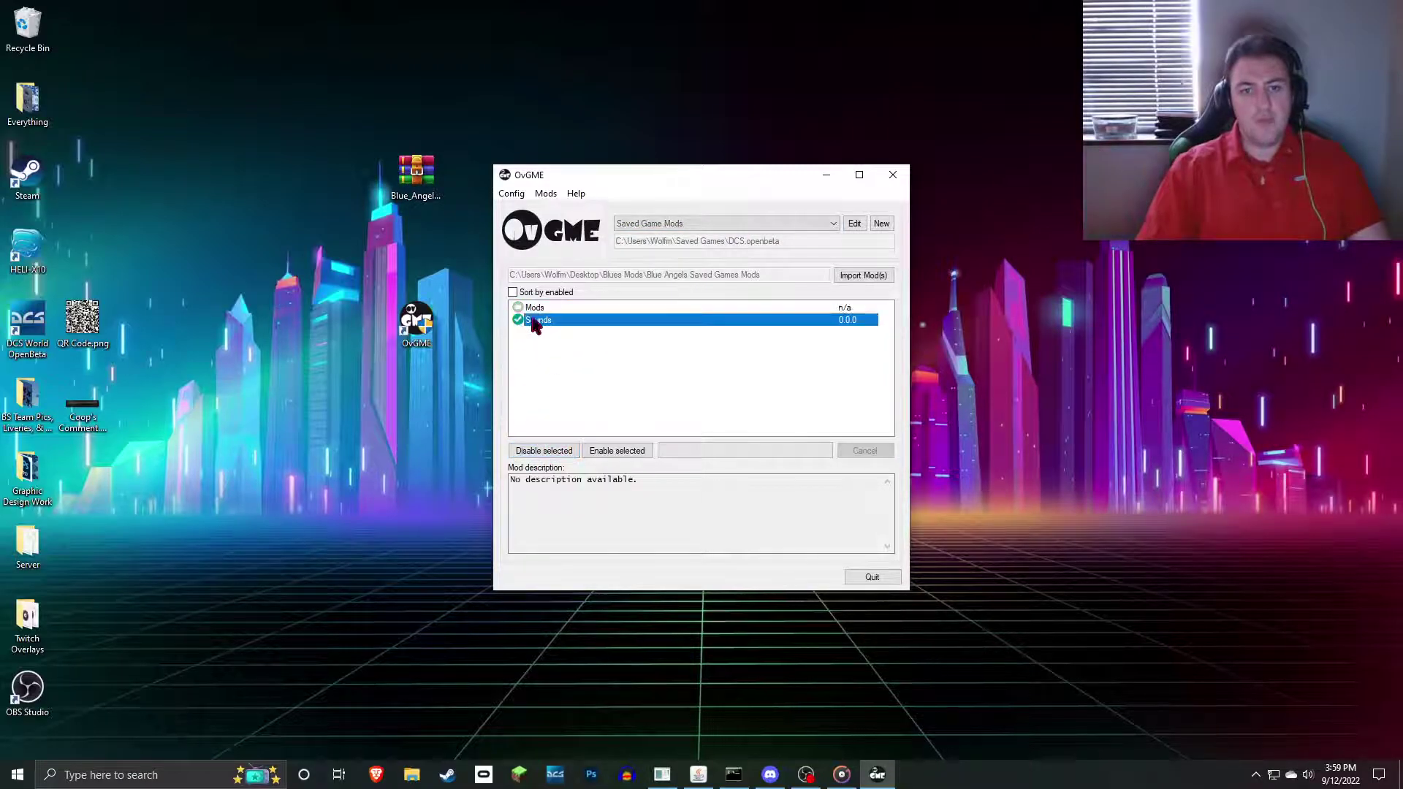
{"action": "left_click", "coordinate": [731, 224]}
{"action": "left_click", "coordinate": [683, 242]}
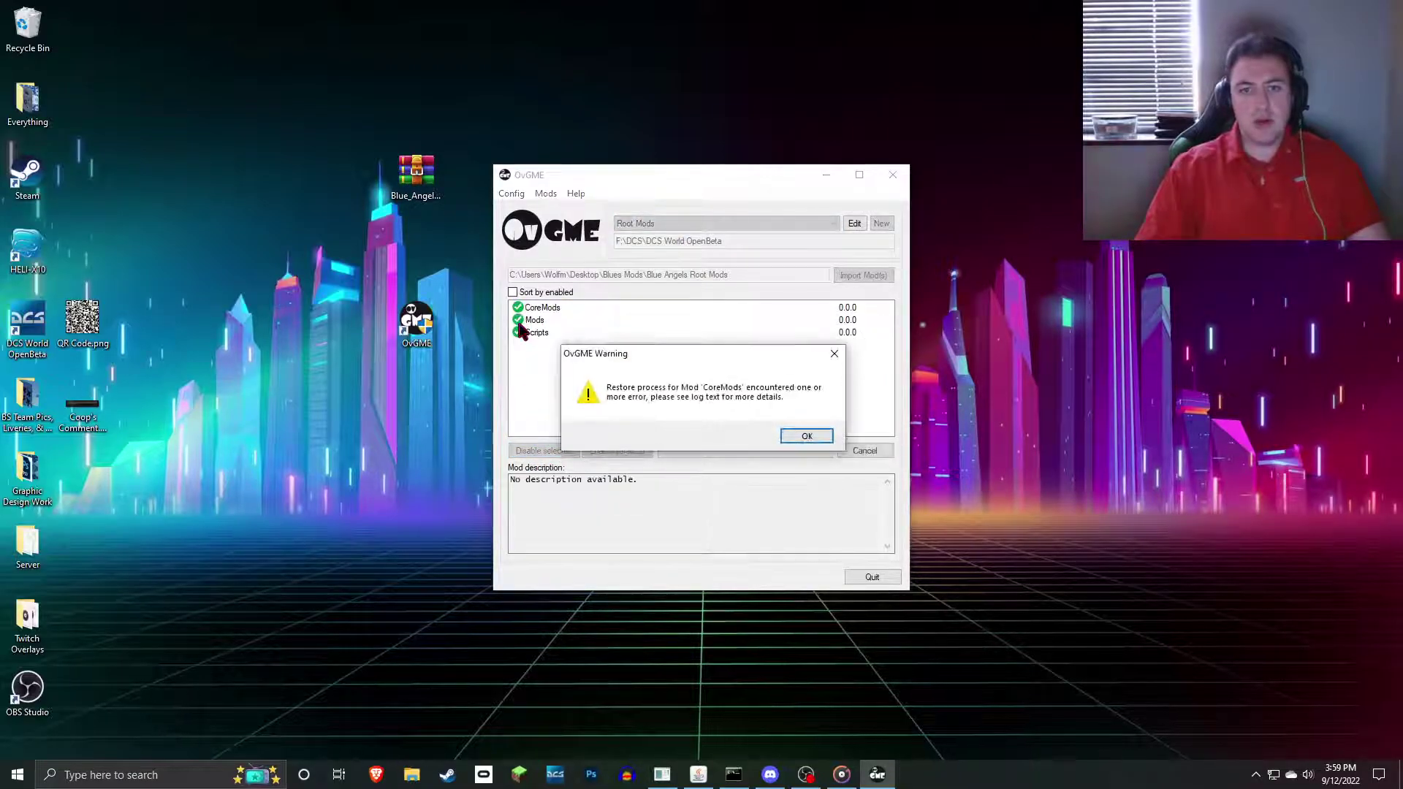
{"action": "key", "text": "Return"}
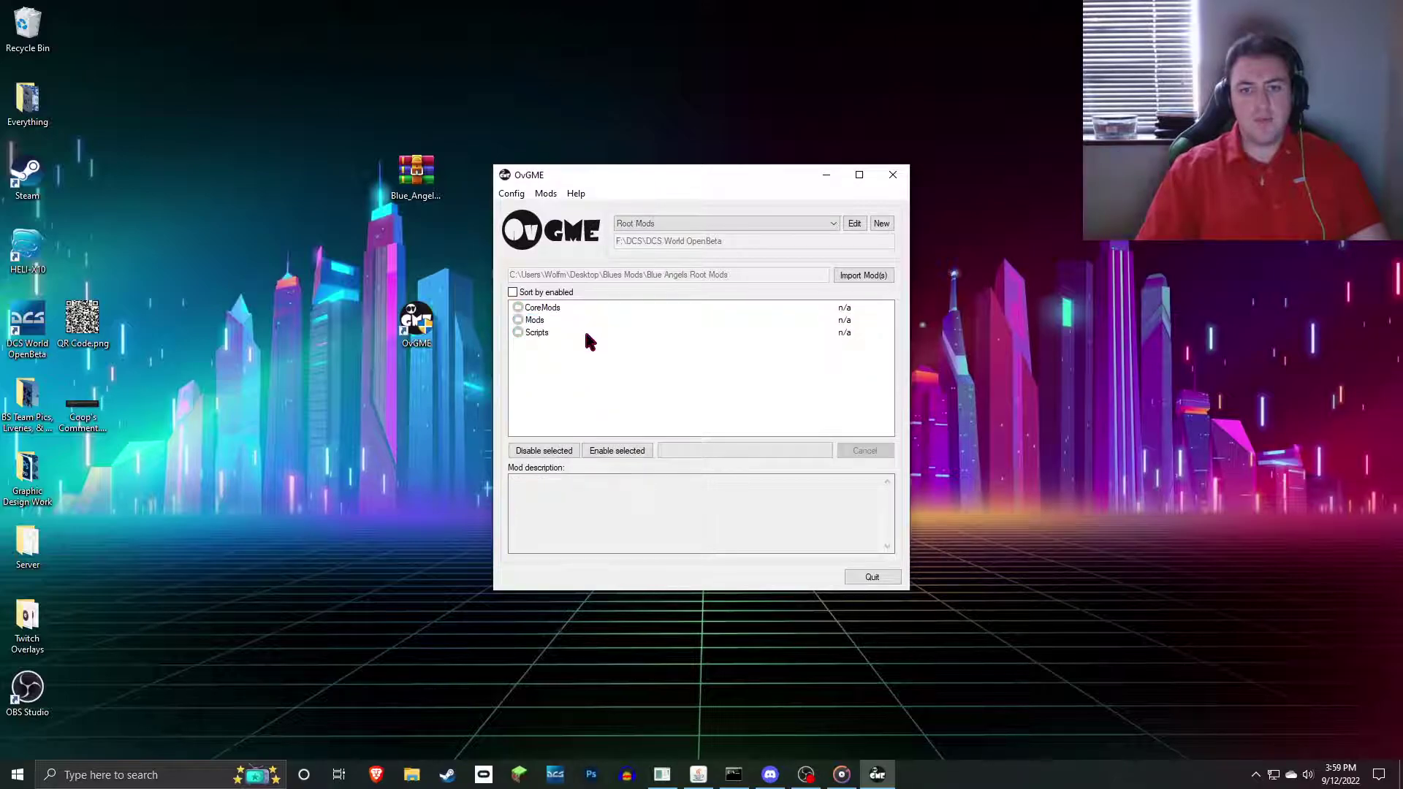
{"action": "left_click", "coordinate": [882, 224]}
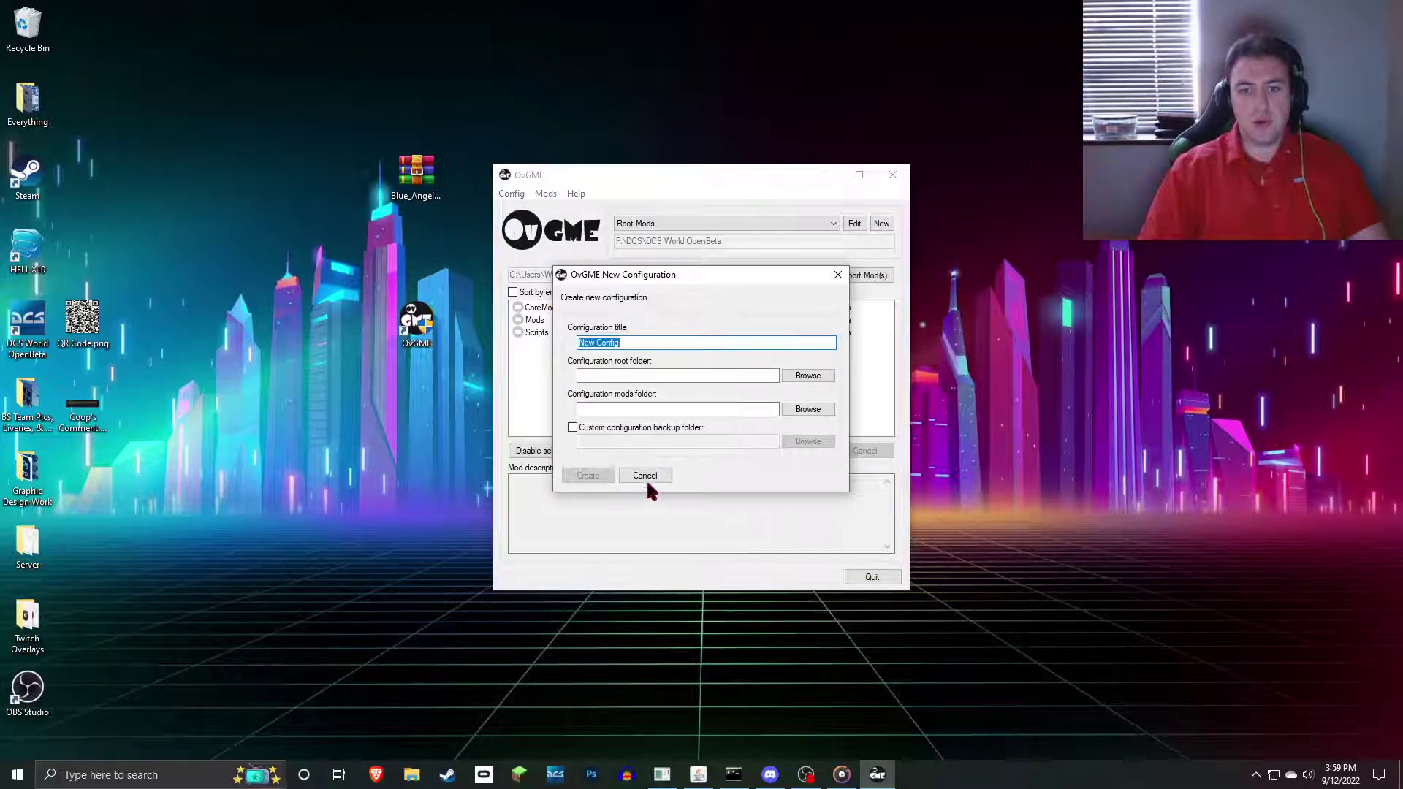
{"action": "left_click", "coordinate": [644, 476]}
{"action": "left_click", "coordinate": [854, 223]}
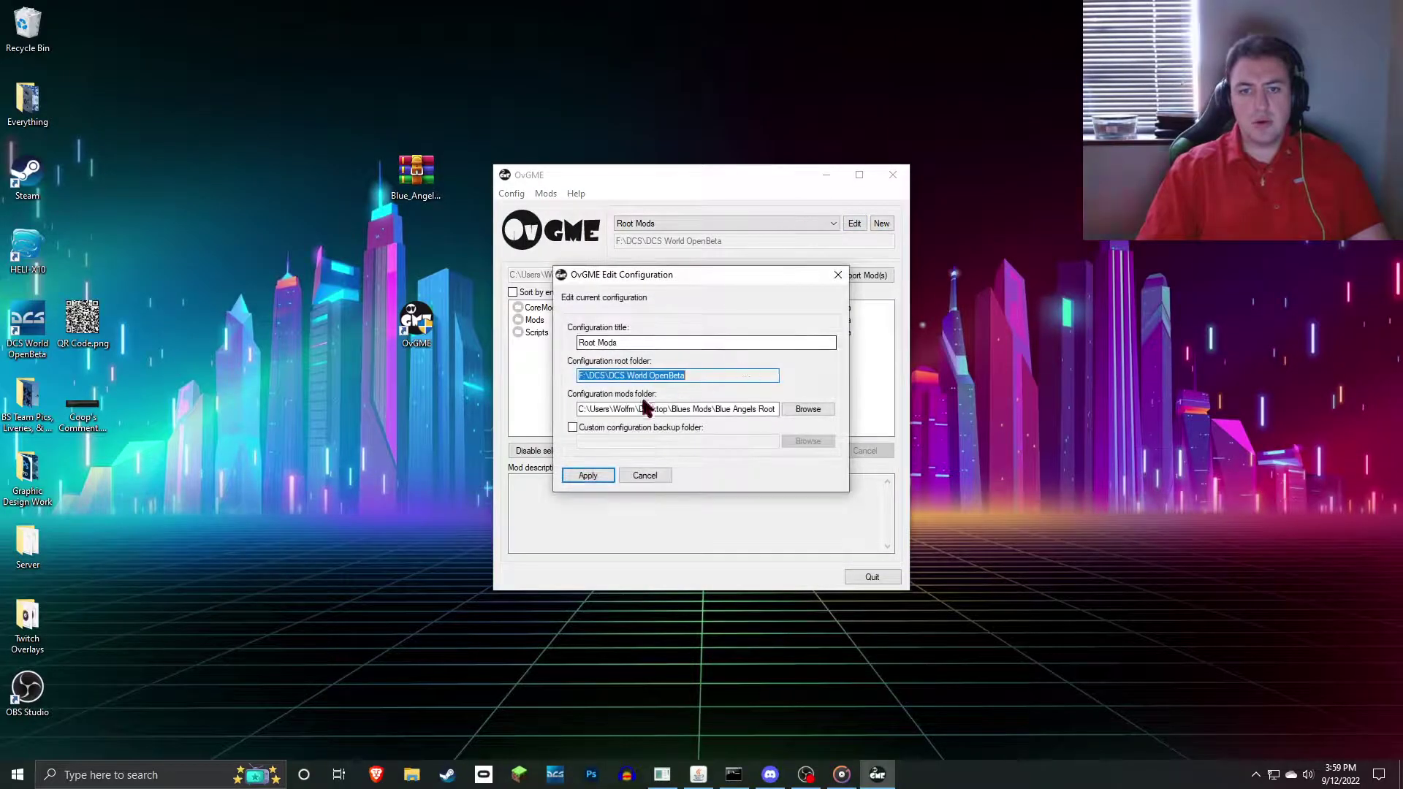
{"action": "left_click", "coordinate": [638, 477]}
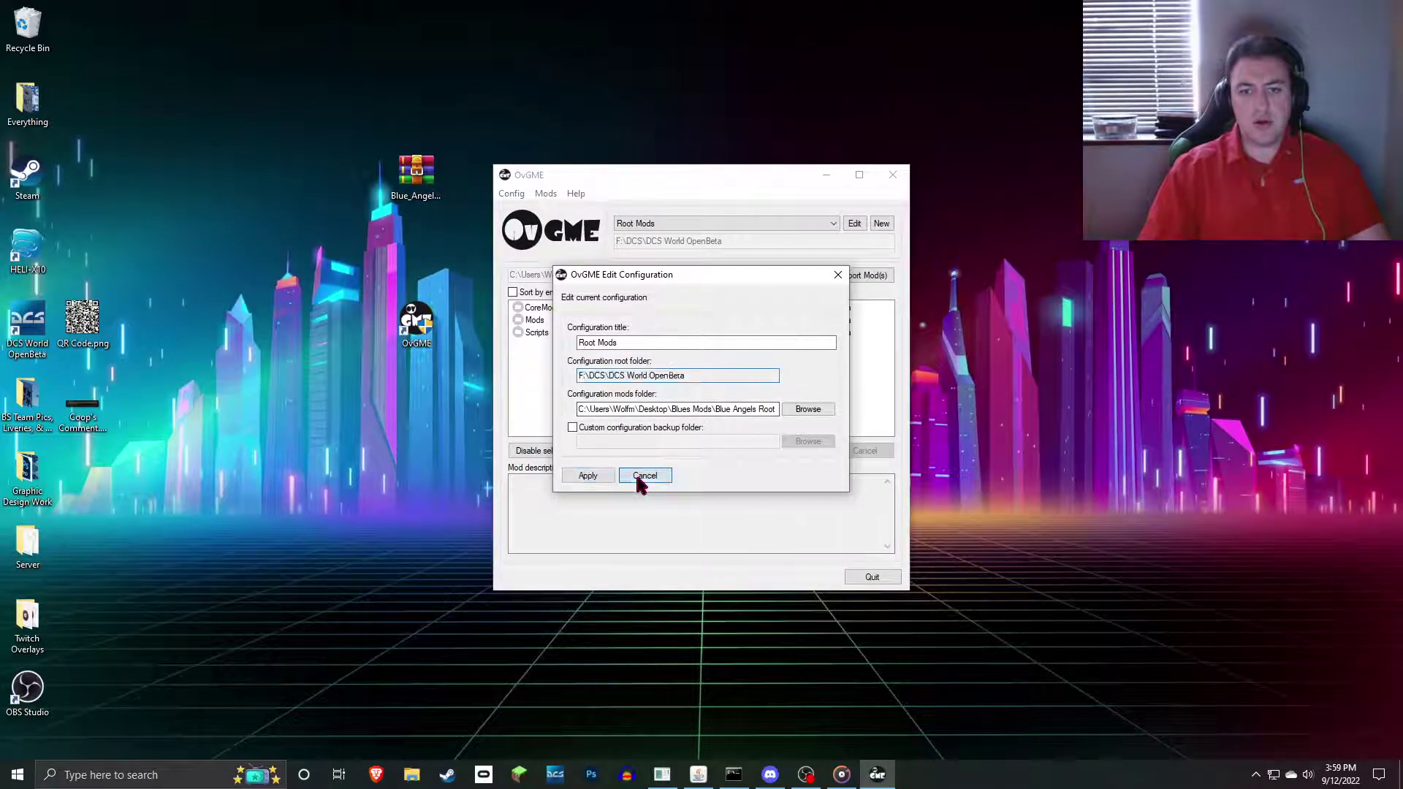
- Remove the Root Mods and Saved Game Mods configurations and close OvGME
{"action": "left_click", "coordinate": [511, 194]}
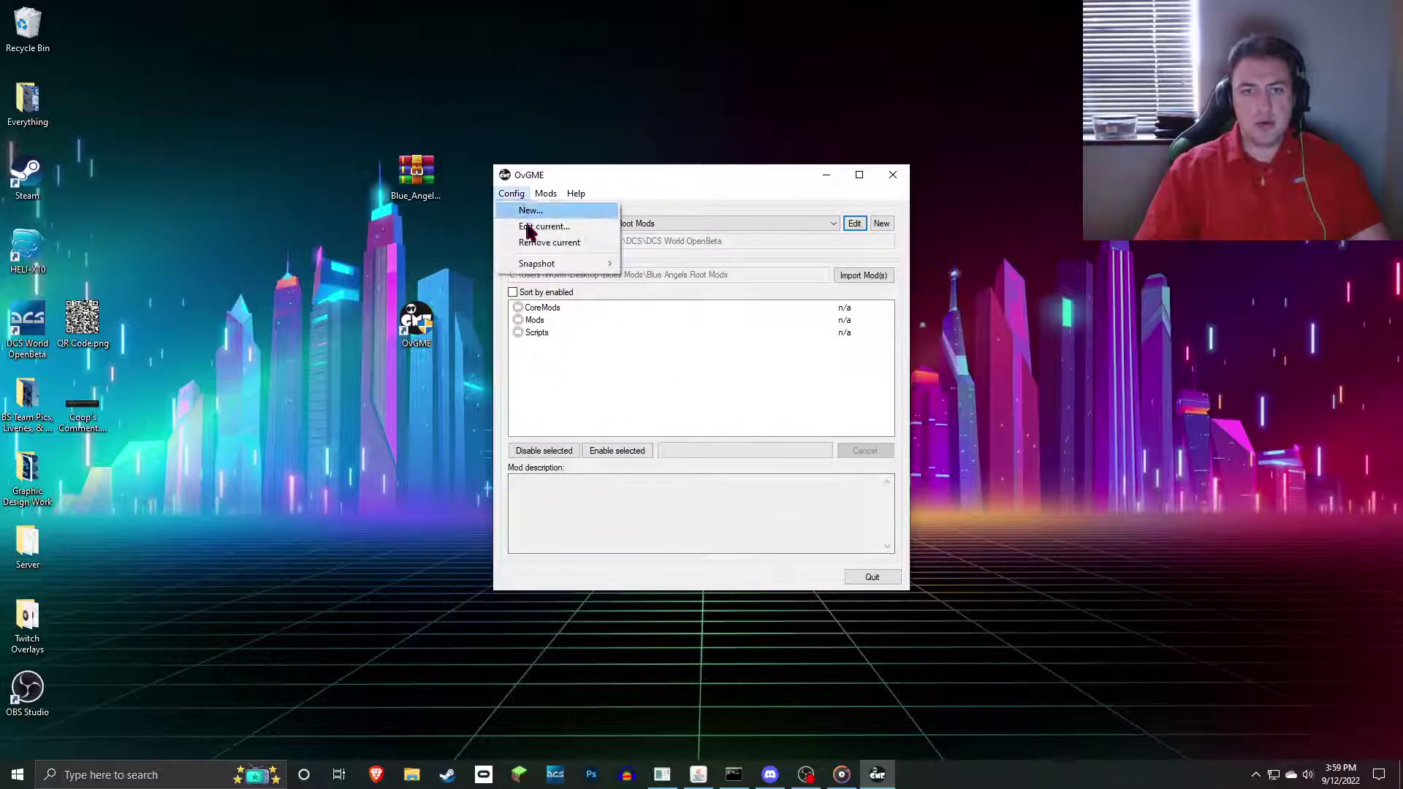
{"action": "left_click", "coordinate": [542, 243]}
{"action": "left_click", "coordinate": [745, 435]}
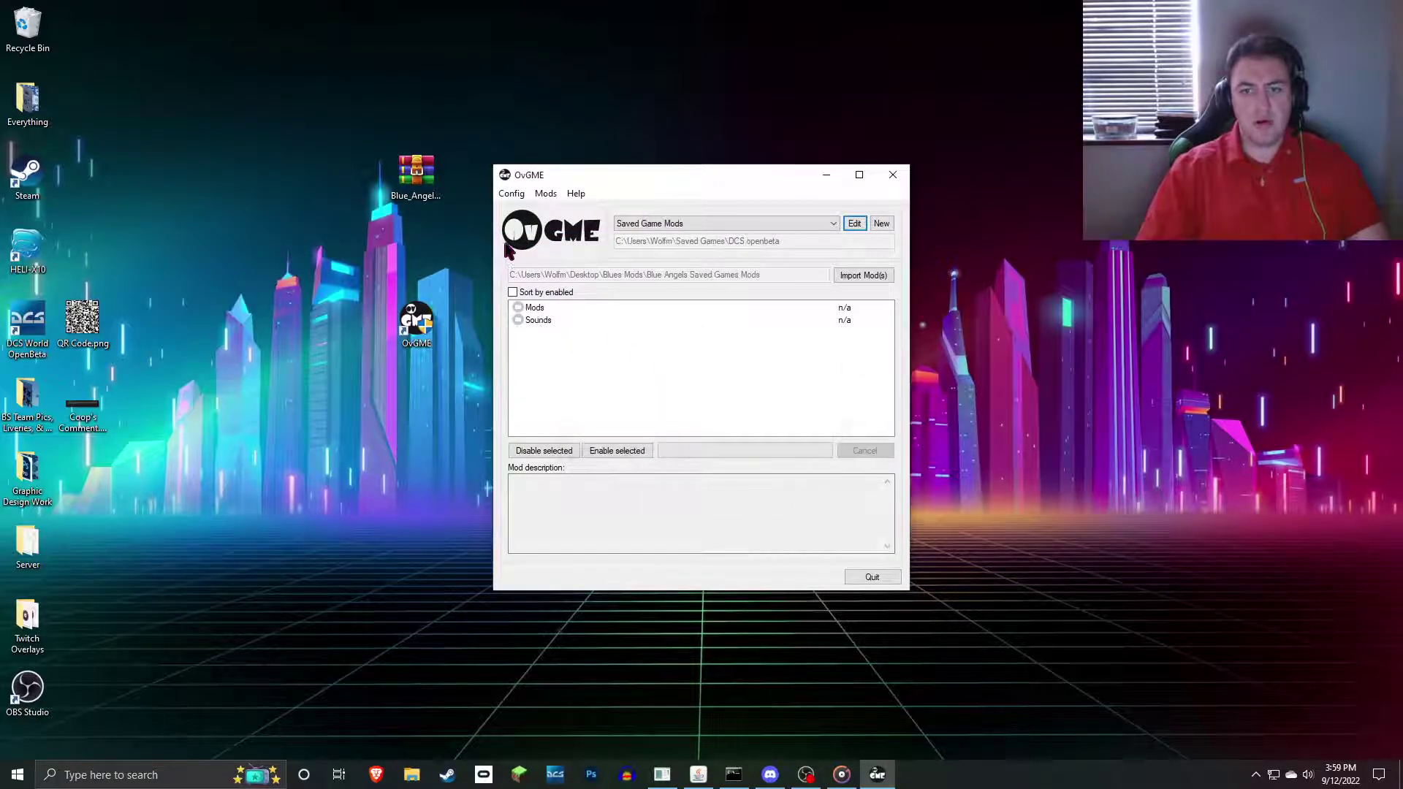
{"action": "left_click", "coordinate": [512, 193]}
{"action": "left_click", "coordinate": [542, 243]}
{"action": "left_click", "coordinate": [751, 434]}
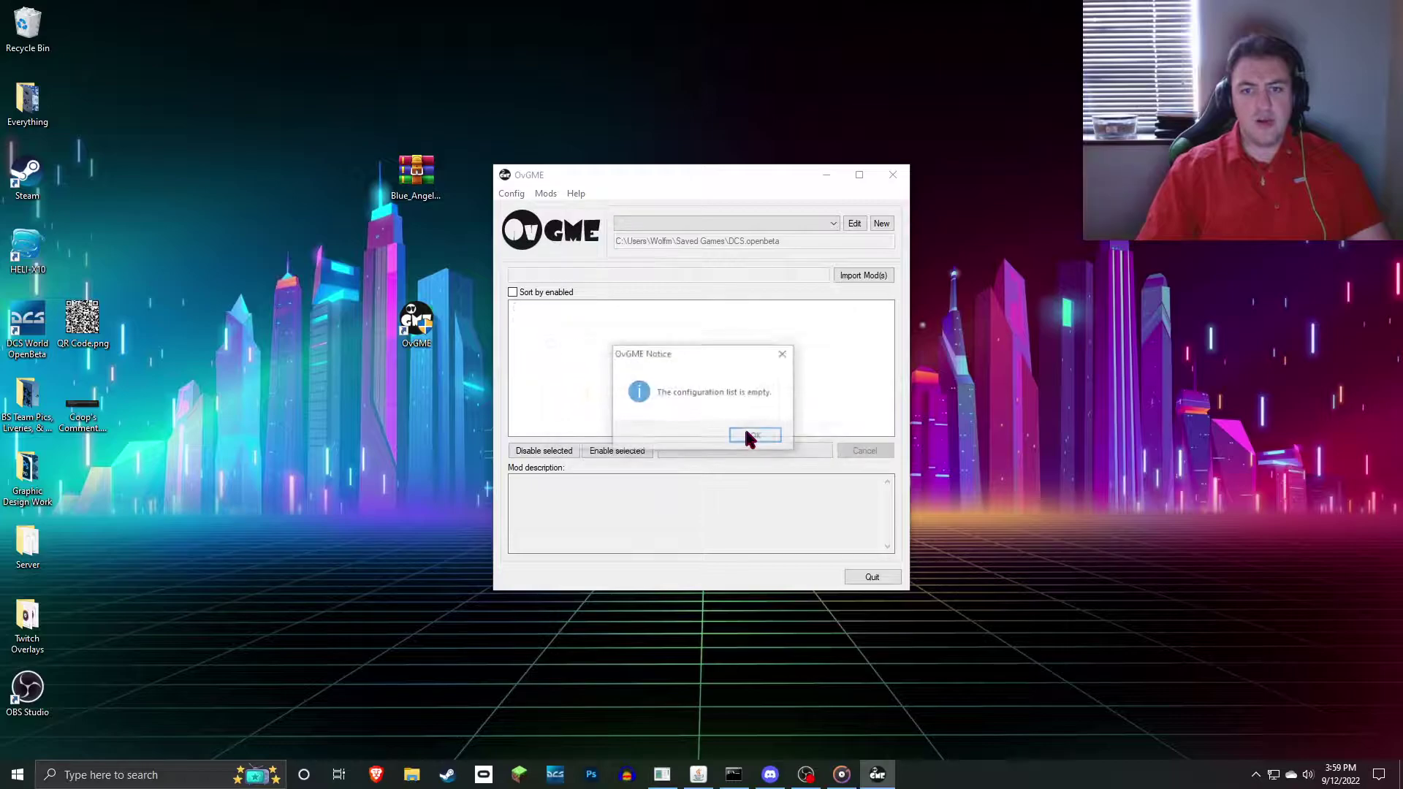
{"action": "left_click", "coordinate": [752, 436]}
{"action": "left_click", "coordinate": [892, 175]}
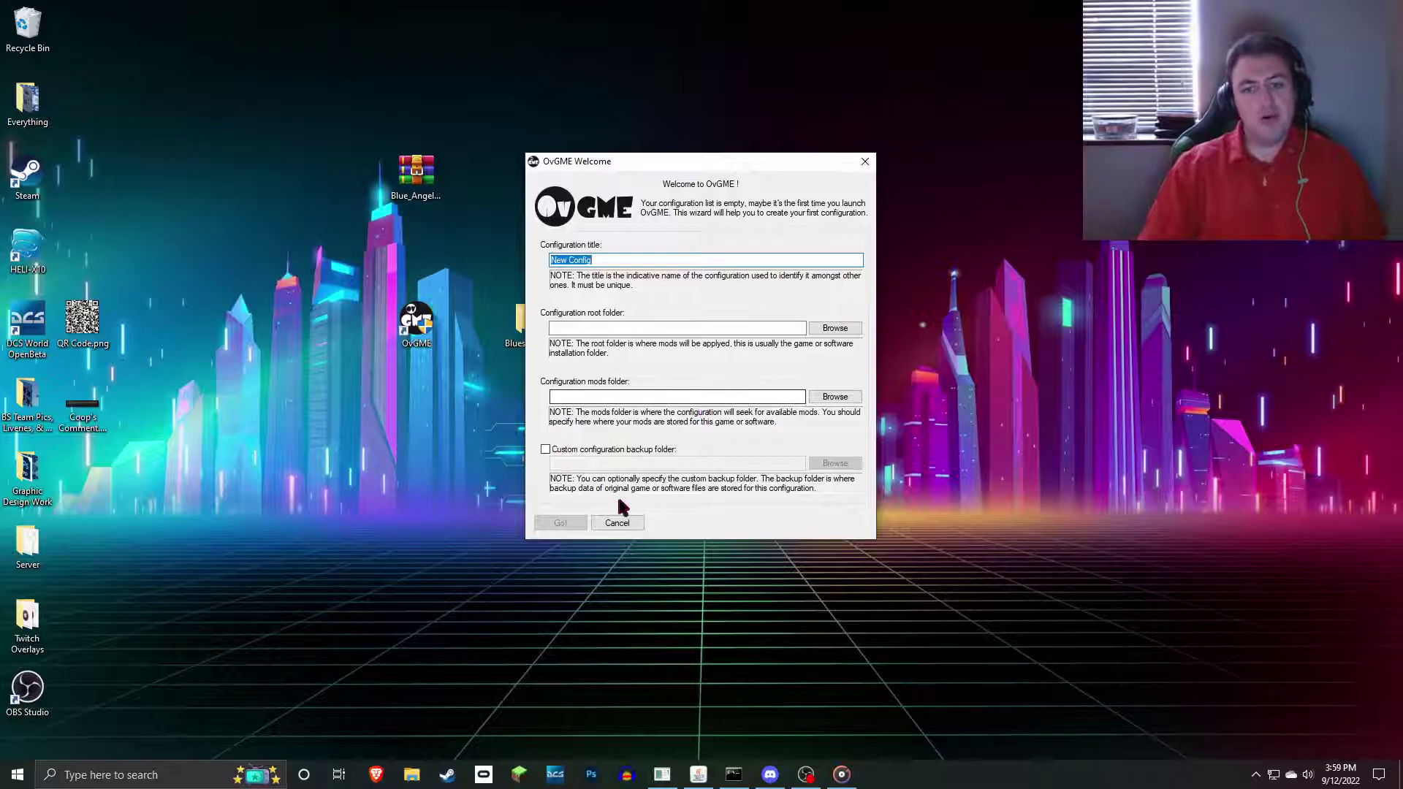
- Dismiss the OvGME welcome wizard and start a new configuration titled Root Mods
{"action": "left_click", "coordinate": [616, 523]}
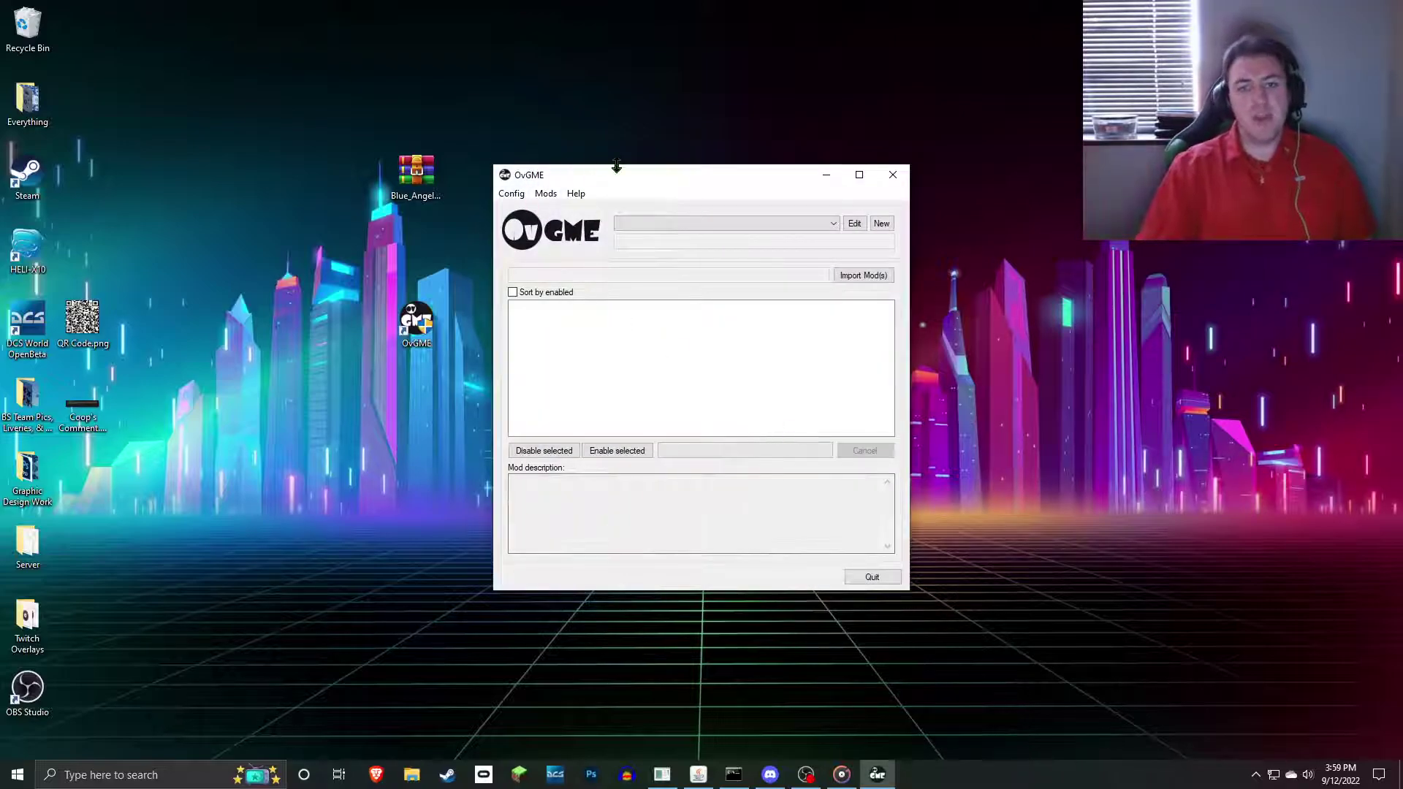
{"action": "mouse_move", "coordinate": [666, 185]}
{"action": "left_mouse_down"}
{"action": "mouse_move", "coordinate": [687, 168]}
{"action": "mouse_move", "coordinate": [651, 168]}
{"action": "mouse_move", "coordinate": [671, 168]}
{"action": "left_mouse_up"}
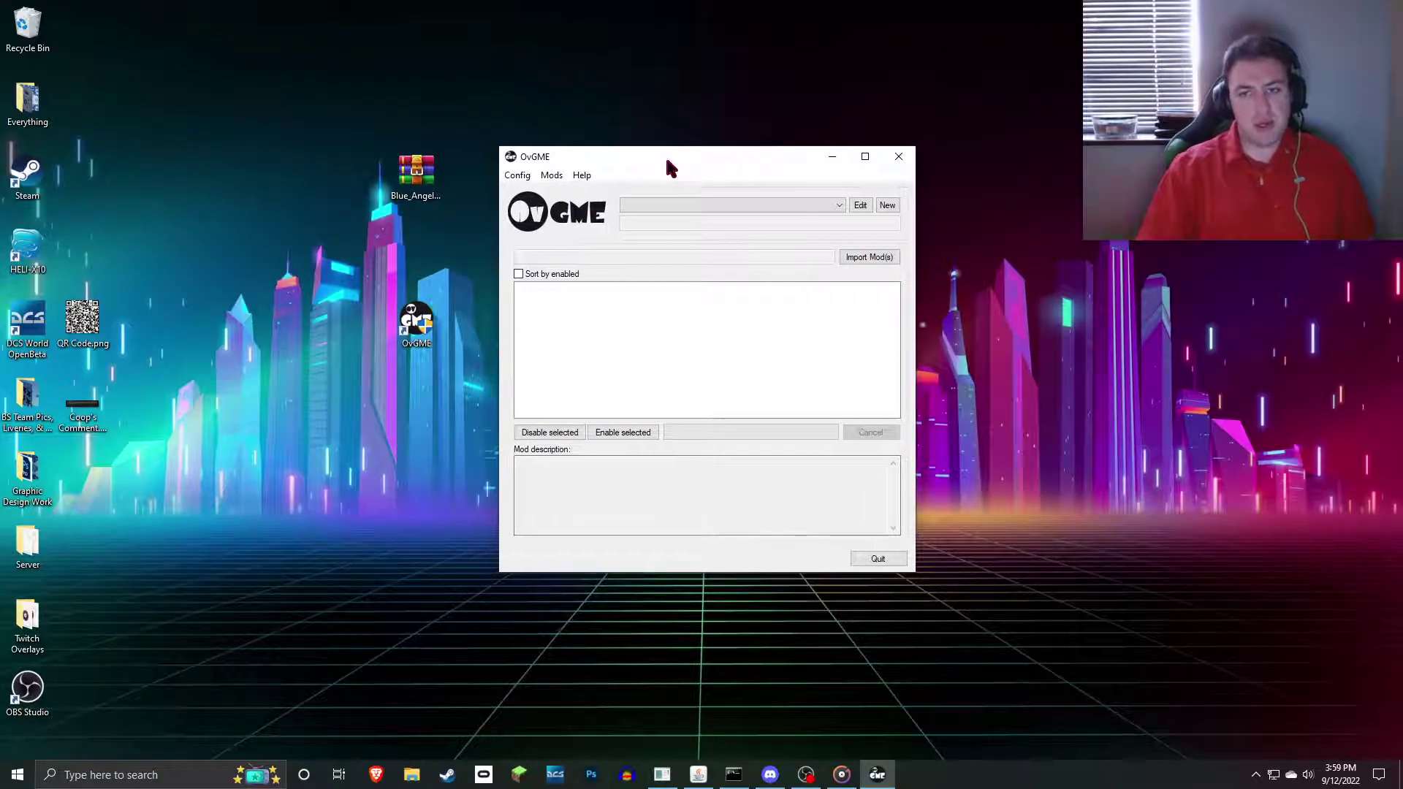
{"action": "left_click", "coordinate": [888, 206]}
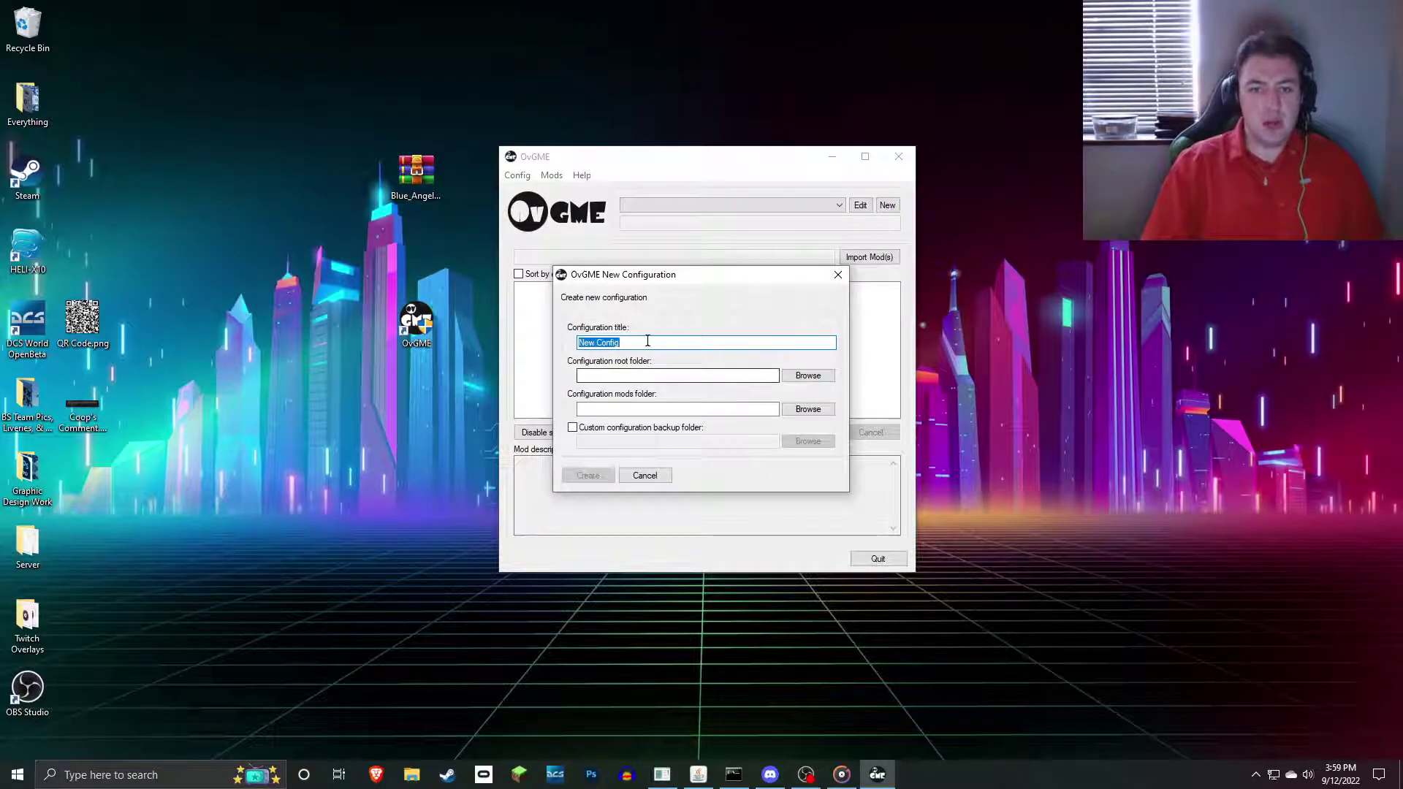
{"action": "key", "text": "BackSpace"}
{"action": "type", "text": "Root "}
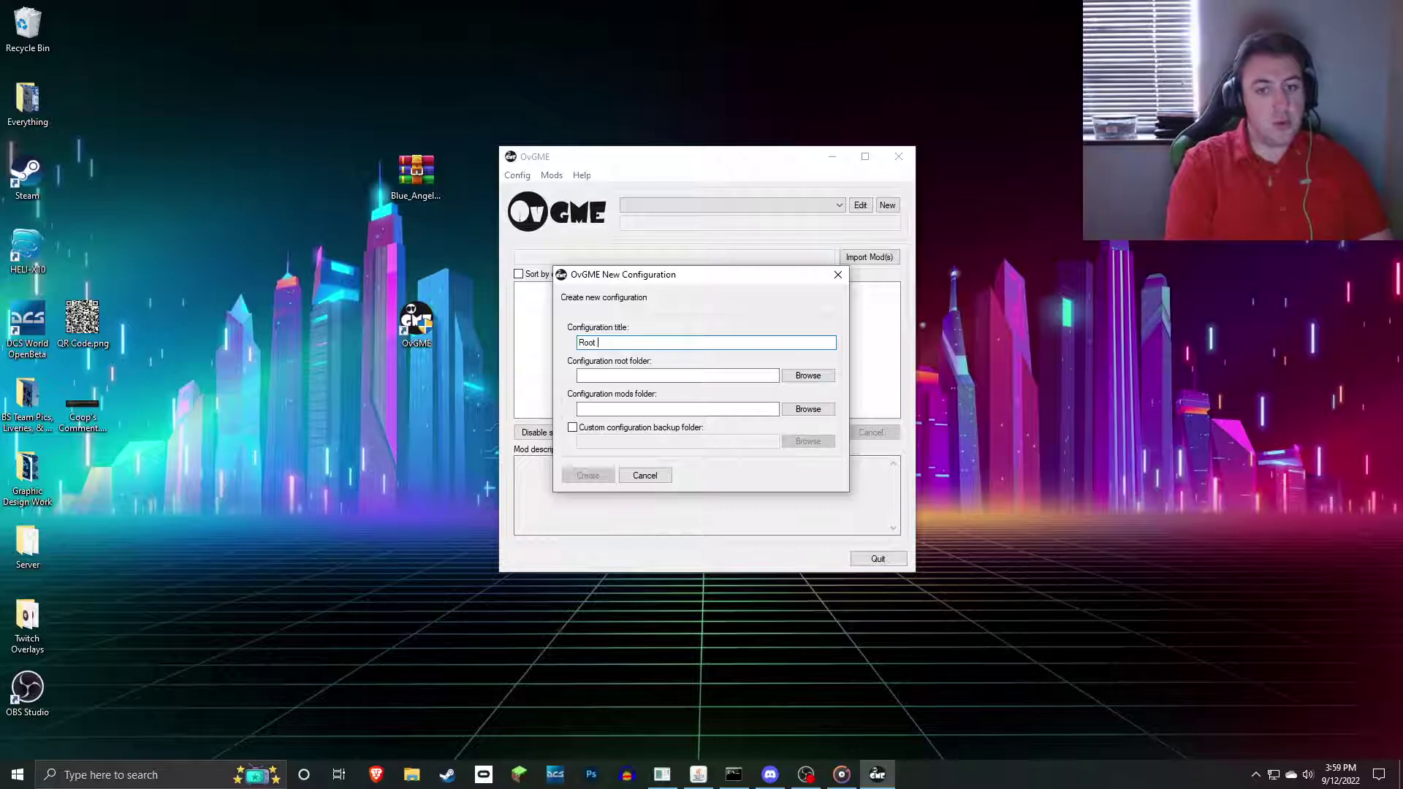
{"action": "type", "text": "Mods"}
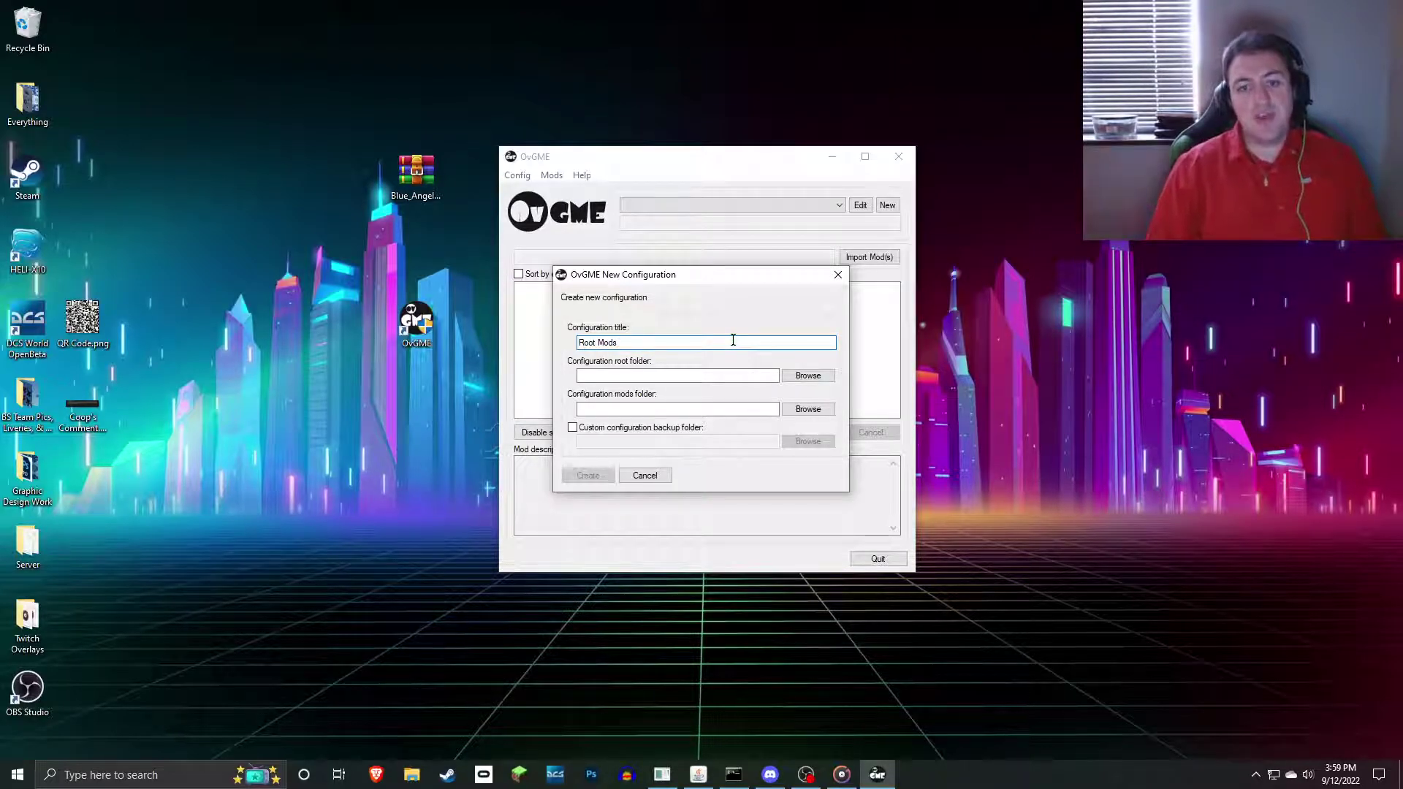
- Set the Root Mods configuration's root folder to F:\DCS\DCS World OpenBeta
{"action": "left_click", "coordinate": [811, 376]}
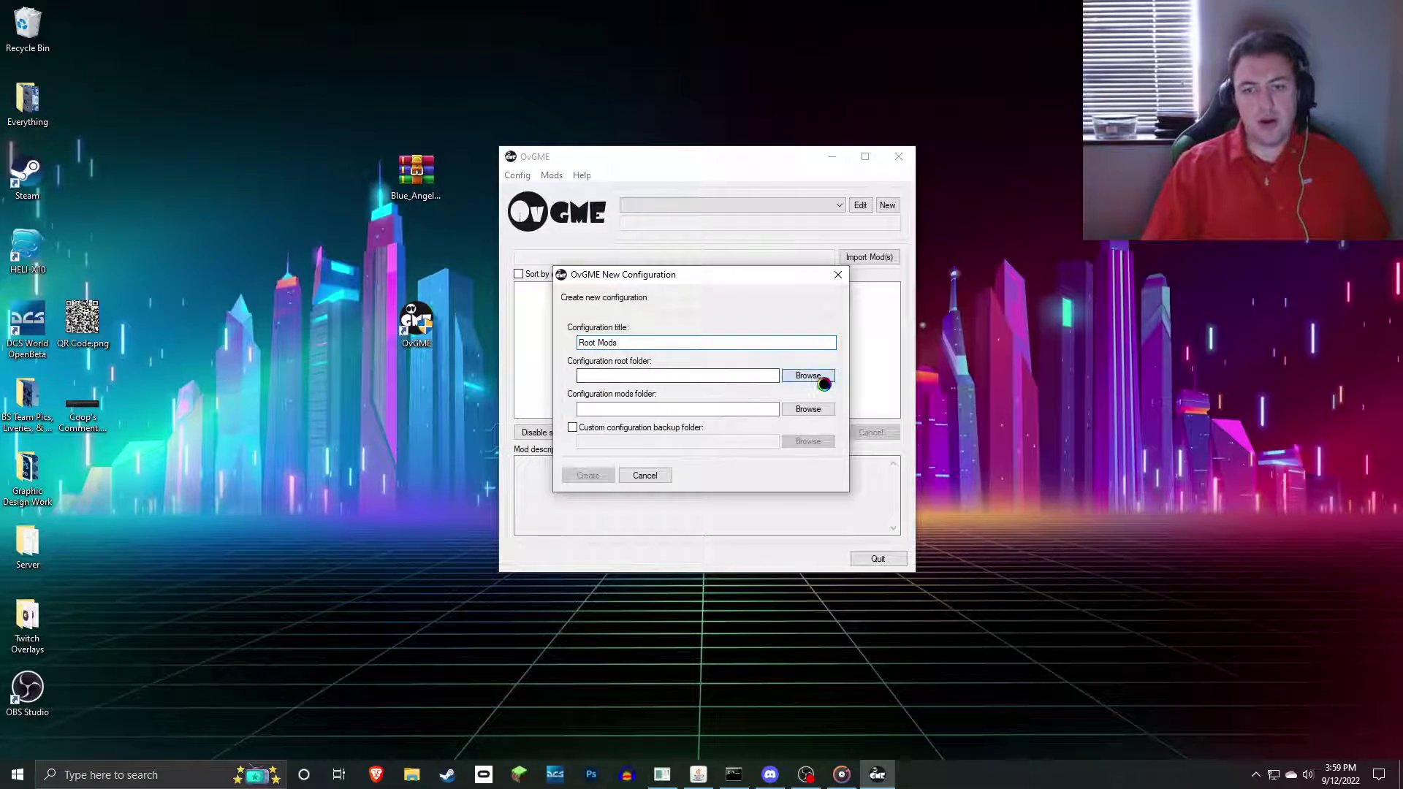
{"action": "left_click_drag", "start_coordinate": [686, 276], "coordinate": [728, 266]}
{"action": "scroll", "coordinate": [655, 380], "scroll_direction": "down", "scroll_amount": 2}
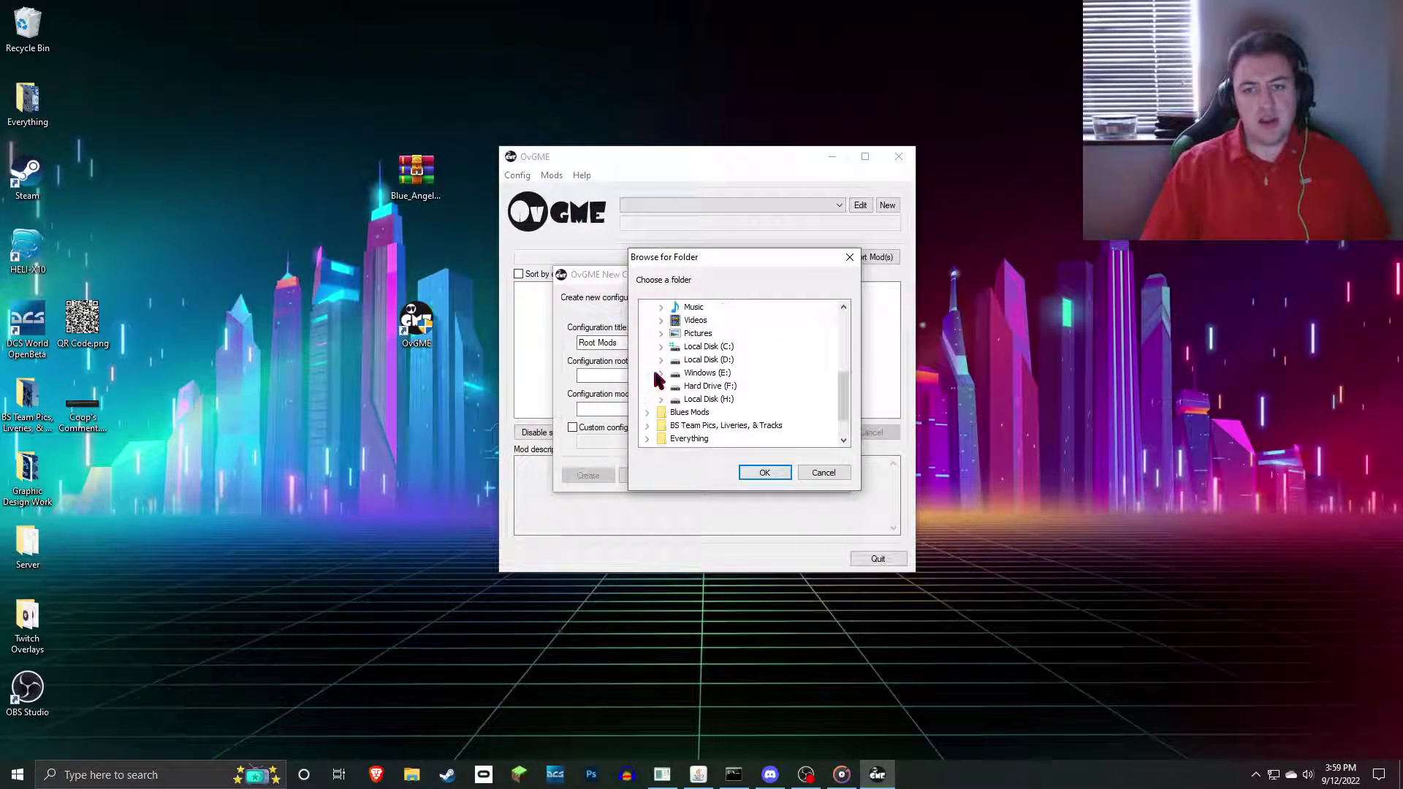
{"action": "double_click", "coordinate": [722, 385]}
{"action": "double_click", "coordinate": [694, 375]}
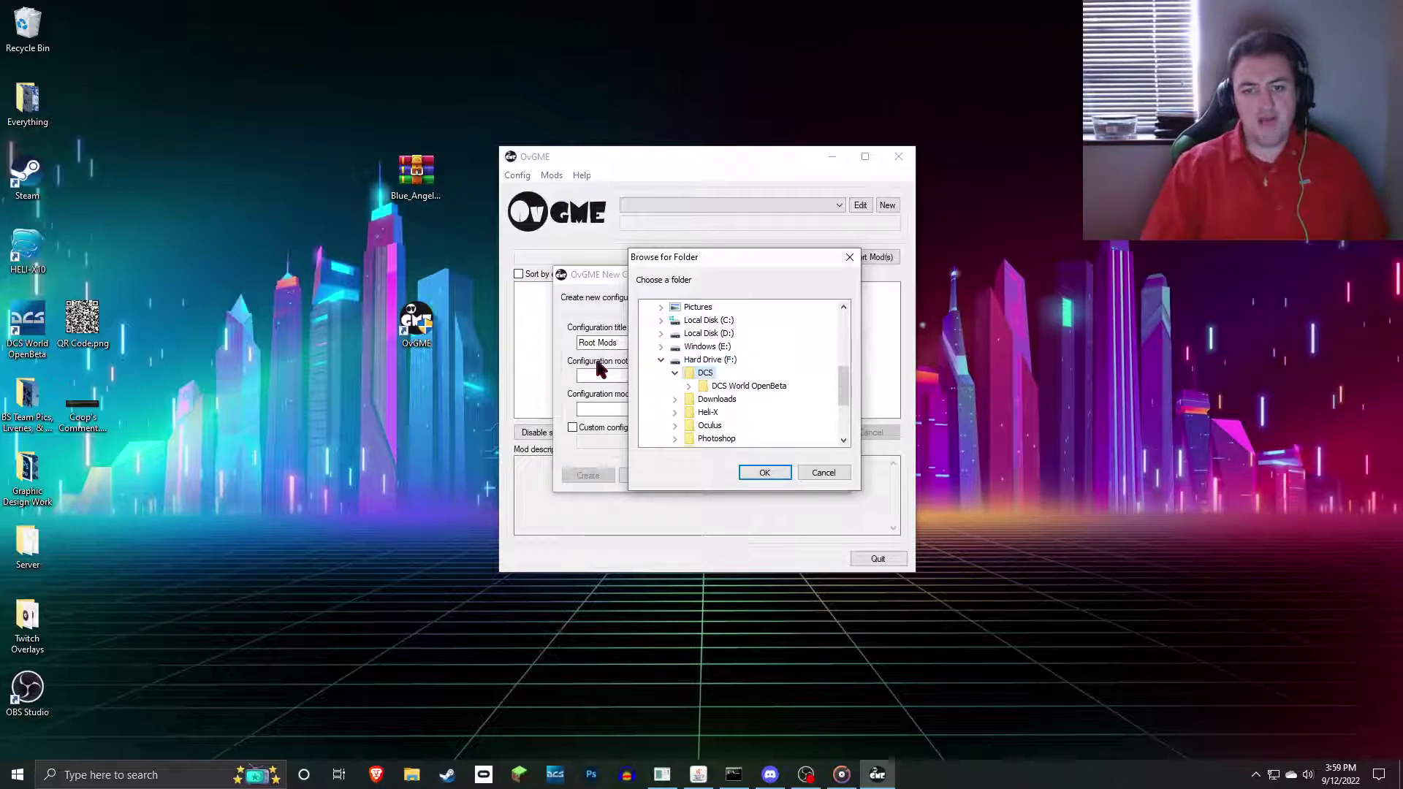
{"action": "double_click", "coordinate": [730, 387]}
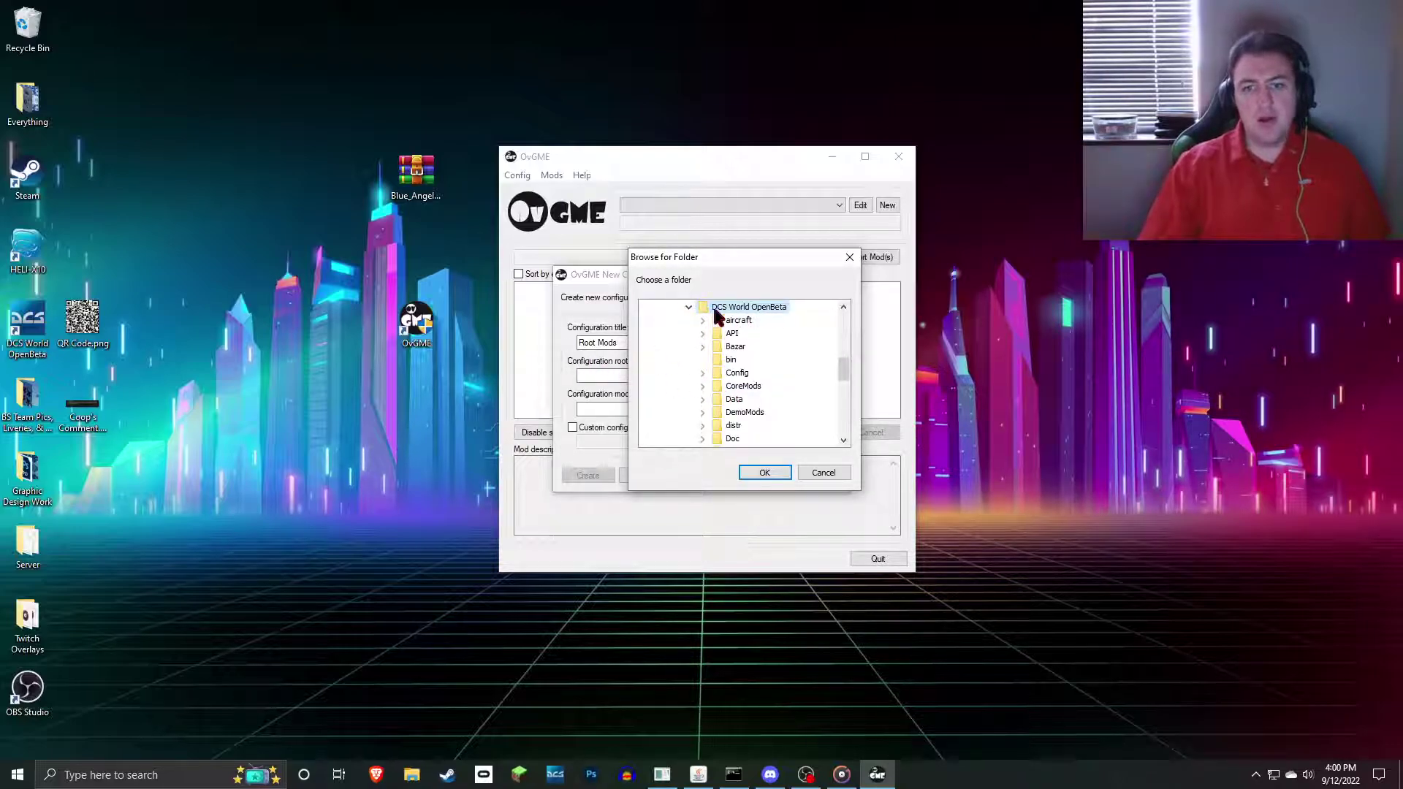
{"action": "left_click", "coordinate": [766, 473]}
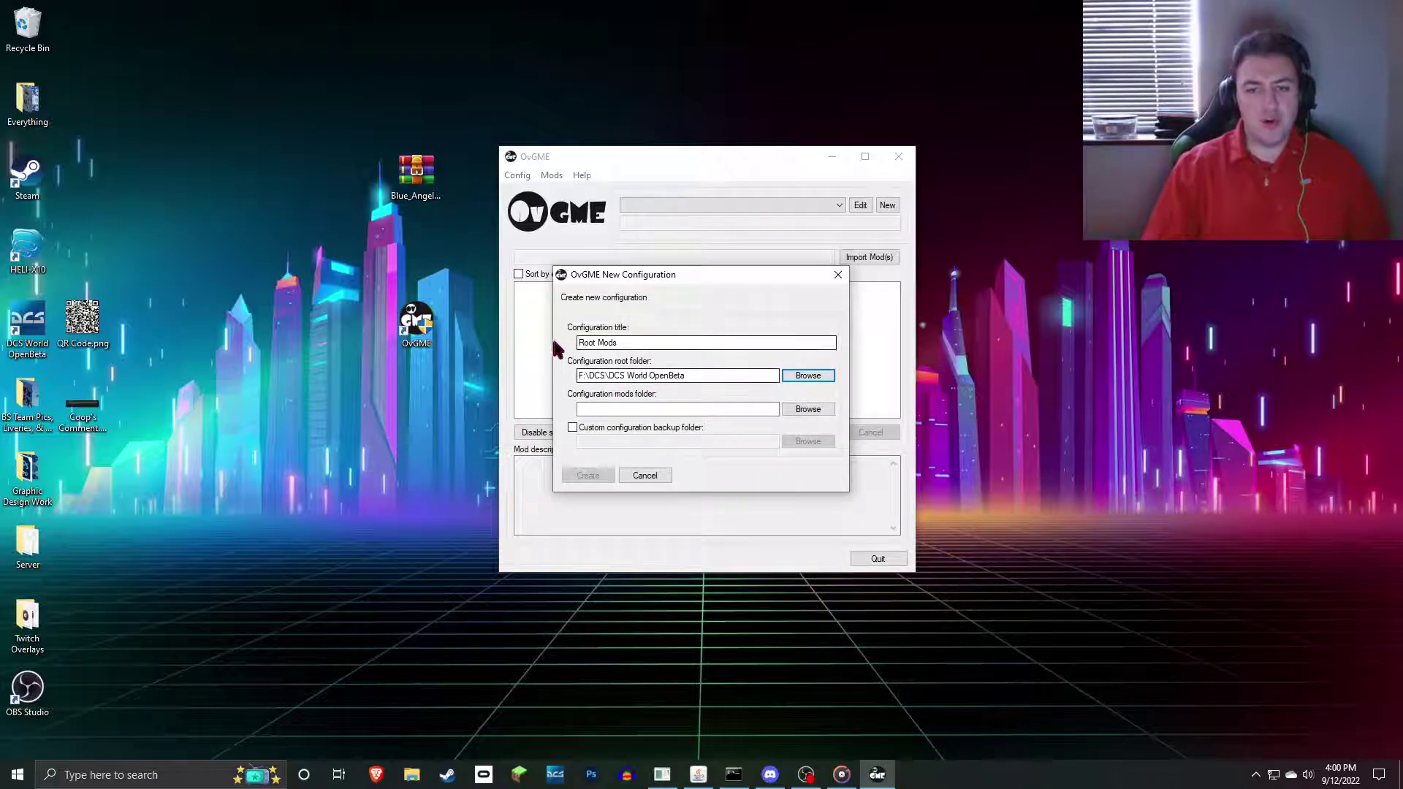
- Set the configuration's mods folder to Blue Angels Root Mods inside Blues Mods on the desktop, and create the configuration
{"action": "left_click", "coordinate": [823, 411]}
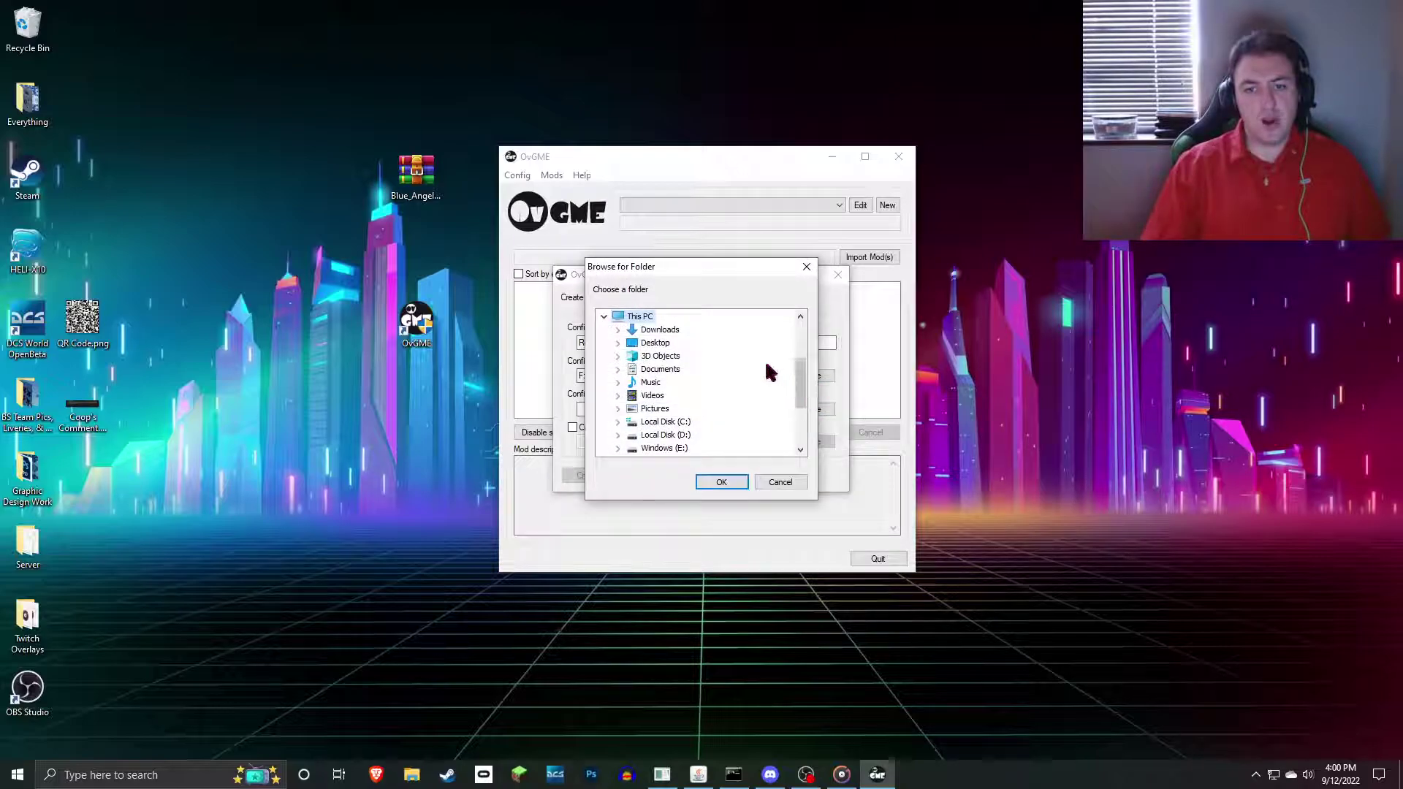
{"action": "left_click", "coordinate": [643, 343]}
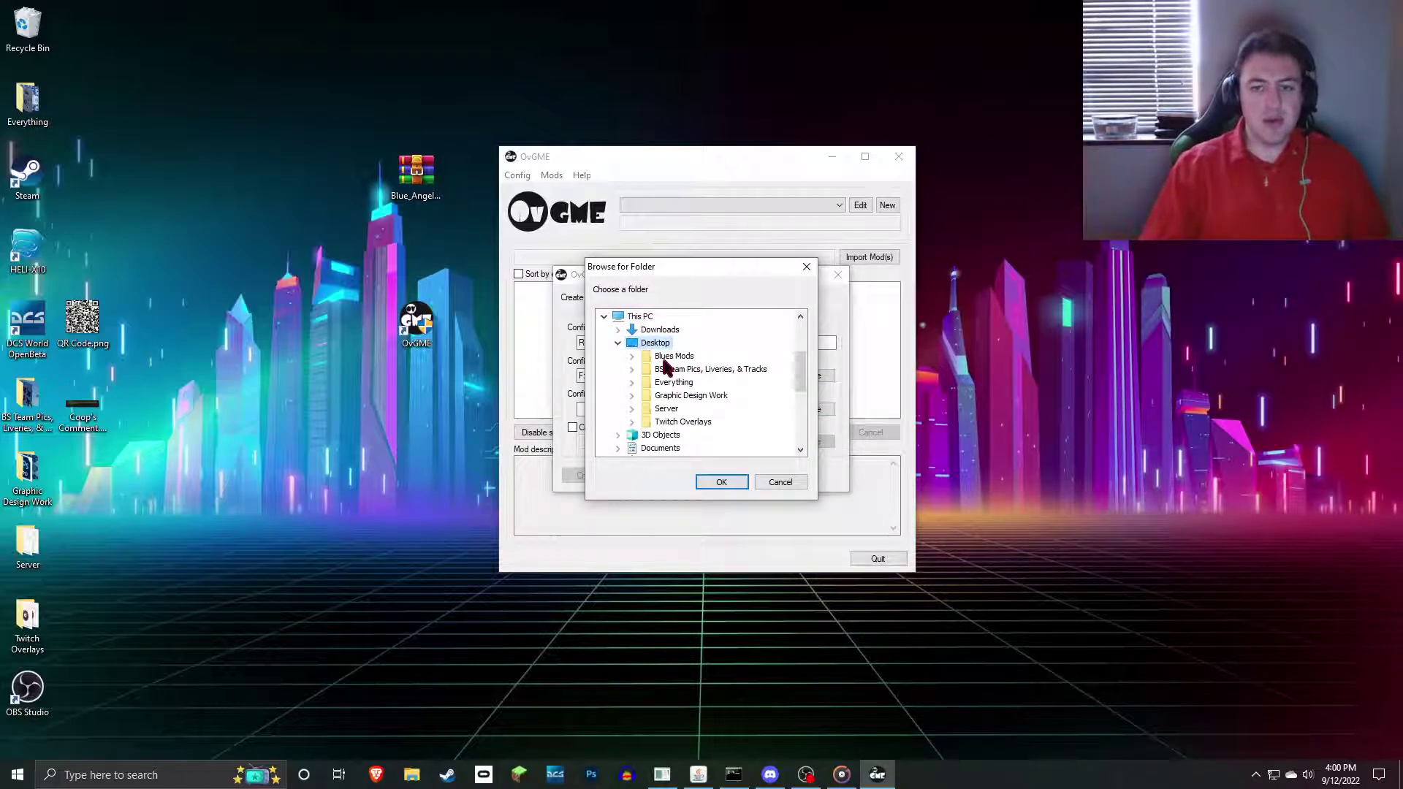
{"action": "double_click", "coordinate": [665, 358]}
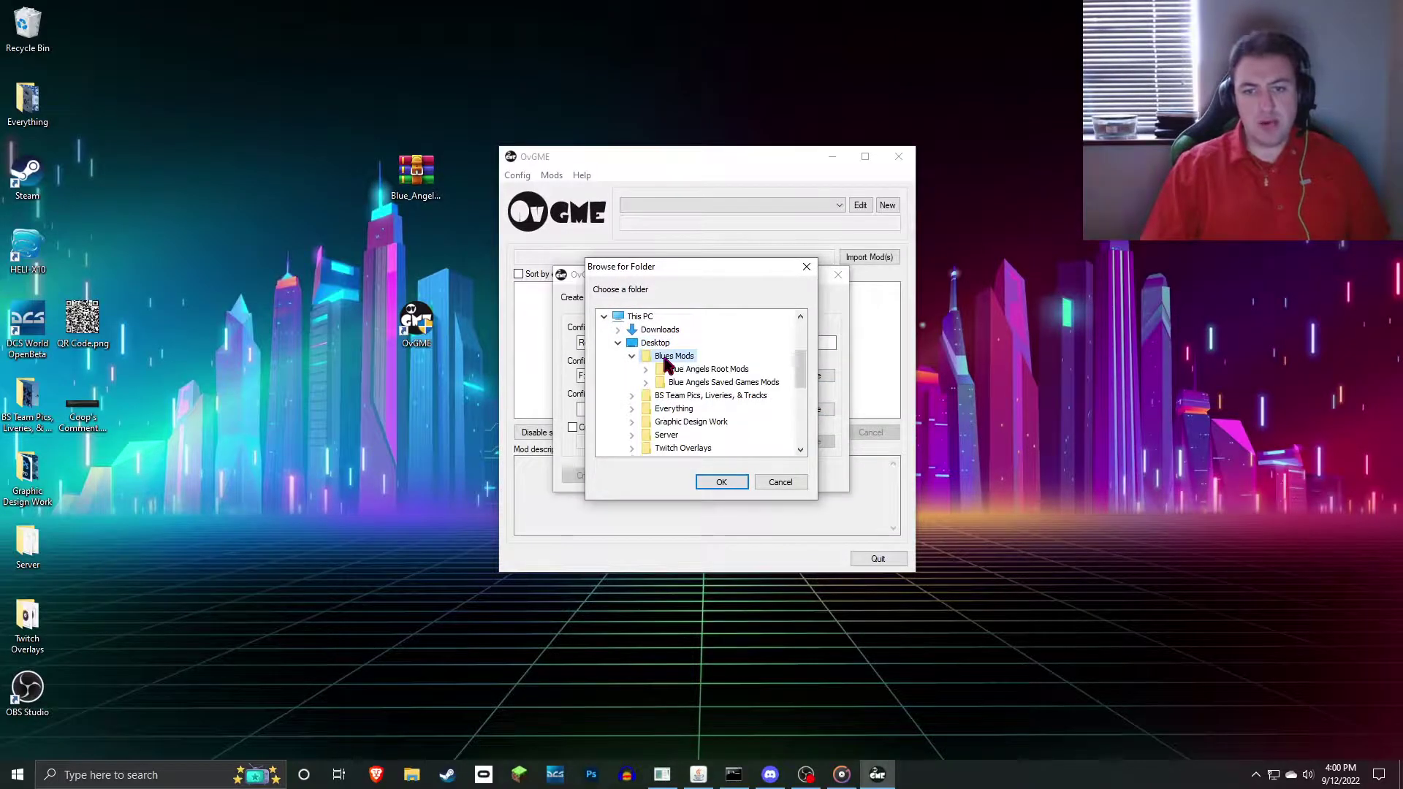
{"action": "left_click", "coordinate": [706, 370]}
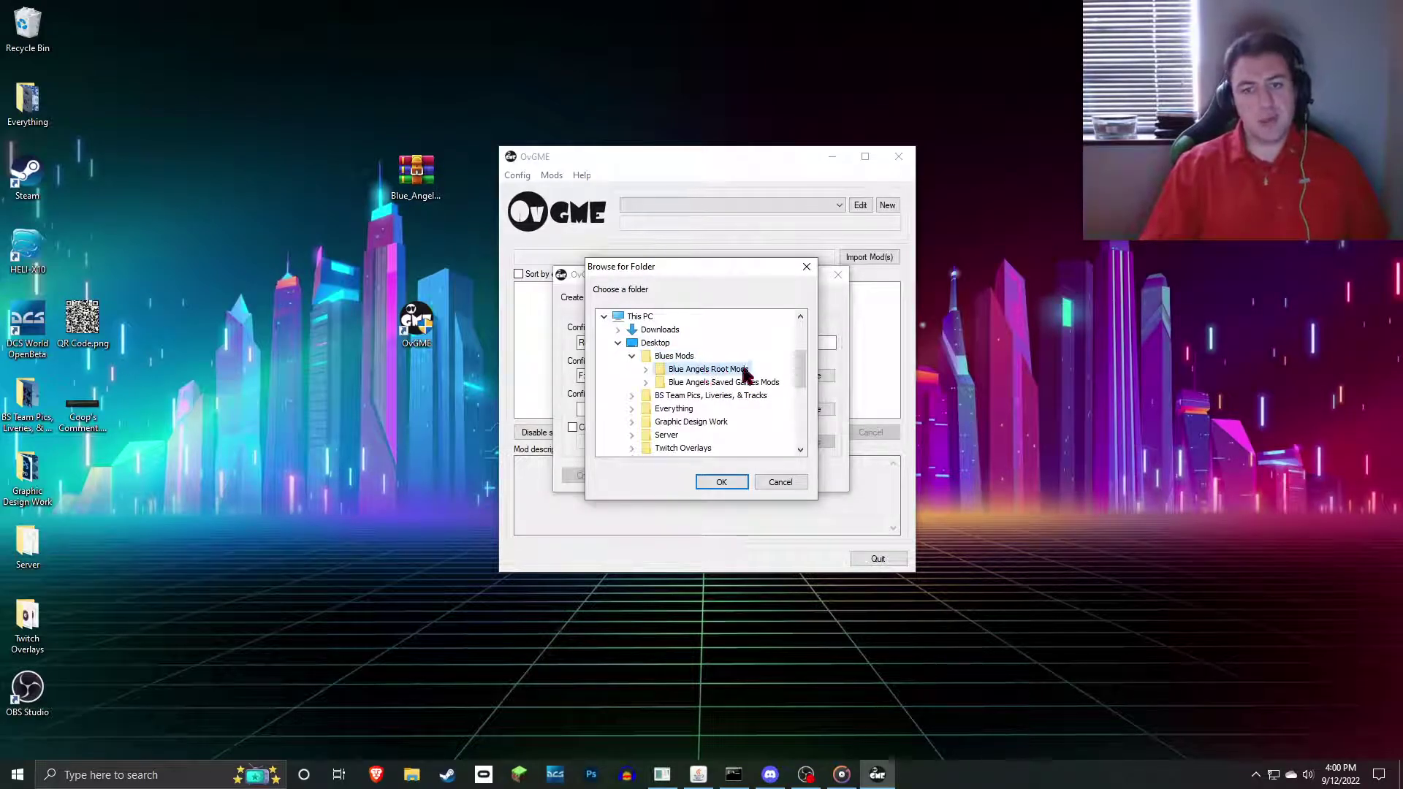
{"action": "left_click", "coordinate": [719, 483]}
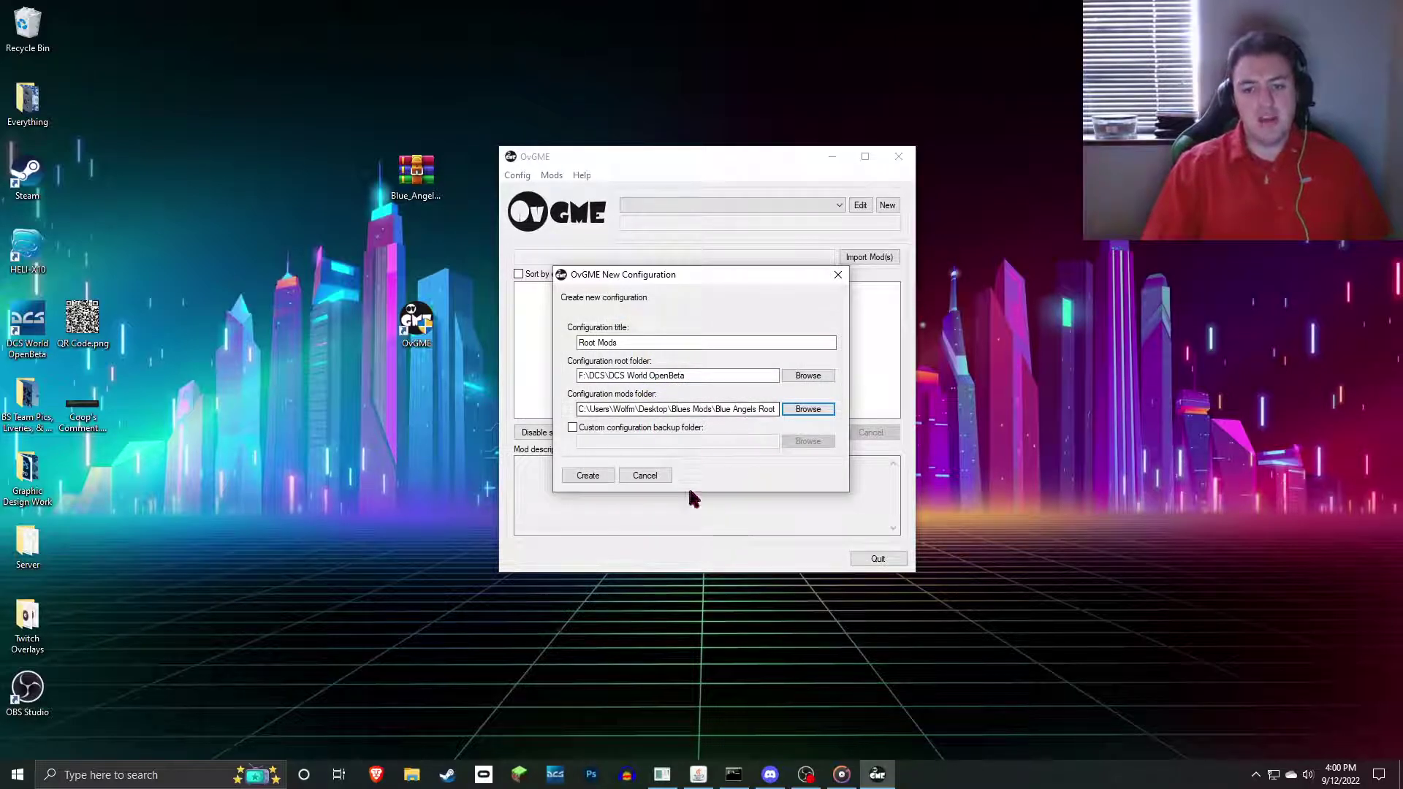
{"action": "left_click", "coordinate": [588, 476]}
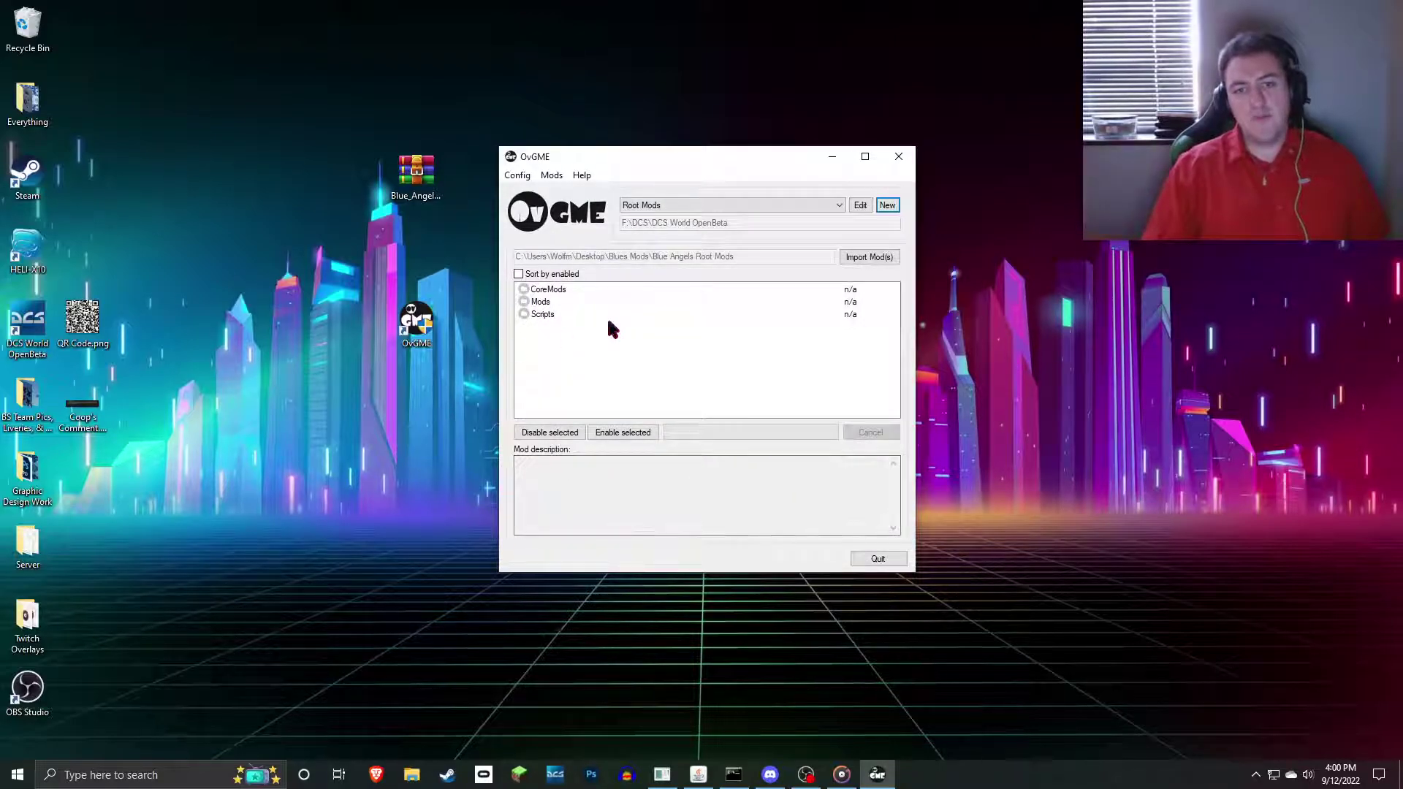
{"action": "mouse_move", "coordinate": [585, 333]}
{"action": "left_mouse_down"}
{"action": "mouse_move", "coordinate": [514, 282]}
{"action": "mouse_move", "coordinate": [585, 369]}
{"action": "mouse_move", "coordinate": [539, 292]}
{"action": "mouse_move", "coordinate": [589, 361]}
{"action": "left_mouse_up"}
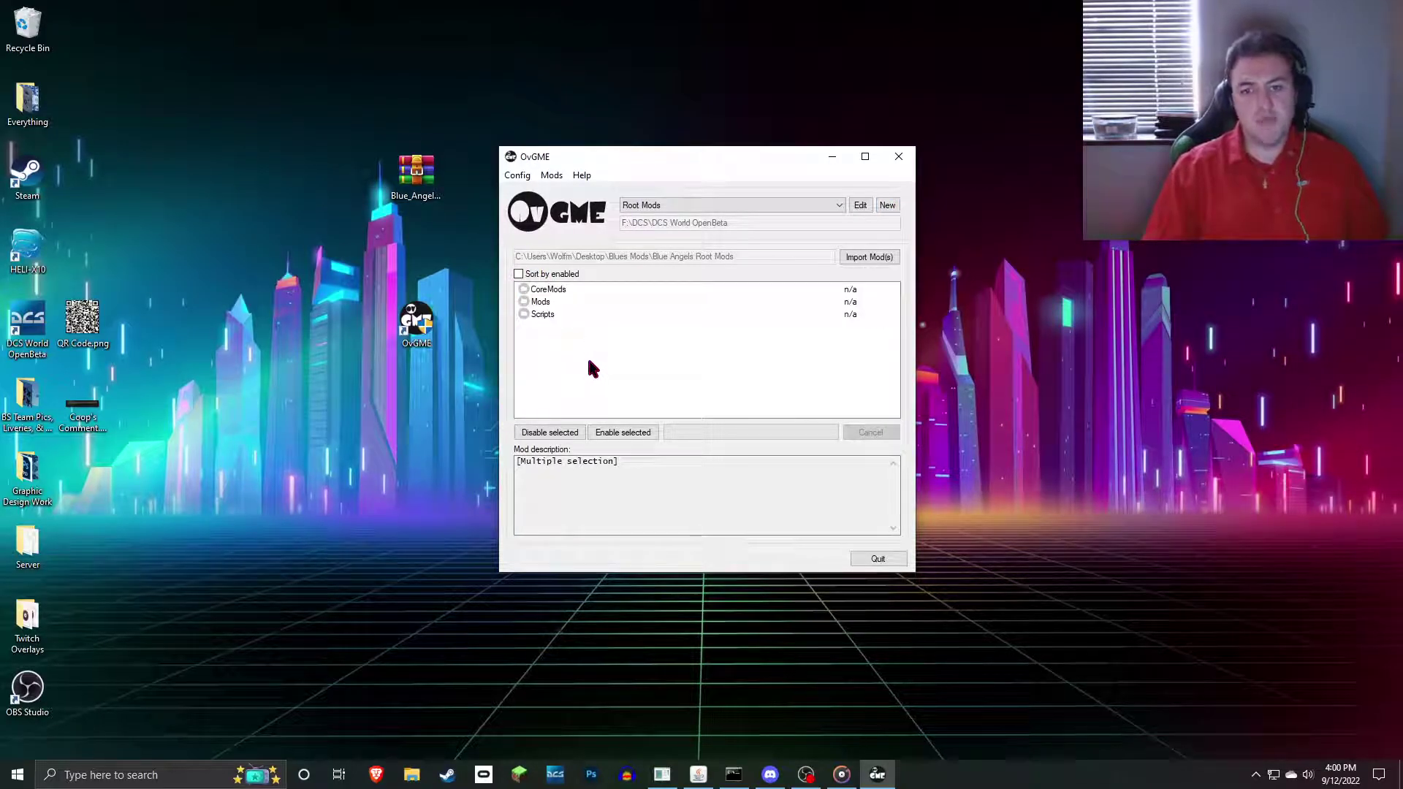
- Start another new configuration titled Saved Game Mods
{"action": "left_click", "coordinate": [887, 205]}
{"action": "type", "text": "S"}
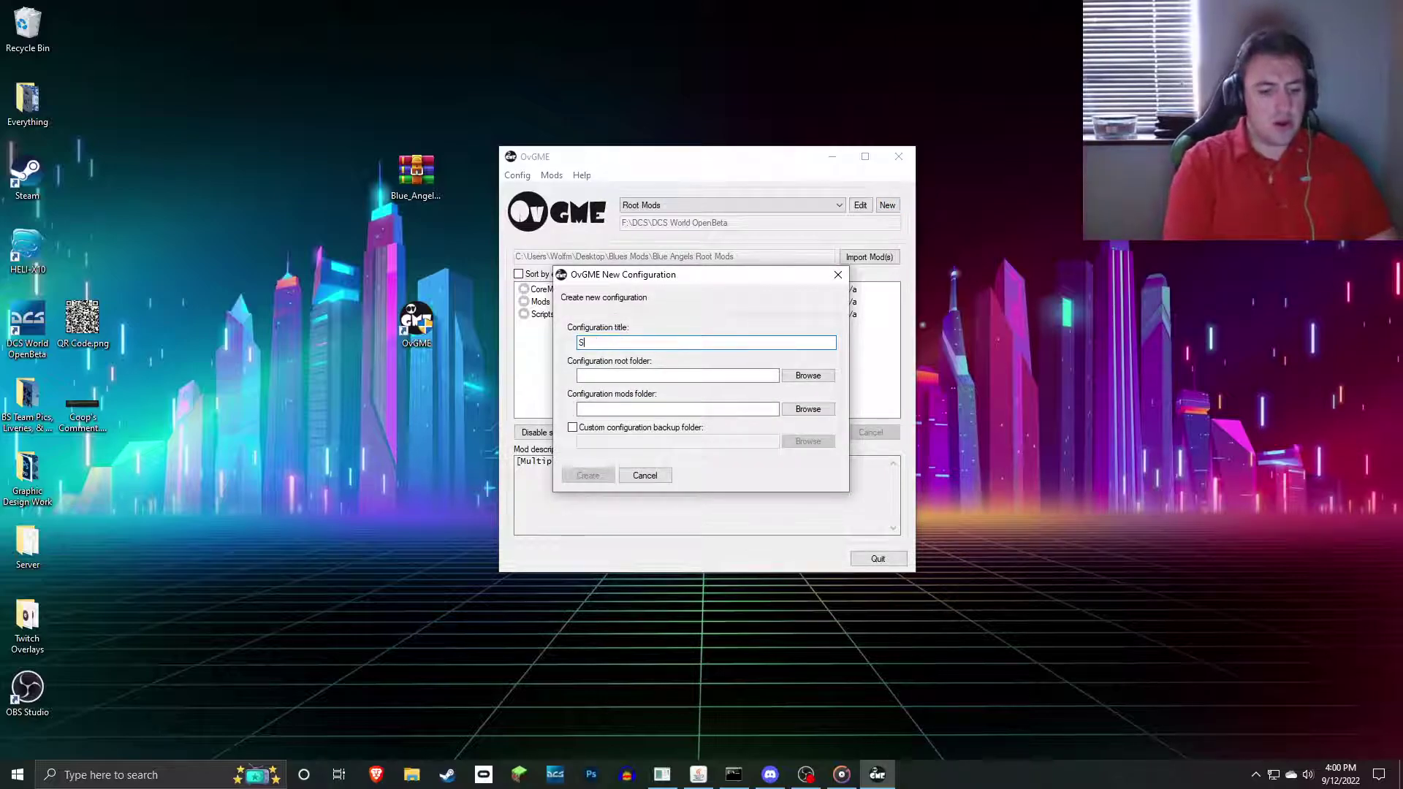
{"action": "type", "text": "aved Game Mods"}
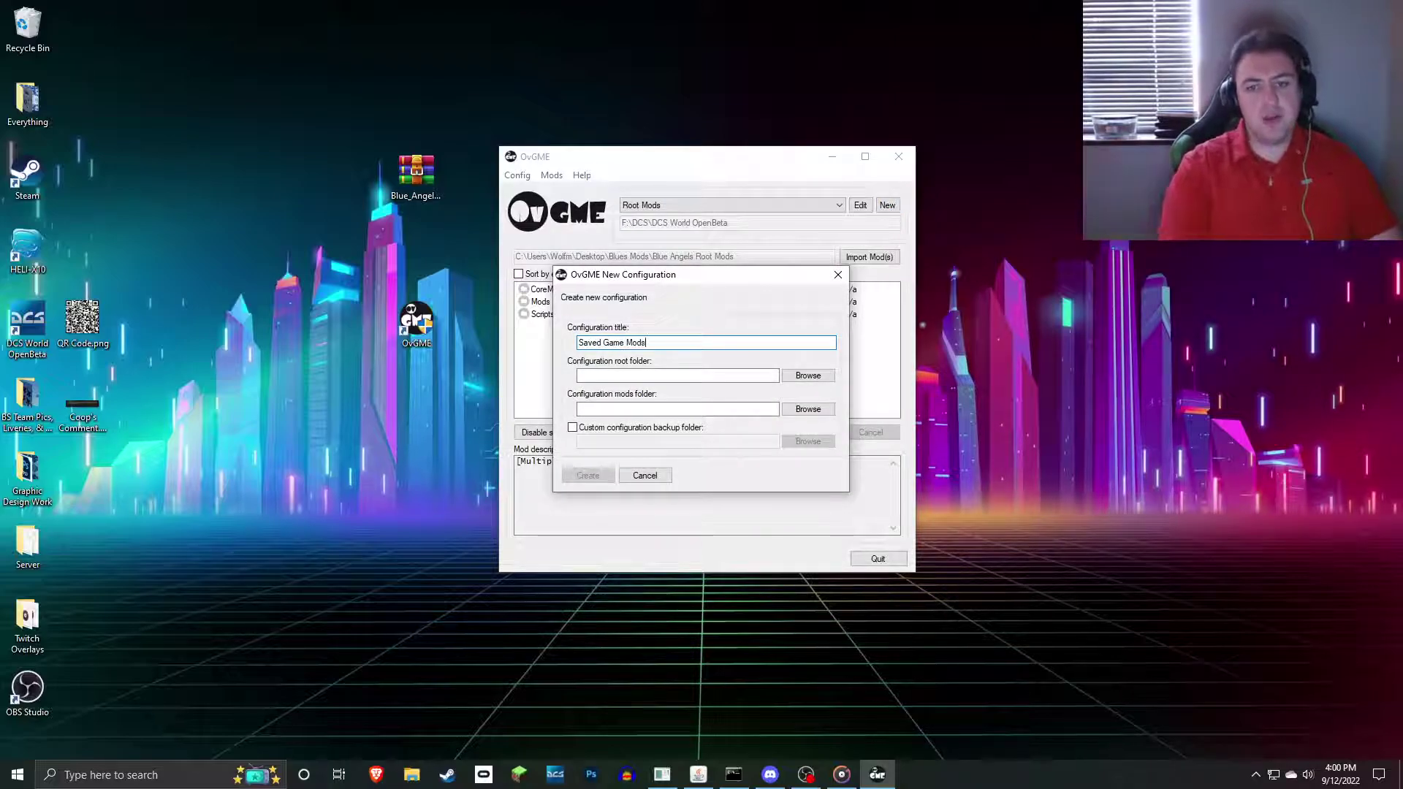
- Set the Saved Game Mods configuration's root folder to DCS.openbeta under Saved Games in the user's folder on drive C
{"action": "left_click", "coordinate": [808, 375]}
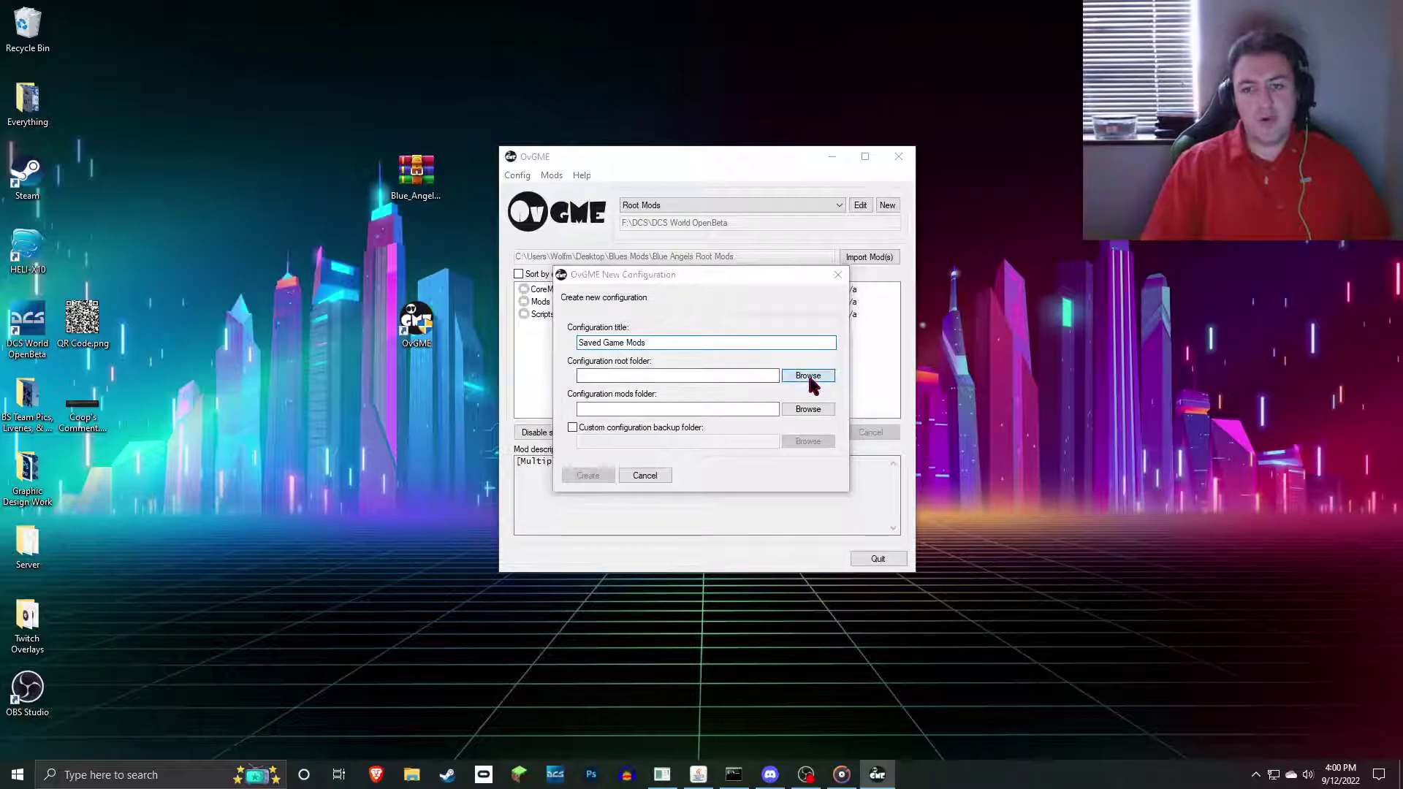
{"action": "scroll", "coordinate": [612, 347], "scroll_direction": "down", "scroll_amount": 1}
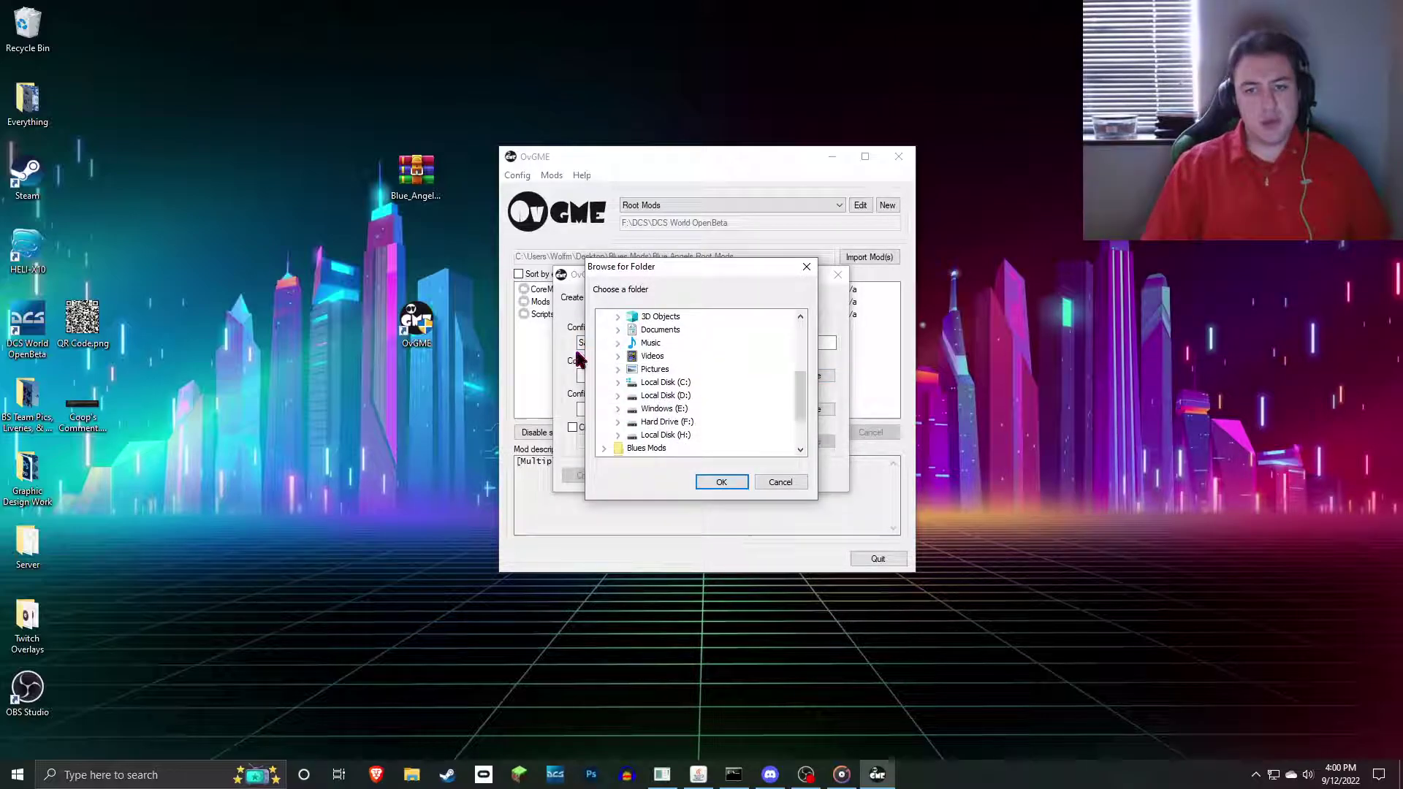
{"action": "double_click", "coordinate": [665, 382]}
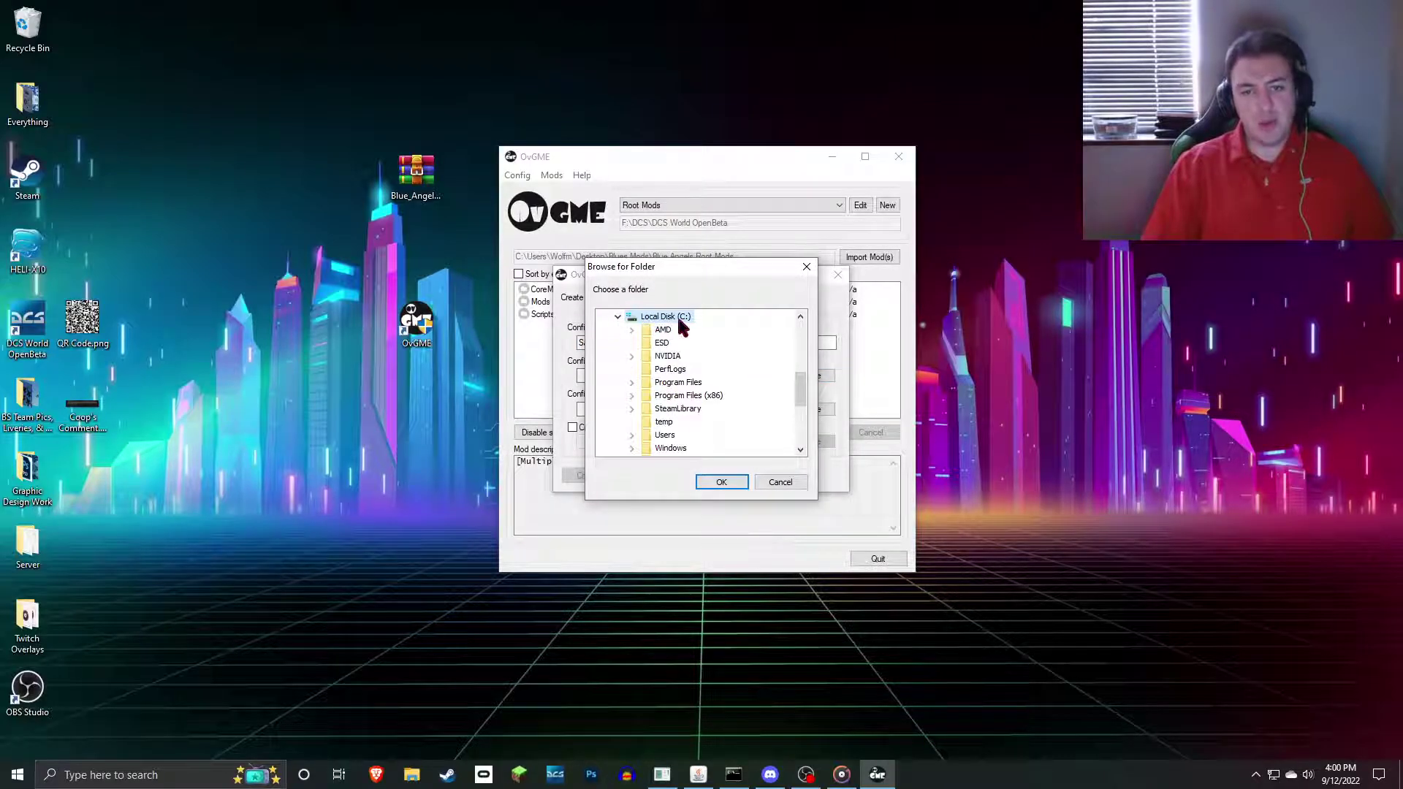
{"action": "scroll", "coordinate": [685, 353], "scroll_direction": "down", "scroll_amount": 1}
{"action": "double_click", "coordinate": [665, 398]}
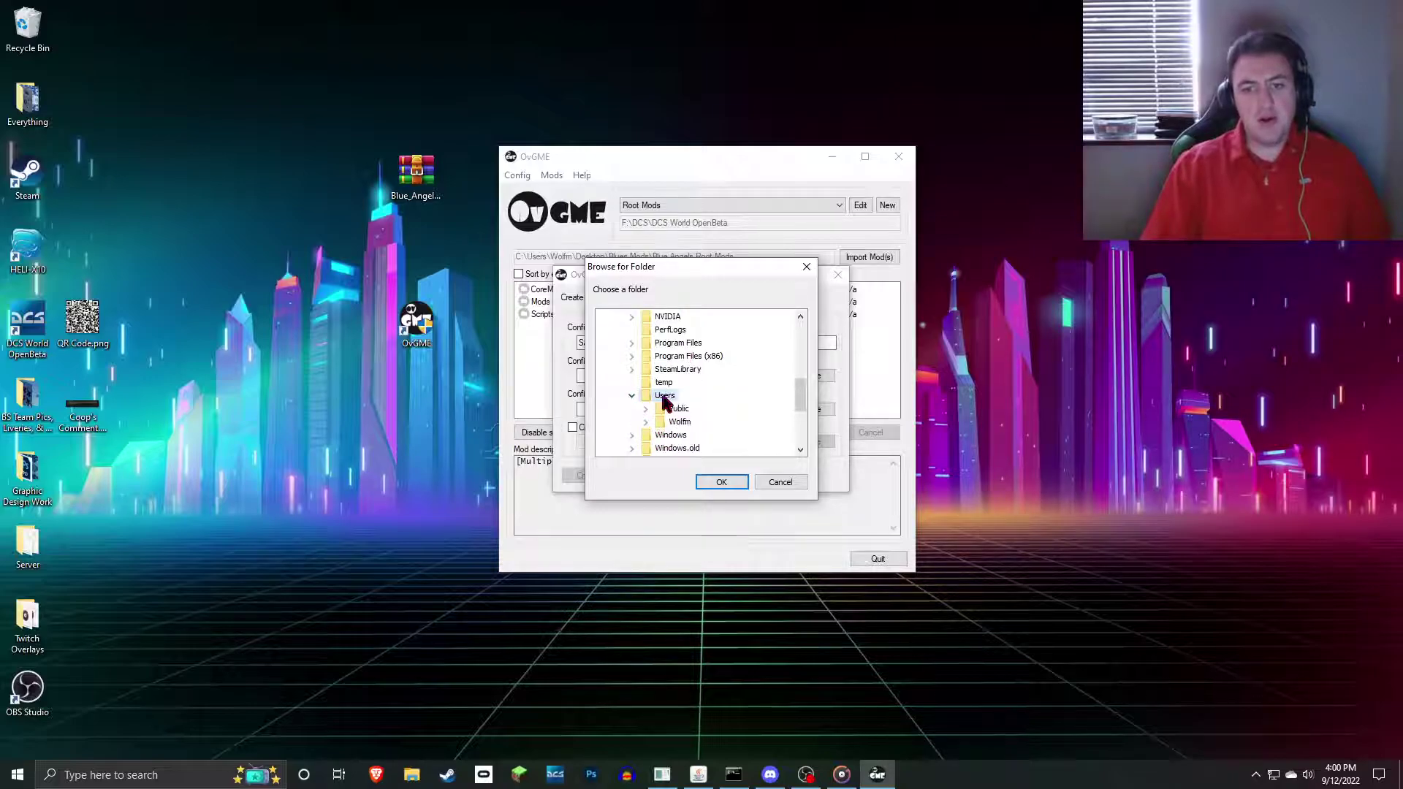
{"action": "double_click", "coordinate": [678, 430]}
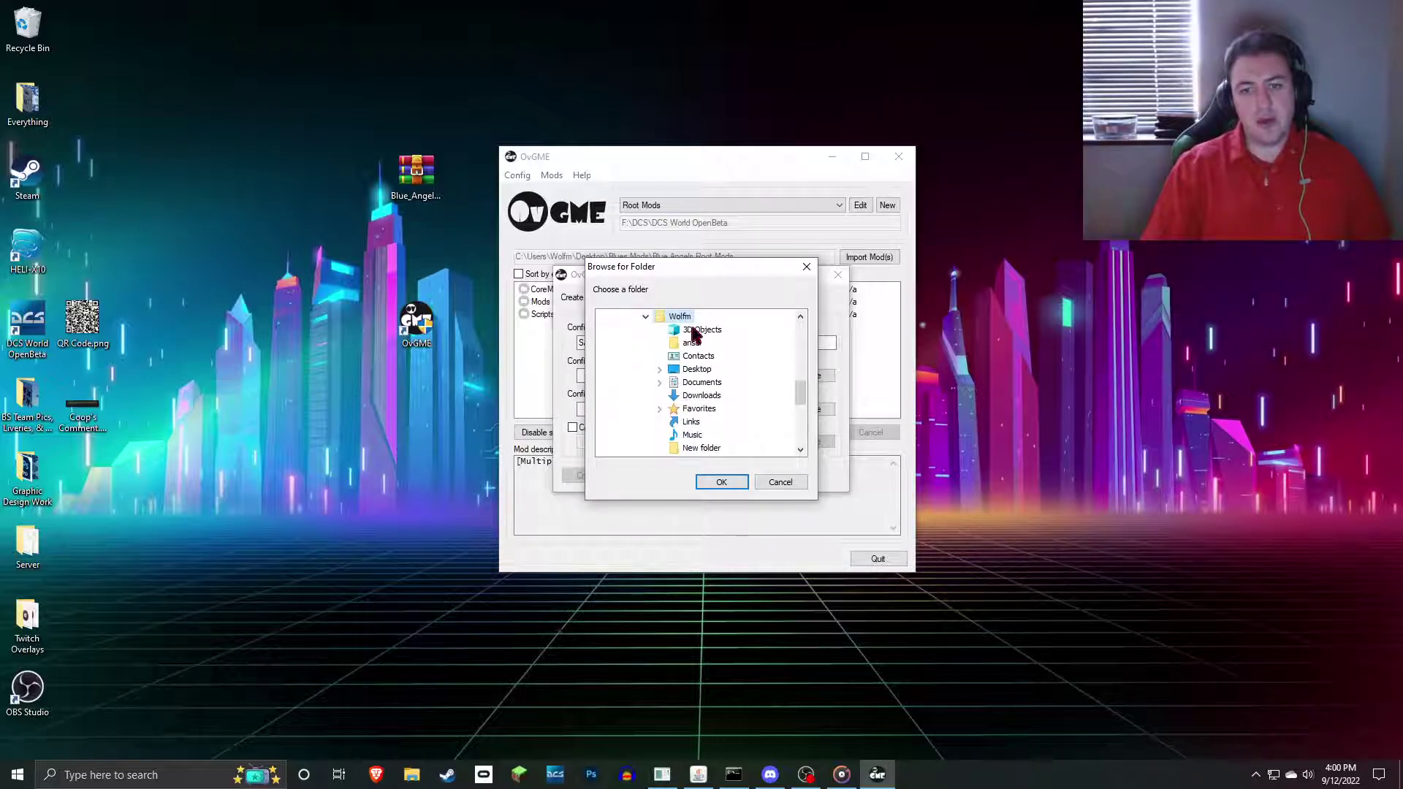
{"action": "scroll", "coordinate": [691, 354], "scroll_direction": "down", "scroll_amount": 2}
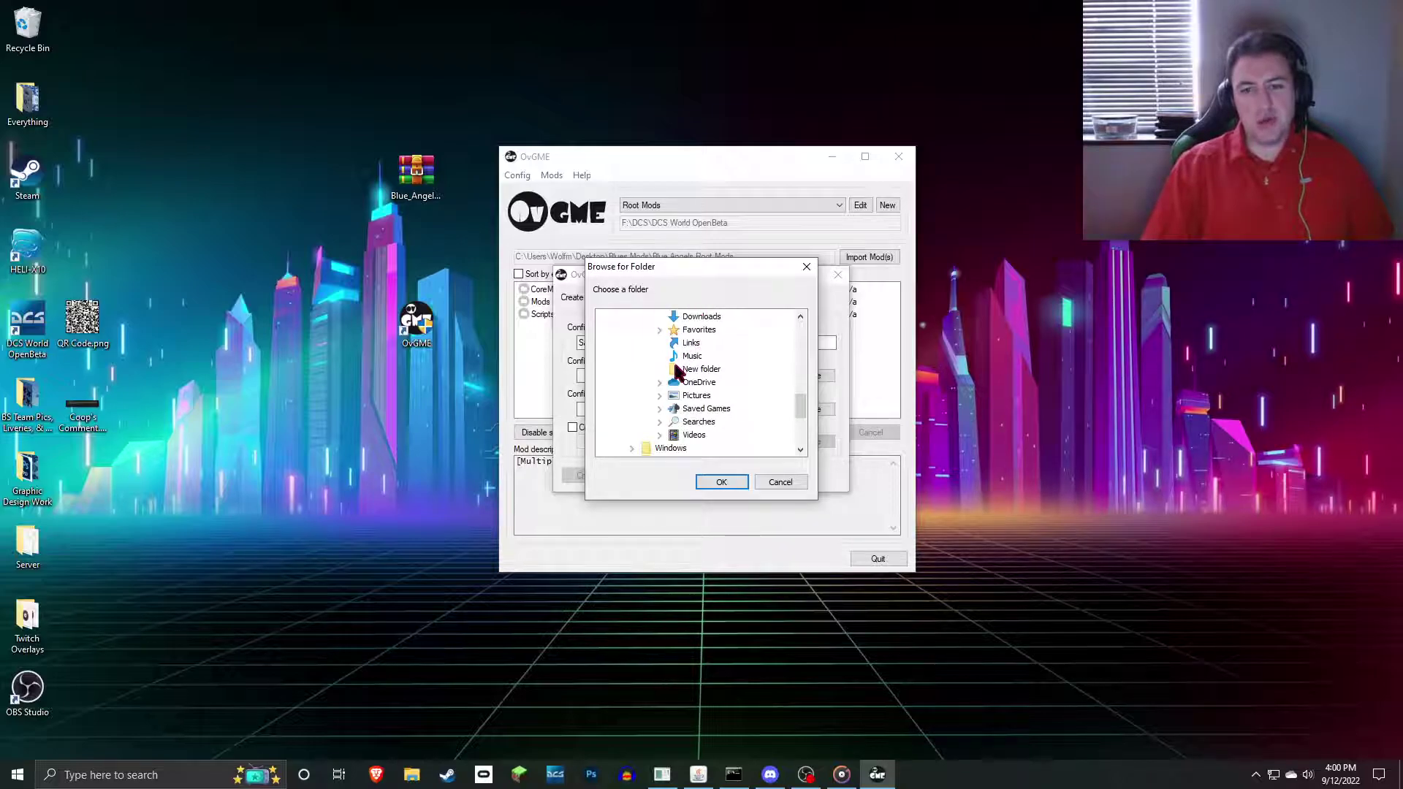
{"action": "double_click", "coordinate": [697, 411]}
{"action": "scroll", "coordinate": [658, 375], "scroll_direction": "down", "scroll_amount": 1}
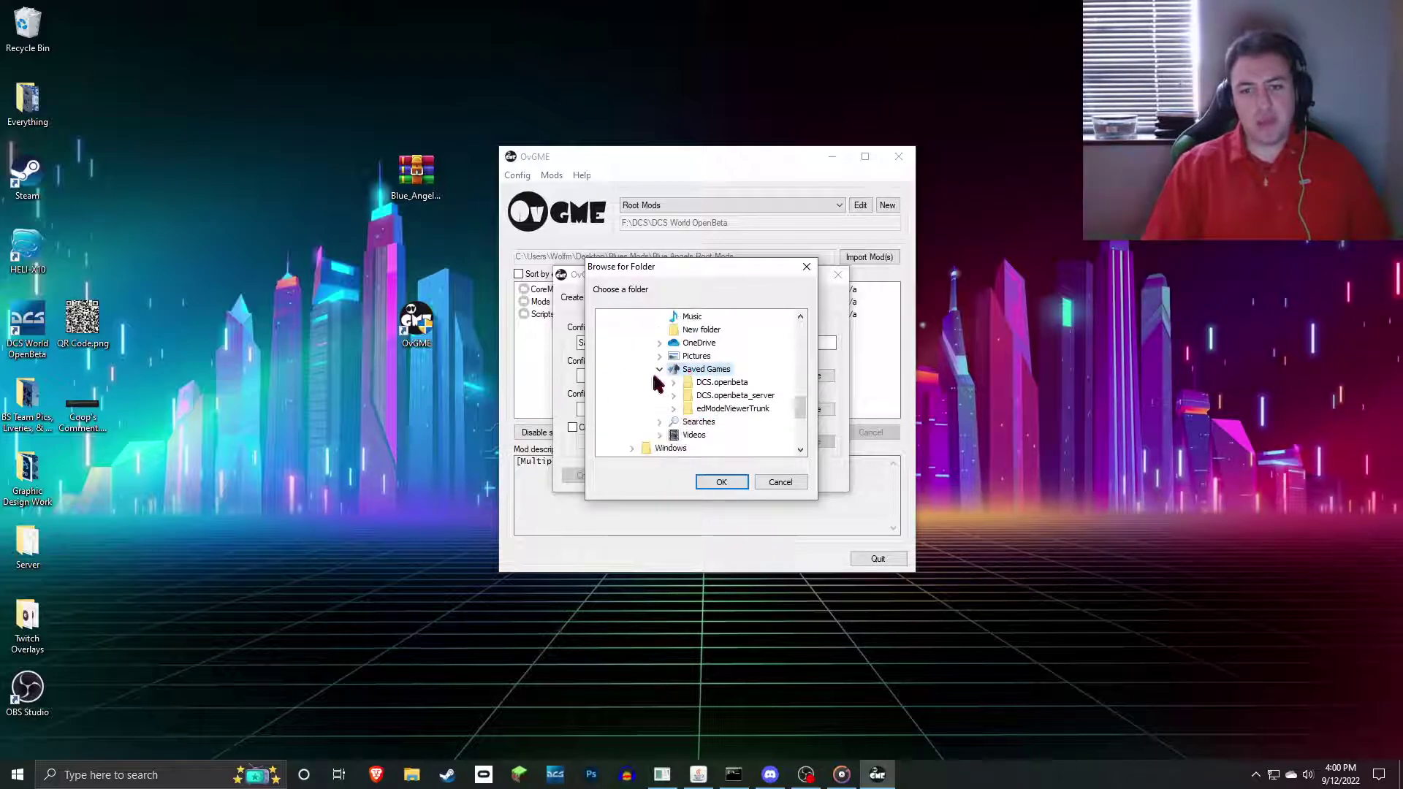
{"action": "left_click", "coordinate": [731, 383]}
{"action": "double_click", "coordinate": [731, 385]}
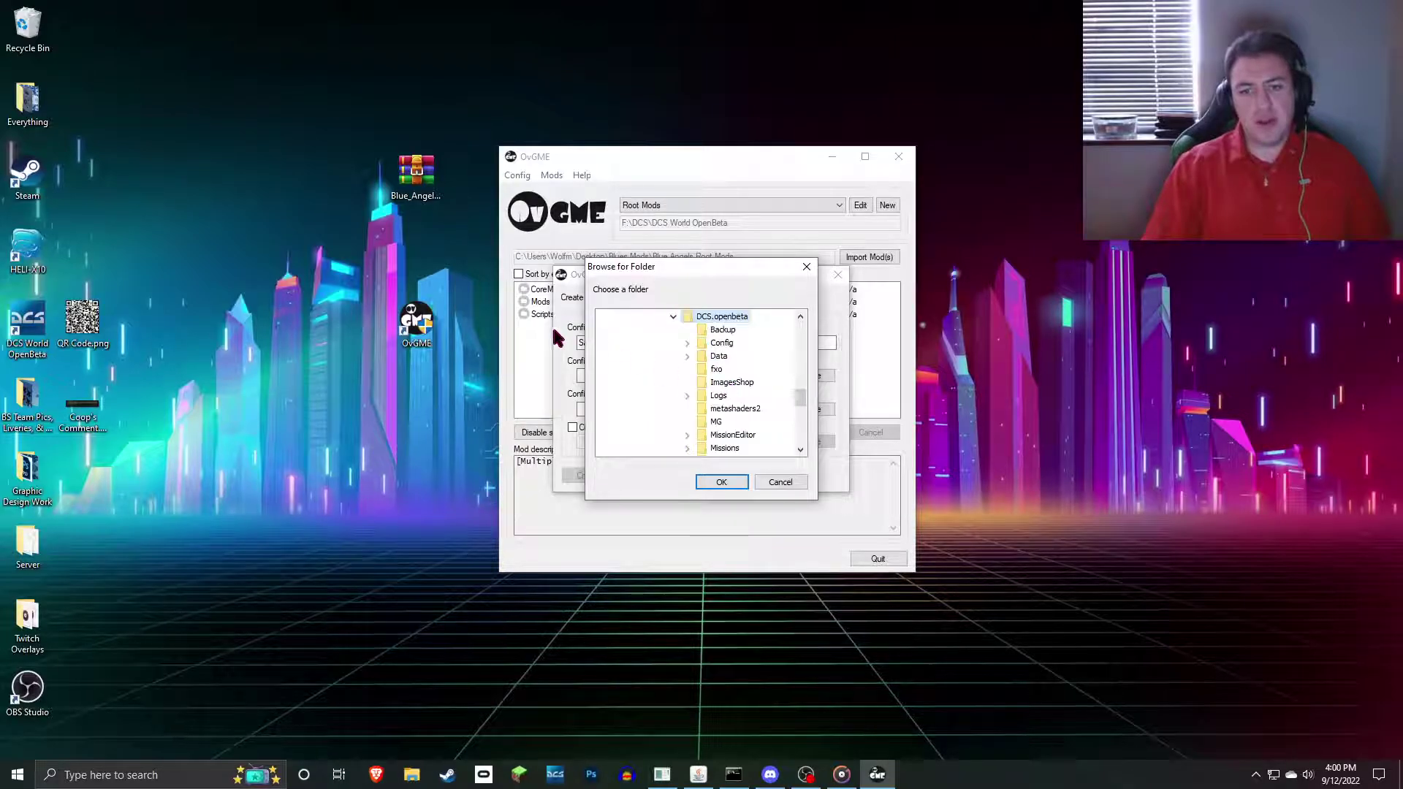
{"action": "left_click", "coordinate": [722, 480]}
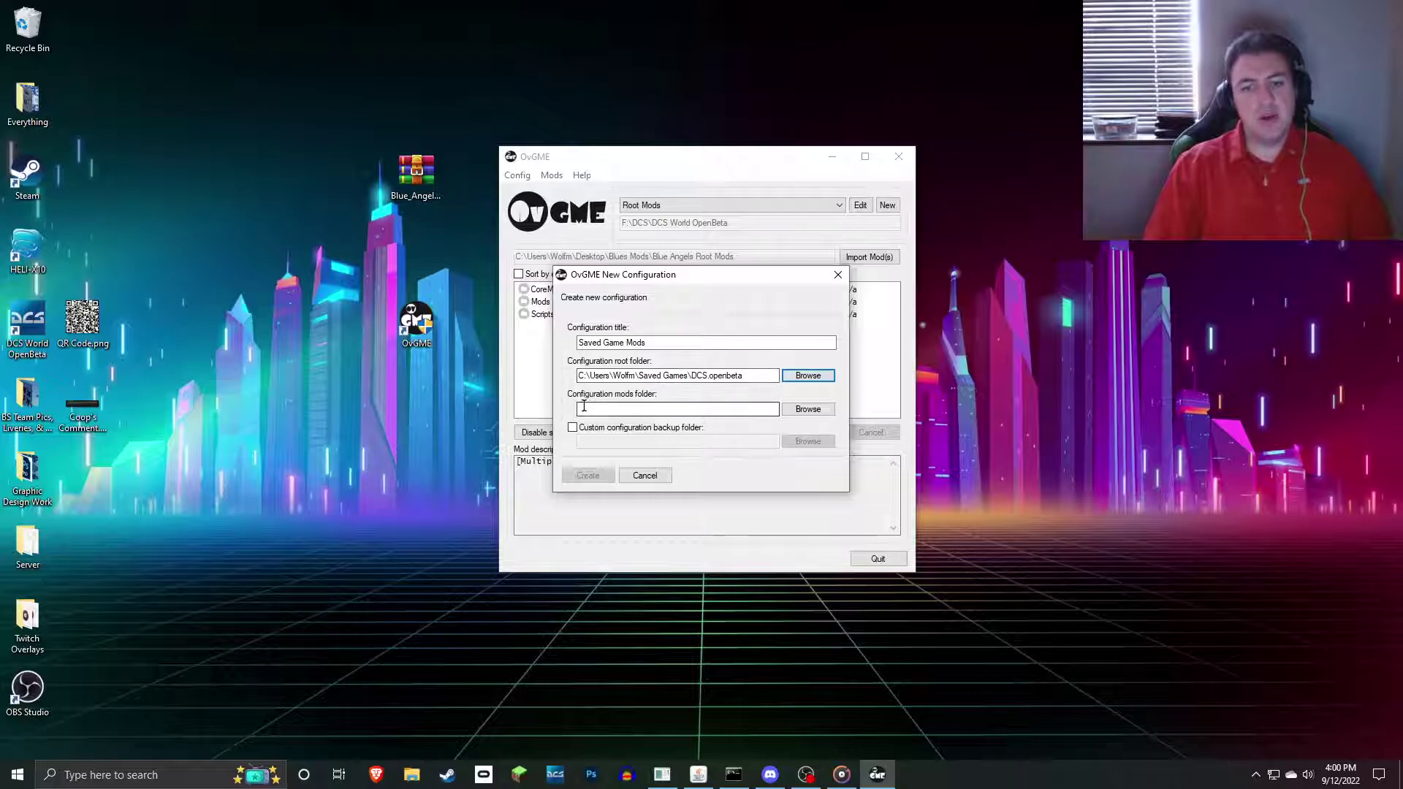
- Set the mods folder to Blue Angels Saved Games Mods inside Blues Mods on the desktop, and create the configuration
{"action": "left_click", "coordinate": [824, 410]}
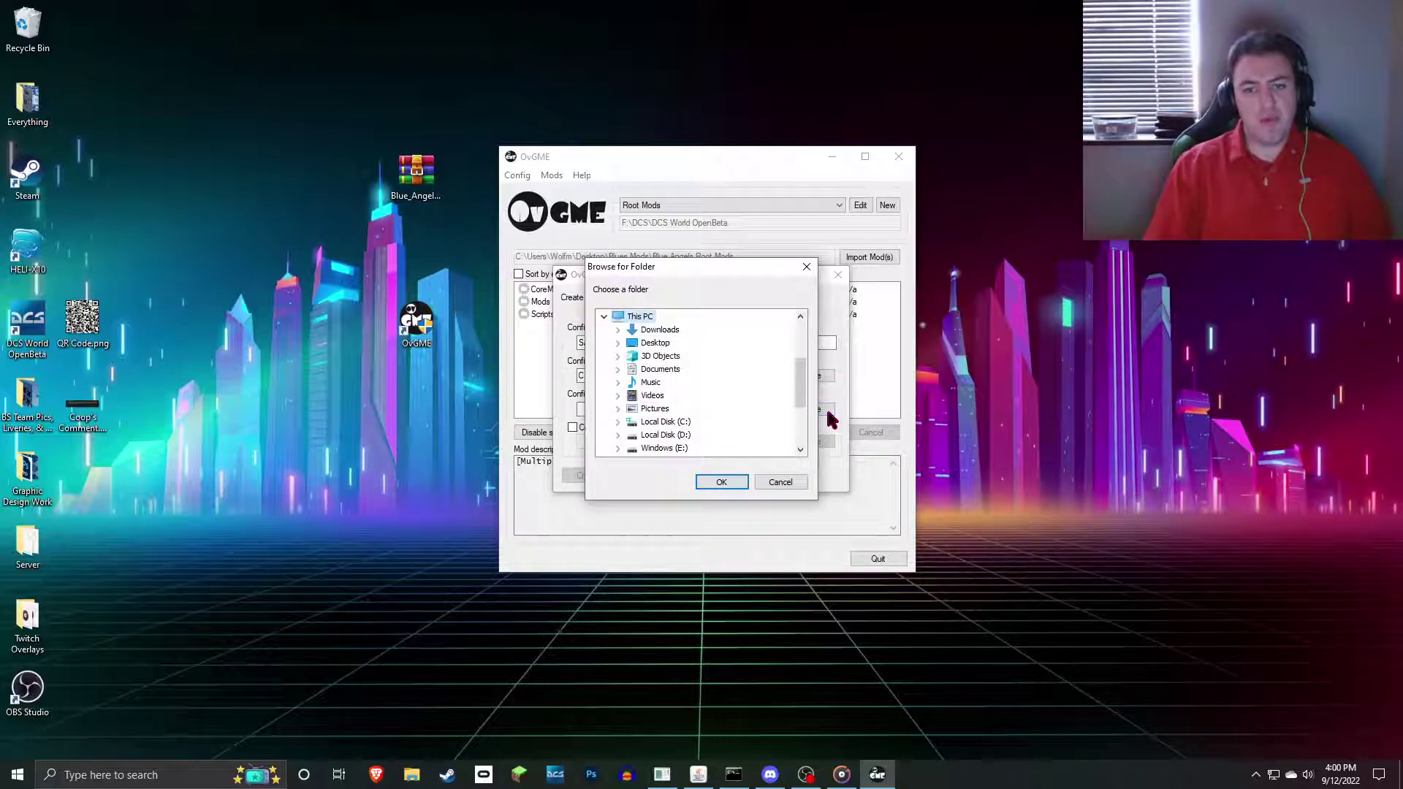
{"action": "double_click", "coordinate": [650, 345]}
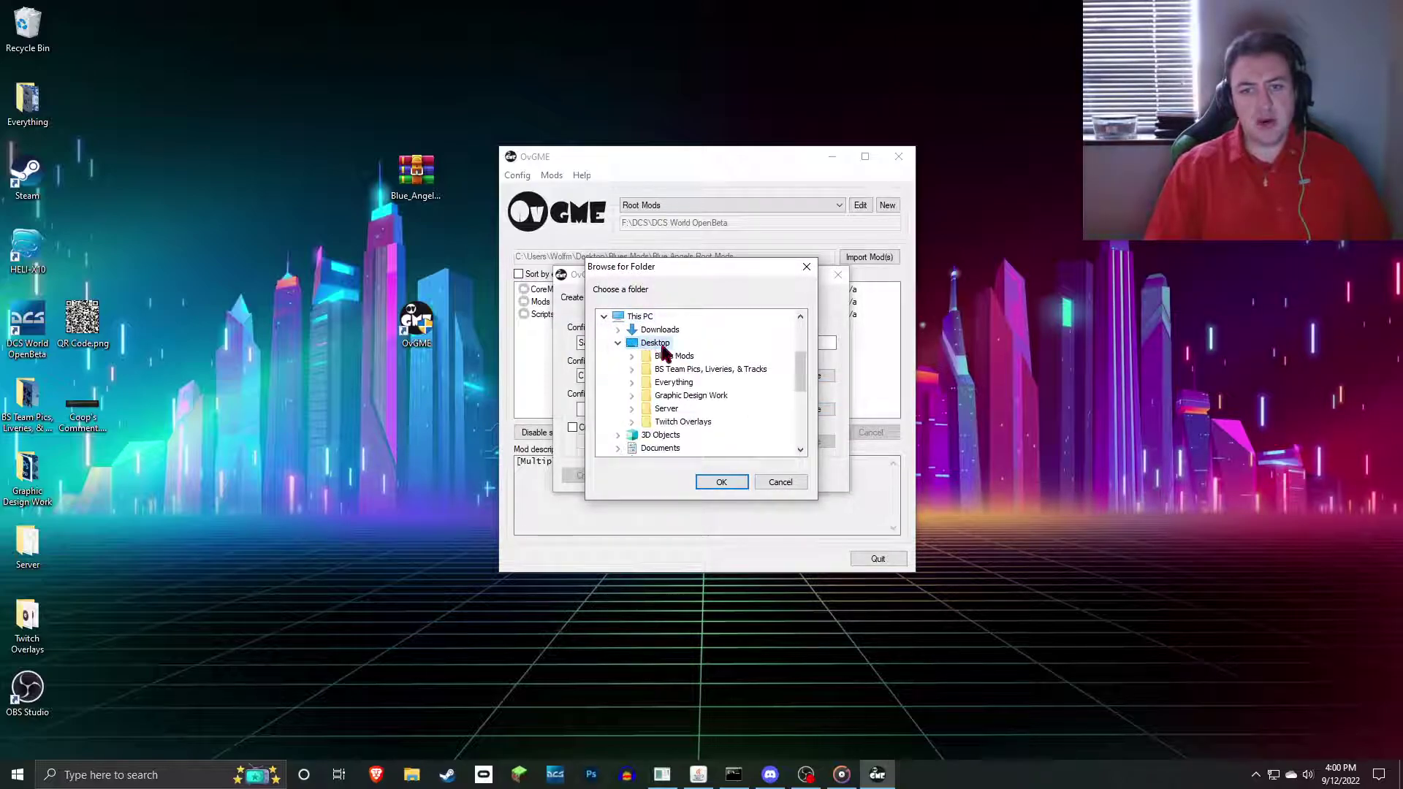
{"action": "double_click", "coordinate": [671, 357]}
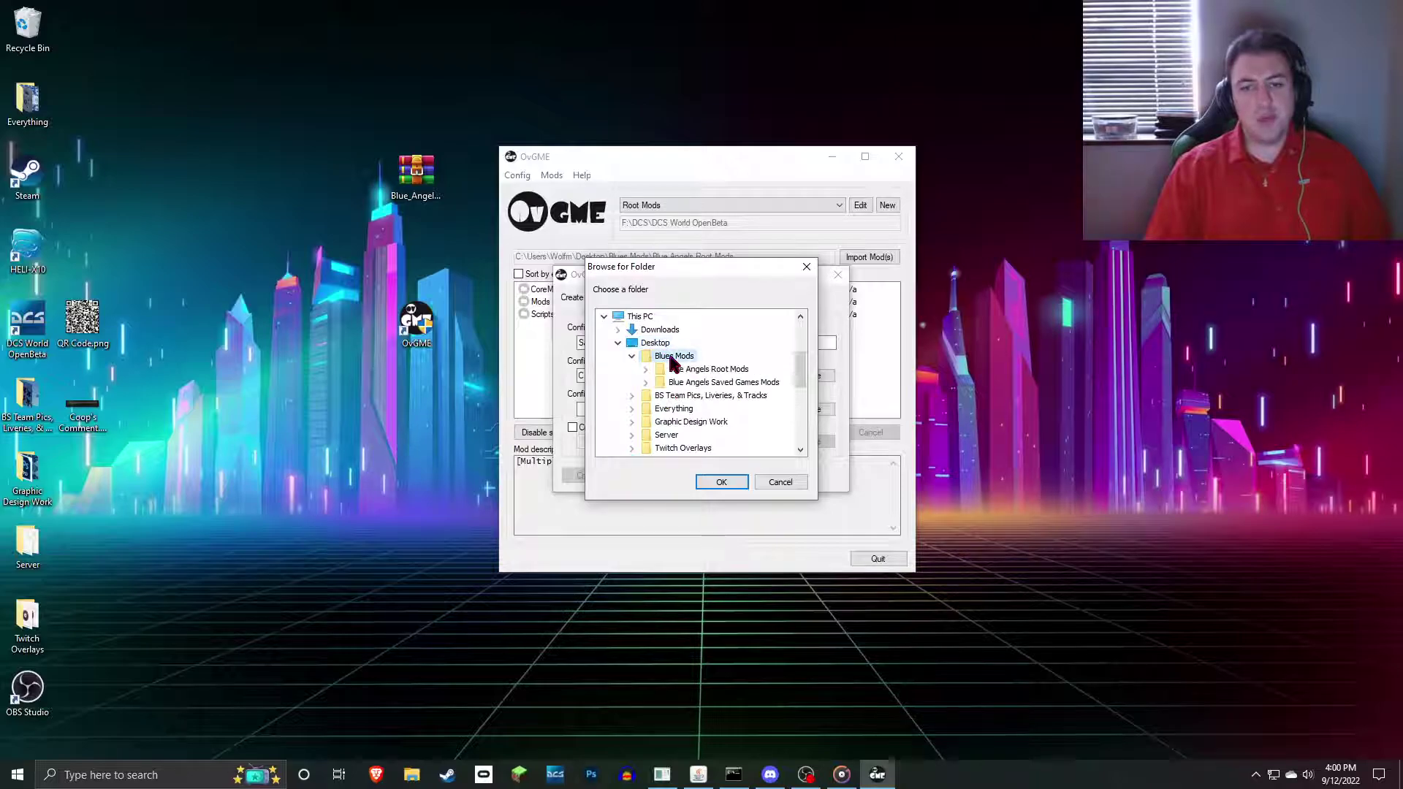
{"action": "left_click", "coordinate": [720, 387]}
{"action": "left_click", "coordinate": [718, 483]}
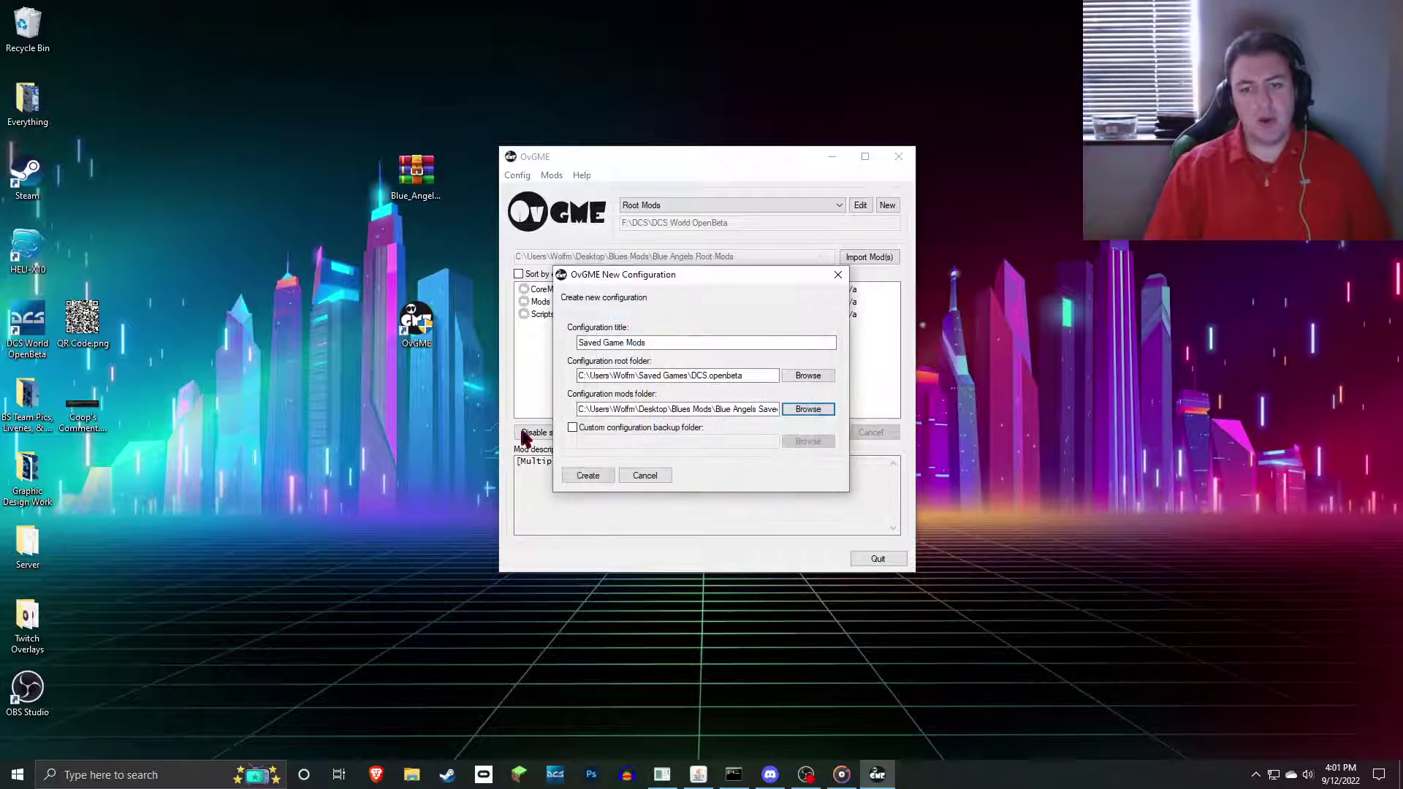
{"action": "left_click", "coordinate": [586, 475]}
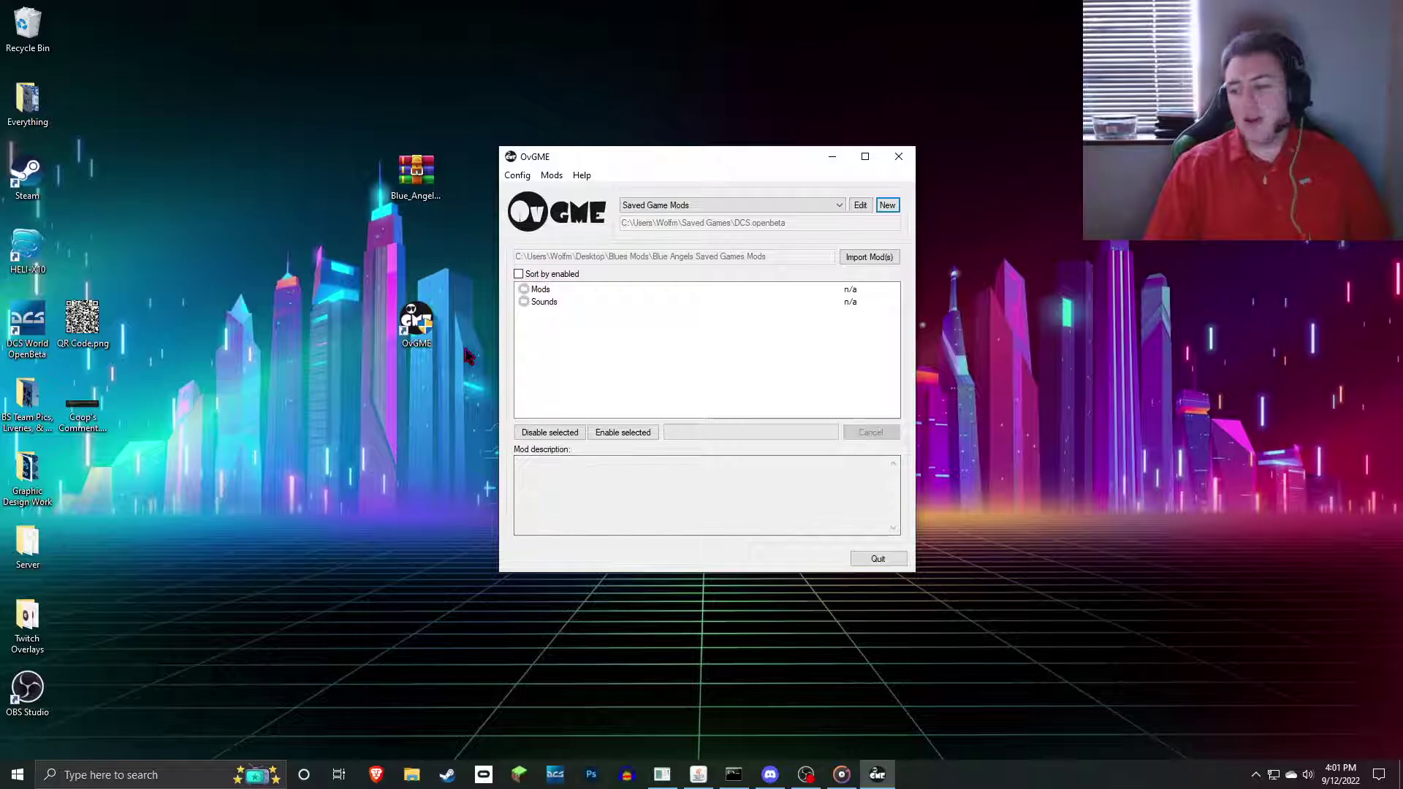
- Enable the Mods and Sounds entries in the Saved Game Mods configuration
{"action": "left_click_drag", "start_coordinate": [624, 345], "coordinate": [646, 386]}
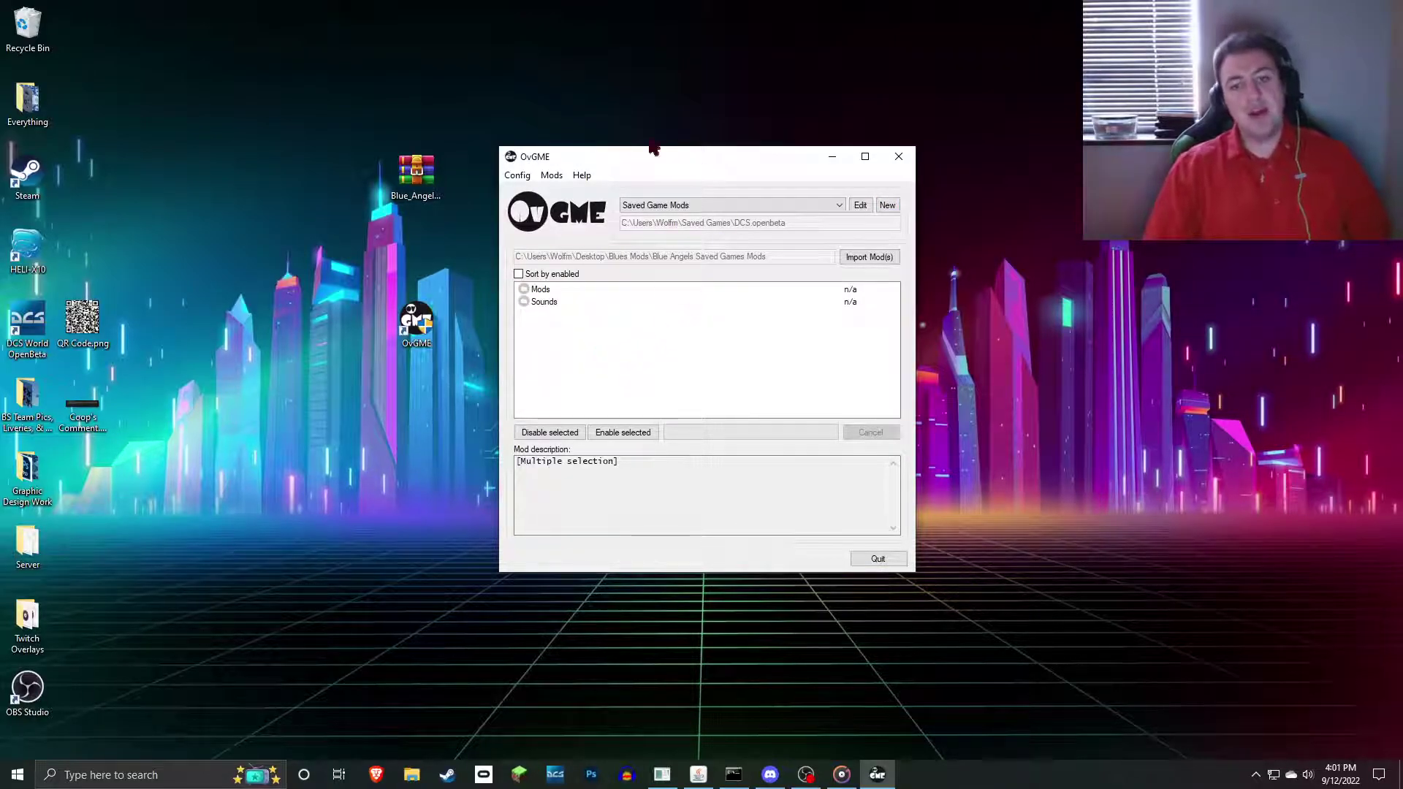
{"action": "double_click", "coordinate": [535, 292]}
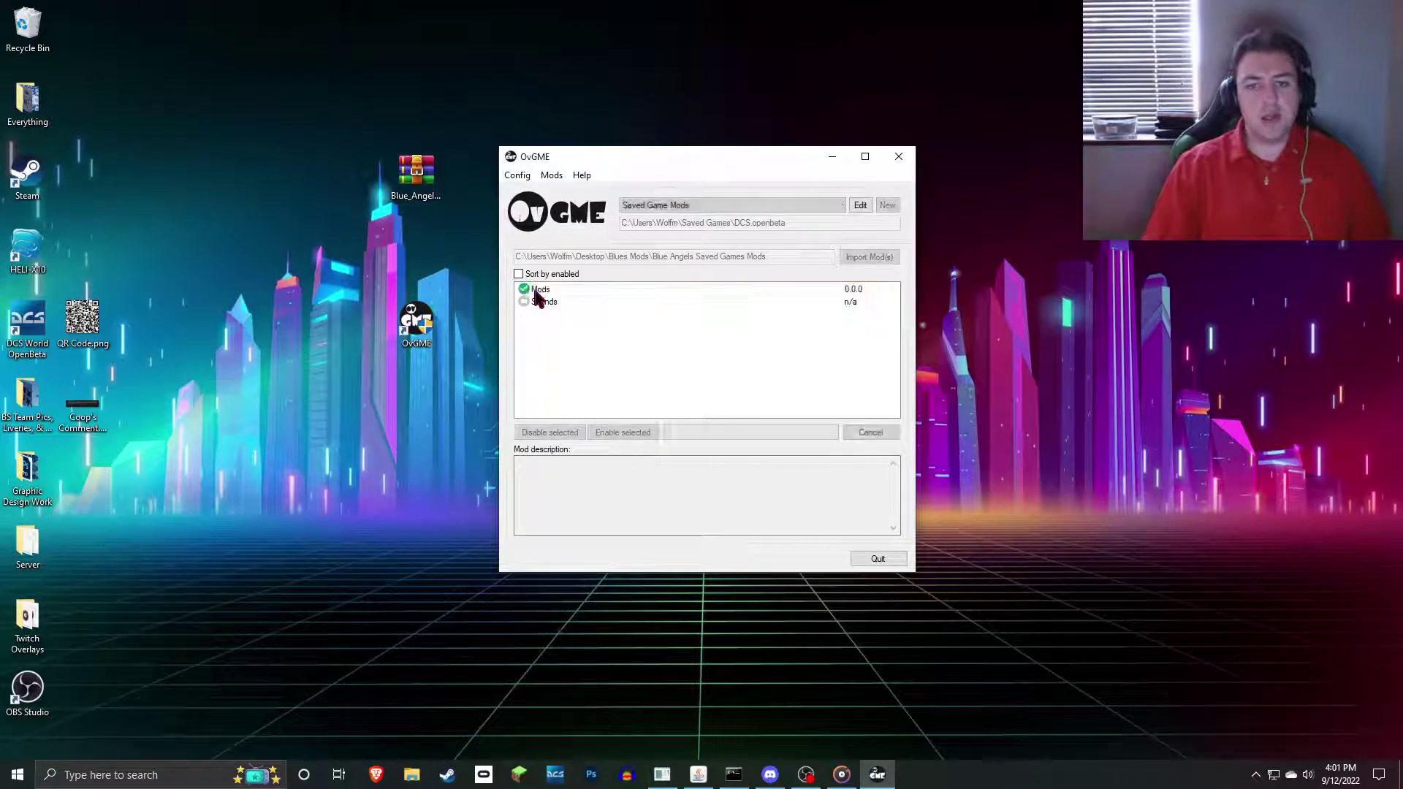
{"action": "double_click", "coordinate": [542, 304]}
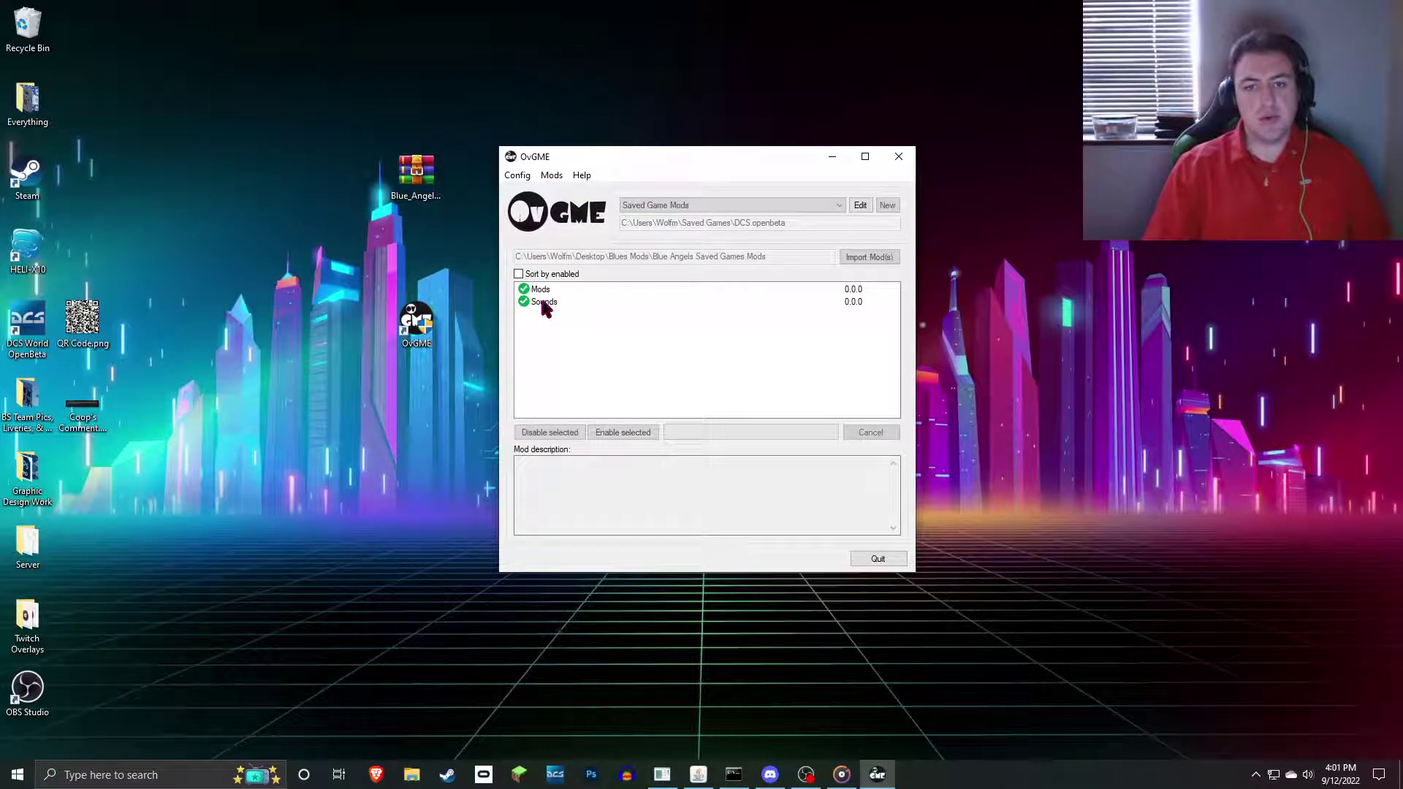
- Switch to the Root Mods configuration, enable CoreMods, Mods and Scripts, and quit the mod manager
{"action": "left_click", "coordinate": [661, 206]}
{"action": "left_click", "coordinate": [657, 219]}
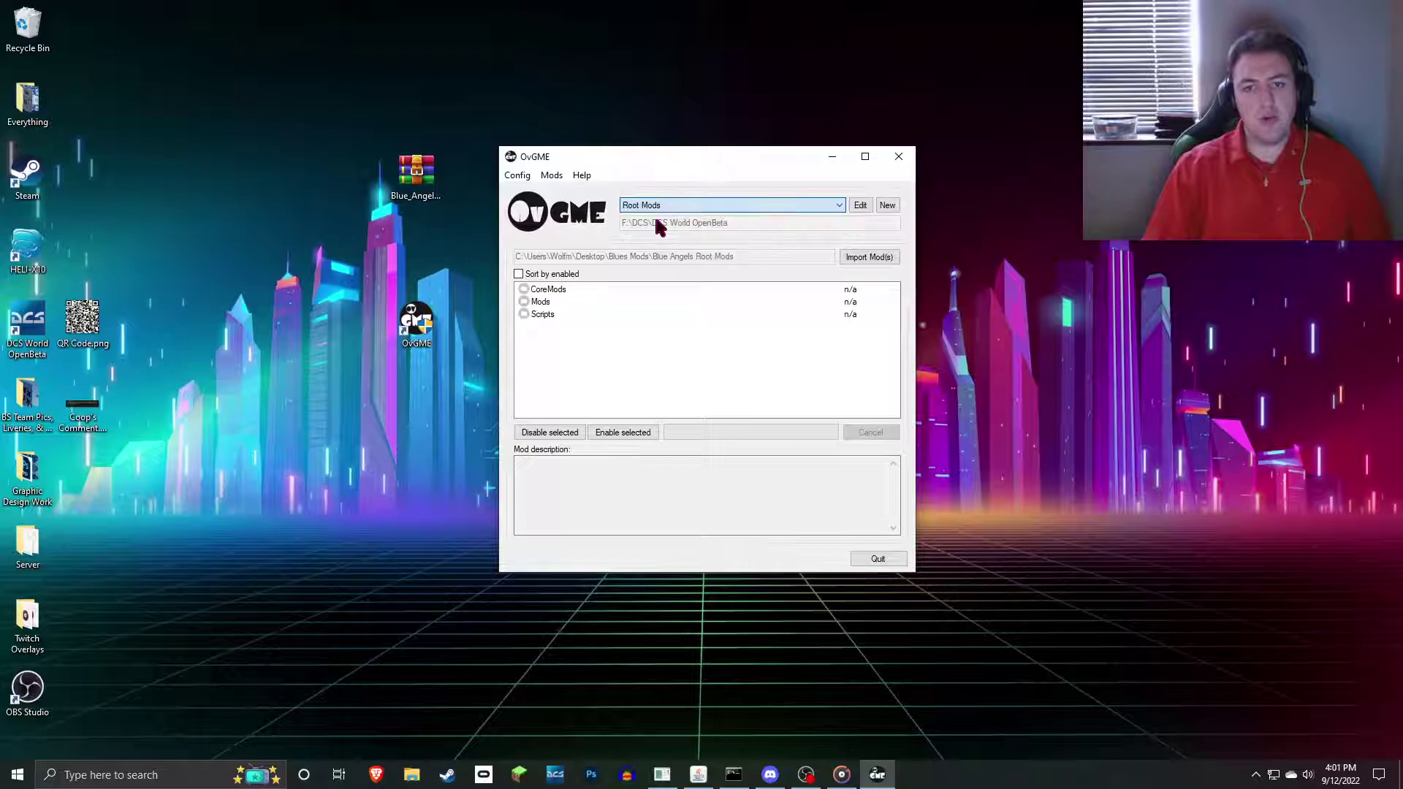
{"action": "left_click", "coordinate": [555, 303]}
{"action": "double_click", "coordinate": [554, 304]}
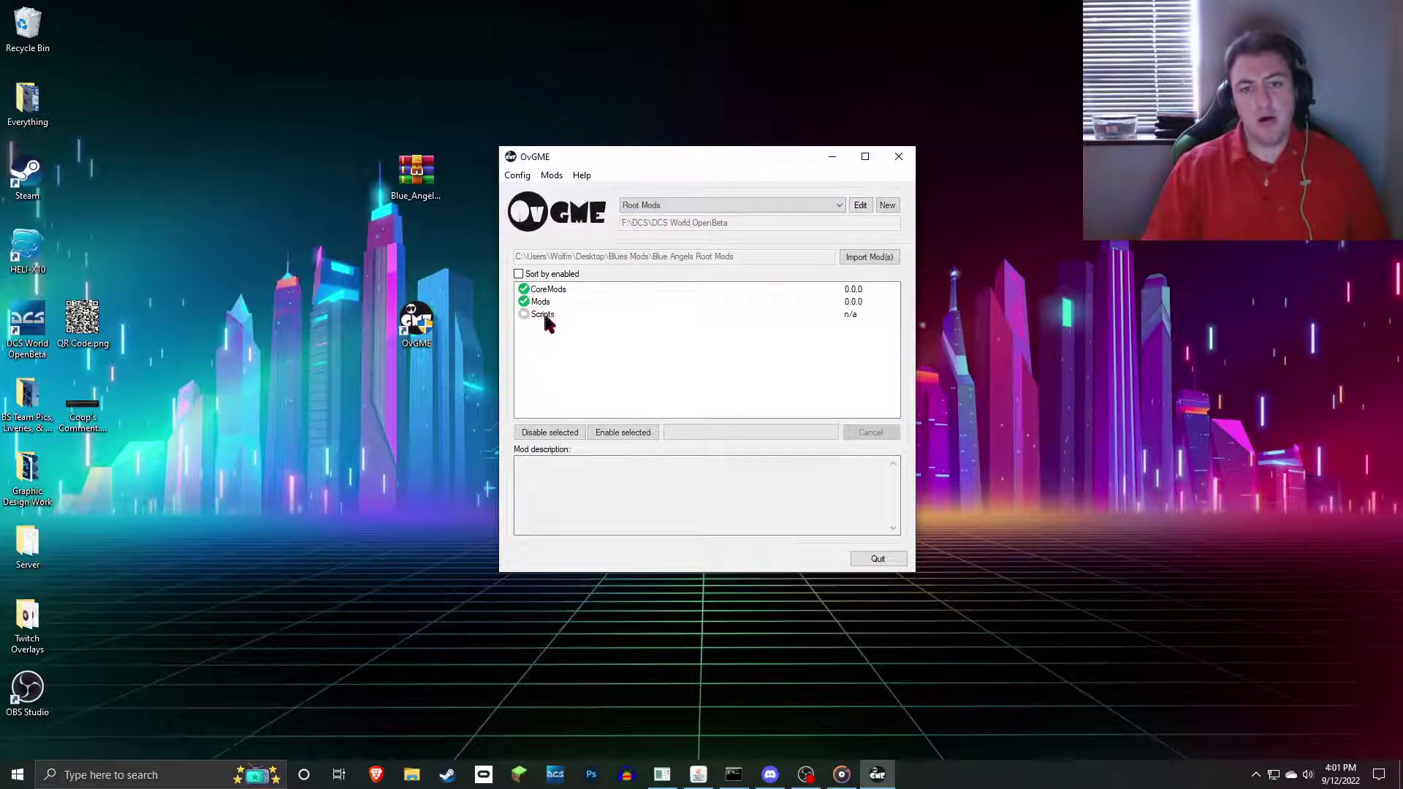
{"action": "double_click", "coordinate": [542, 314]}
{"action": "left_click_drag", "start_coordinate": [671, 369], "coordinate": [614, 382]}
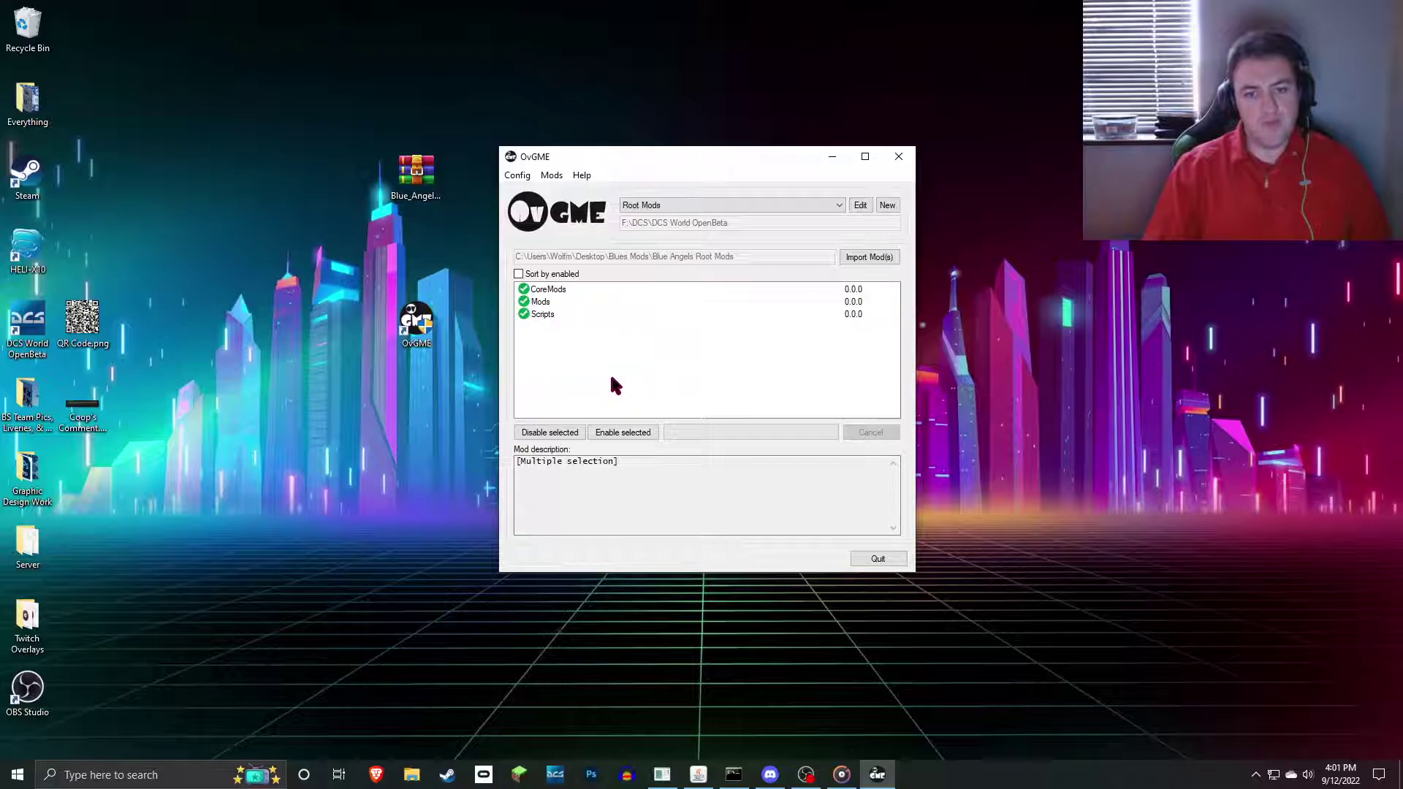
{"action": "left_click", "coordinate": [879, 559]}
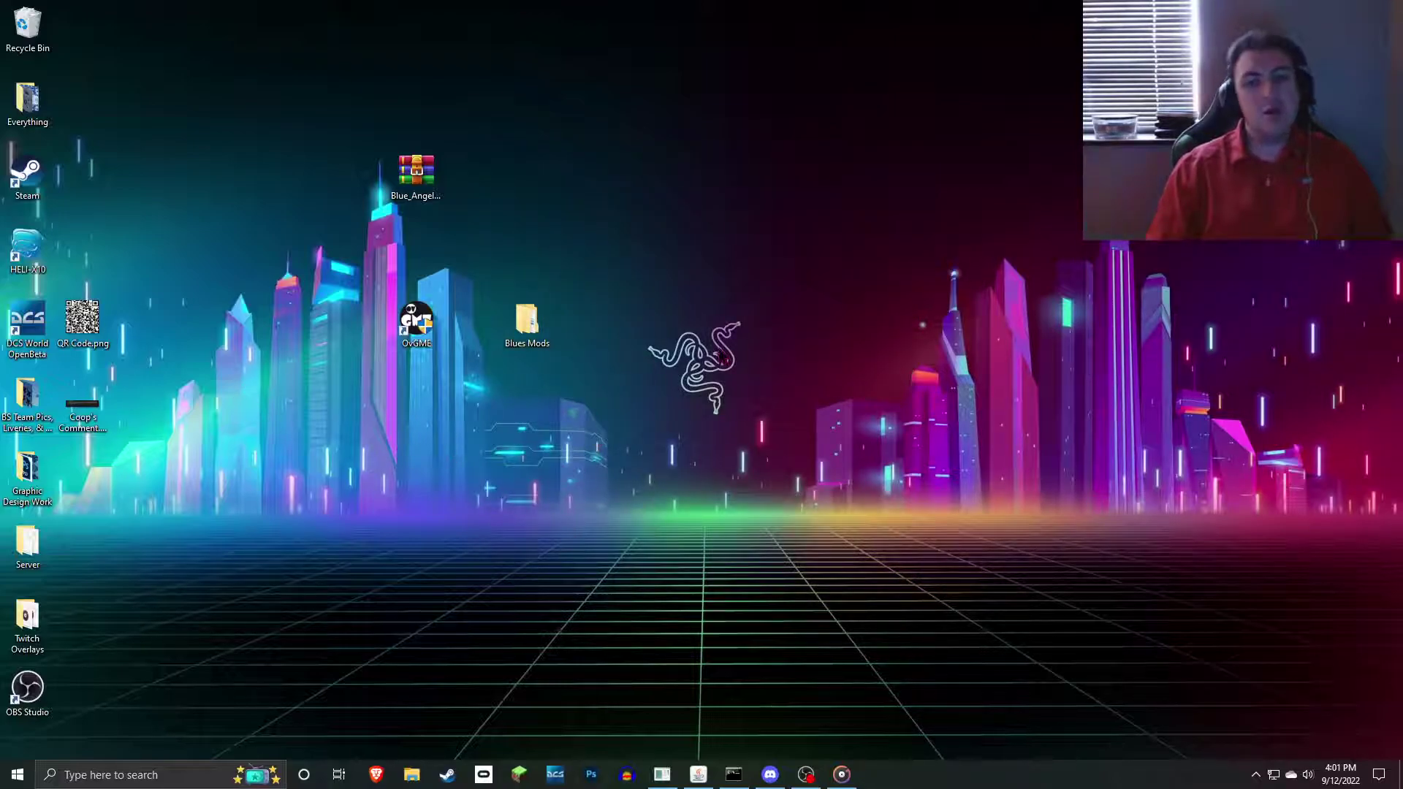
- Read the Coop's Comment image from the desktop for notes on multiplayer restrictions and mod compatibility, and close it
{"action": "double_click", "coordinate": [82, 408]}
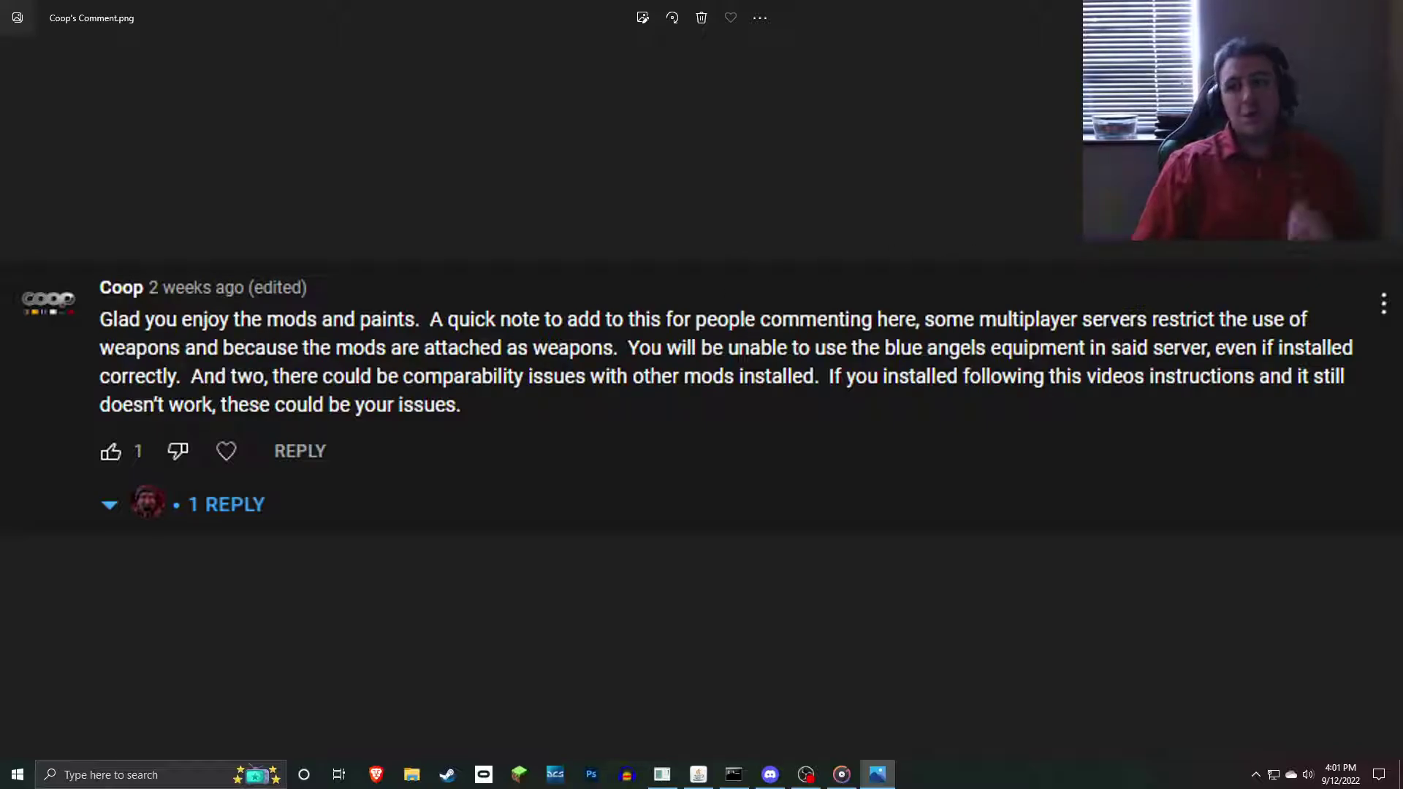
{"action": "key", "text": "alt+F4"}
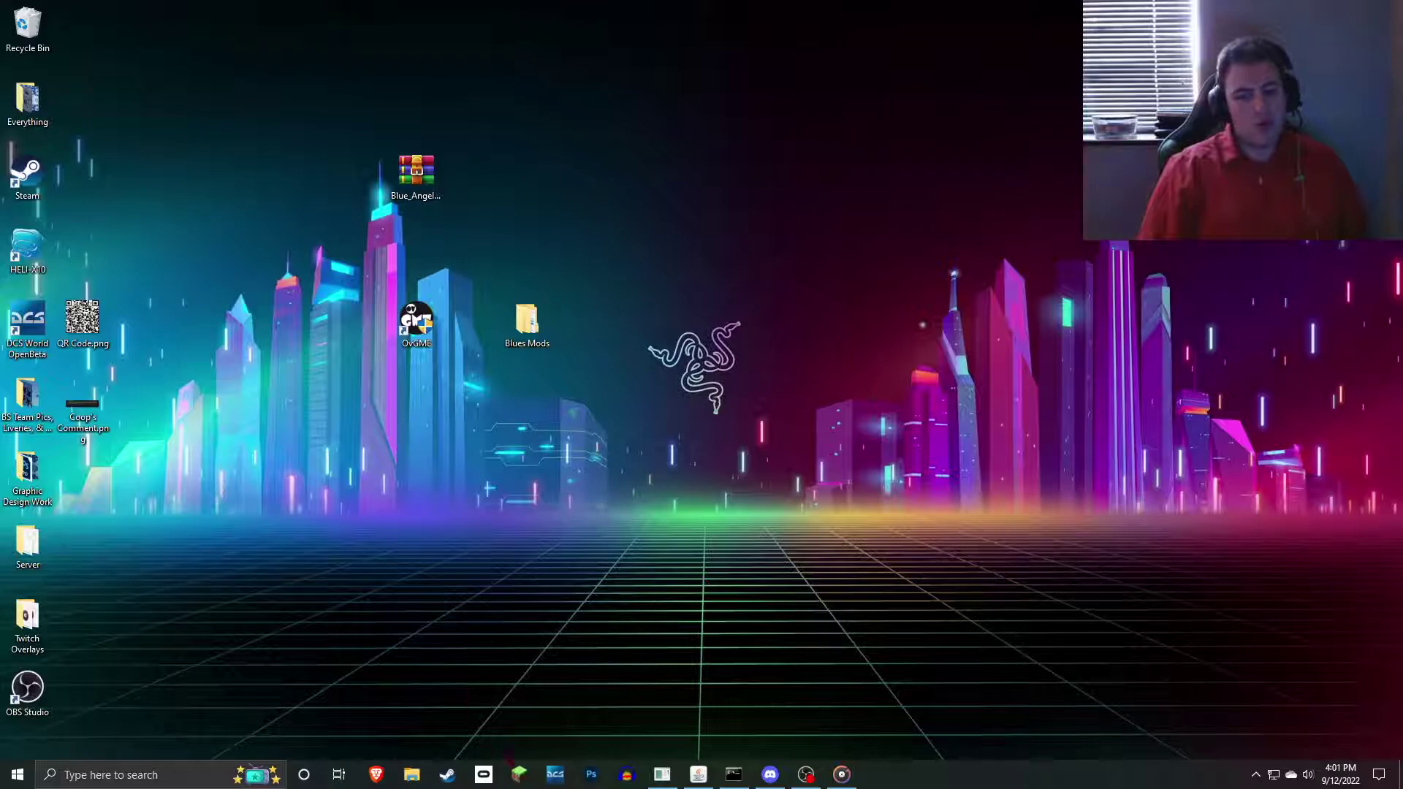
- Launch DCS World and open Task Manager on its detailed process list
{"action": "left_click", "coordinate": [555, 774]}
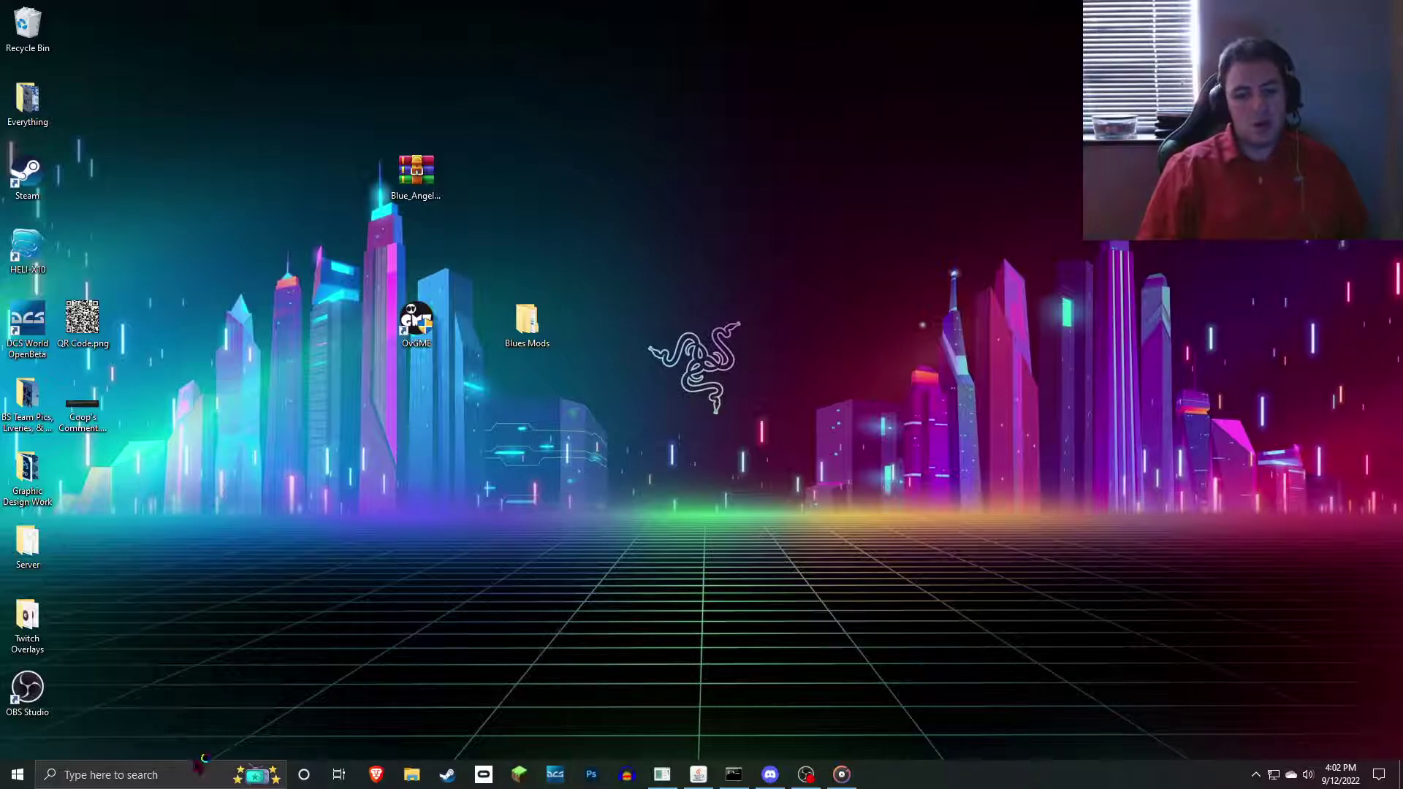
{"action": "right_click", "coordinate": [158, 774]}
{"action": "left_click", "coordinate": [242, 662]}
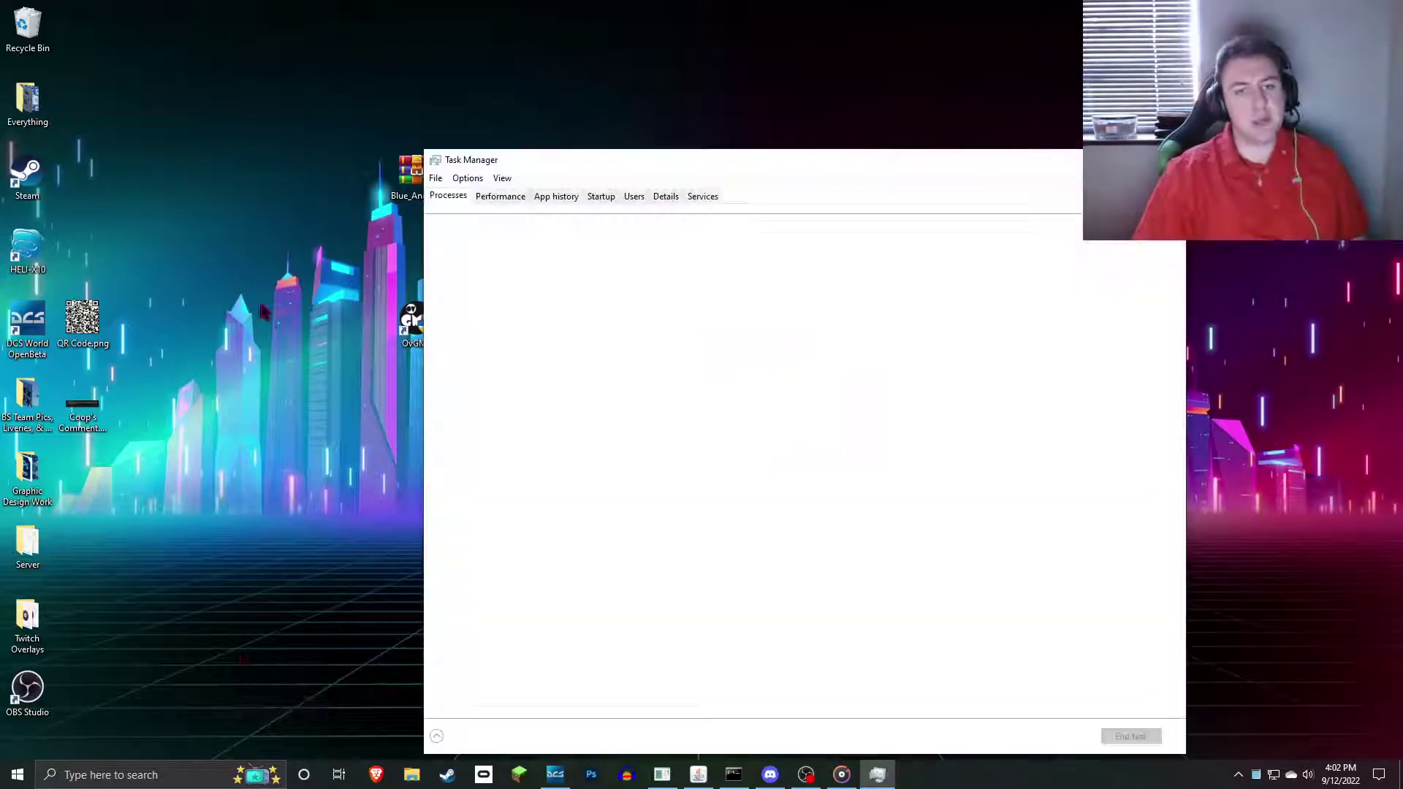
{"action": "left_click", "coordinate": [666, 197]}
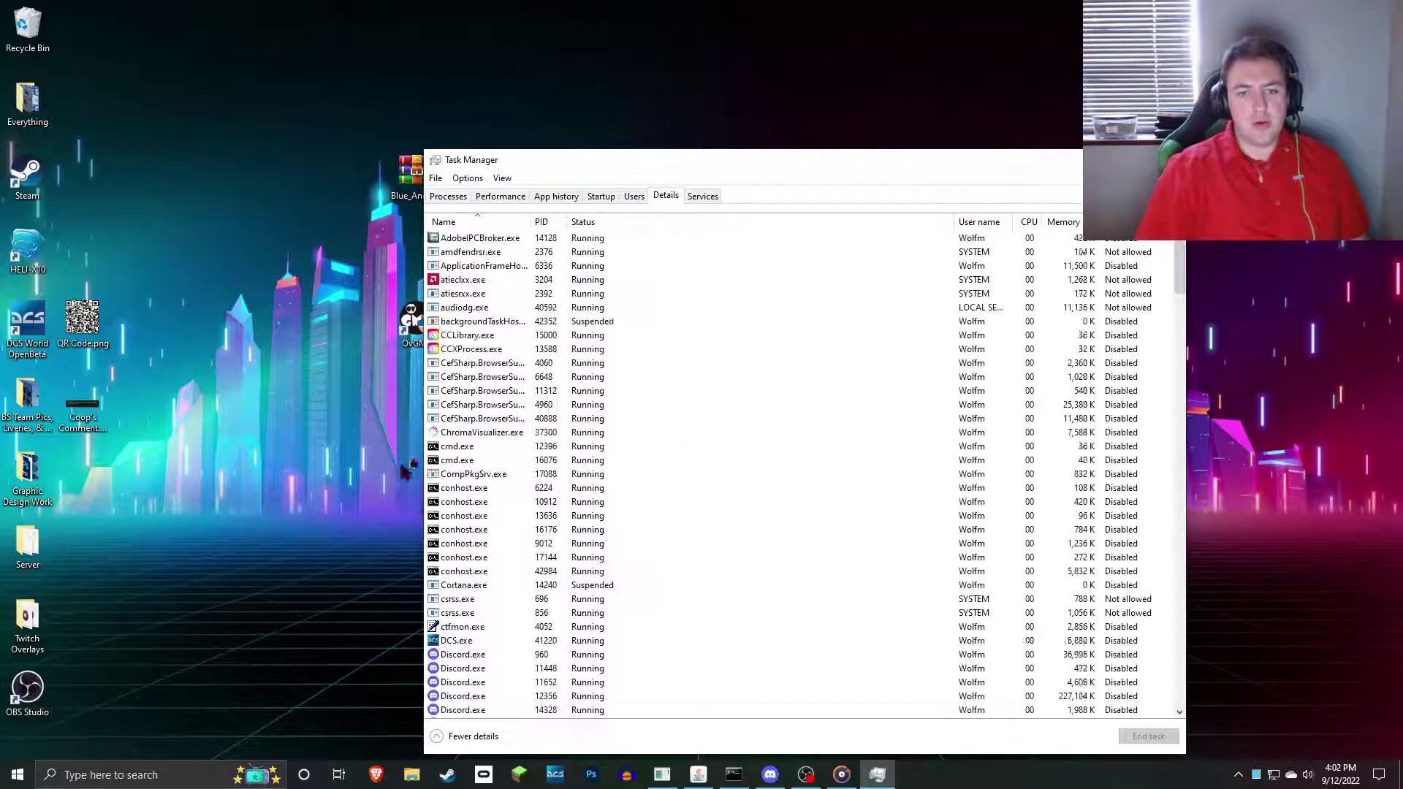
- Change the priority of the DCS.exe process and close Task Manager
{"action": "scroll", "coordinate": [476, 370], "scroll_direction": "down", "scroll_amount": 2}
{"action": "left_click", "coordinate": [471, 559]}
{"action": "right_click", "coordinate": [471, 559]}
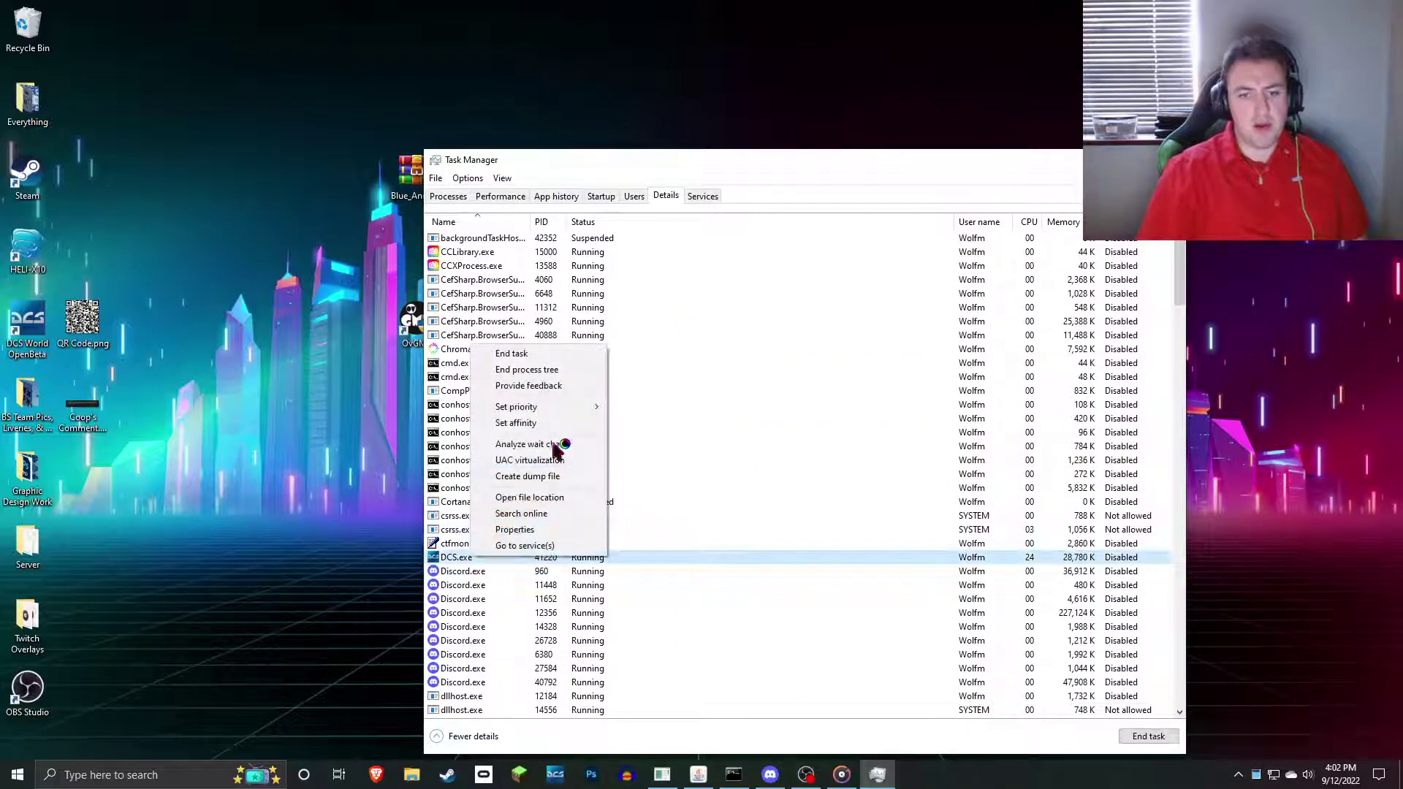
{"action": "mouse_move", "coordinate": [557, 407]}
{"action": "left_click", "coordinate": [658, 405]}
{"action": "left_click", "coordinate": [716, 406]}
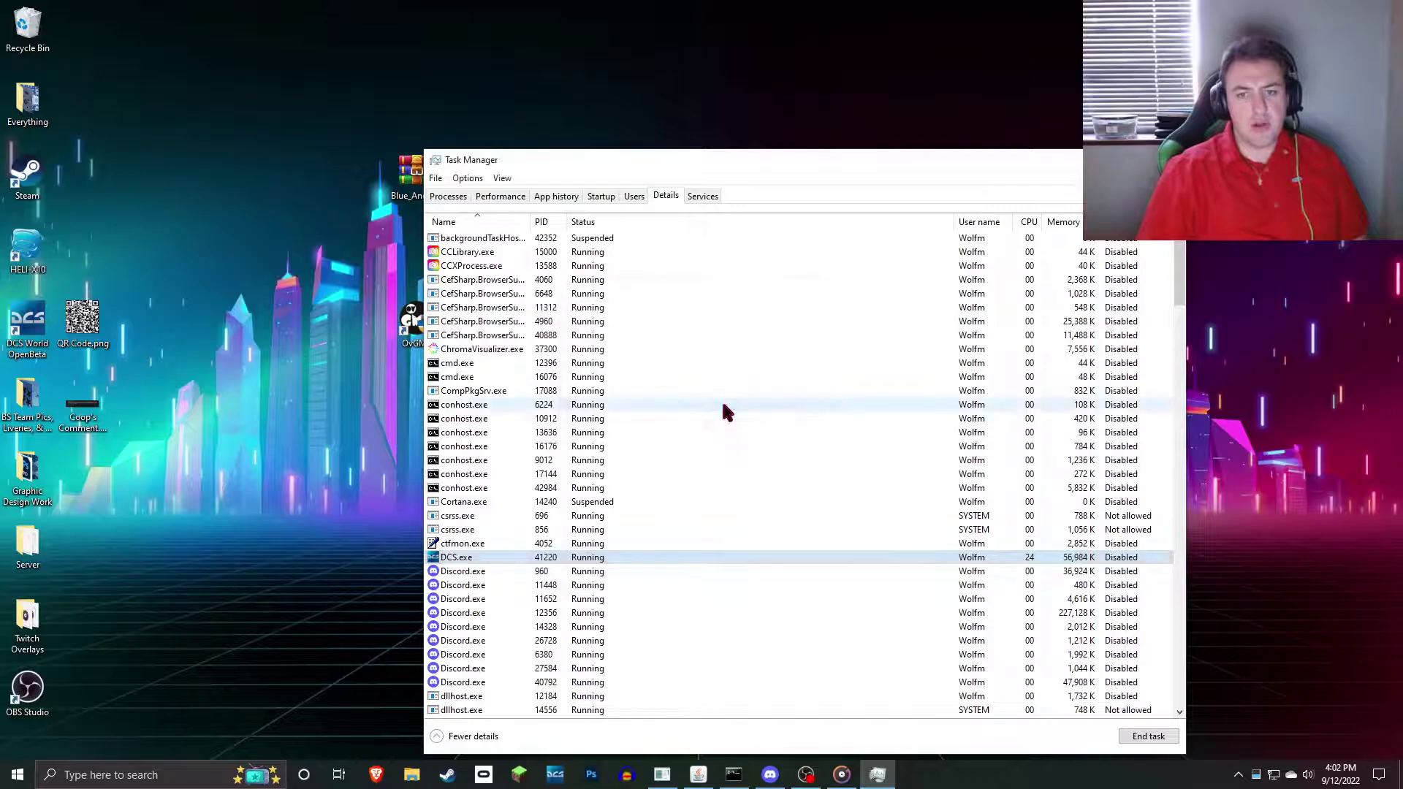
{"action": "left_click", "coordinate": [1168, 159]}
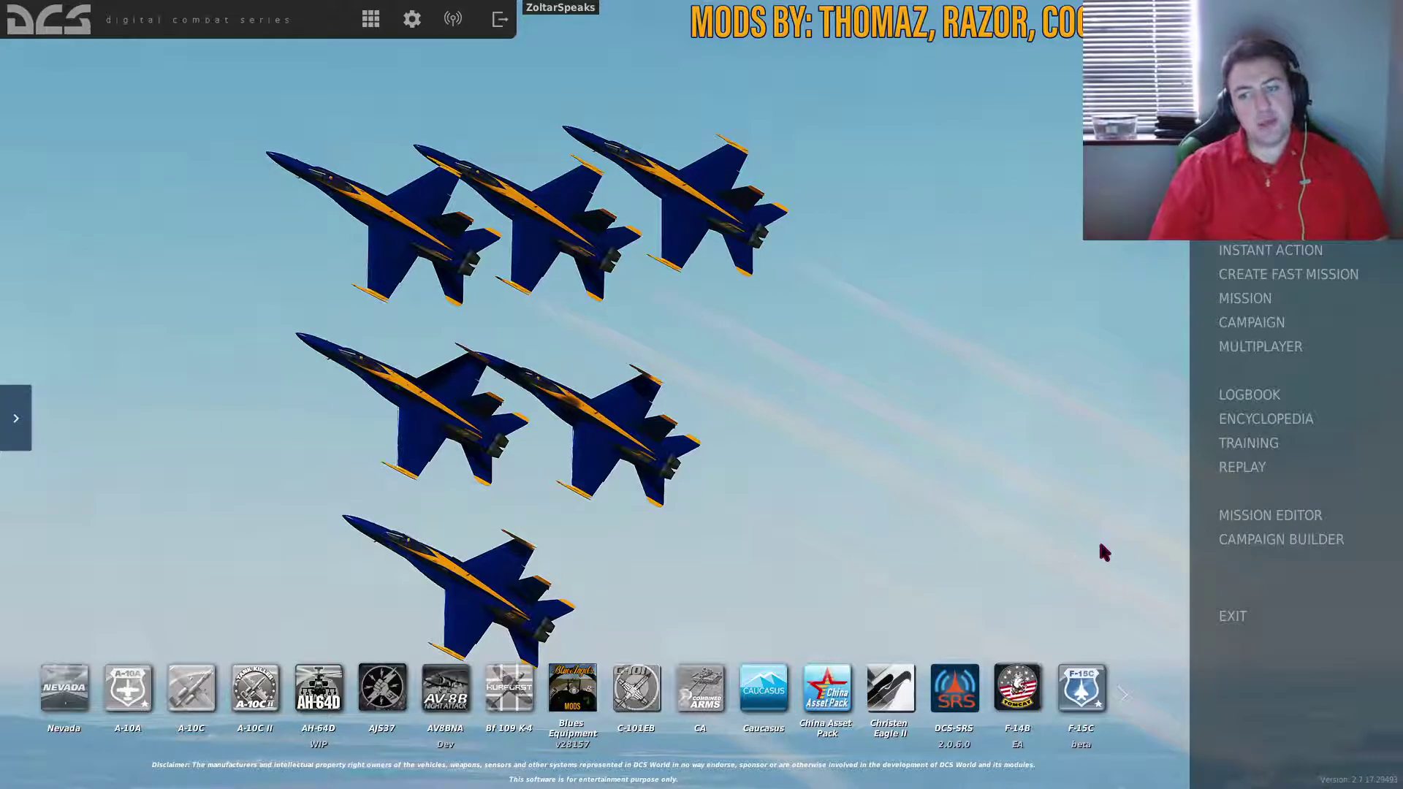
- Check the music volume in the DCS audio options and close the options
{"action": "left_click", "coordinate": [412, 21]}
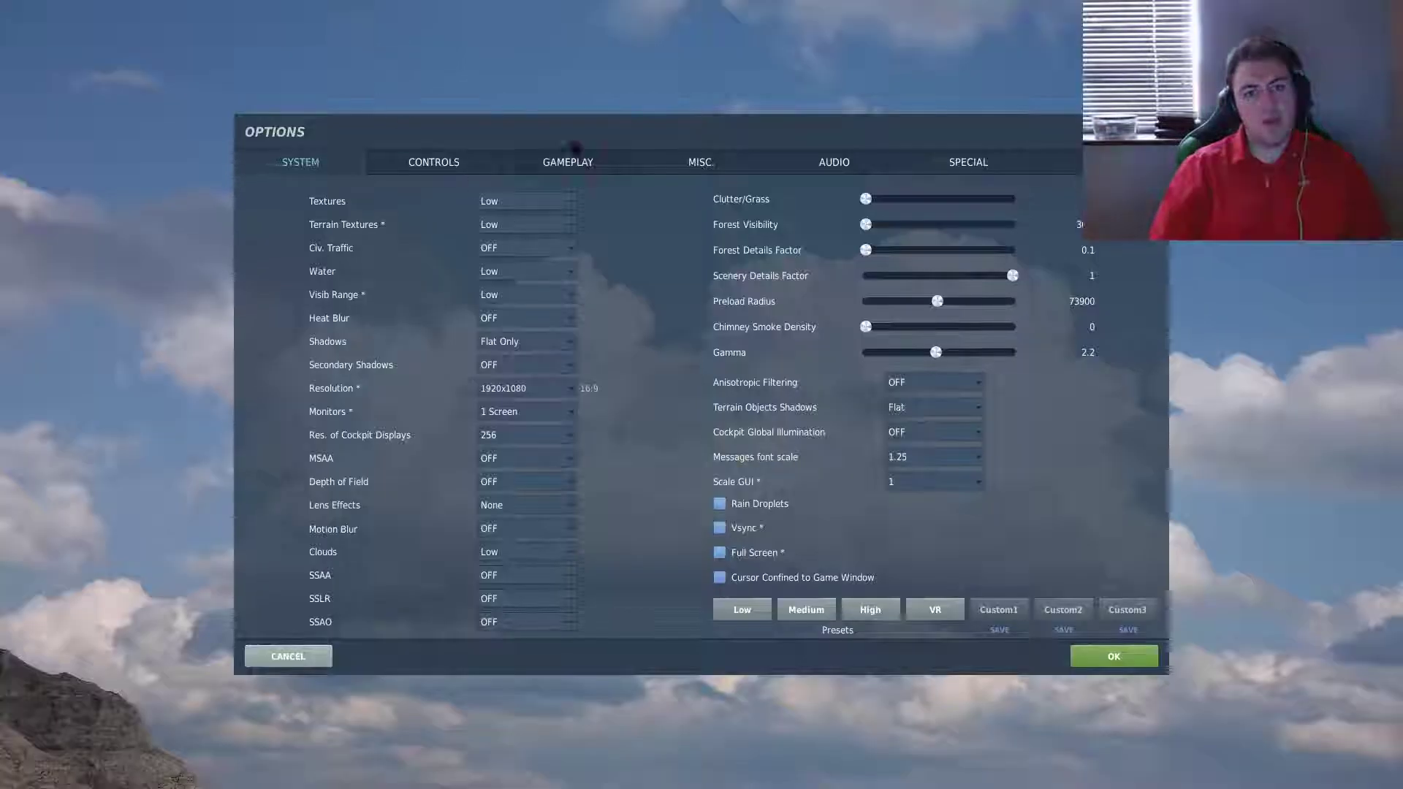
{"action": "left_click", "coordinate": [849, 168]}
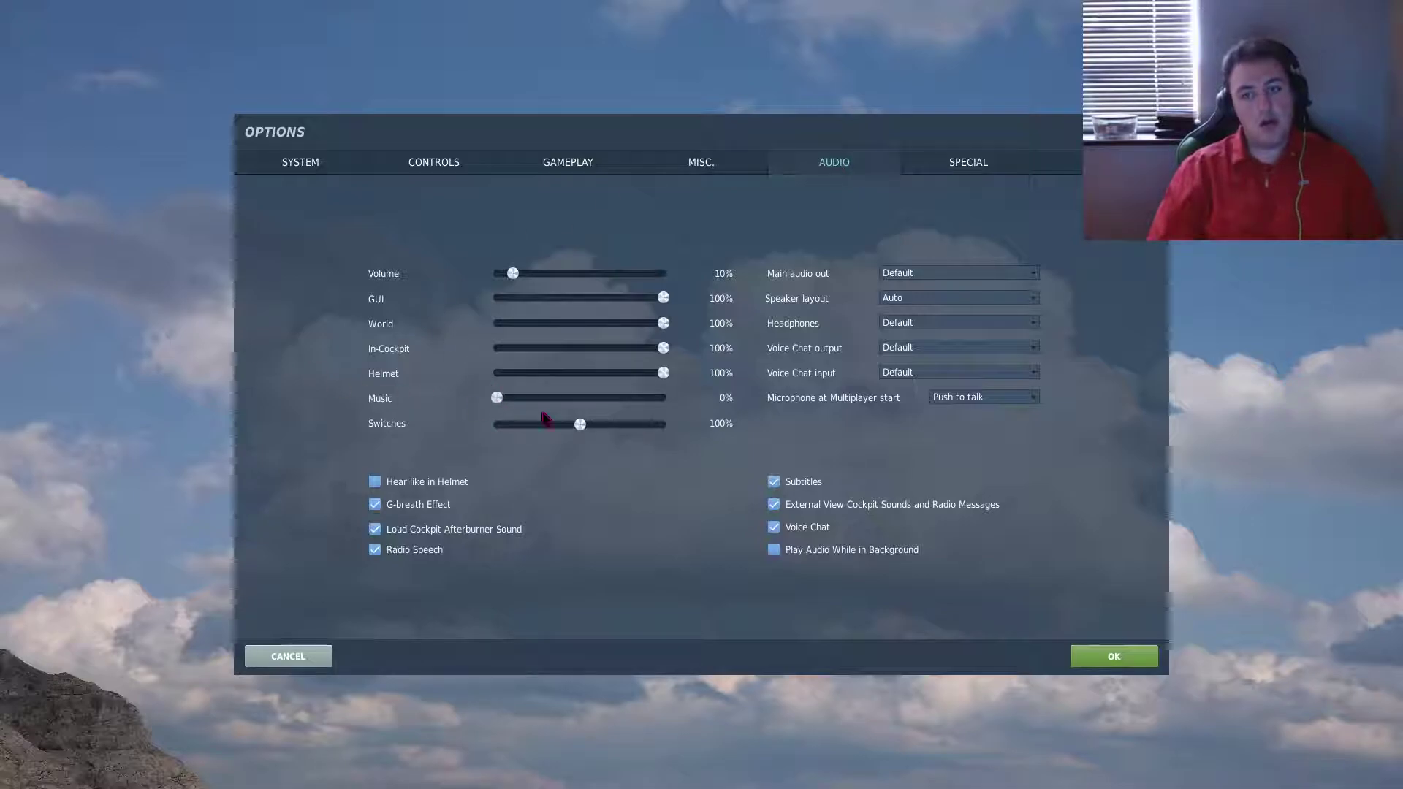
{"action": "left_click", "coordinate": [1102, 655]}
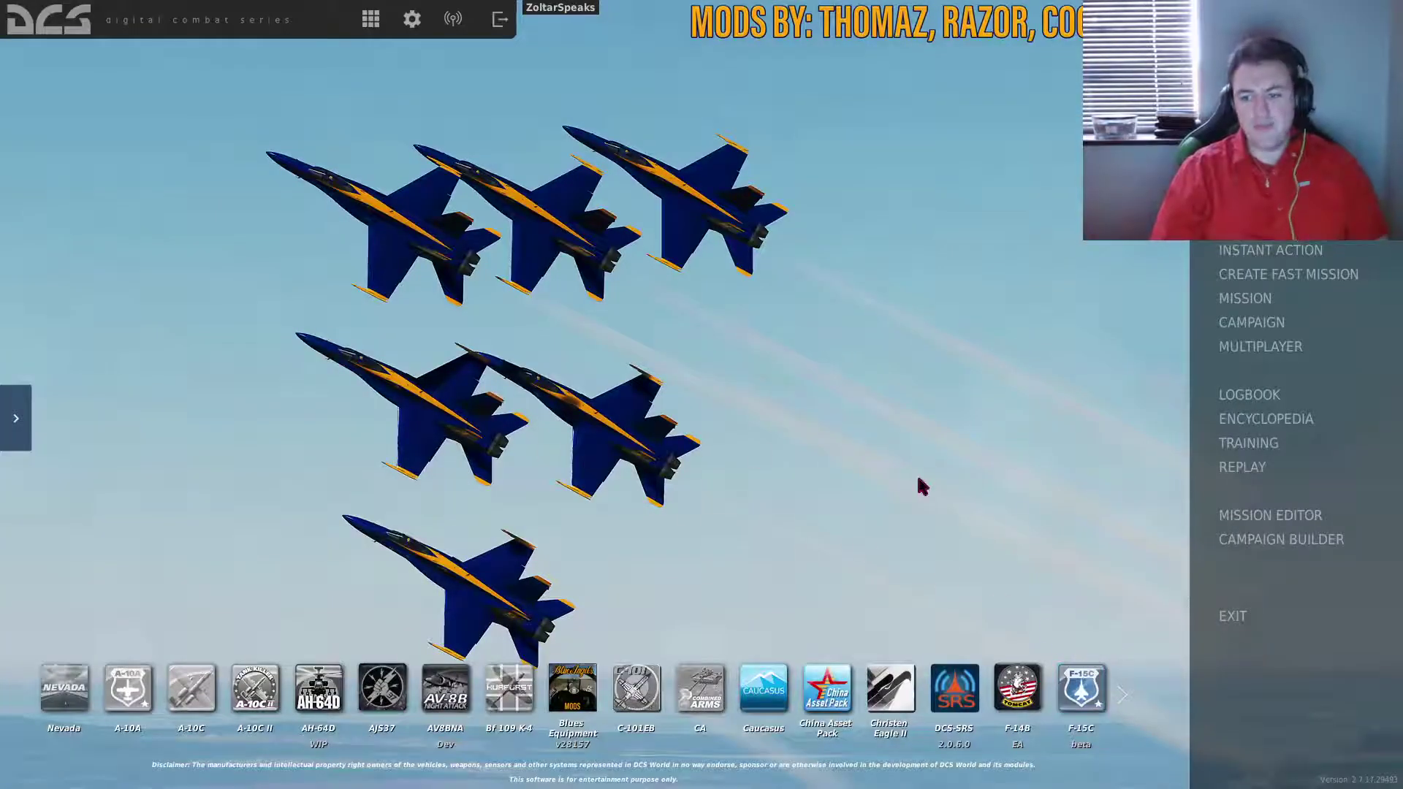
- Create a new mission in the Mission Editor on the Caucasus map with the existing coalition assignments
{"action": "left_click", "coordinate": [1286, 516]}
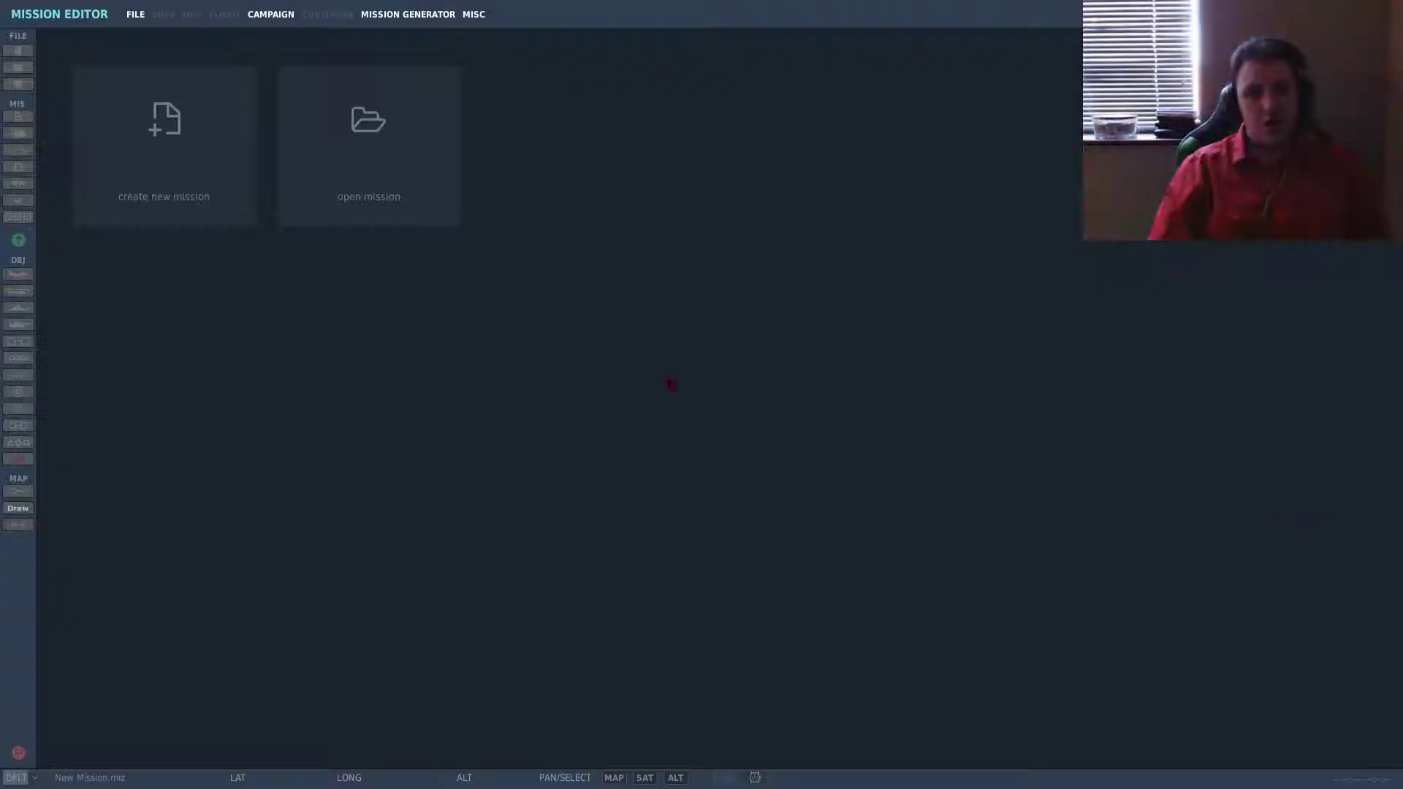
{"action": "left_click", "coordinate": [178, 164]}
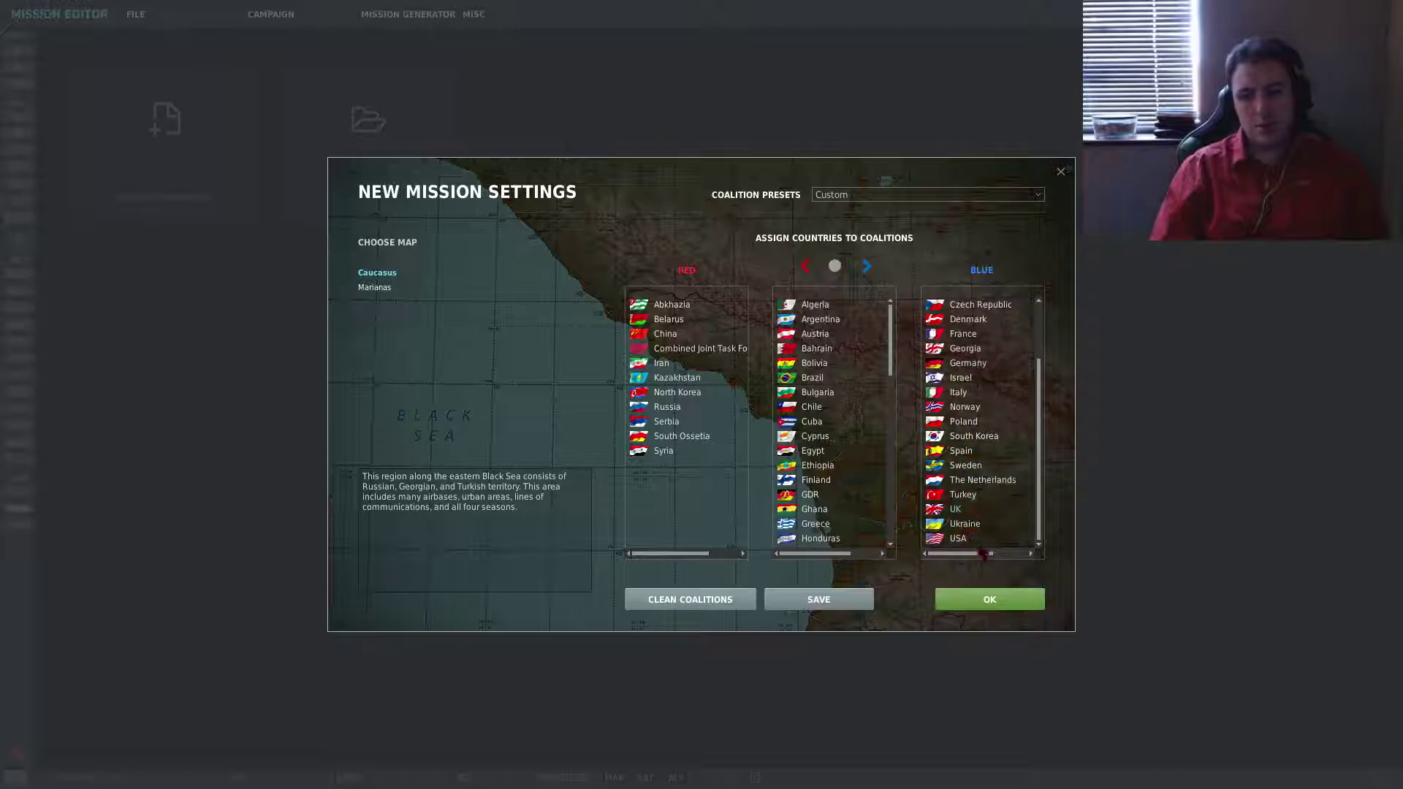
{"action": "left_click", "coordinate": [986, 597]}
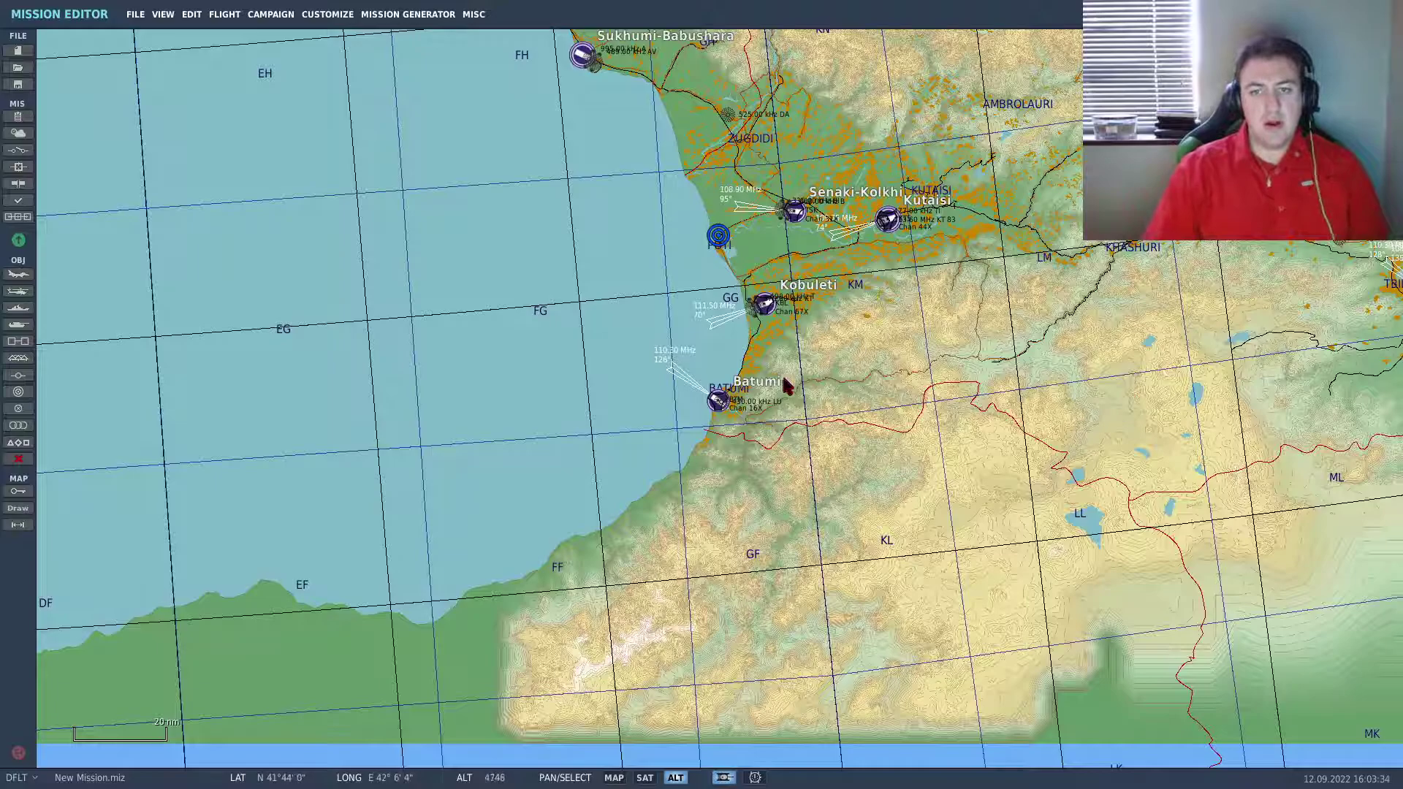
- Place an F/A-18C Lot 20 plane at parking spot 07 of Batumi airfield
{"action": "scroll", "coordinate": [785, 385], "scroll_direction": "up", "scroll_amount": 10}
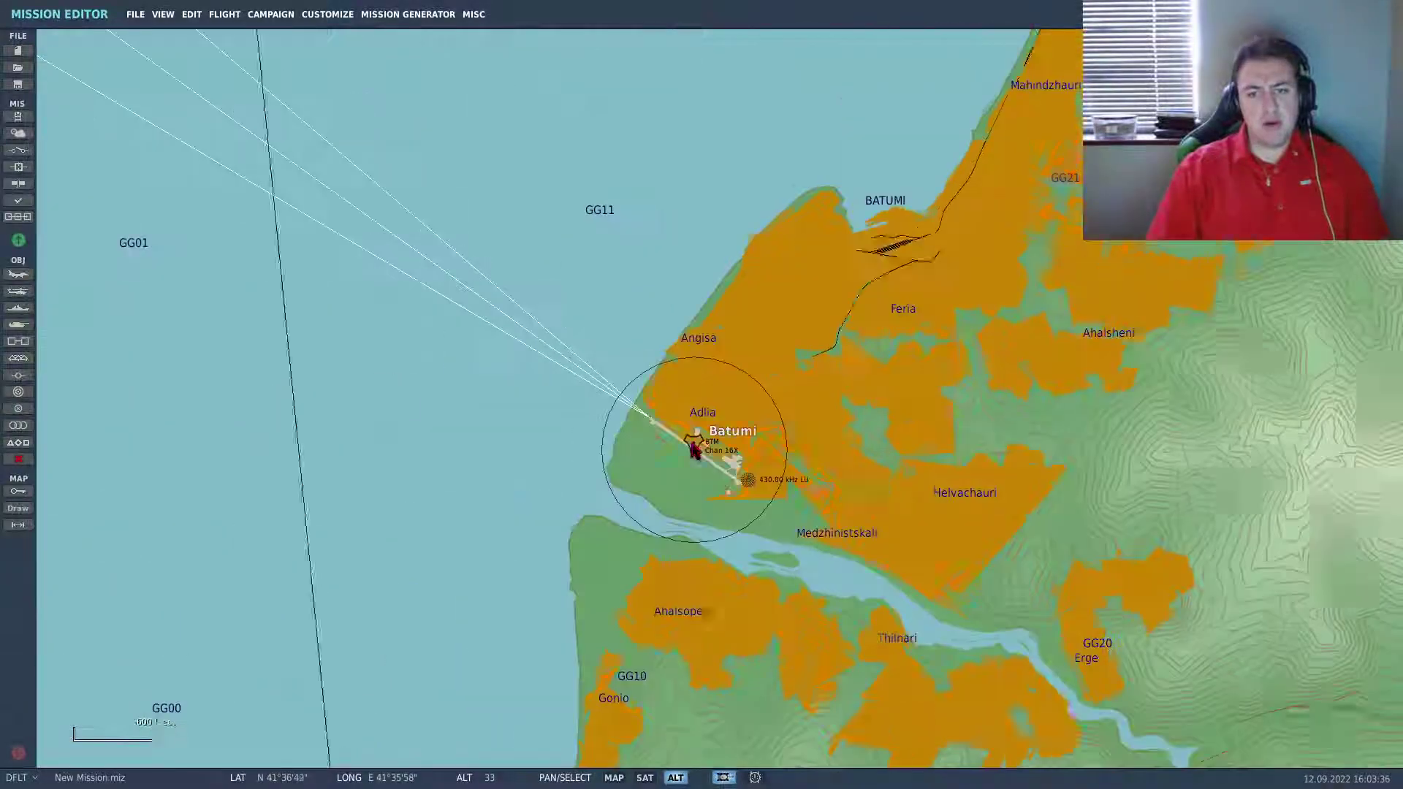
{"action": "scroll", "coordinate": [694, 450], "scroll_direction": "up", "scroll_amount": 8}
{"action": "left_click", "coordinate": [769, 447]}
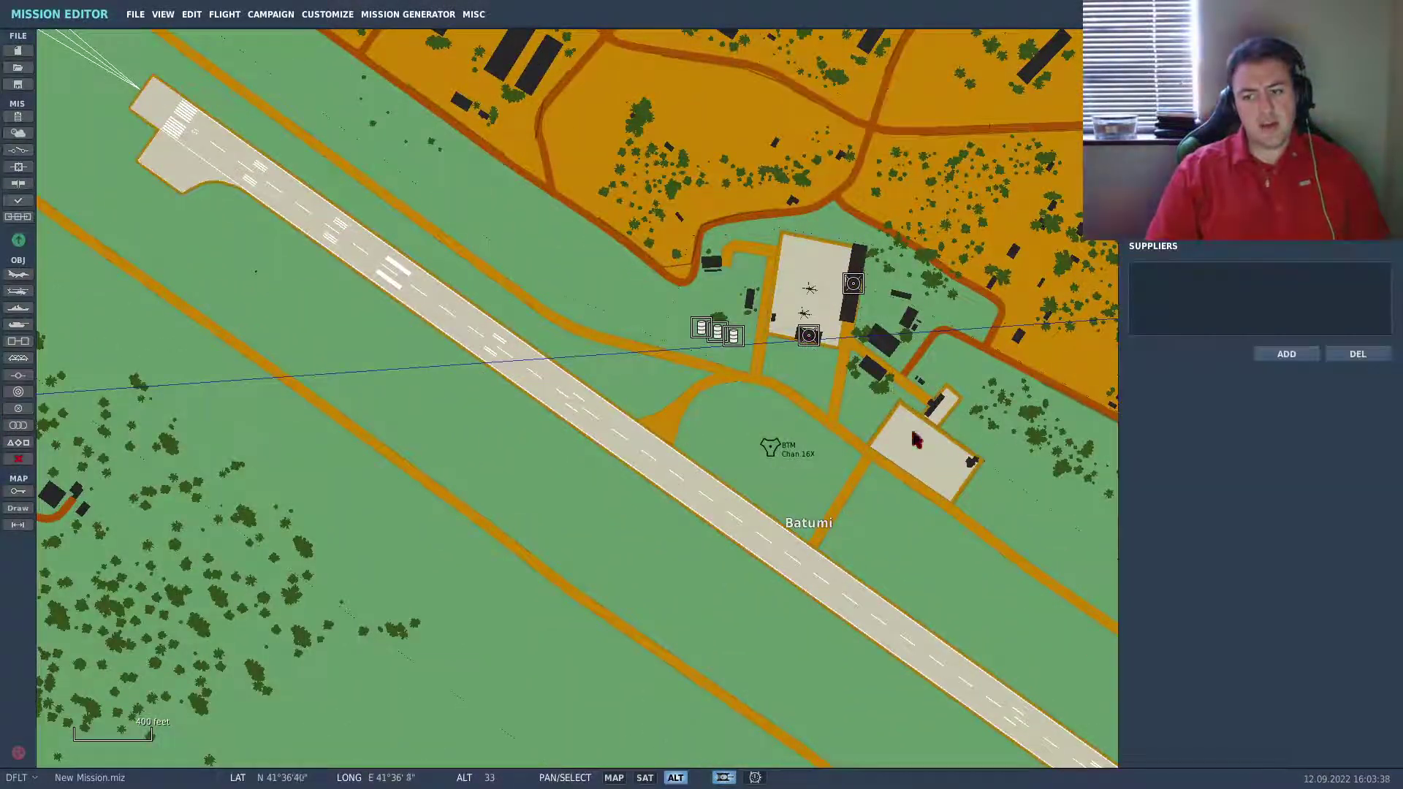
{"action": "left_click_drag", "start_coordinate": [1009, 440], "coordinate": [764, 256]}
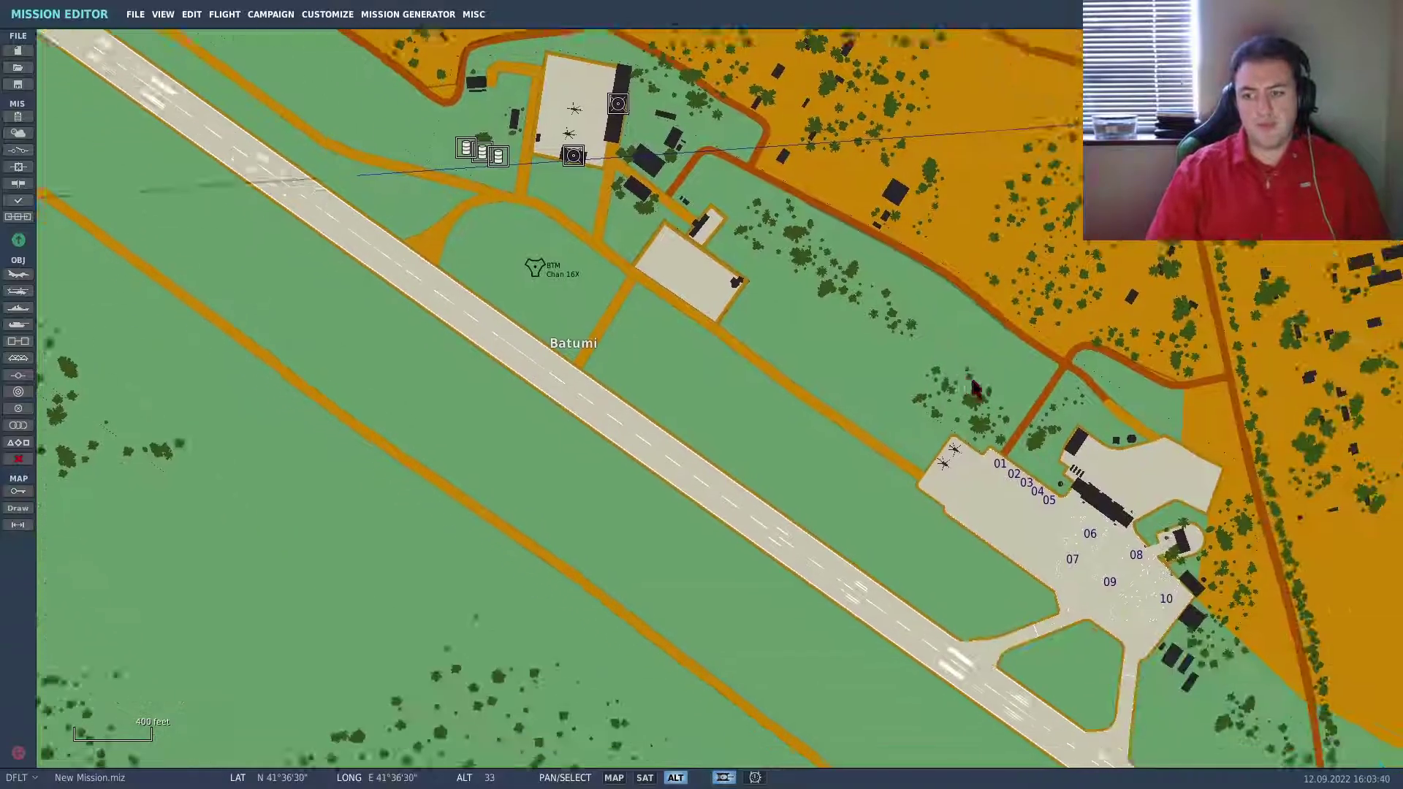
{"action": "scroll", "coordinate": [764, 256], "scroll_direction": "up", "scroll_amount": 4}
{"action": "left_click_drag", "start_coordinate": [1058, 582], "coordinate": [764, 282]}
{"action": "scroll", "coordinate": [764, 282], "scroll_direction": "up", "scroll_amount": 2}
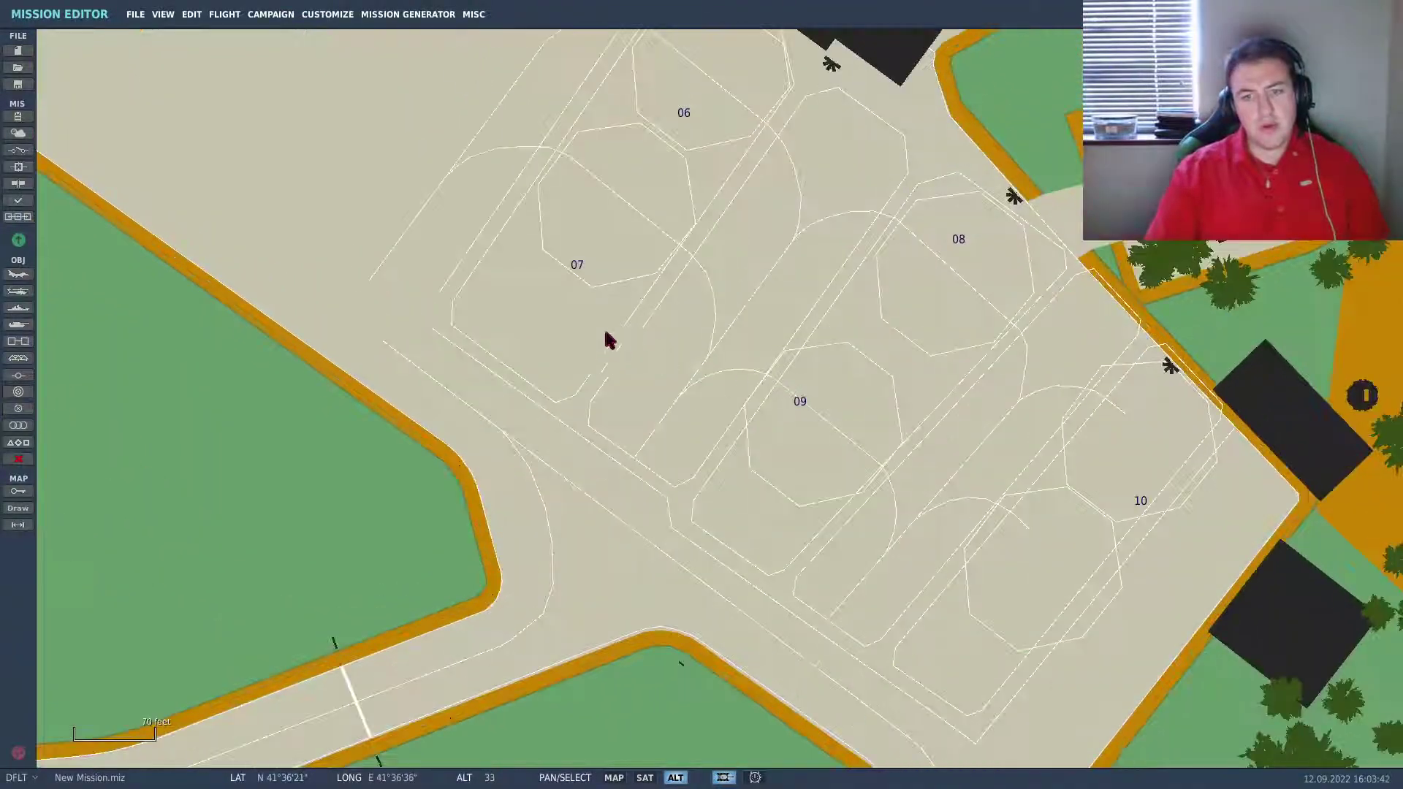
{"action": "left_click_drag", "start_coordinate": [607, 338], "coordinate": [629, 385]}
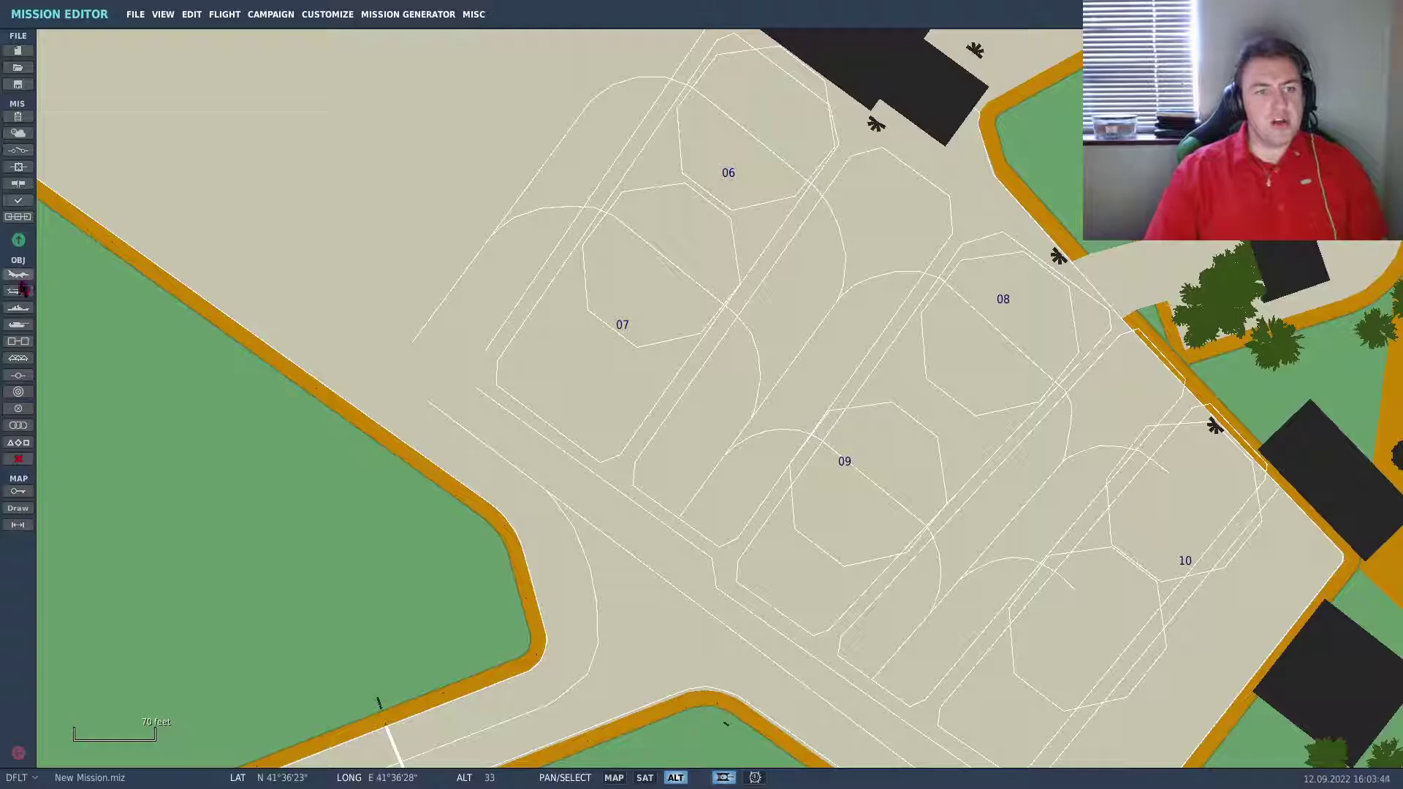
{"action": "left_click", "coordinate": [19, 277]}
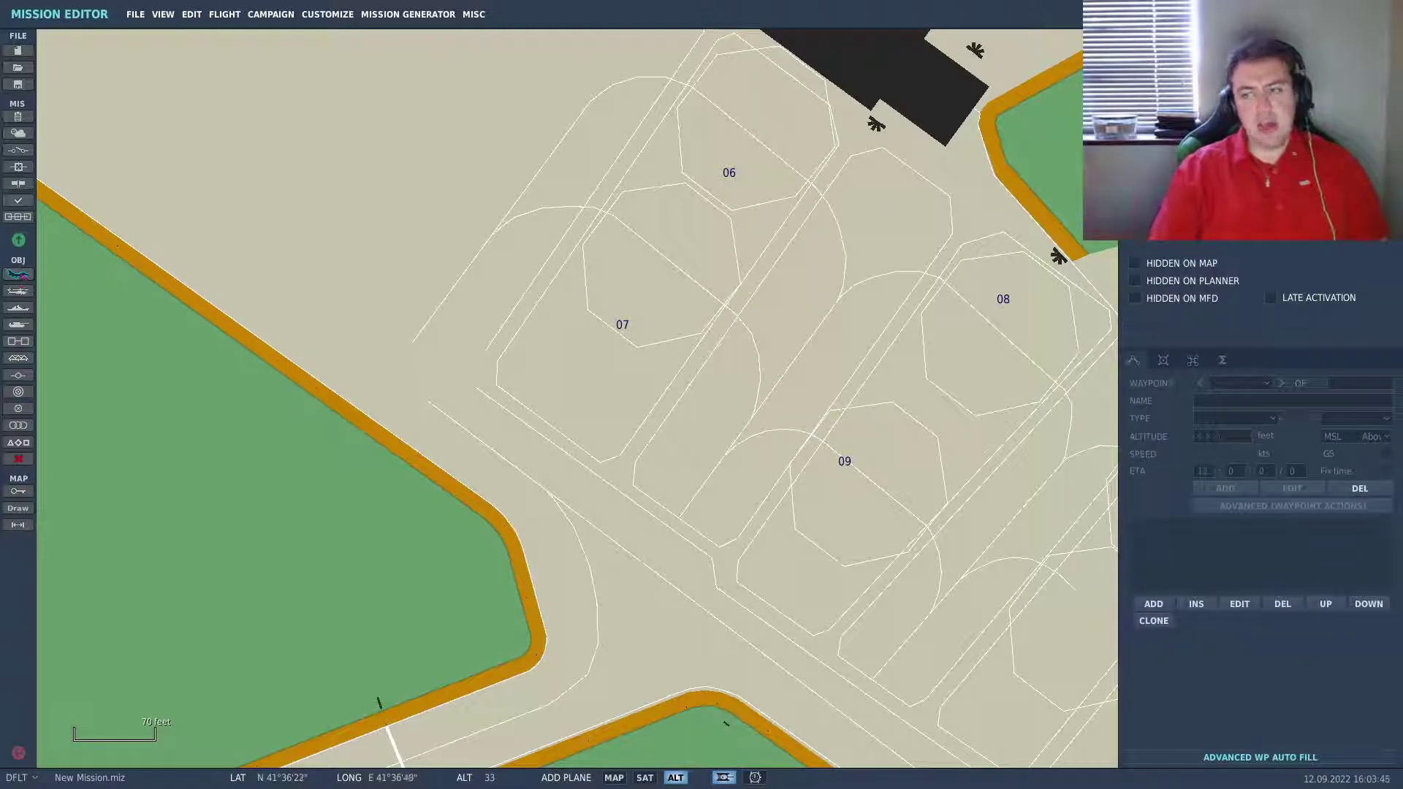
{"action": "left_click", "coordinate": [1243, 235]}
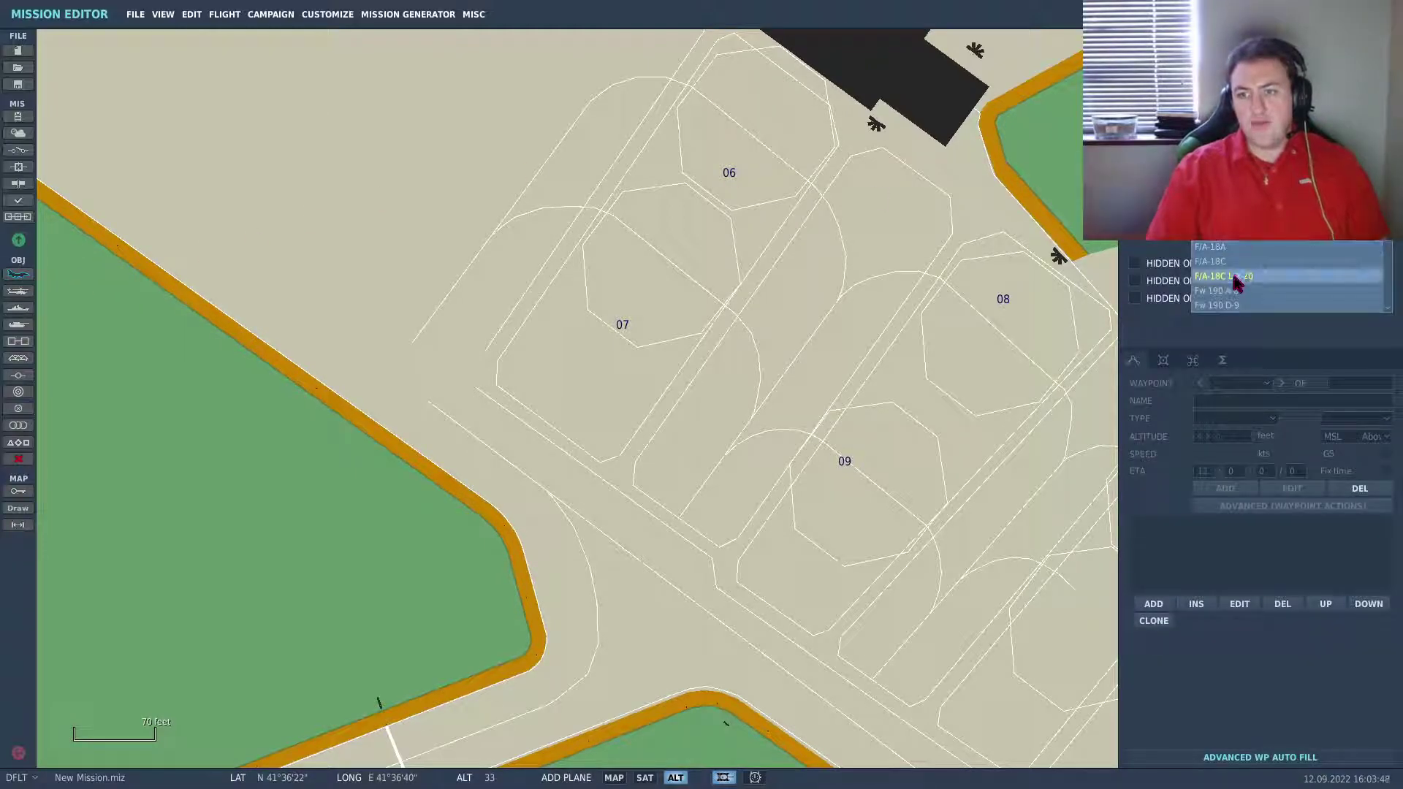
{"action": "left_click", "coordinate": [1234, 279]}
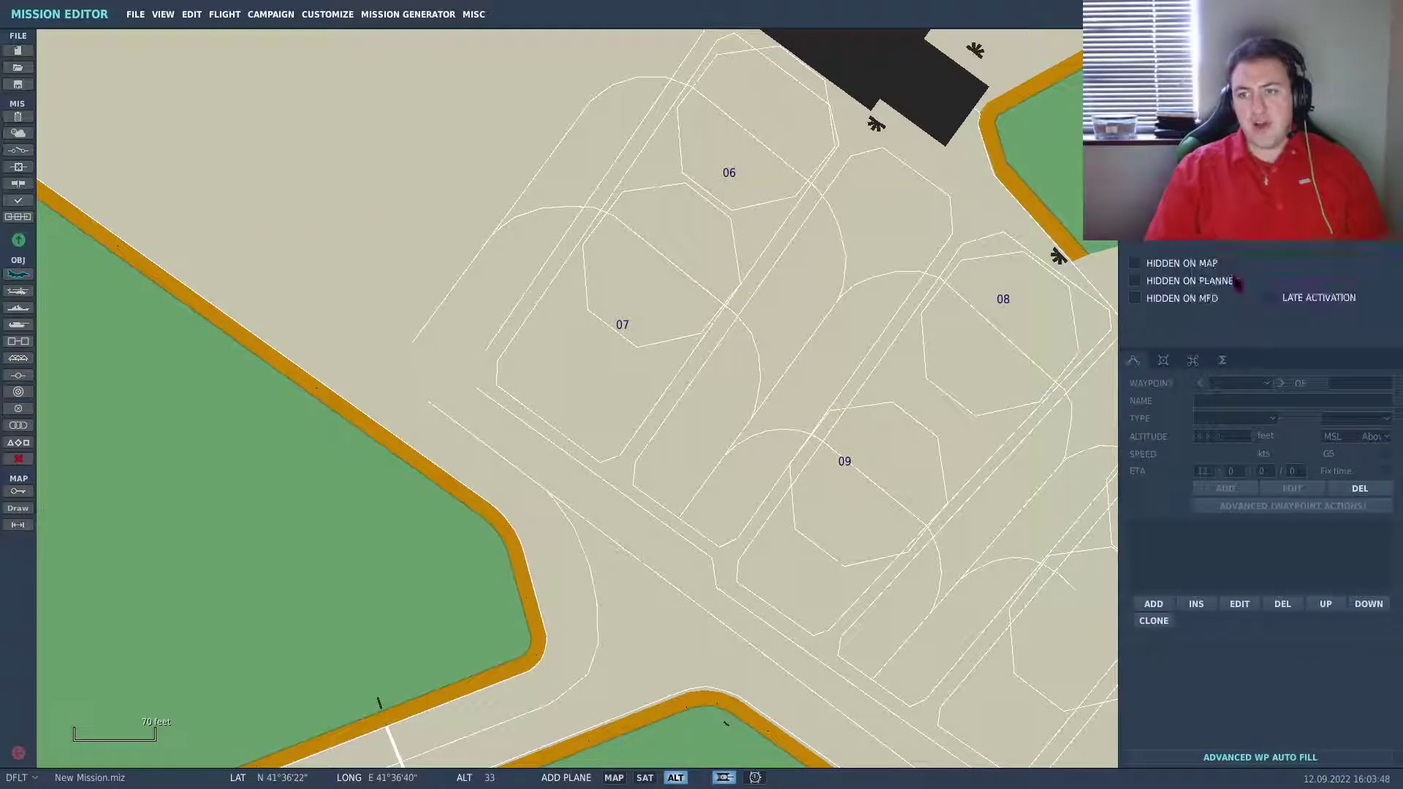
{"action": "left_click", "coordinate": [625, 334]}
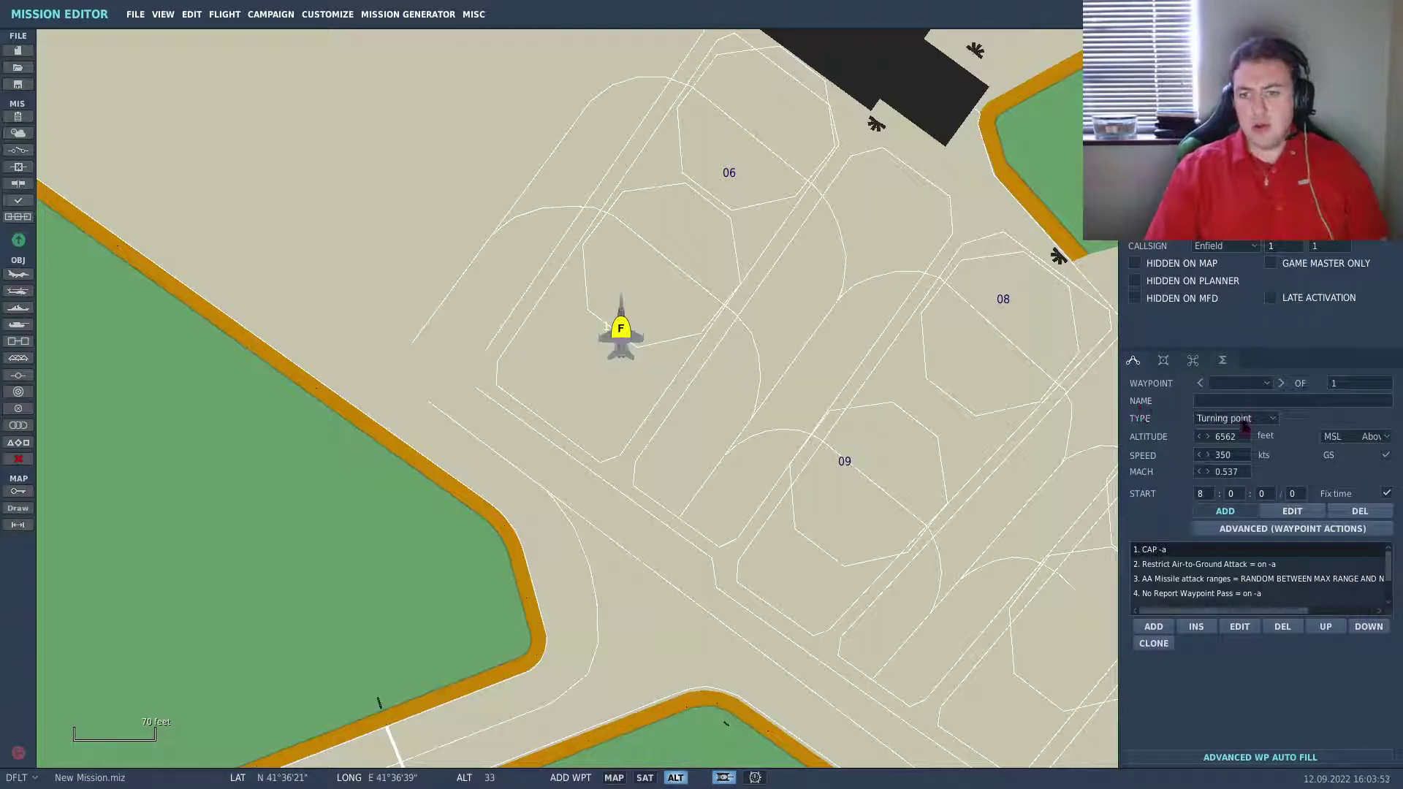
- Set the plane's starting waypoint type to Takeoff from ramp and show the aircraft's shape on the map
{"action": "left_click", "coordinate": [1242, 420]}
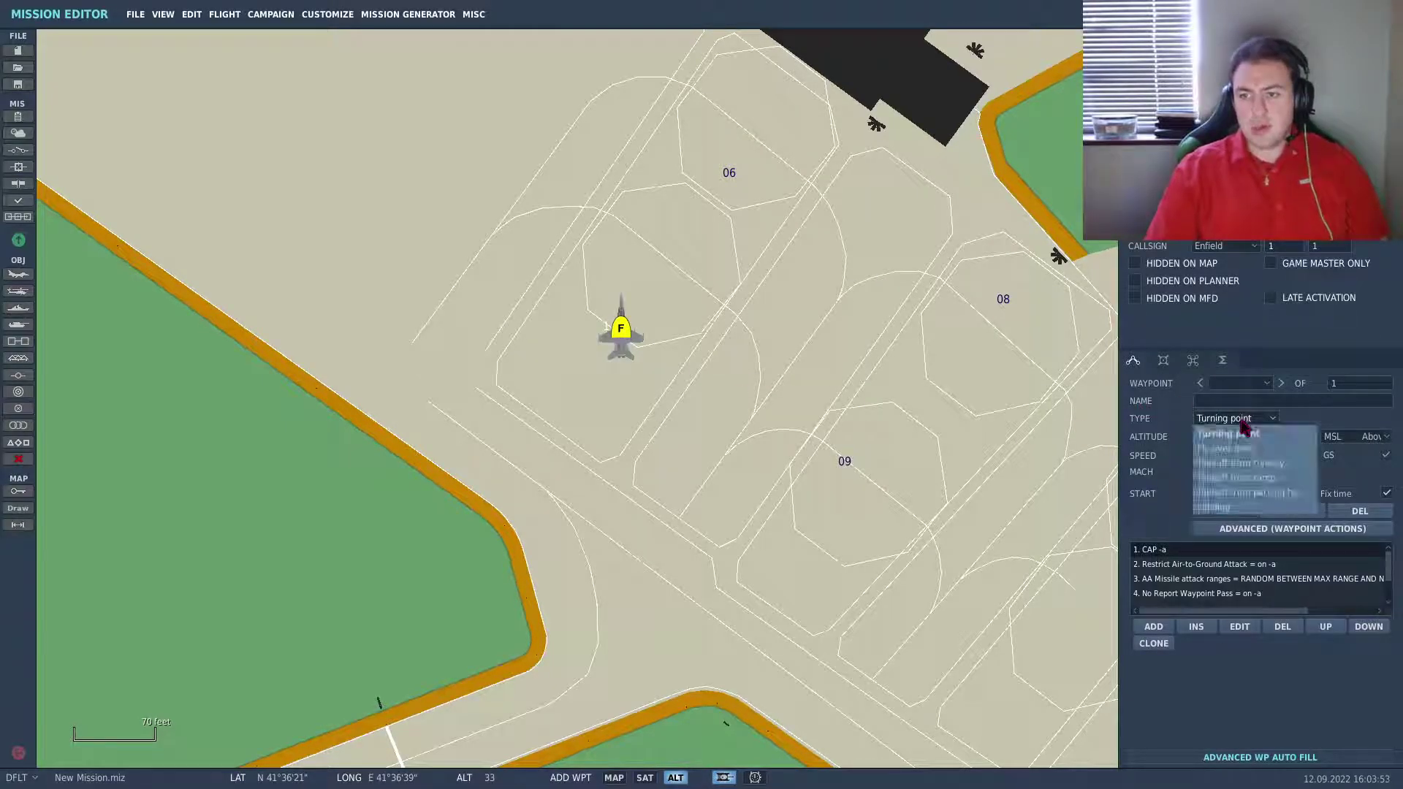
{"action": "left_click", "coordinate": [1242, 479]}
{"action": "scroll", "coordinate": [693, 354], "scroll_direction": "up", "scroll_amount": 4}
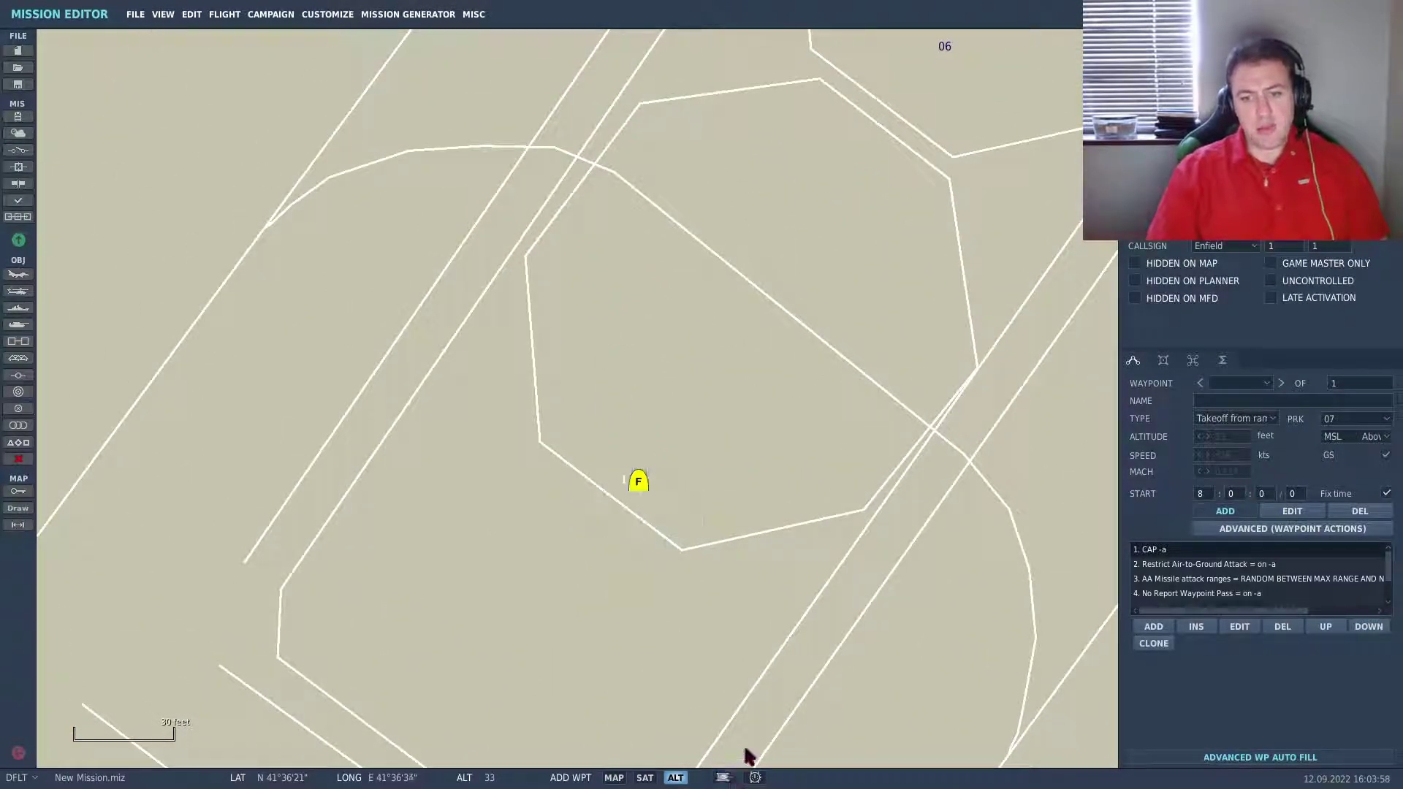
{"action": "left_click", "coordinate": [722, 777]}
{"action": "scroll", "coordinate": [847, 592], "scroll_direction": "down", "scroll_amount": 2}
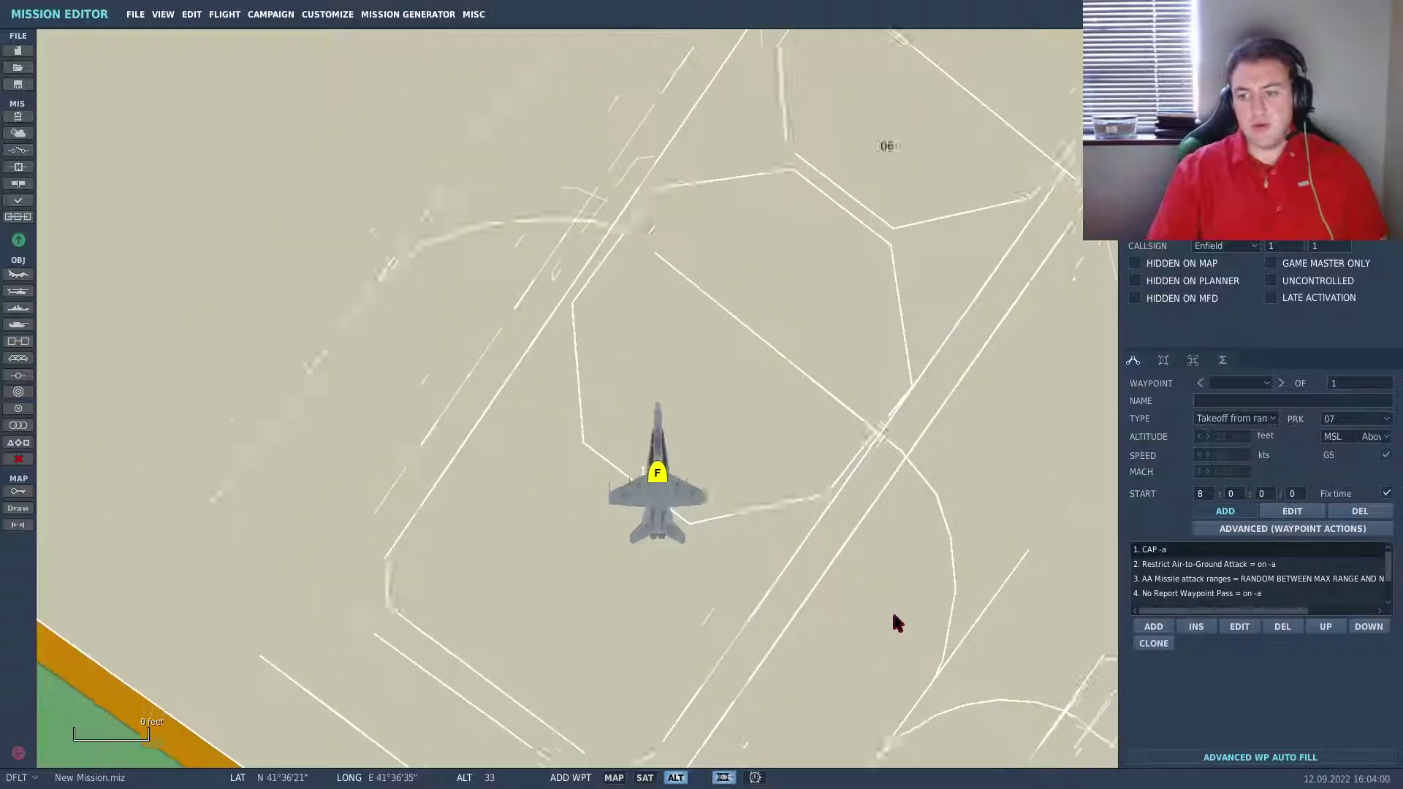
- Delete all the default advanced actions from the plane's starting waypoint, including CAP and Restrict Air-to-Ground Attack
{"action": "left_click_drag", "start_coordinate": [893, 620], "coordinate": [795, 491]}
{"action": "left_click", "coordinate": [1284, 630]}
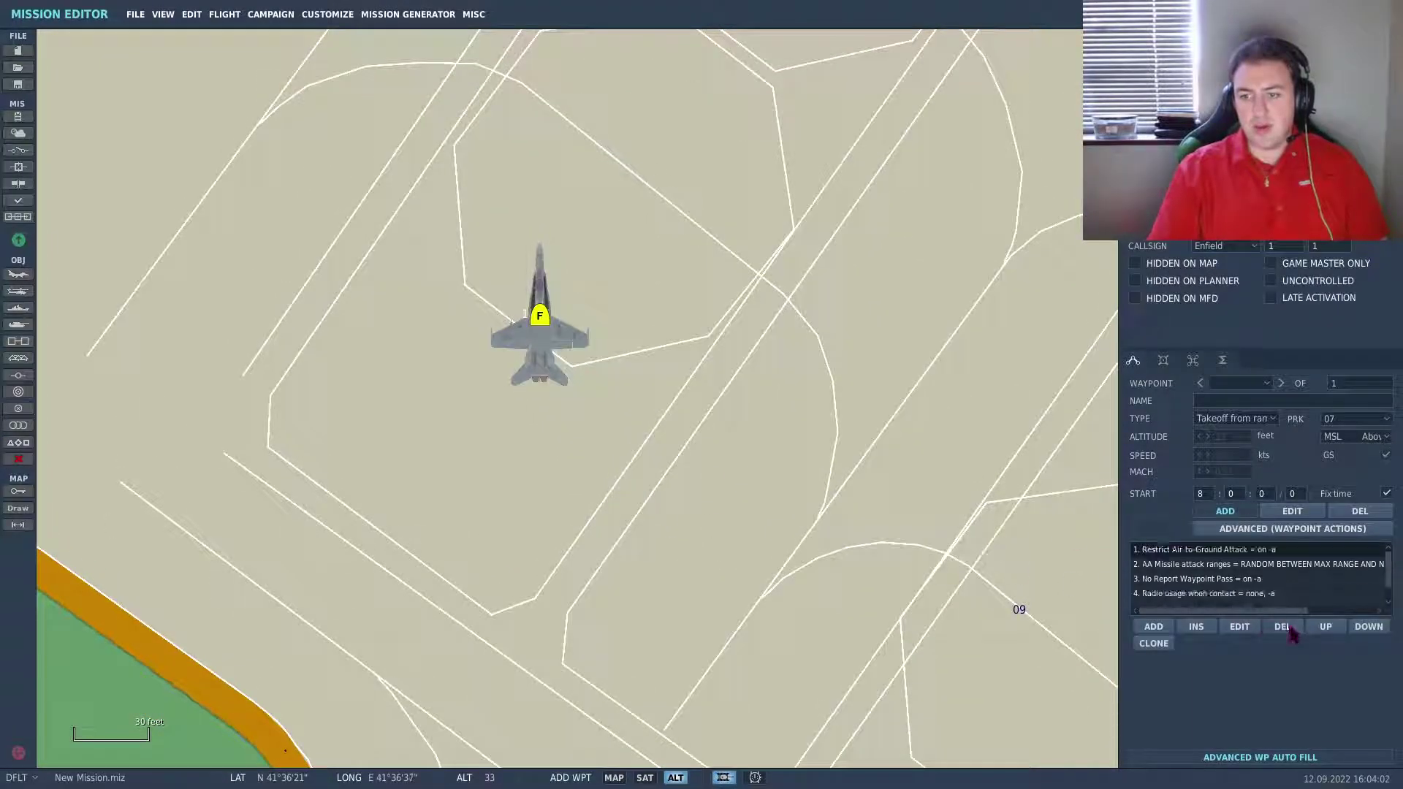
{"action": "left_click", "coordinate": [1287, 632]}
{"action": "left_click", "coordinate": [1290, 633]}
{"action": "left_click", "coordinate": [1291, 634]}
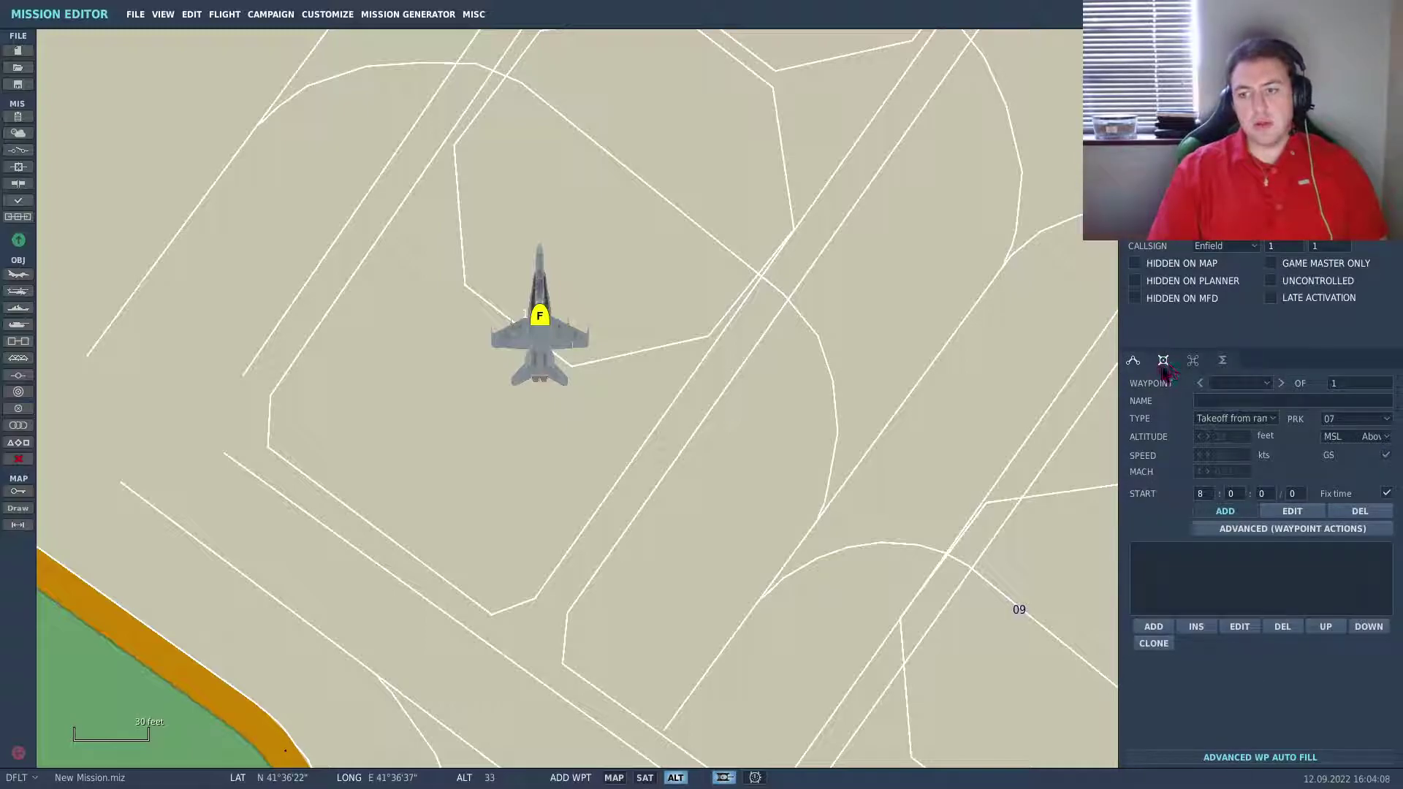
- Make the plane human-flown and apply the Blue Angel #5 paint scheme to it
{"action": "left_click", "coordinate": [1213, 232]}
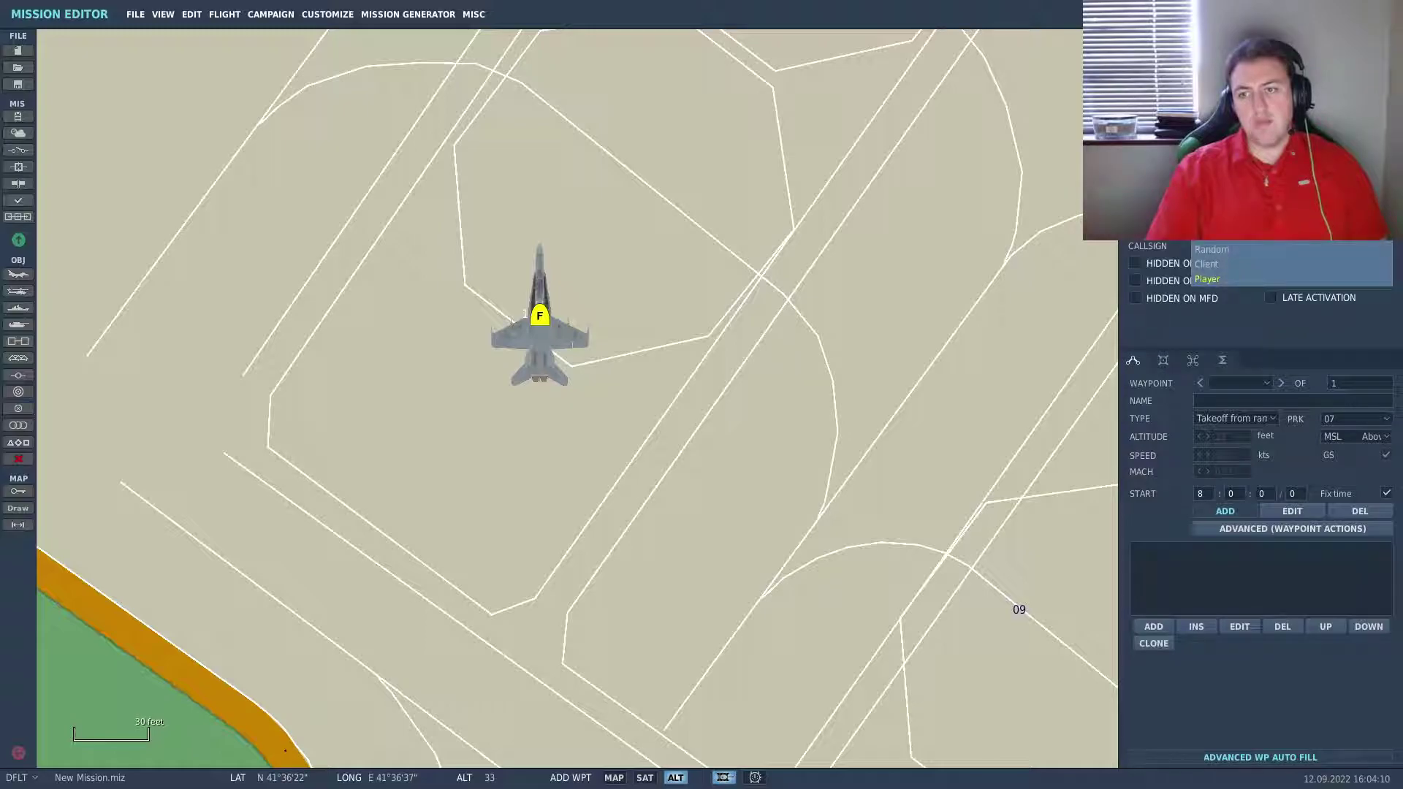
{"action": "left_click", "coordinate": [1207, 278]}
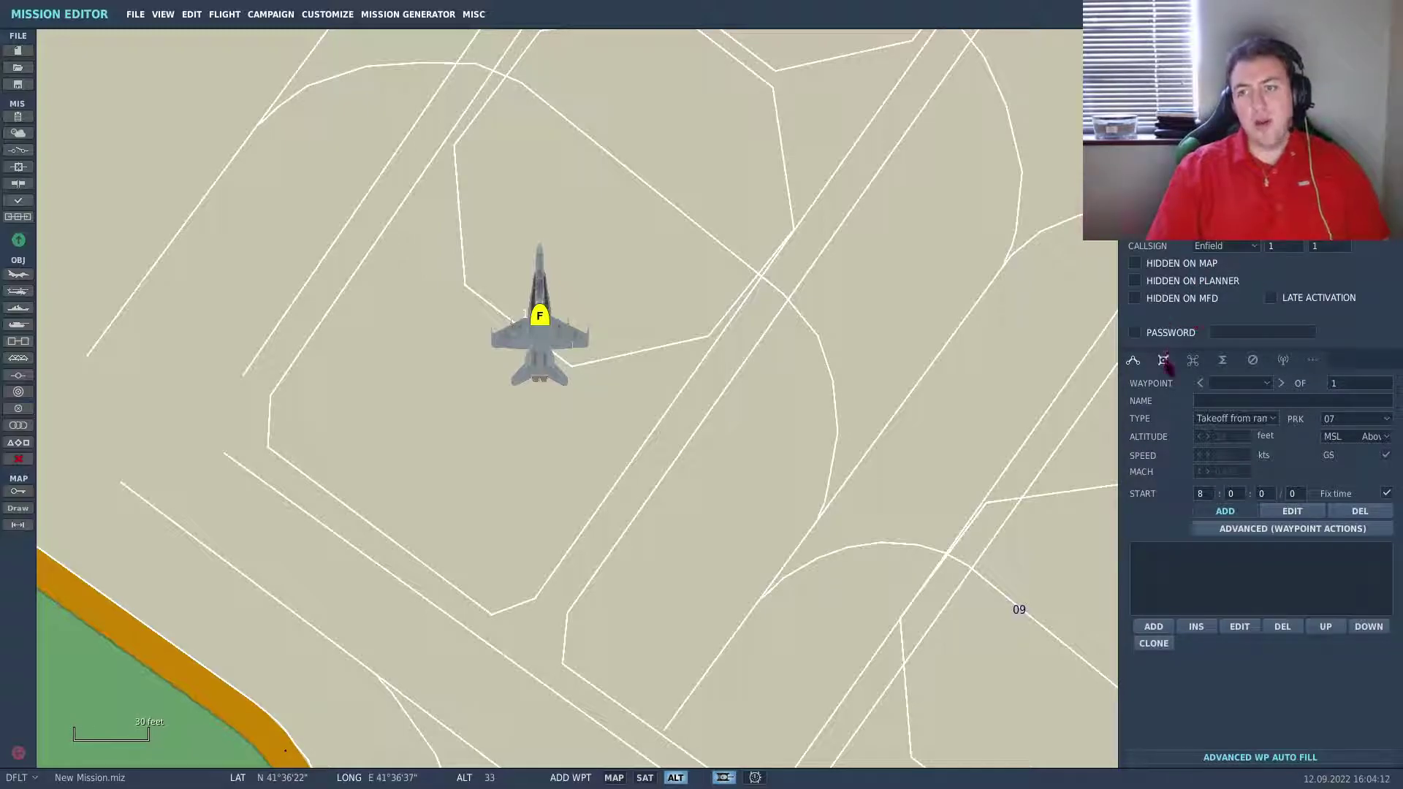
{"action": "left_click", "coordinate": [1165, 362]}
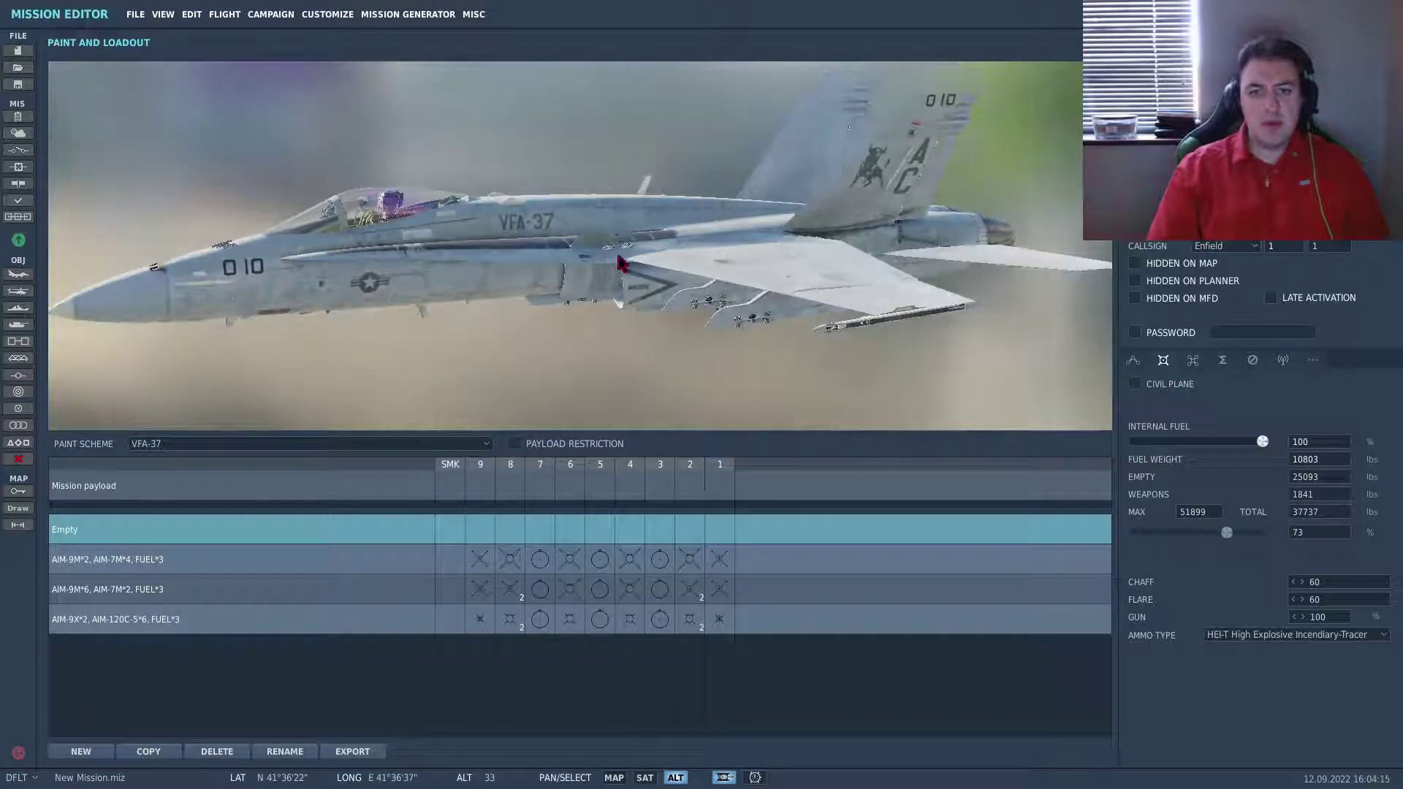
{"action": "left_click_drag", "start_coordinate": [596, 262], "coordinate": [526, 265]}
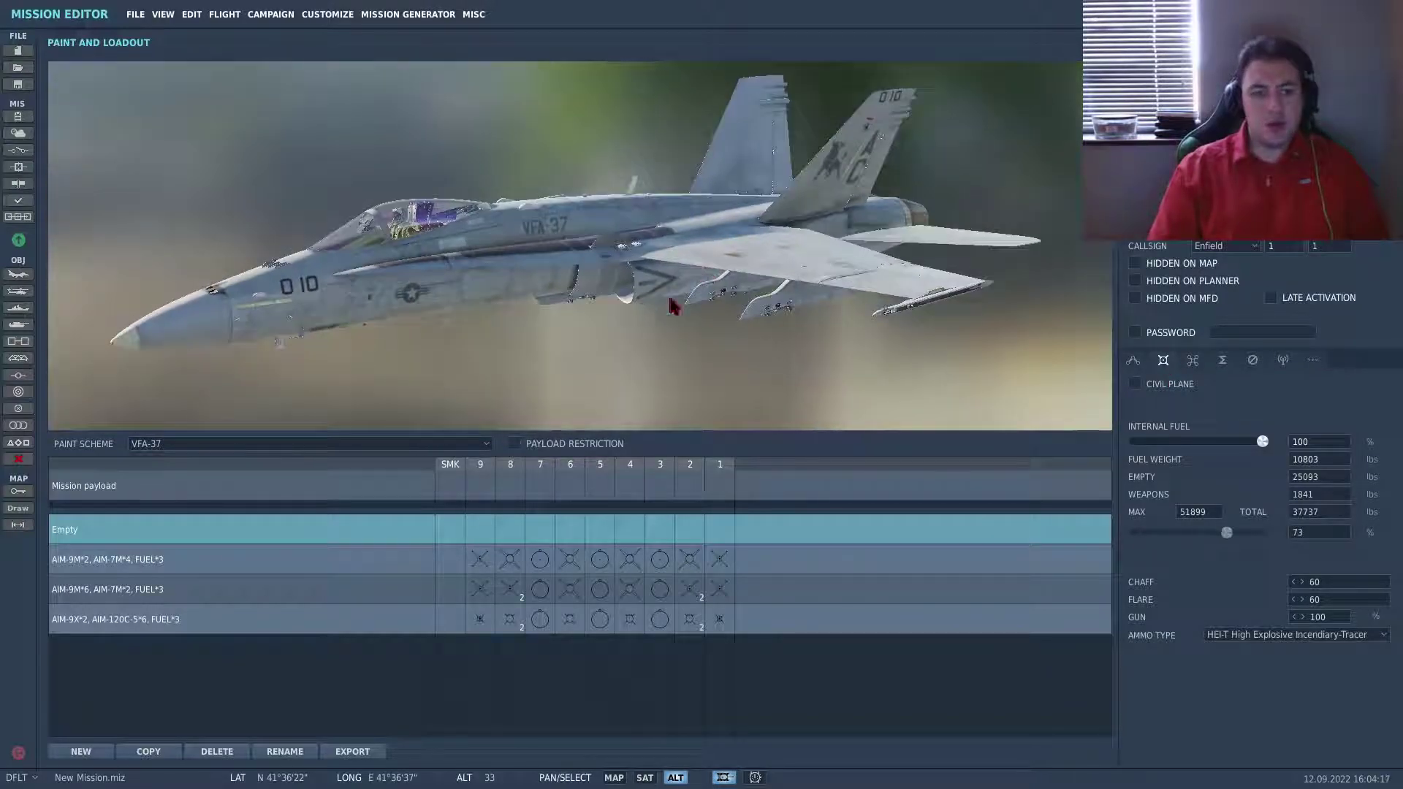
{"action": "left_click", "coordinate": [146, 442]}
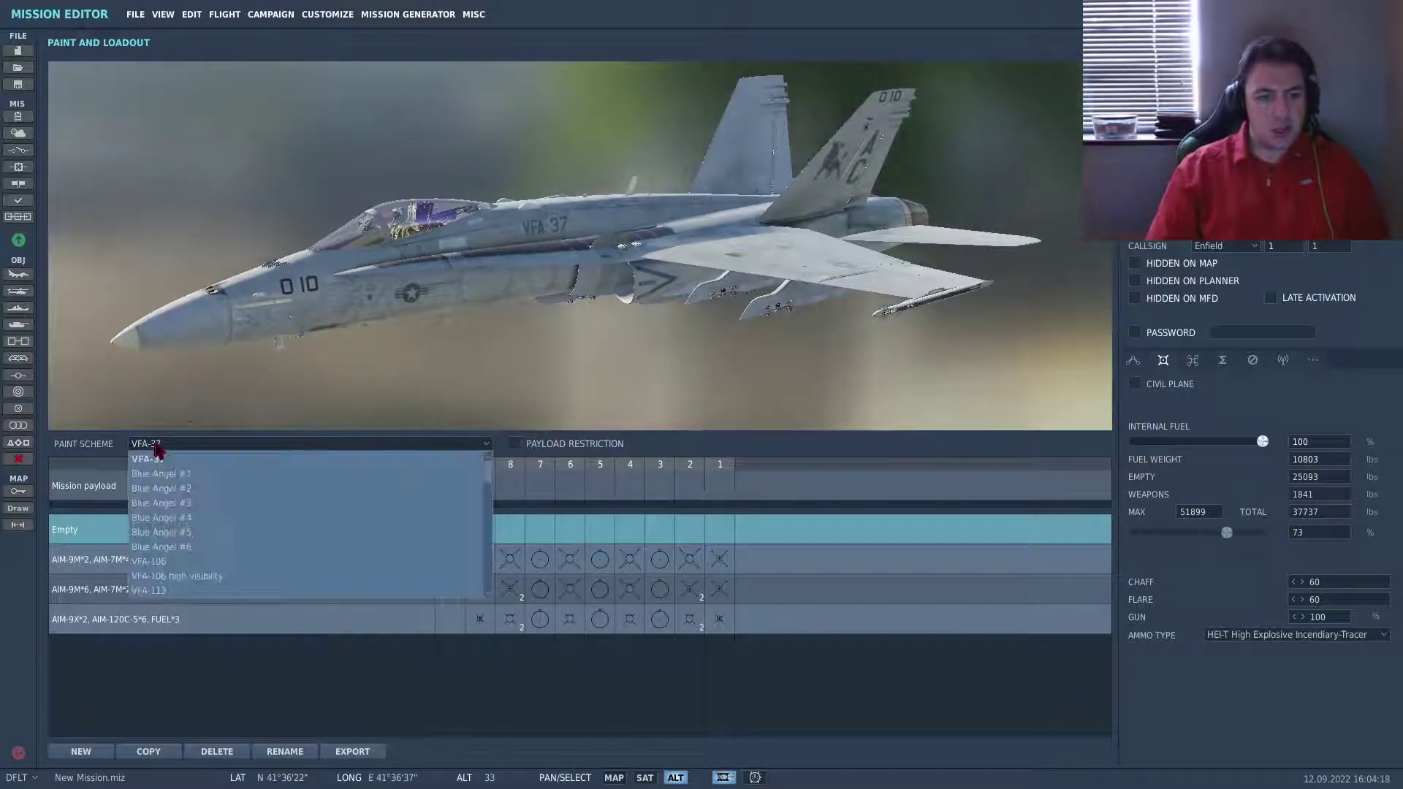
{"action": "left_click", "coordinate": [161, 531]}
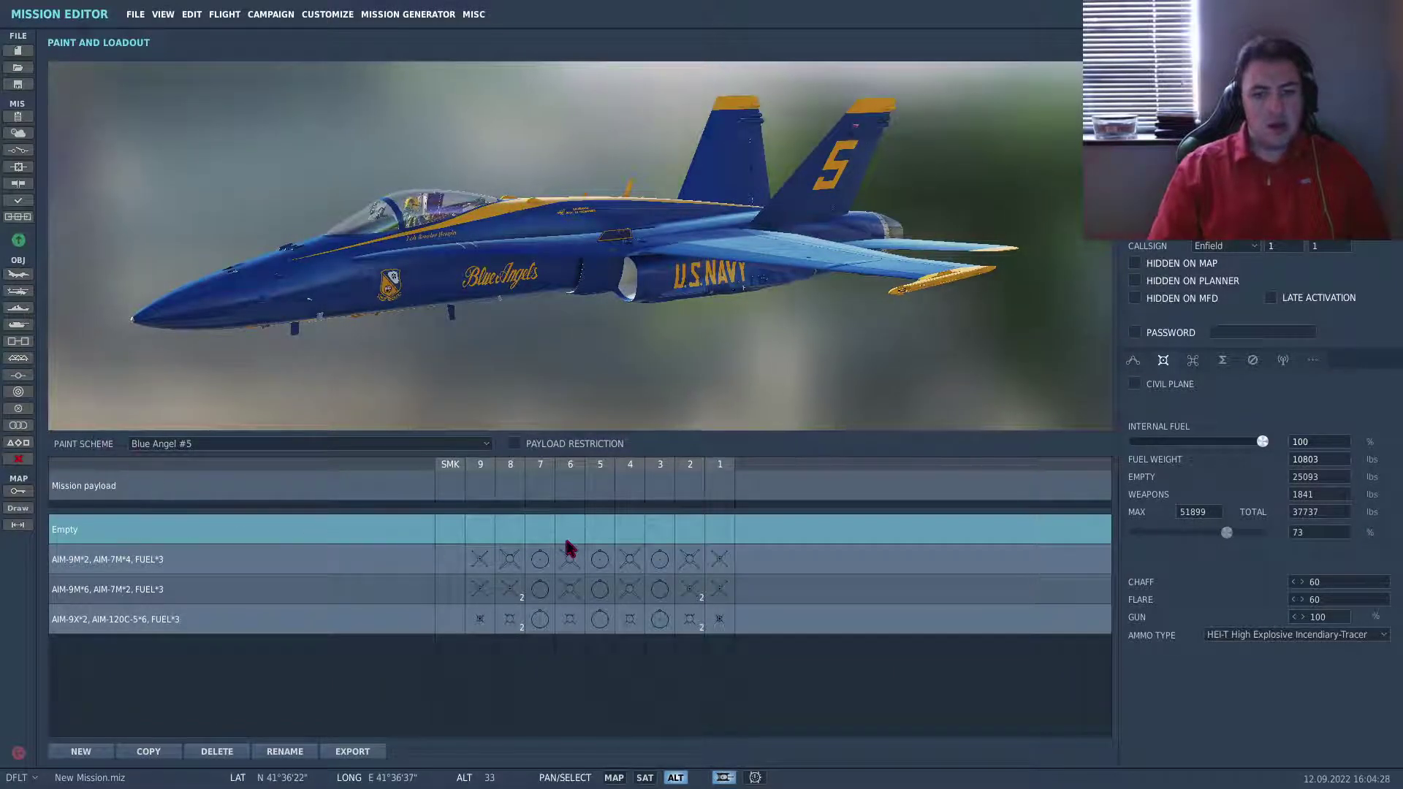
- Equip the mission payload with a smoke pod on the SMK station and Blues Angels Equipment on station 5
{"action": "left_click", "coordinate": [448, 486]}
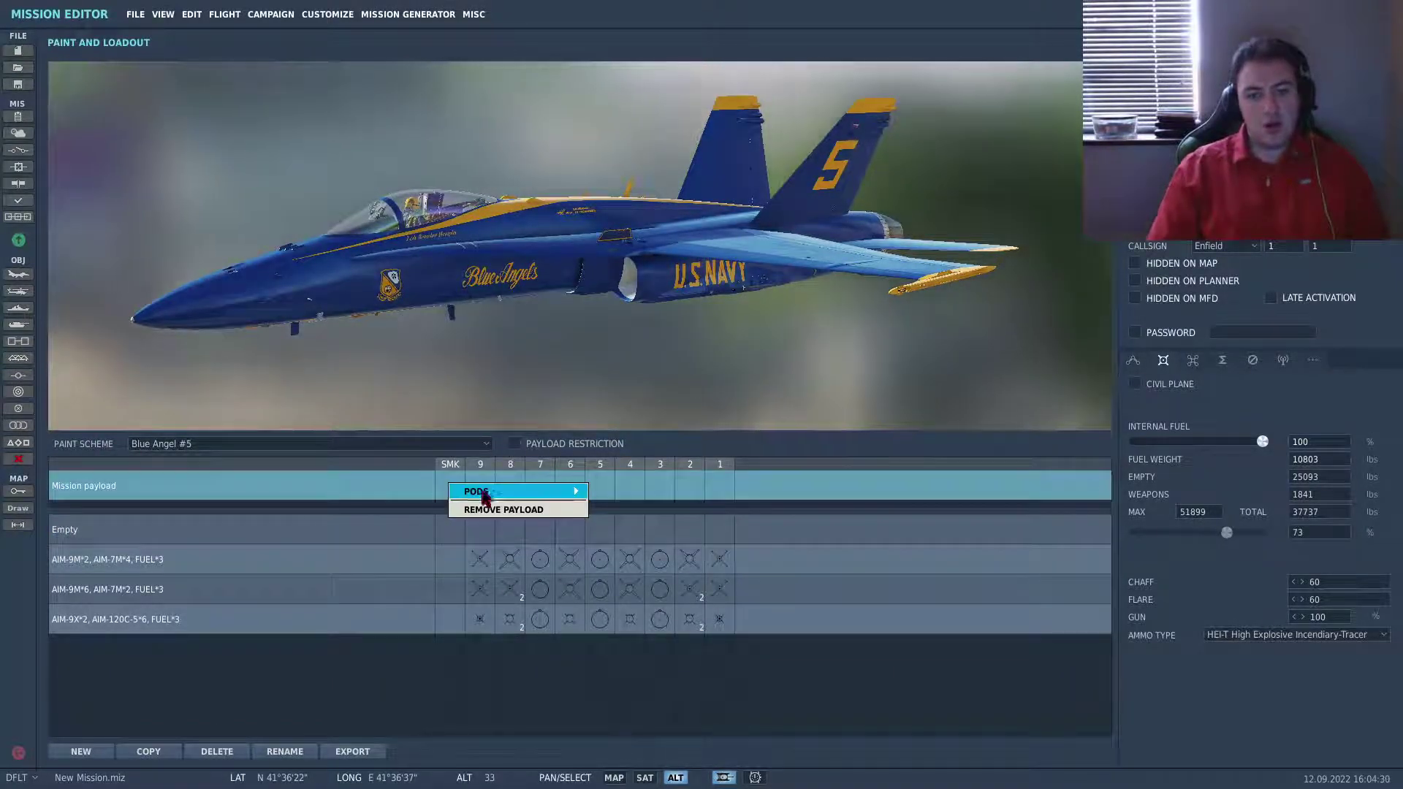
{"action": "mouse_move", "coordinate": [494, 497]}
{"action": "left_click", "coordinate": [658, 552]}
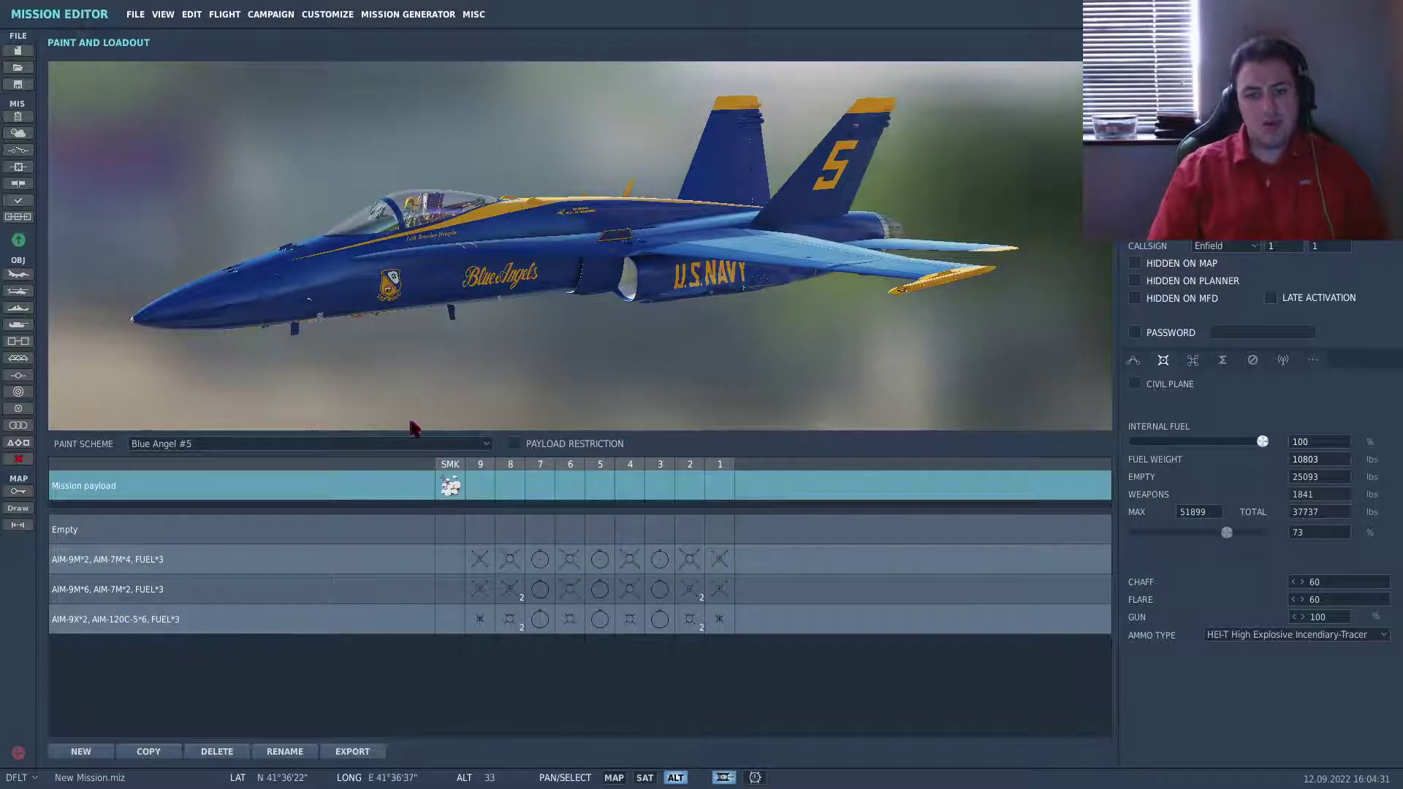
{"action": "left_click", "coordinate": [599, 485]}
{"action": "mouse_move", "coordinate": [634, 519]}
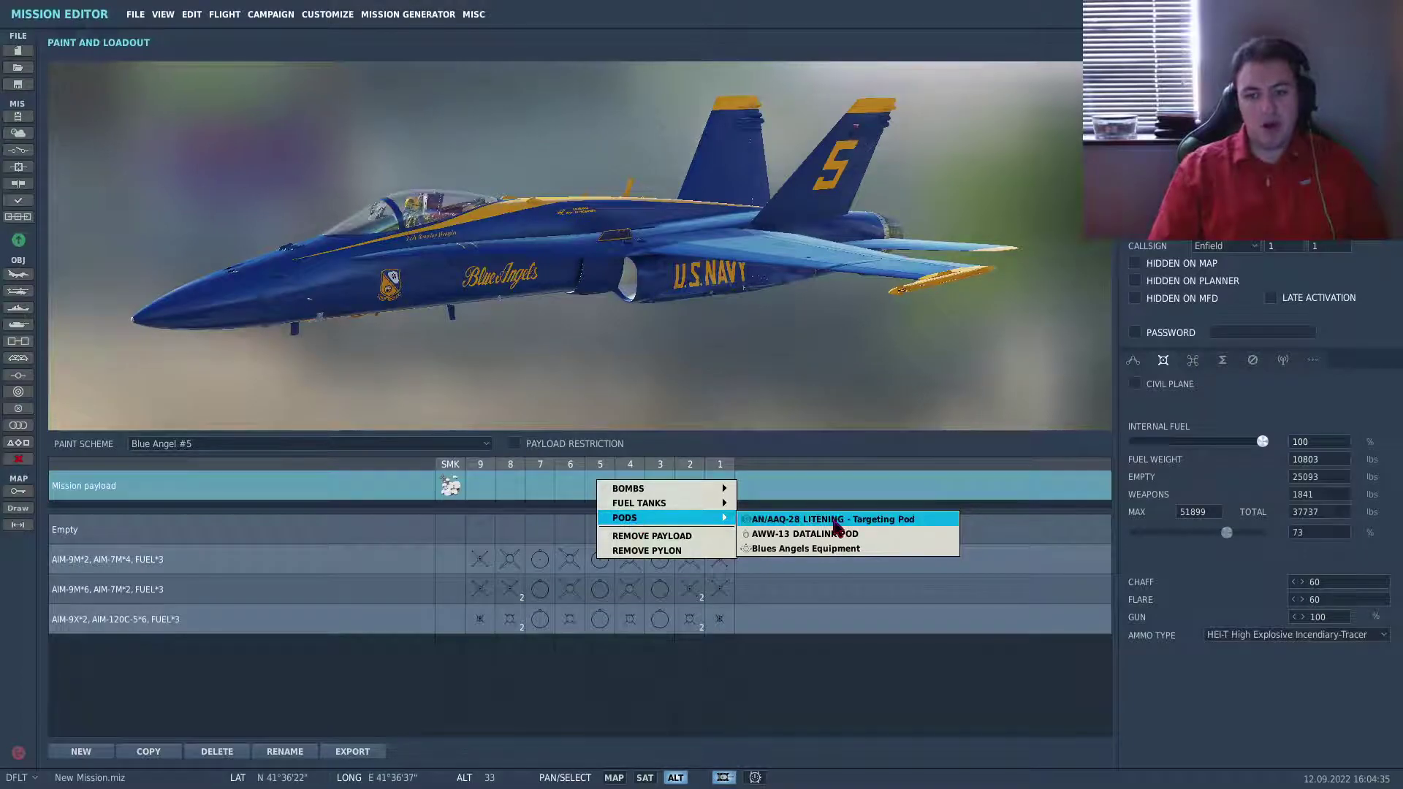
{"action": "left_click", "coordinate": [809, 548]}
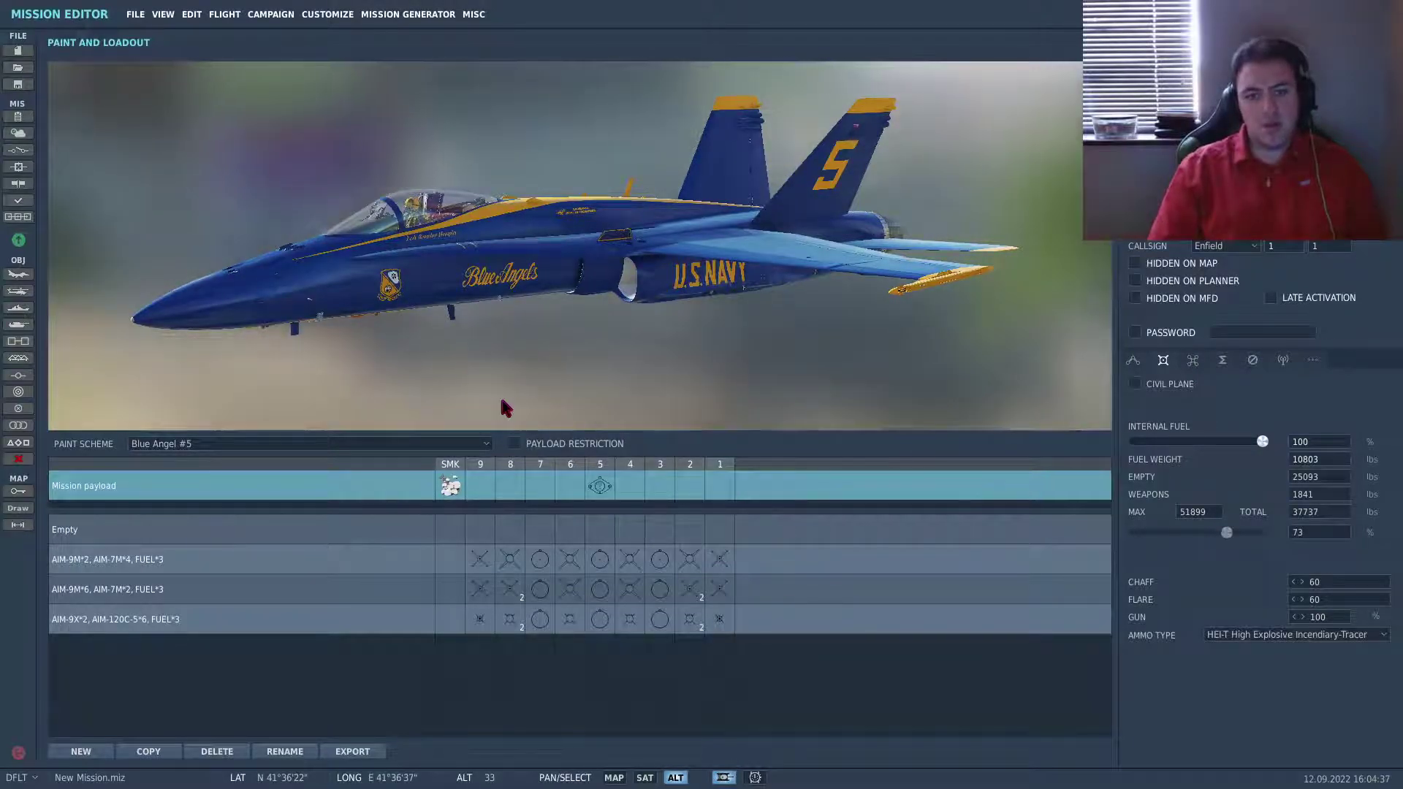
{"action": "left_click", "coordinate": [1133, 359]}
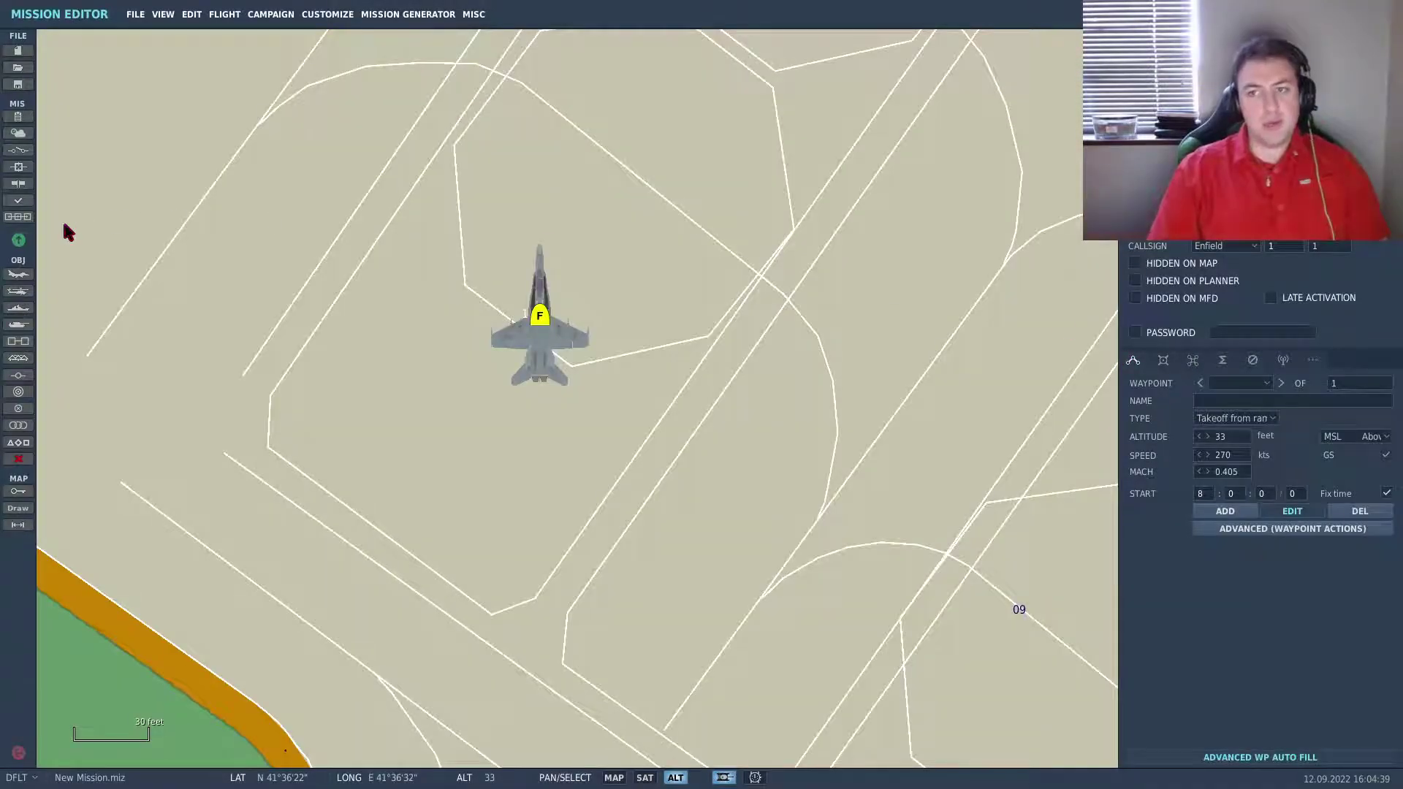
{"action": "left_click", "coordinate": [135, 14]}
{"action": "left_click", "coordinate": [143, 71]}
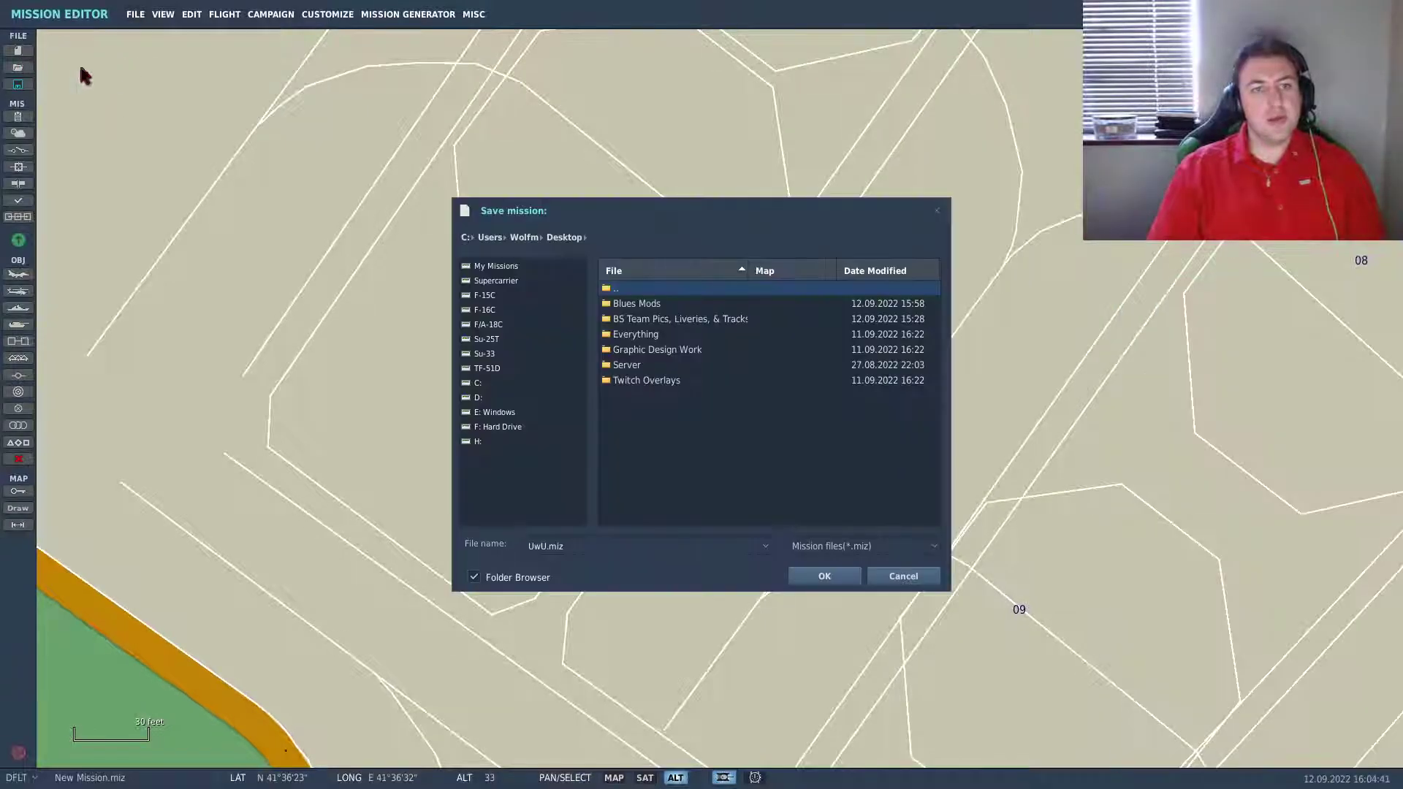
{"action": "left_click", "coordinate": [903, 581]}
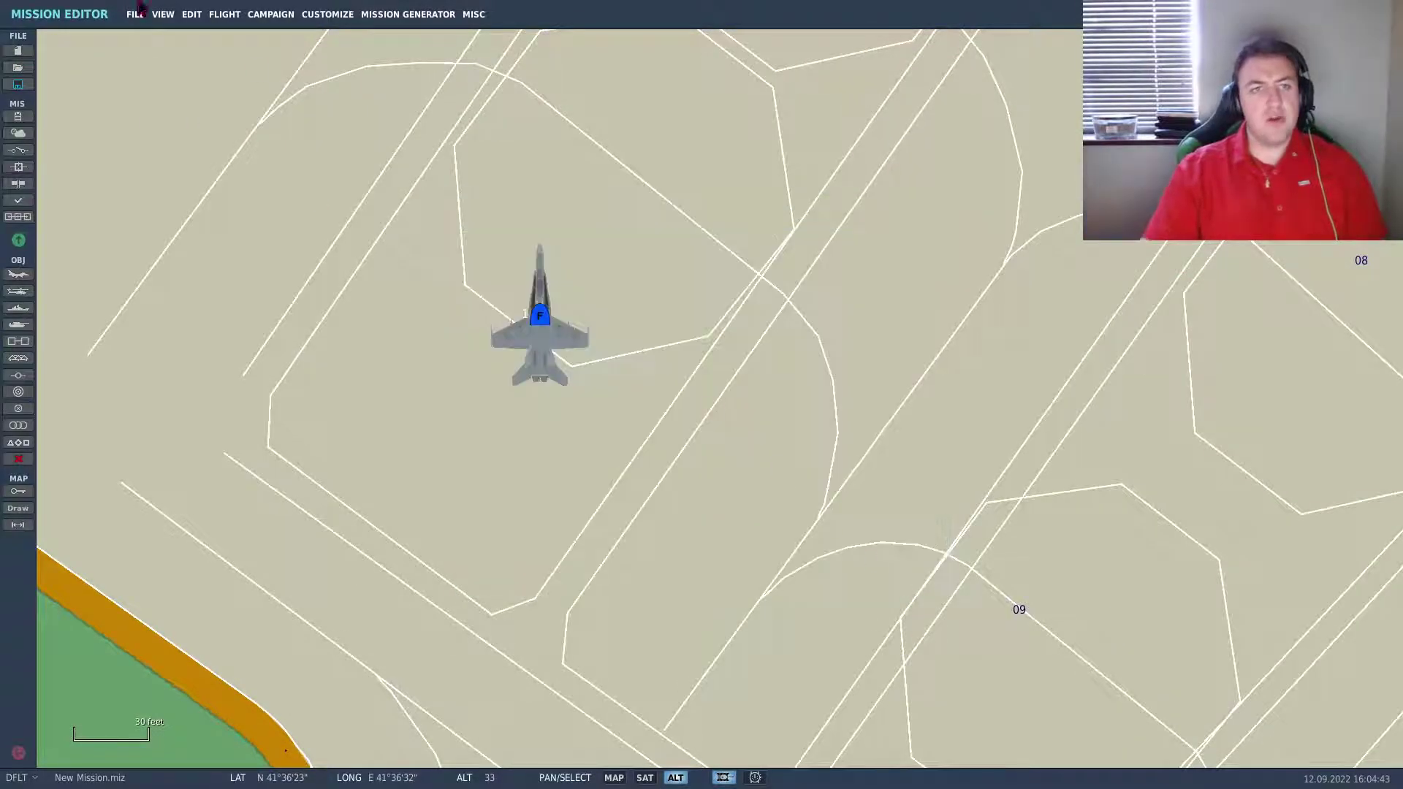
- Fly the mission without saving it, taking the F/A-18C Lot 20 pilot role at Batumi
{"action": "left_click", "coordinate": [224, 14]}
{"action": "left_click", "coordinate": [241, 33]}
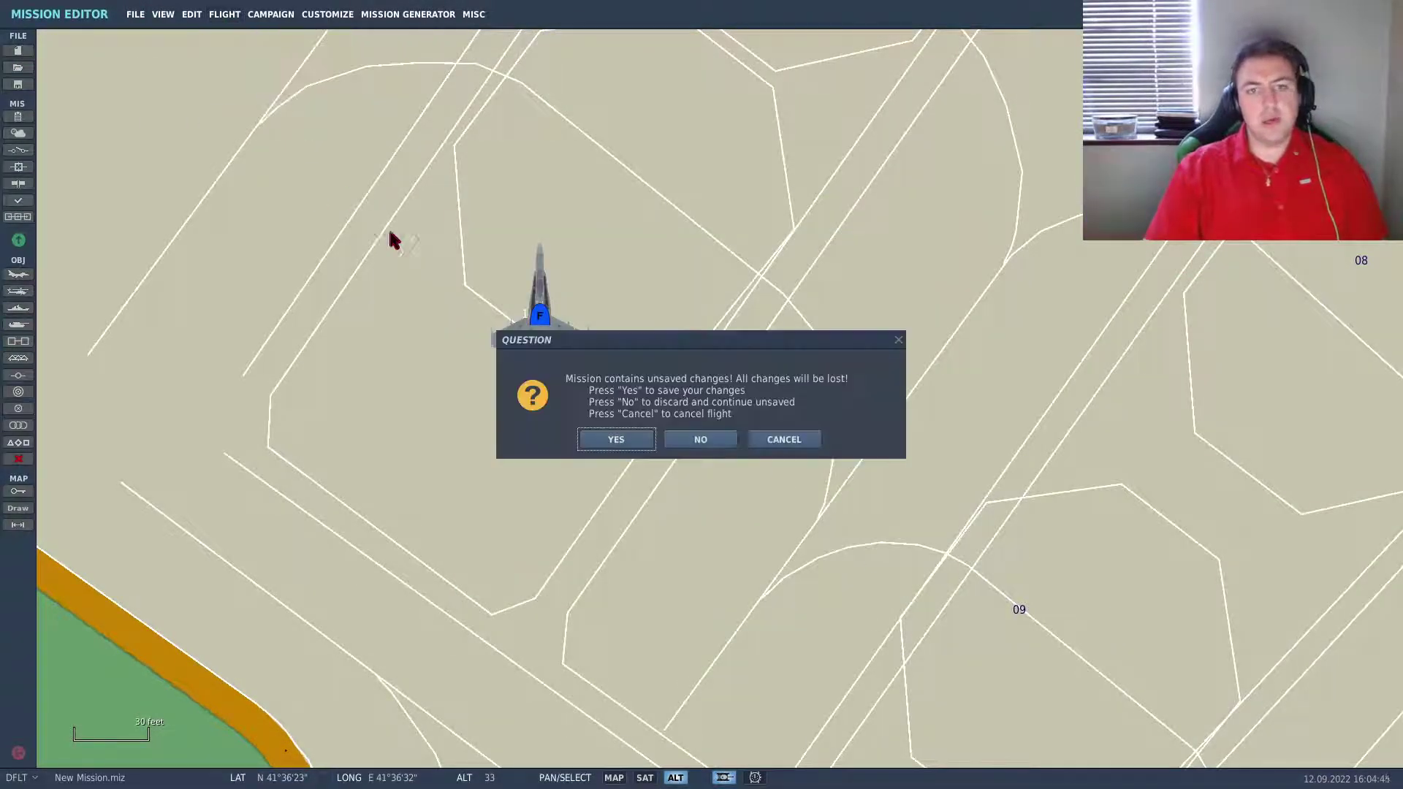
{"action": "left_click", "coordinate": [700, 439]}
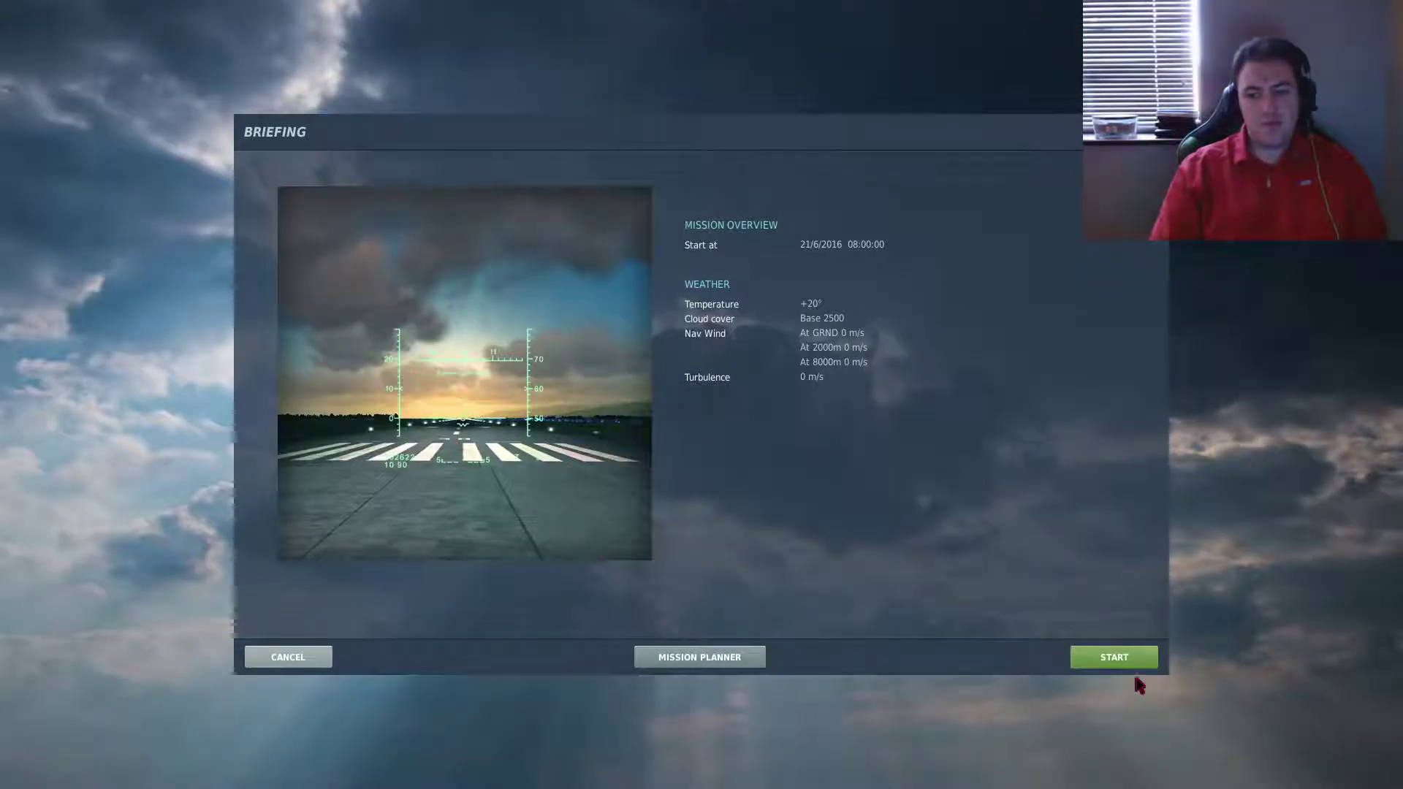
{"action": "left_click", "coordinate": [1129, 661]}
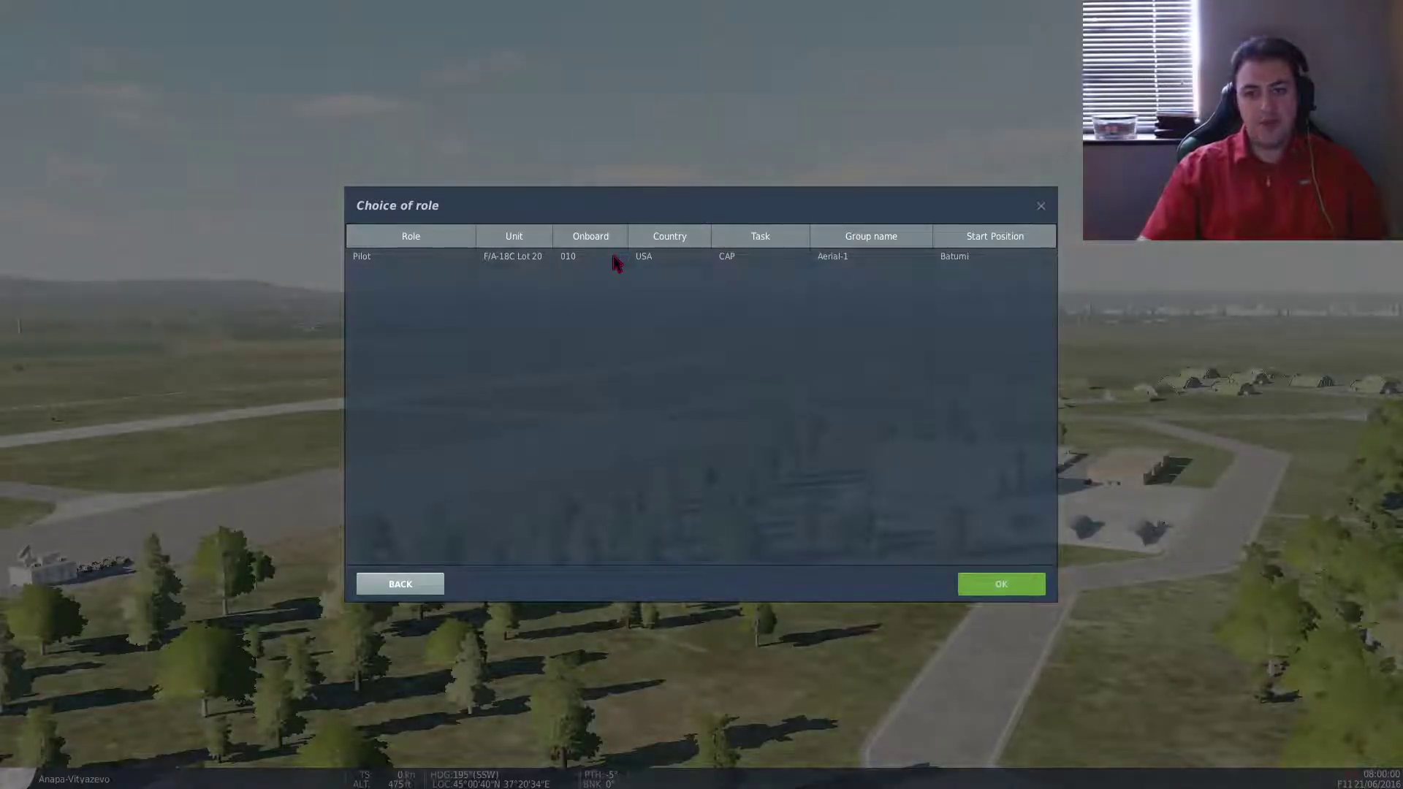
{"action": "left_click", "coordinate": [616, 257]}
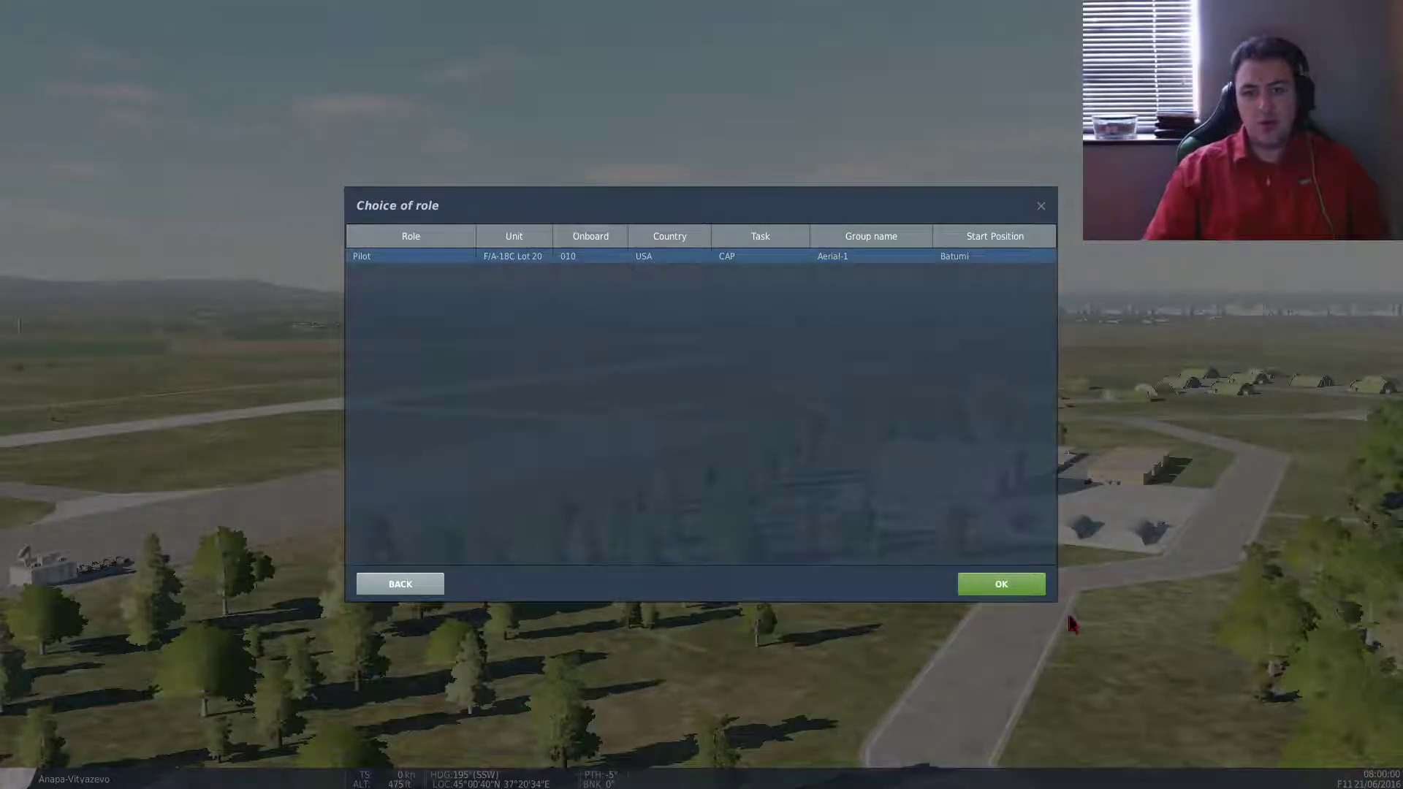
{"action": "left_click", "coordinate": [1024, 585]}
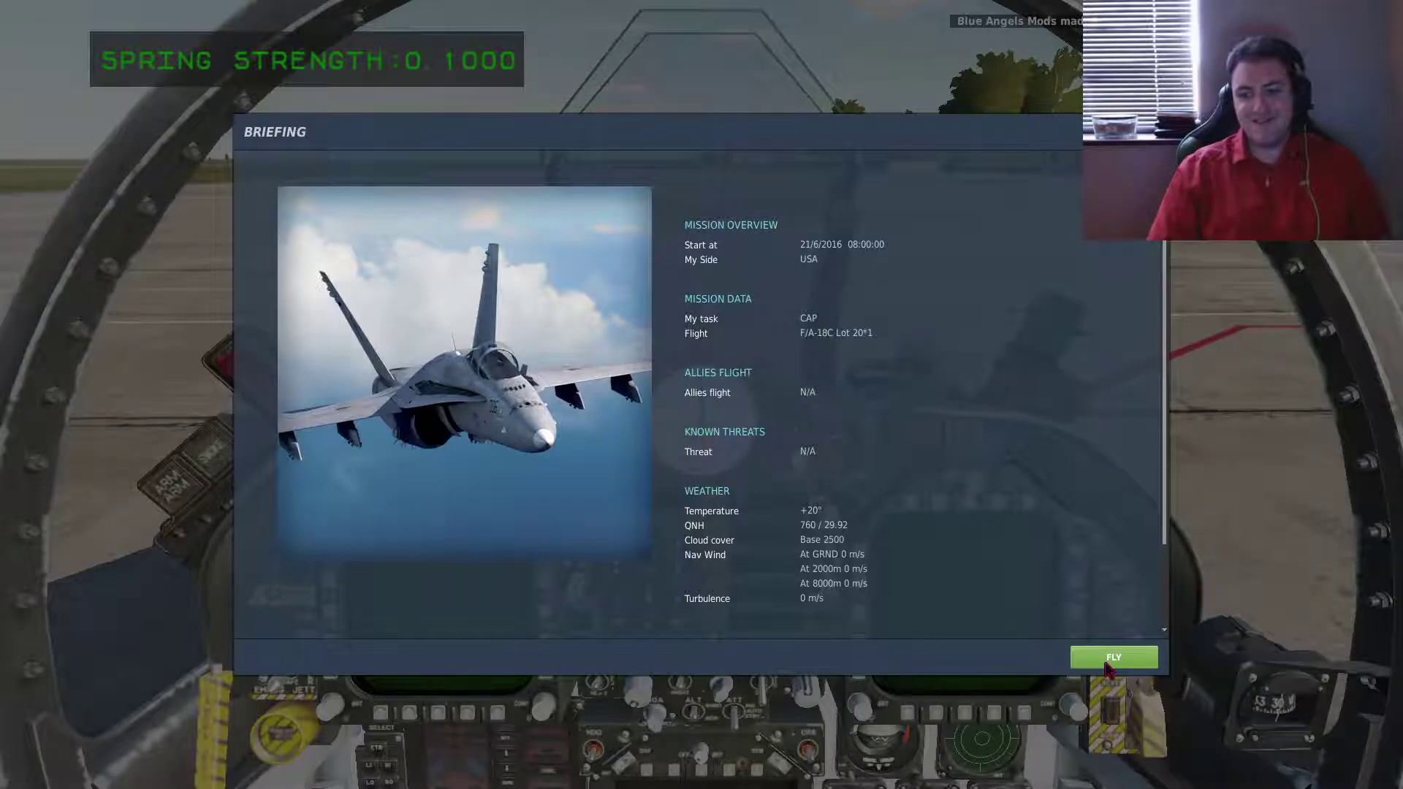
{"action": "left_click", "coordinate": [1111, 660]}
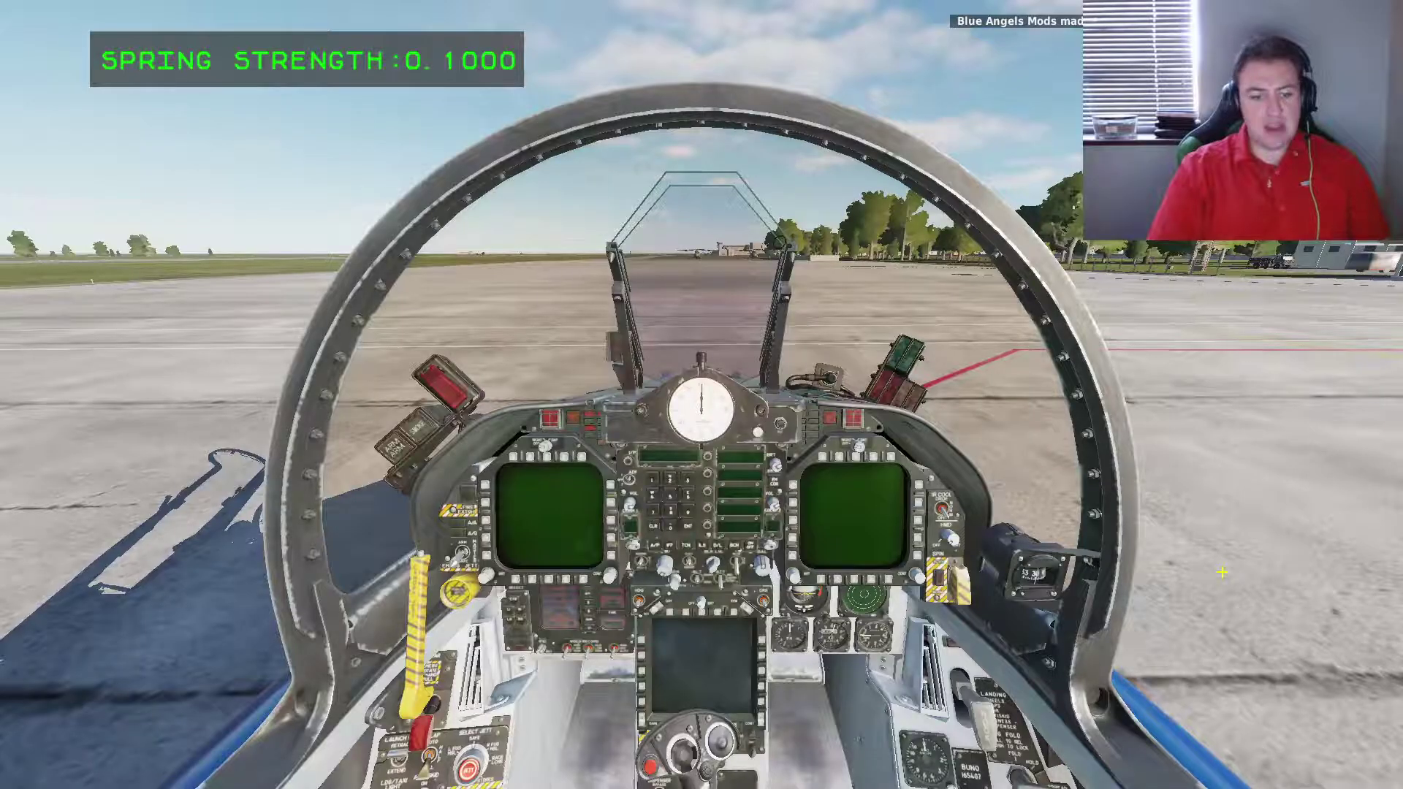
- Inspect the jet's Blue Angels livery up close in the external view, finishing back in the cockpit
{"action": "key", "text": "F2"}
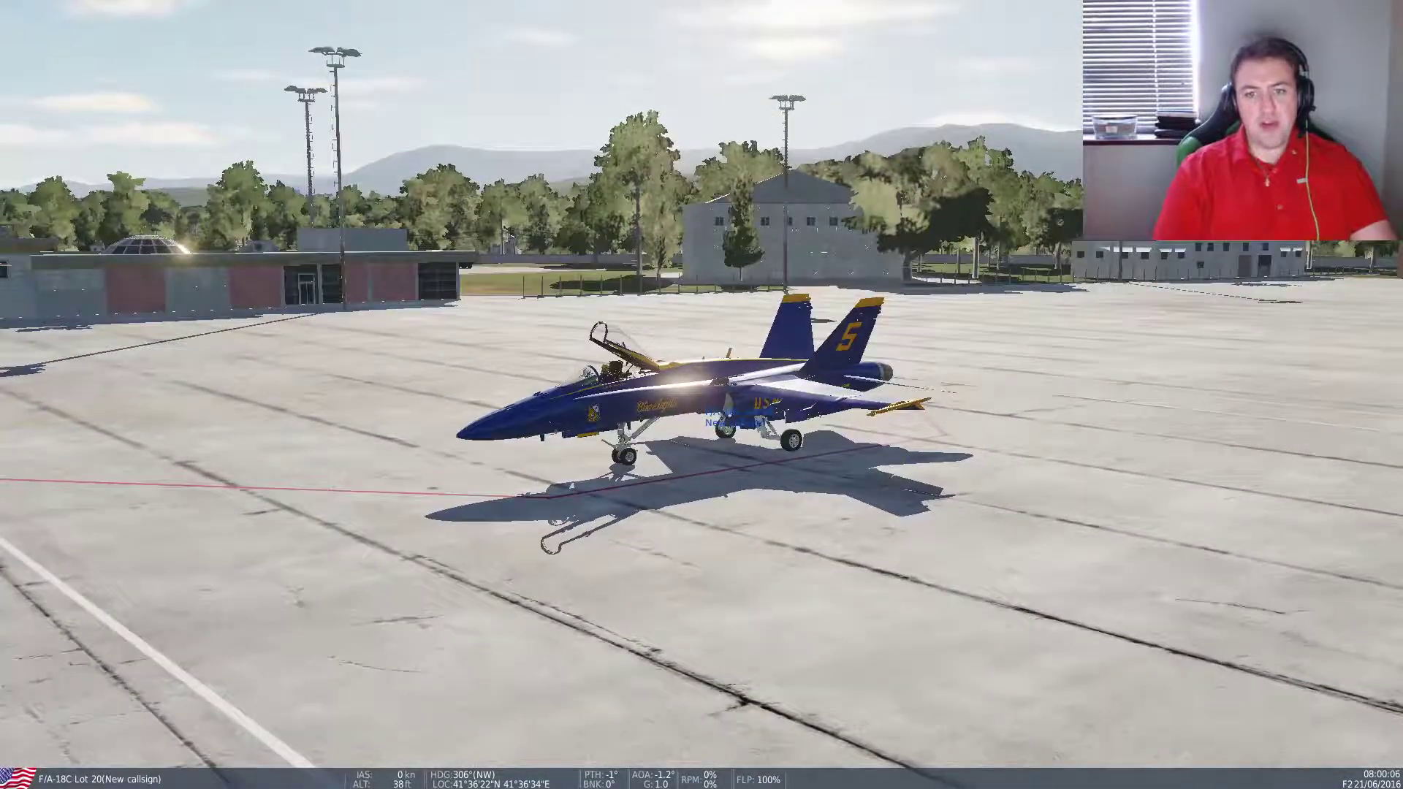
{"action": "scroll", "coordinate": [701, 395], "scroll_direction": "up", "scroll_amount": 5}
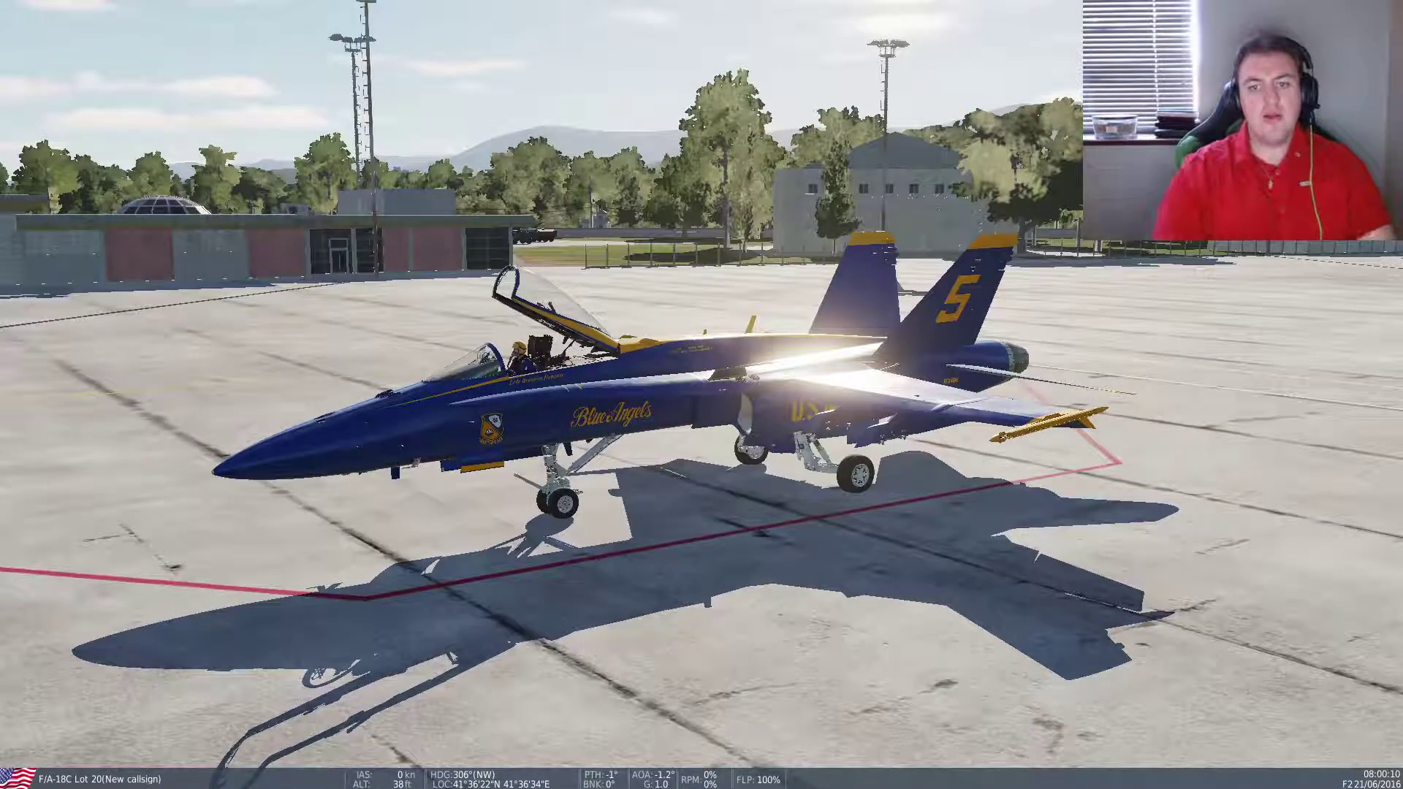
{"action": "key", "text": "F1"}
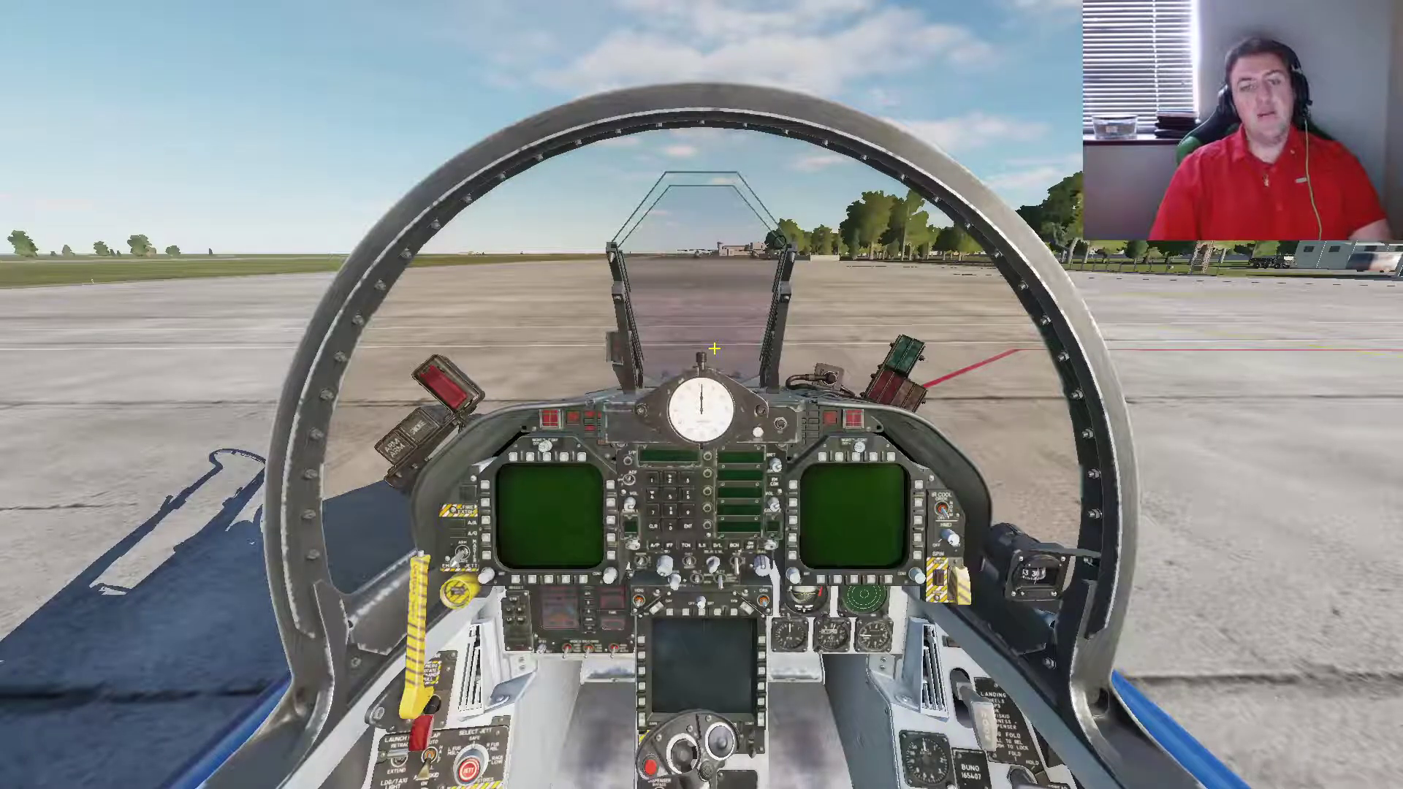
- Review the F/A-18C Sim control bindings in the MODS category, leaving them as they are
{"action": "key", "text": "Escape"}
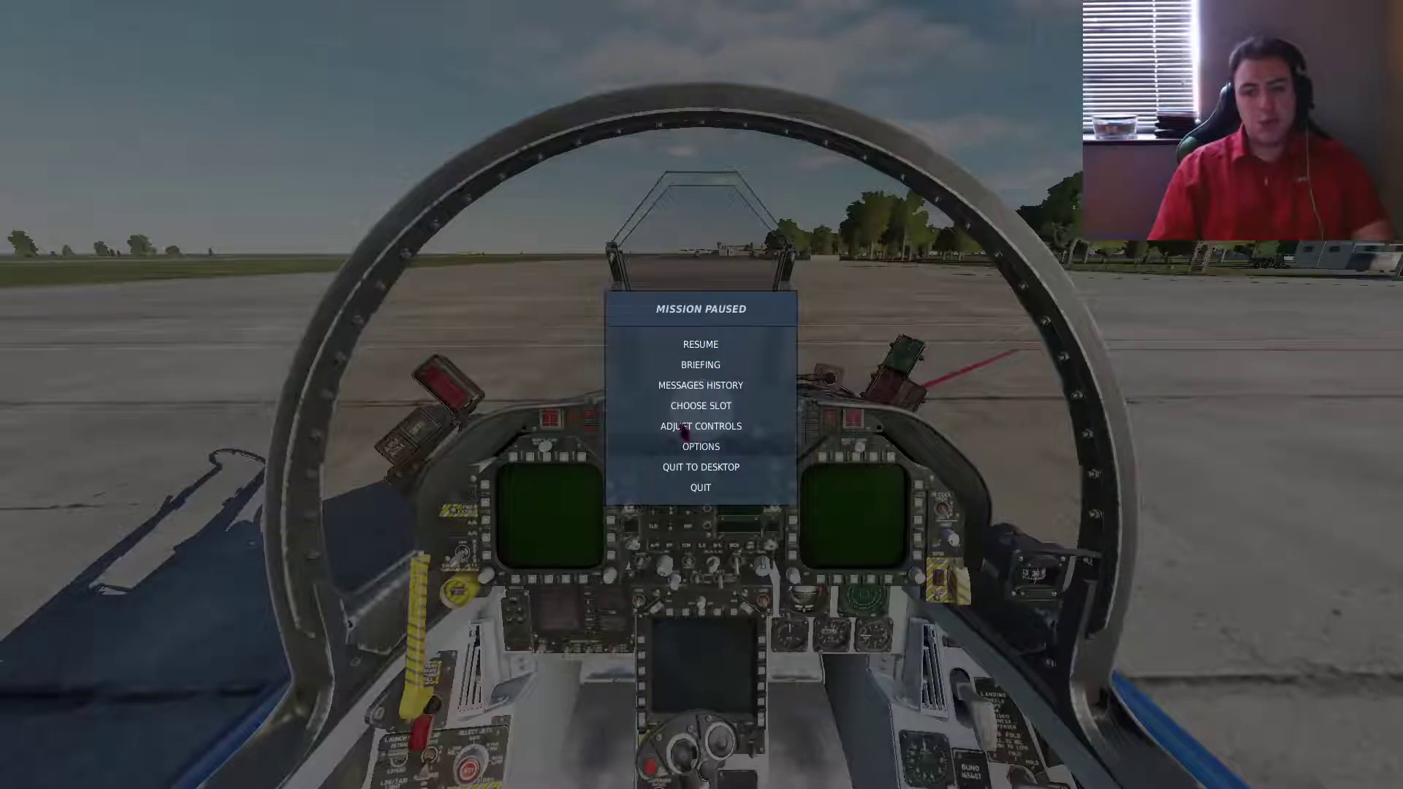
{"action": "left_click", "coordinate": [684, 427]}
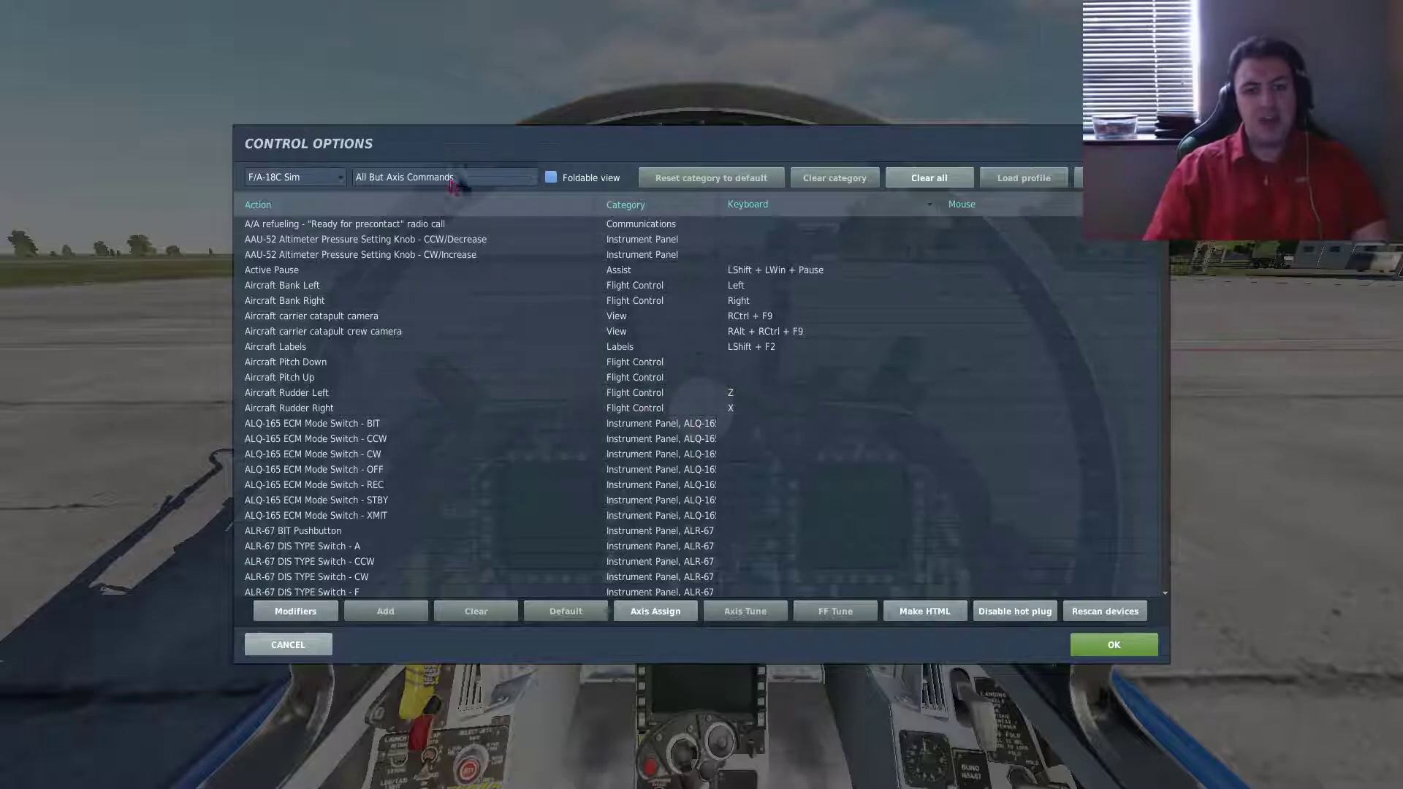
{"action": "left_click", "coordinate": [421, 182]}
{"action": "scroll", "coordinate": [418, 258], "scroll_direction": "down", "scroll_amount": 6}
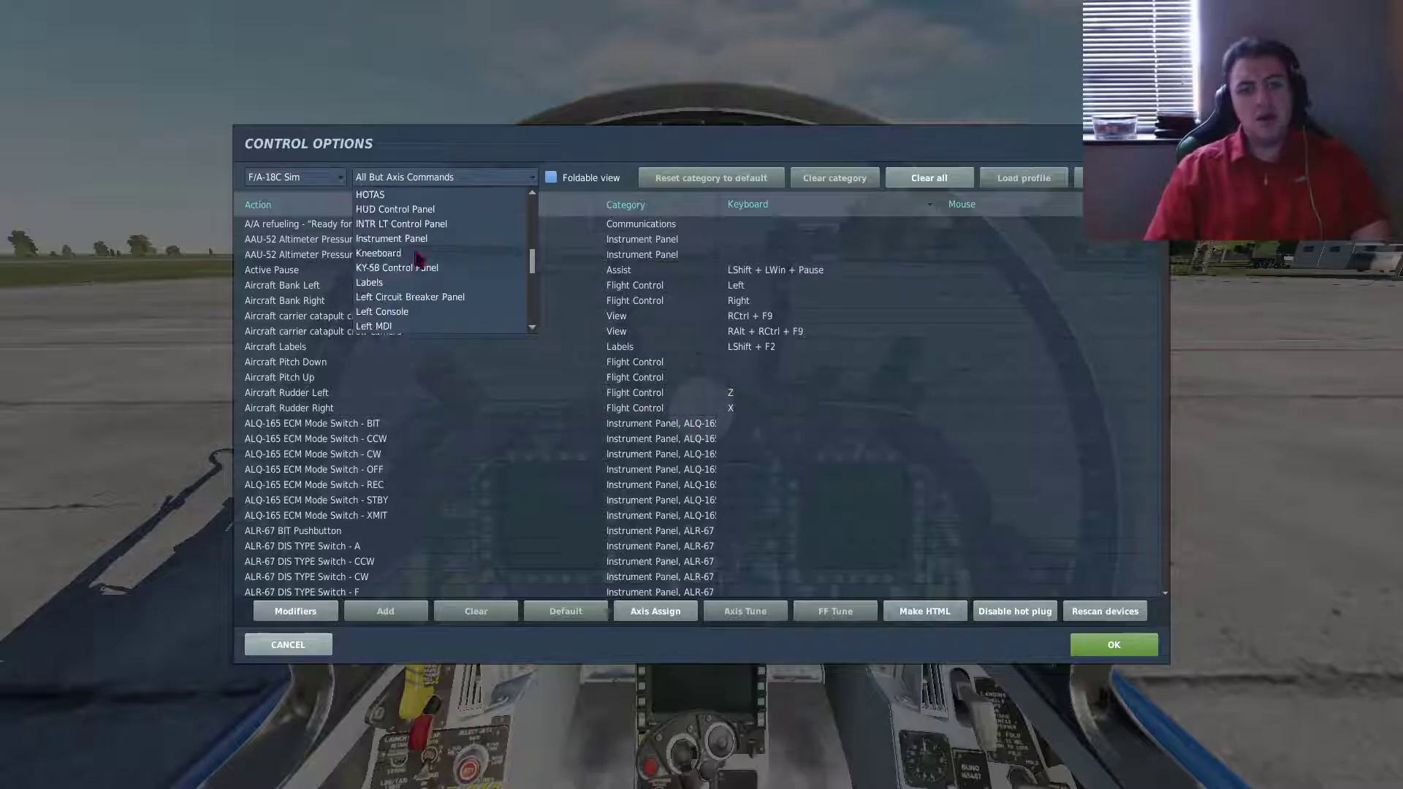
{"action": "scroll", "coordinate": [418, 260], "scroll_direction": "down", "scroll_amount": 3}
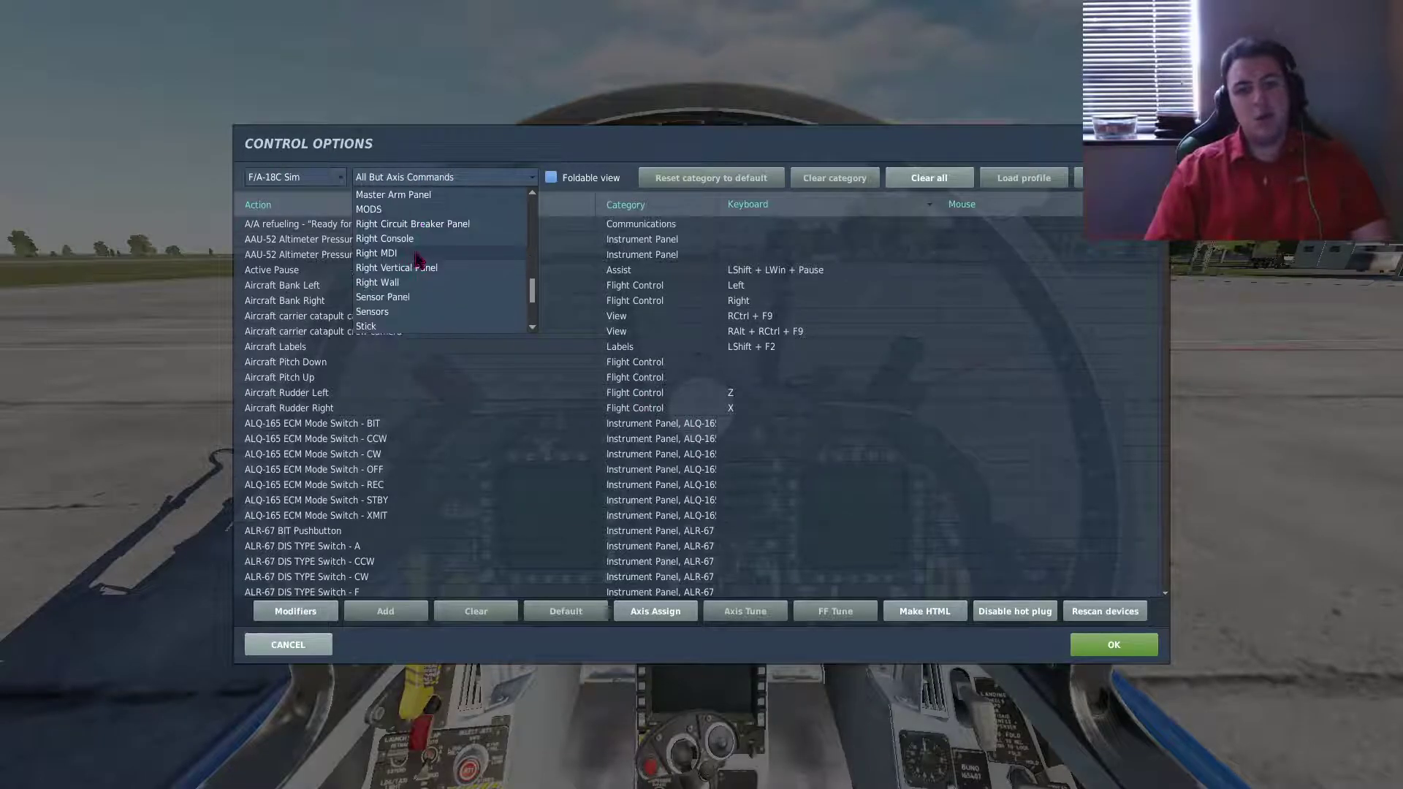
{"action": "left_click", "coordinate": [381, 210]}
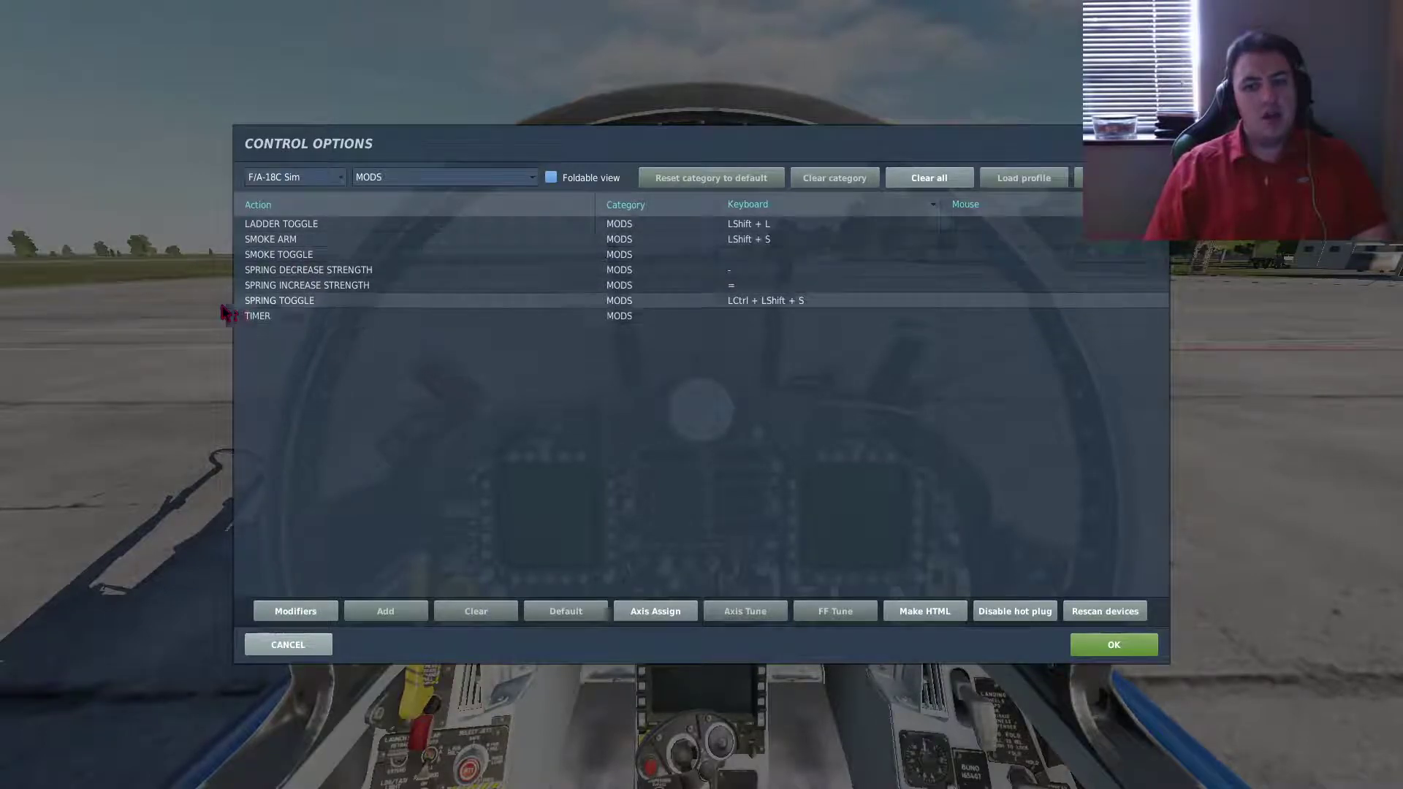
{"action": "left_click", "coordinate": [296, 645]}
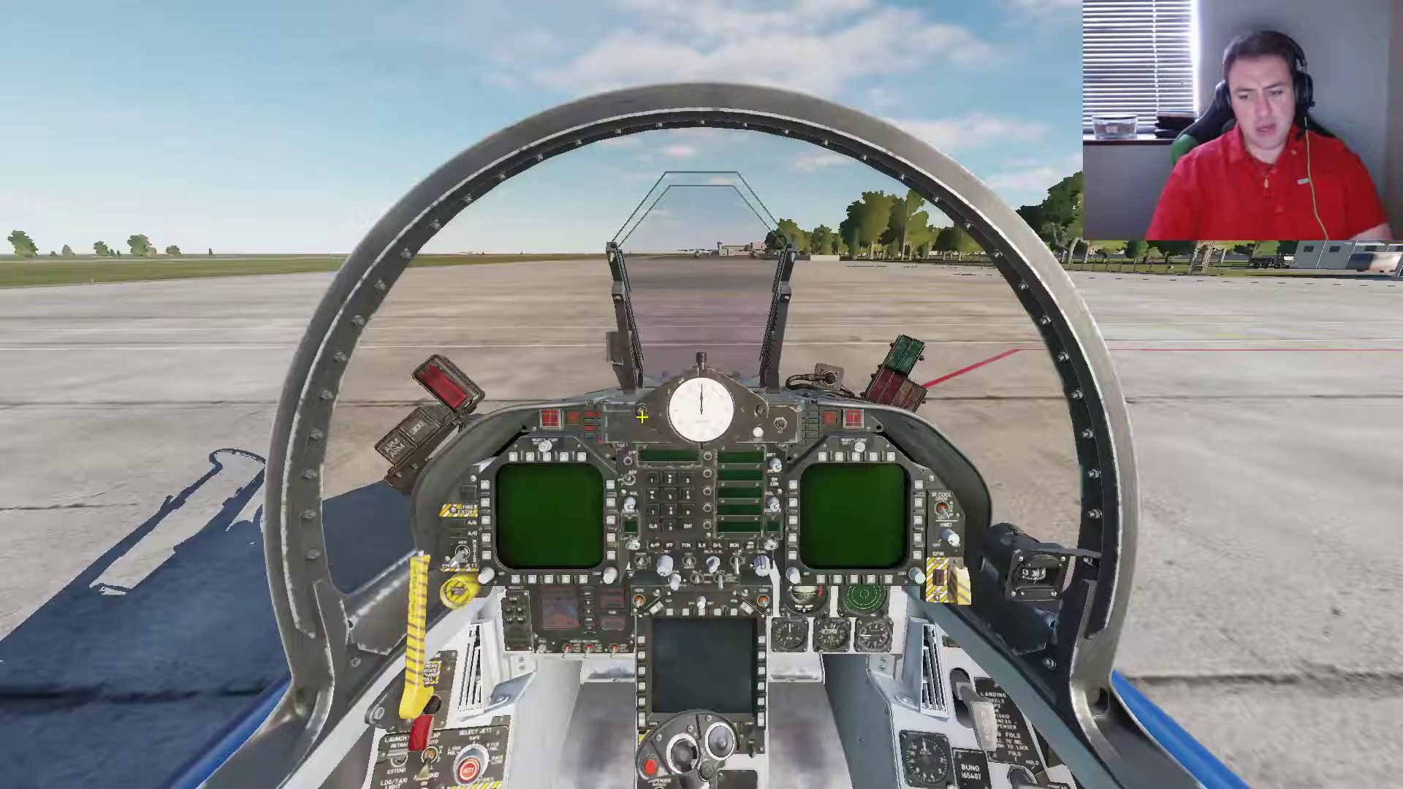
- Adjust the cockpit view and return to the external view of the parked jet
{"action": "key", "text": "KP_Multiply"}
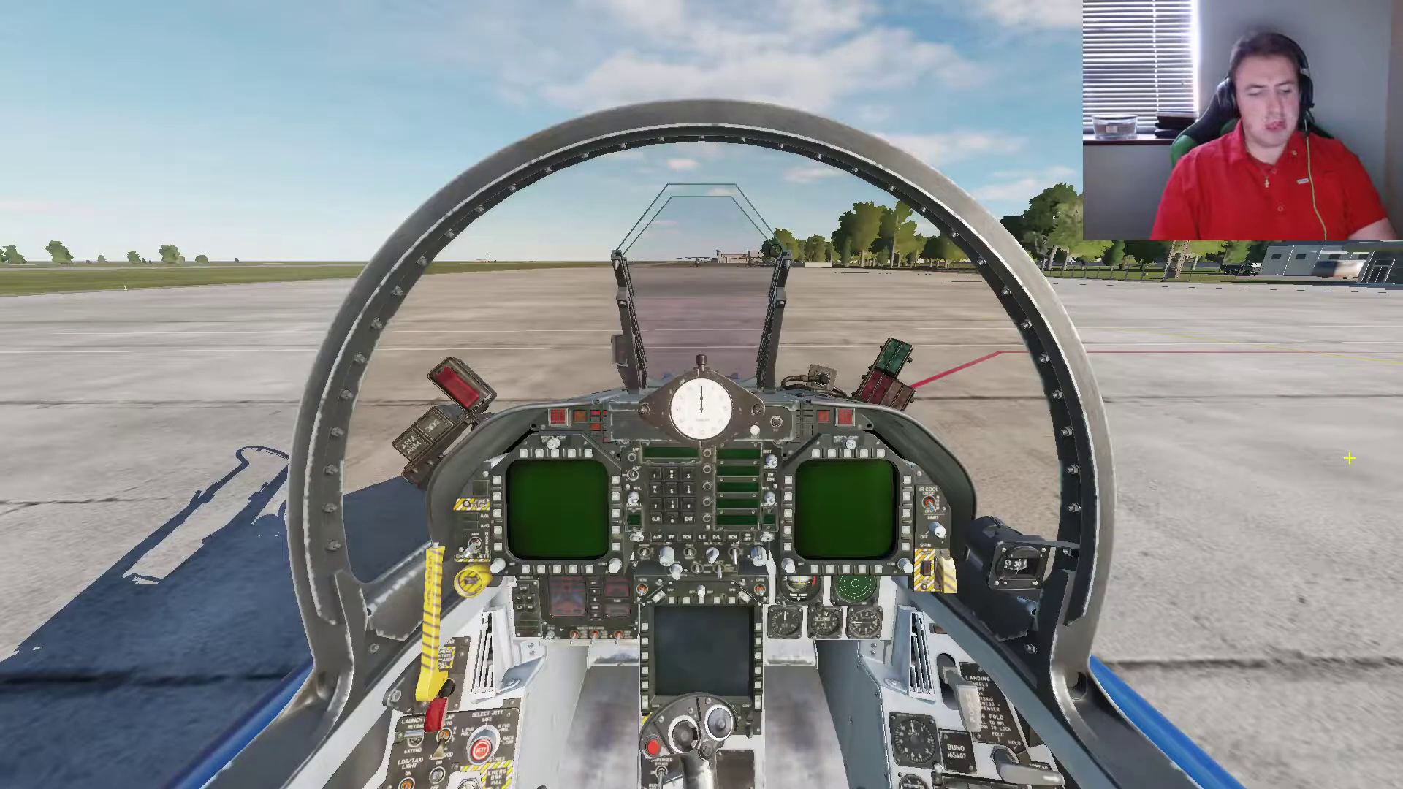
{"action": "key", "text": "F2"}
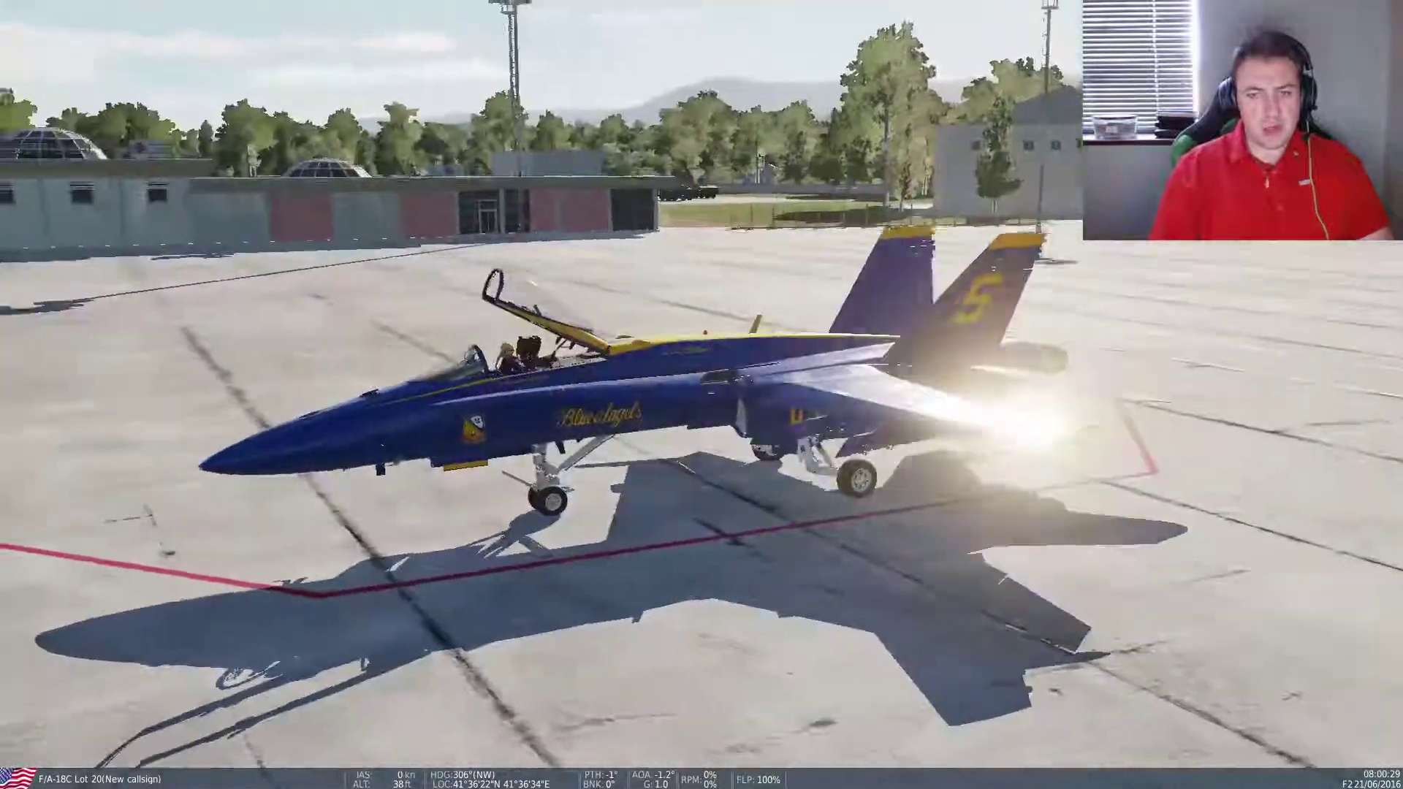